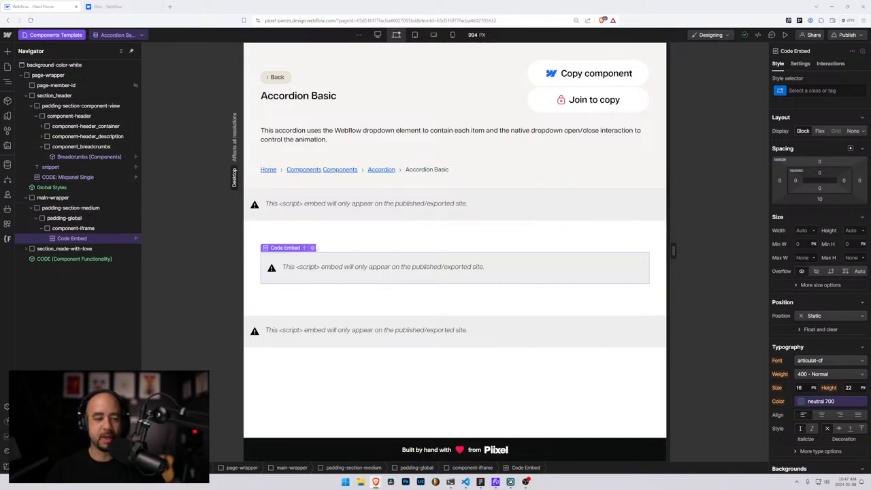
# - Review the individual component sites in the Components folder of the Webflow dashboard
pyautogui.click(124, 5)
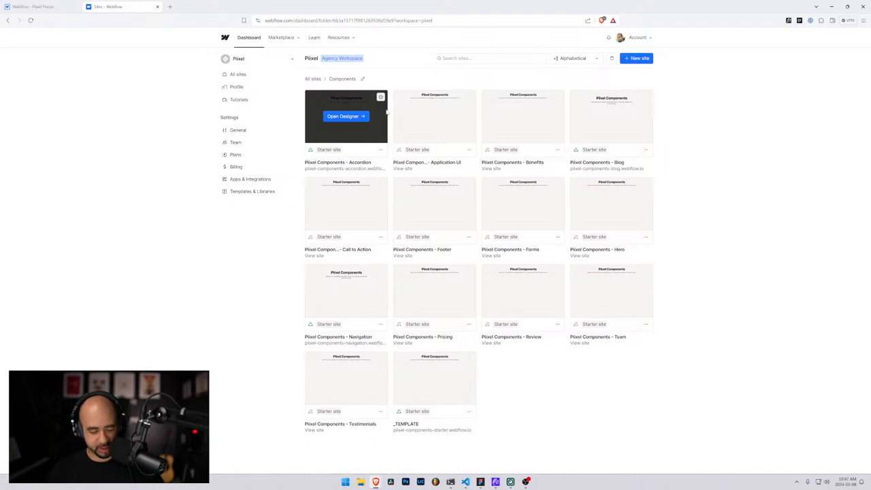
pyautogui.hotkey('ctrl', '+')
pyautogui.hotkey('ctrl', '+')
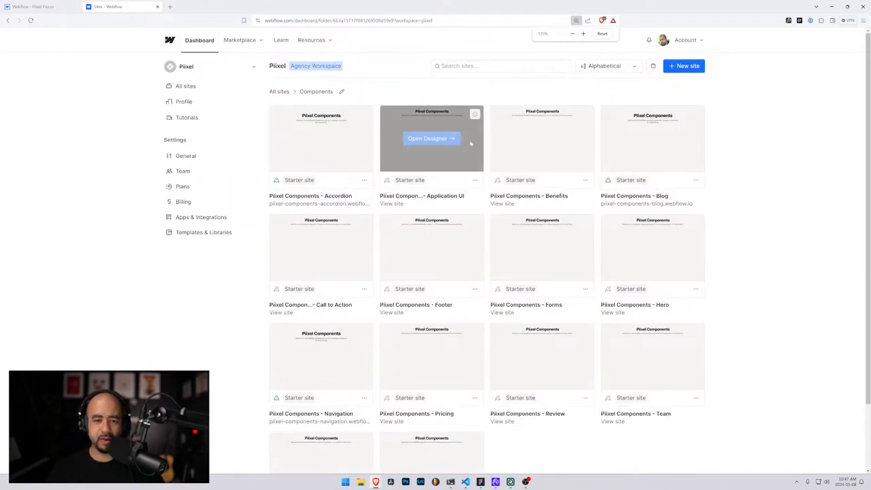
pyautogui.scroll(-1, 408, 123)
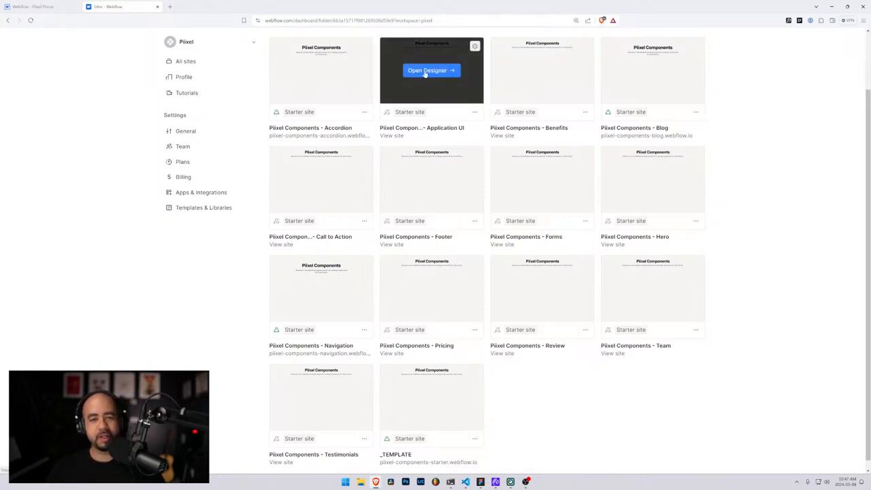
# - In the Piixel Pieces project, examine the static pages nested under Product > Components, including the Accordion and Navigation folders
pyautogui.click(34, 6)
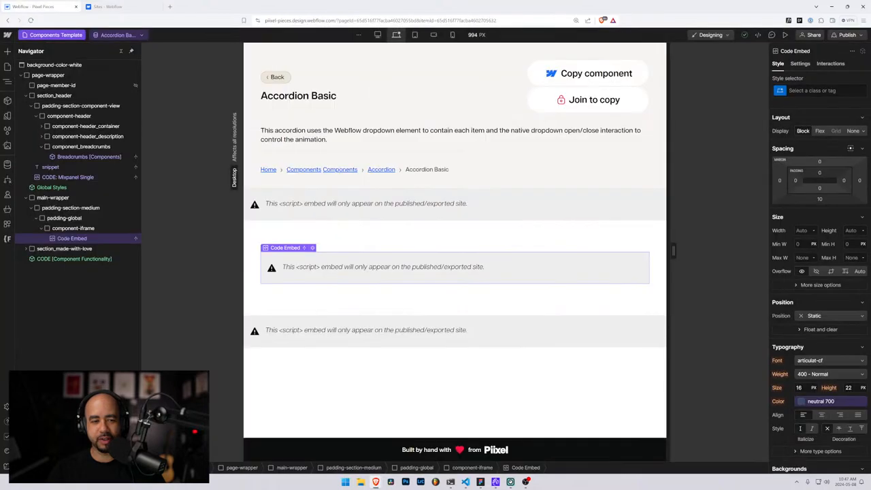
pyautogui.click(7, 164)
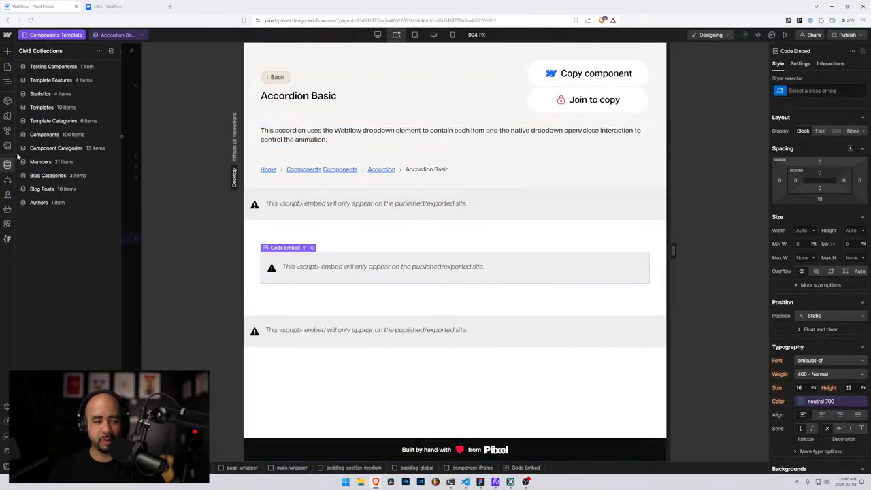
pyautogui.click(8, 66)
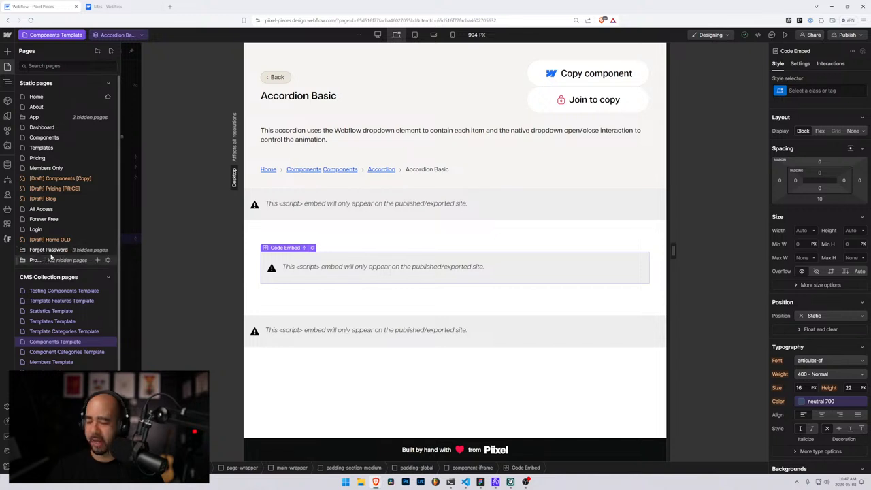
pyautogui.hotkey('ctrl', '+')
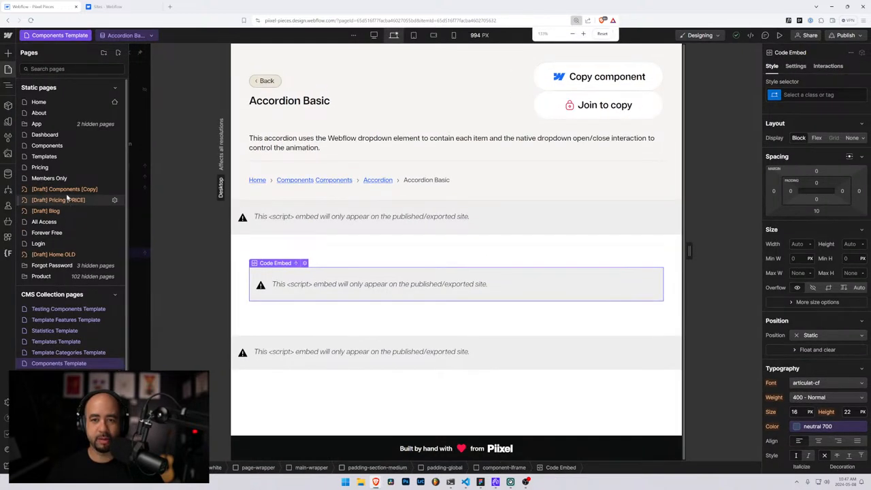
pyautogui.hotkey('ctrl', '-')
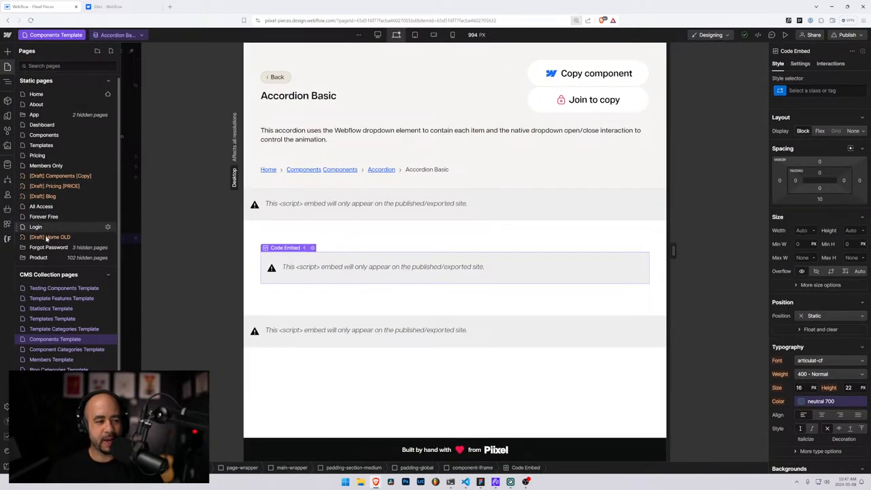
pyautogui.click(24, 260)
pyautogui.scroll(-1, 27, 260)
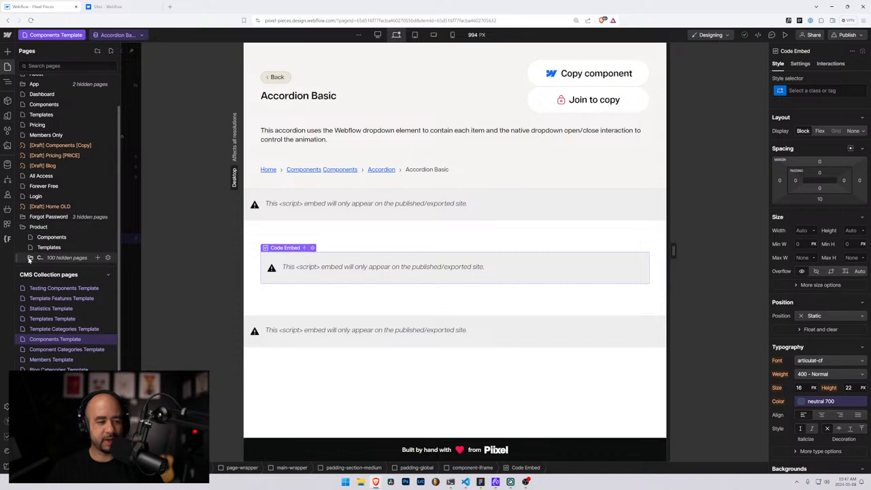
pyautogui.click(30, 259)
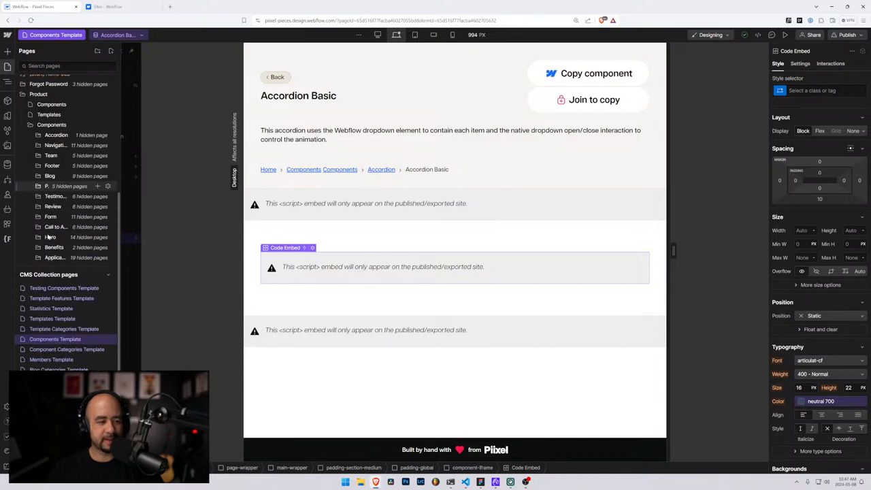
pyautogui.click(37, 135)
pyautogui.click(38, 155)
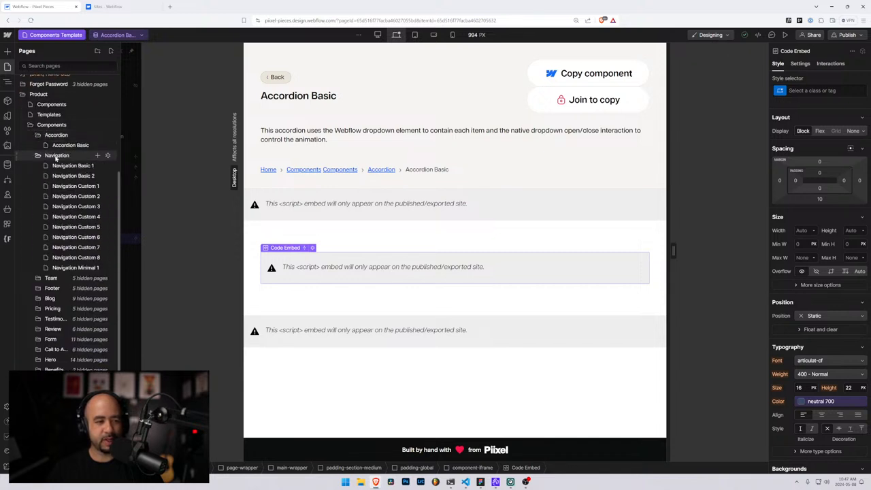
pyautogui.click(30, 124)
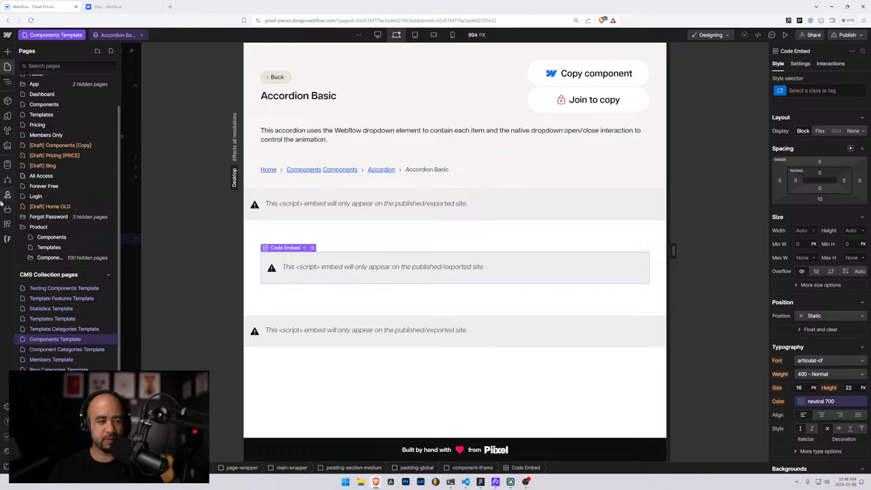
# - Open the settings of the Components CMS collection and review its custom fields
pyautogui.click(6, 166)
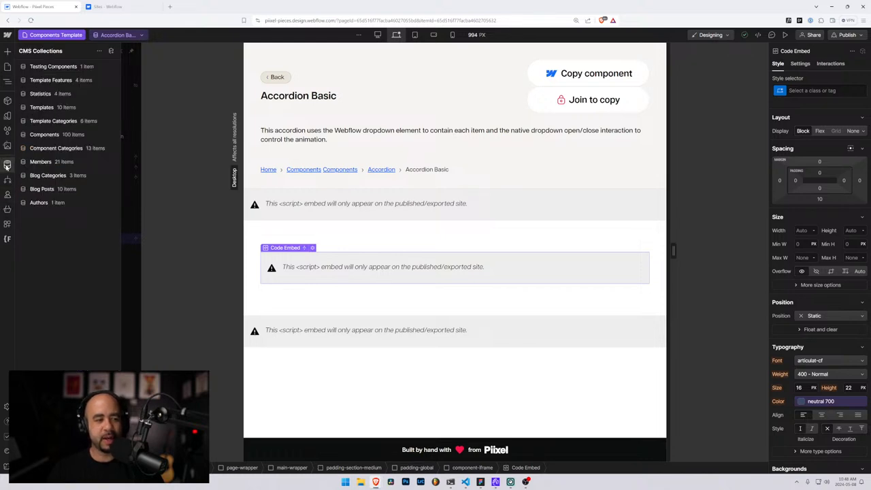
pyautogui.click(43, 136)
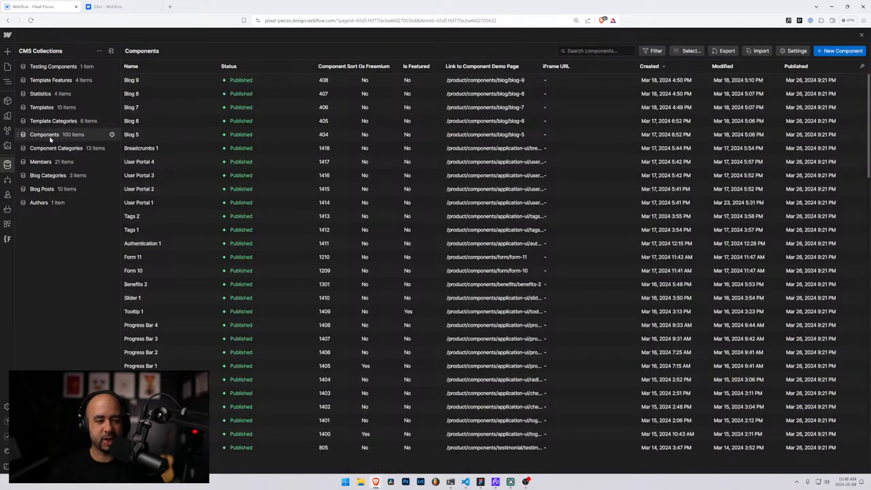
pyautogui.click(112, 136)
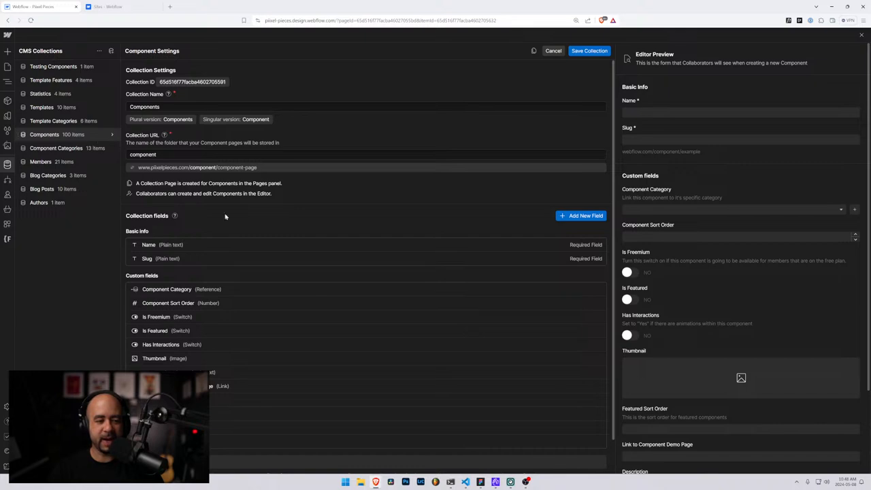
pyautogui.scroll(-1, 285, 315)
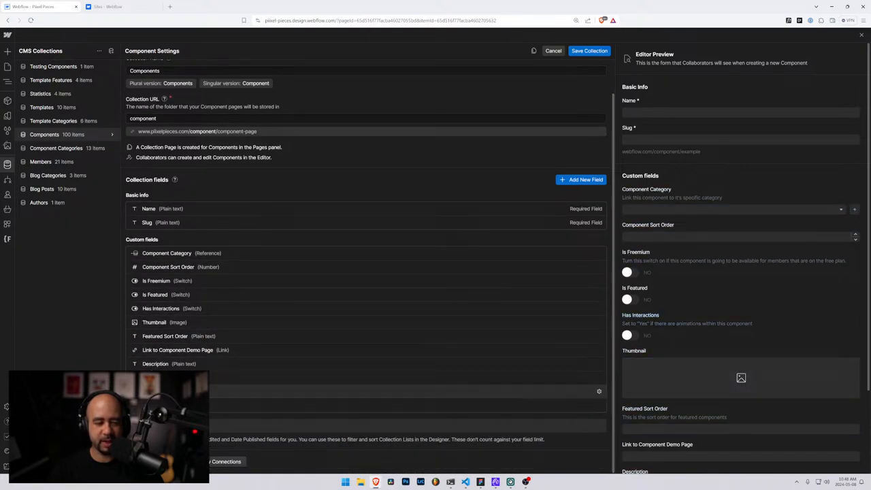
# - Open piixelpieces.com in a new tab and view the Accordion Basic component from its components catalogue
pyautogui.click(171, 6)
pyautogui.write('piixel.ca')
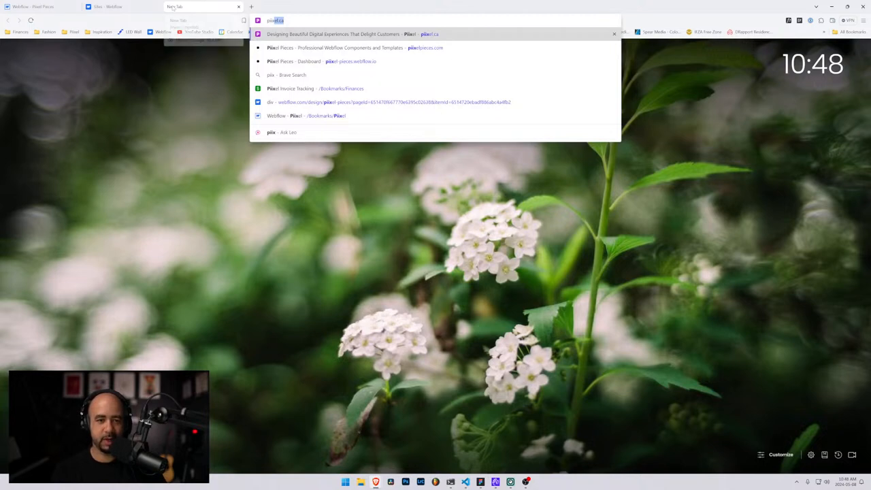
pyautogui.press('Down')
pyautogui.press('Return')
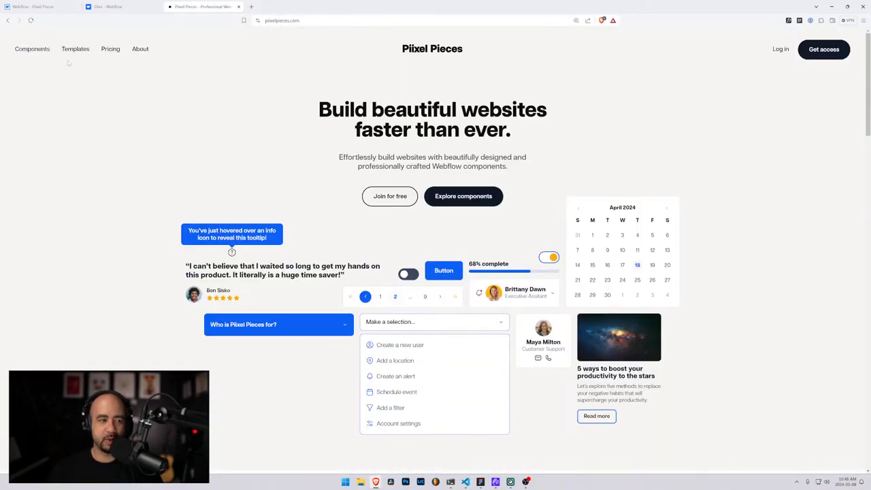
pyautogui.click(45, 53)
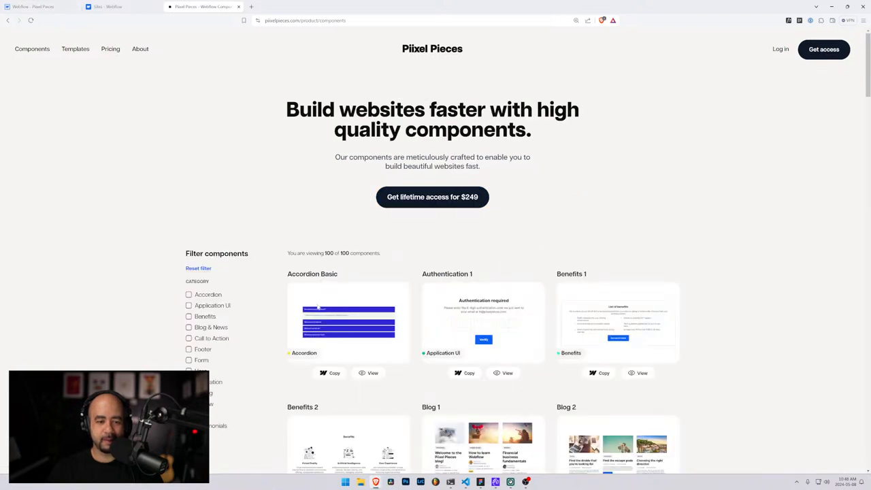
pyautogui.click(370, 373)
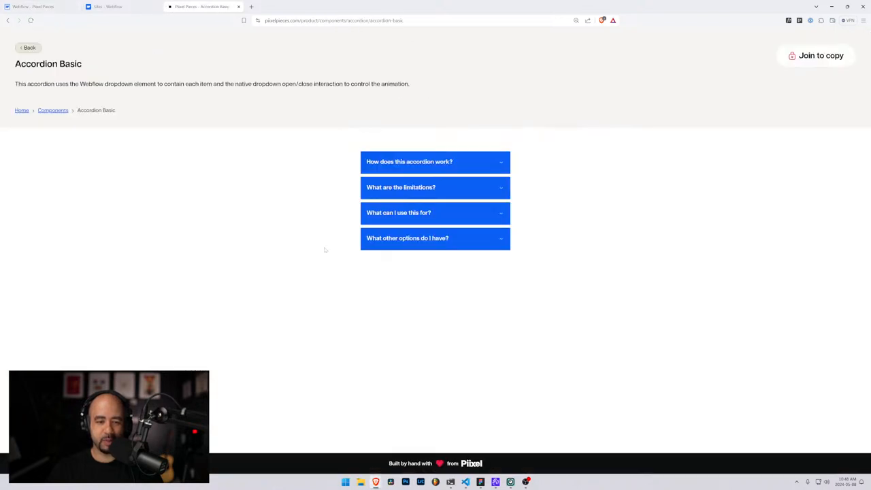
# - Try the "What are the limitations?" accordion item and inspect the live page's full URL
pyautogui.click(439, 189)
pyautogui.click(435, 191)
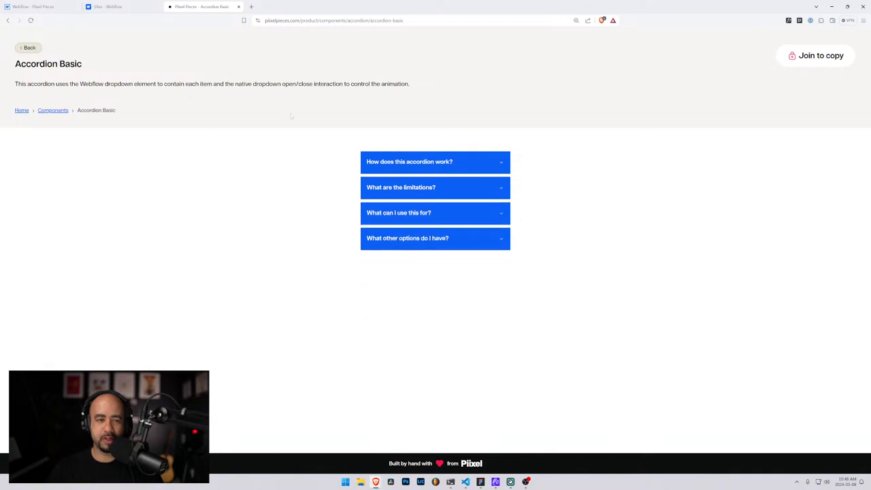
pyautogui.moveTo(299, 20); pyautogui.dragTo(404, 20)
pyautogui.click(414, 20)
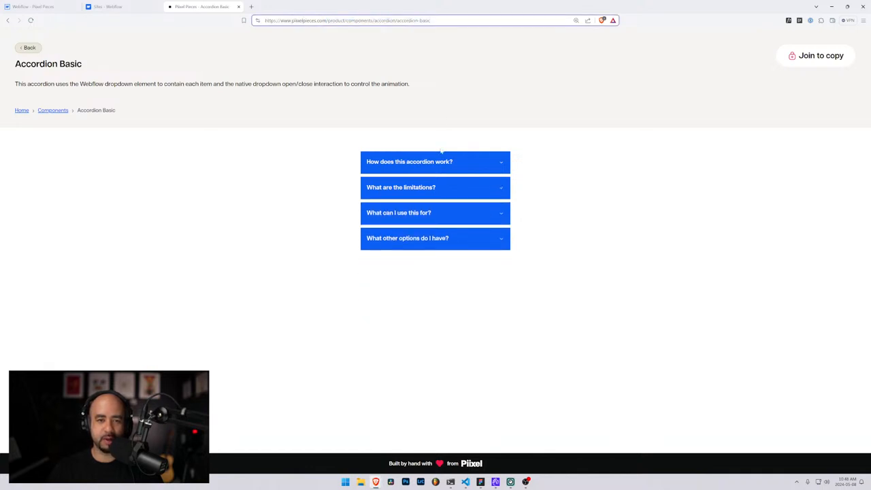
# - Return to the Piixel Pieces project and expand the Components folder inside Product in its page list
pyautogui.click(34, 6)
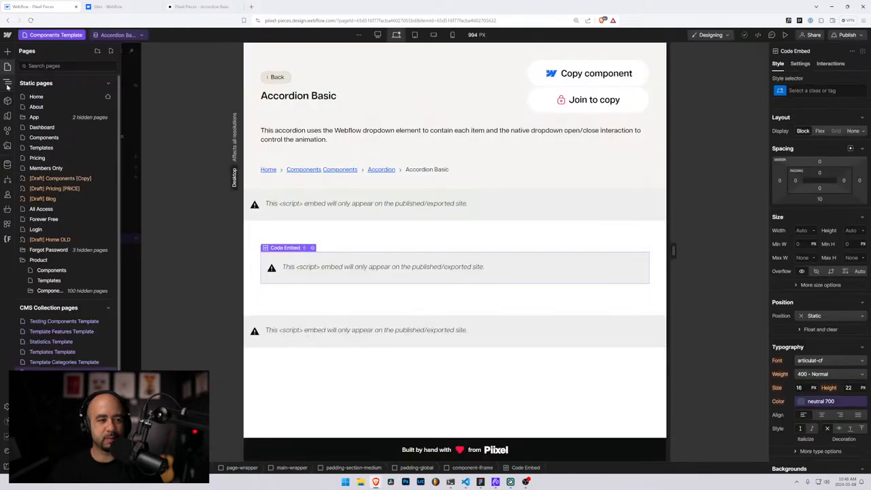
pyautogui.click(7, 66)
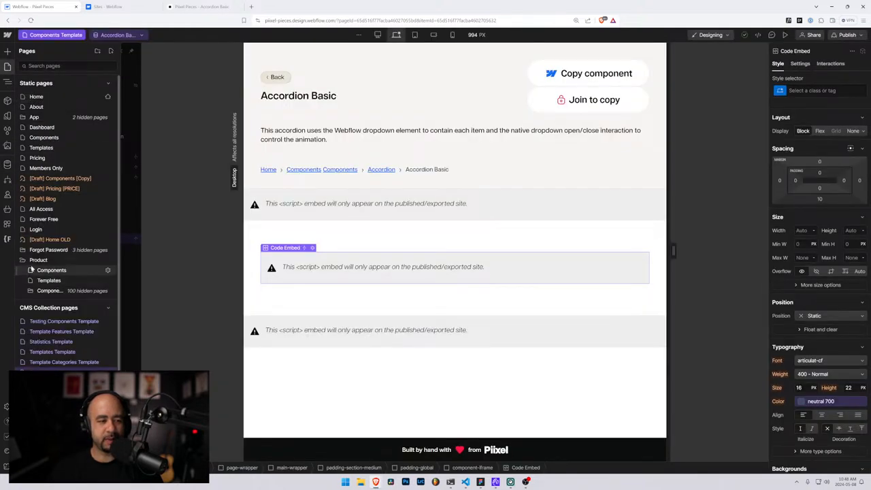
pyautogui.click(30, 290)
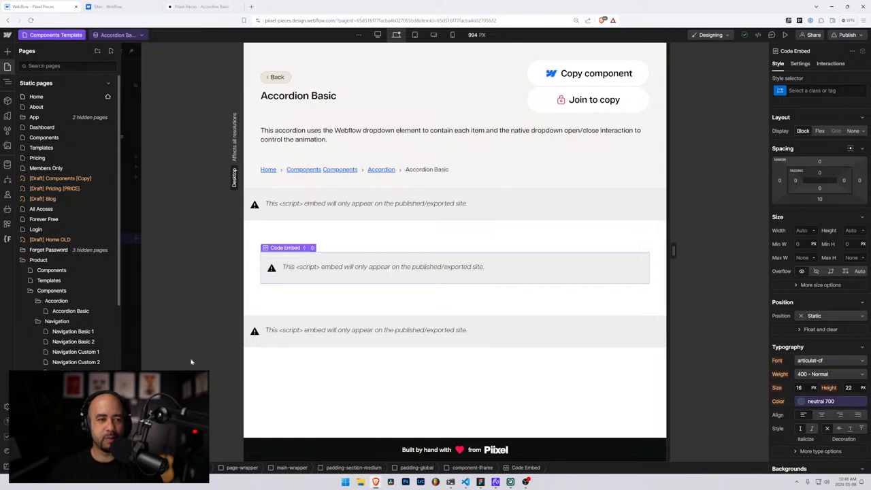
# - Switch to the staging site window and load the piixel-pieces.webflow.io/component/accordion-basic page for comparison
pyautogui.moveTo(376, 481)
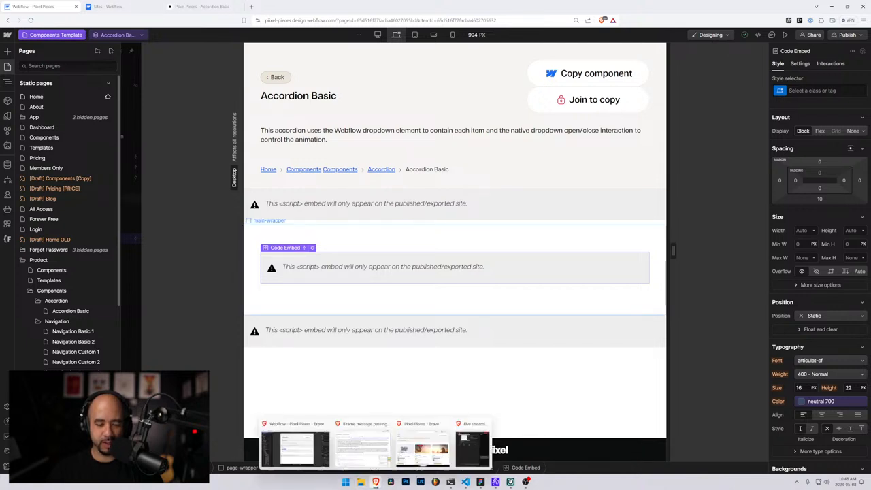
pyautogui.click(422, 445)
pyautogui.moveTo(465, 84); pyautogui.dragTo(406, 78)
pyautogui.click(421, 79)
pyautogui.write('accordion-basic')
pyautogui.press('Return')
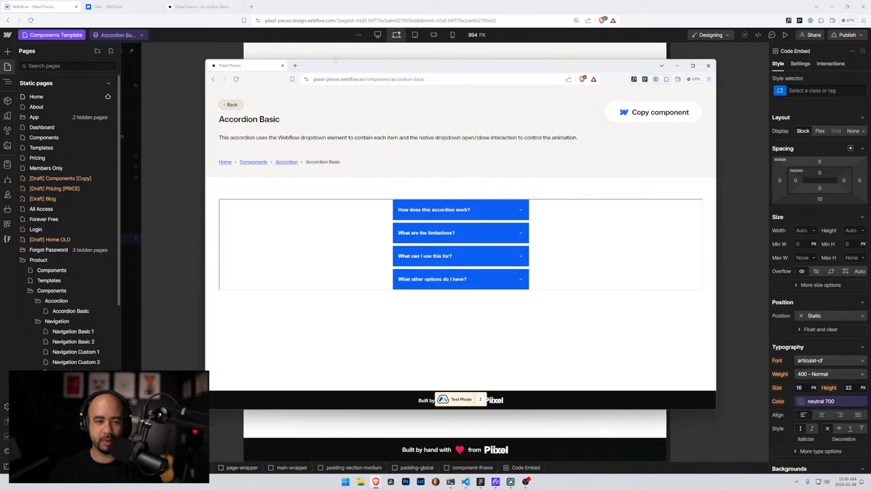
pyautogui.moveTo(335, 61)
pyautogui.mouseDown()
pyautogui.moveTo(304, 54)
pyautogui.moveTo(331, 56)
pyautogui.mouseUp()
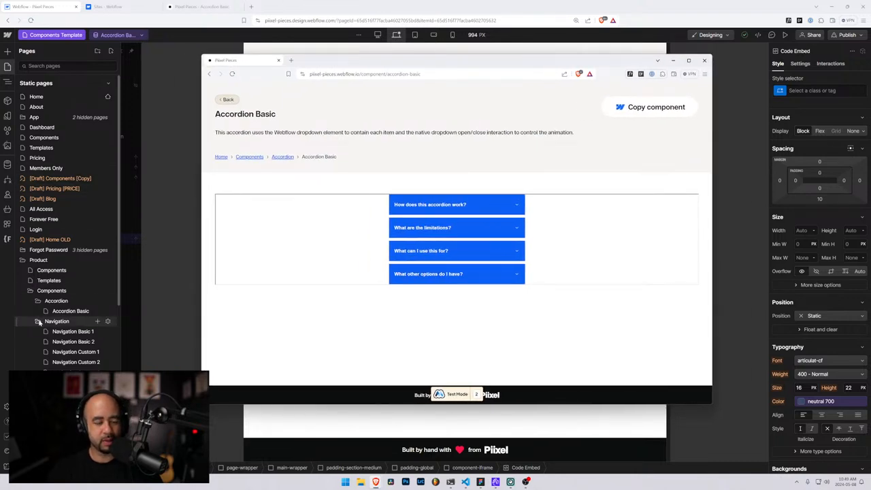
# - Open the Piixel Components - Application UI site in the Designer and show its list of pages
pyautogui.click(196, 6)
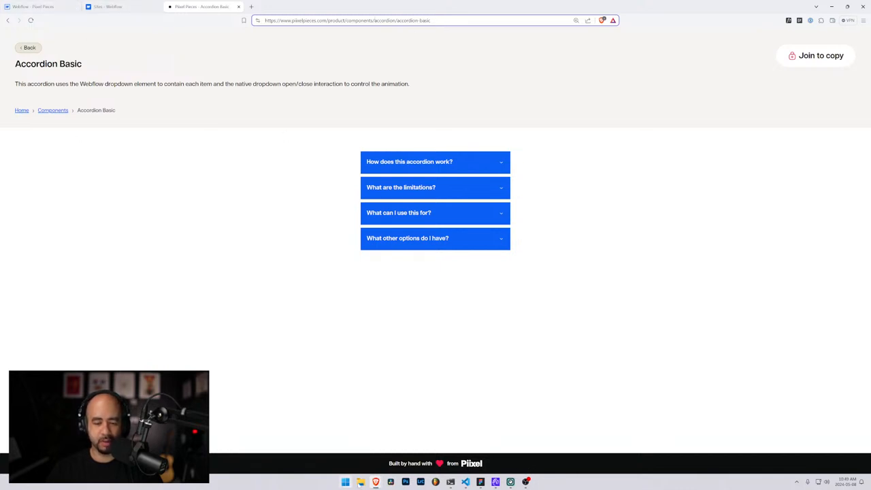
pyautogui.click(107, 6)
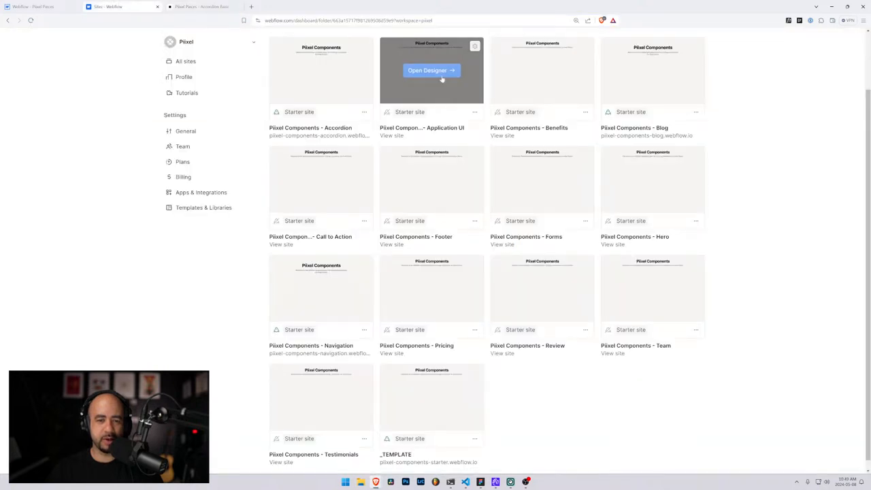
pyautogui.click(432, 70)
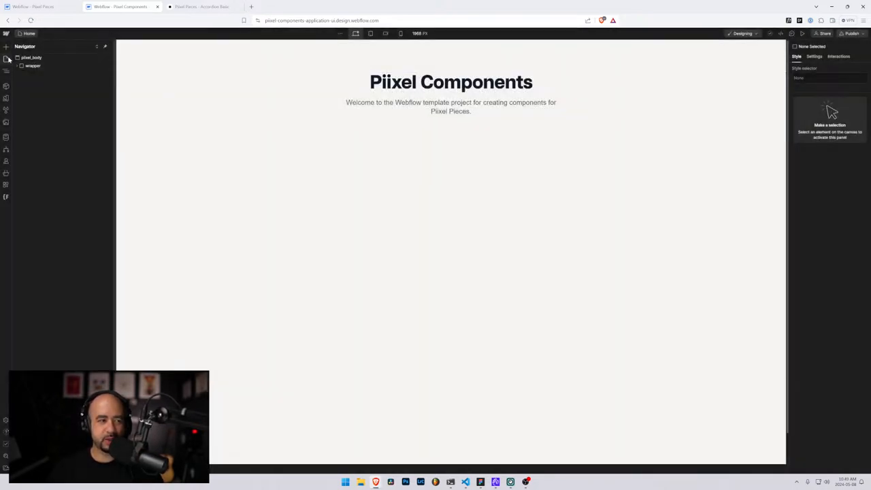
pyautogui.click(5, 59)
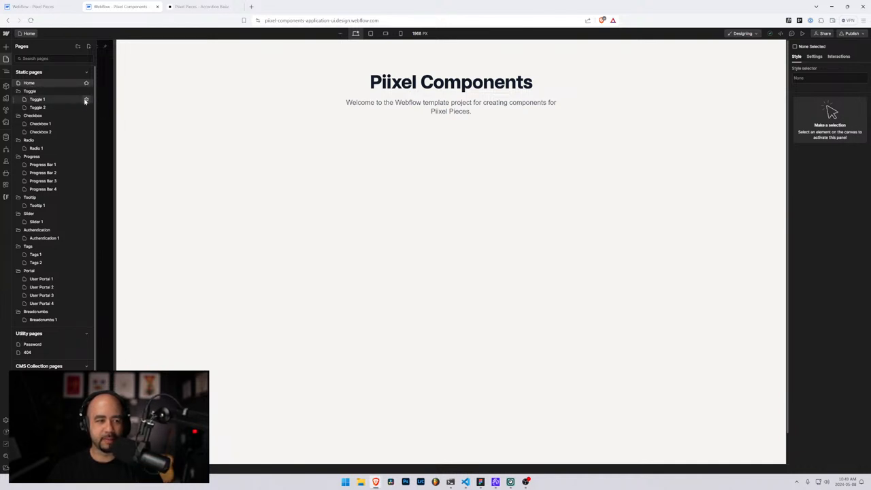
# - Publish the Application UI components site to its webflow.io staging domain and close the publishing options
pyautogui.click(841, 35)
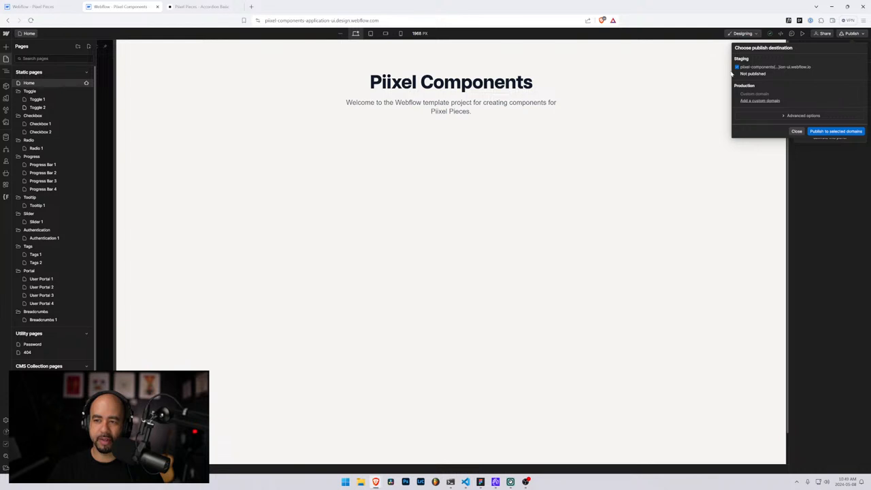
pyautogui.click(834, 131)
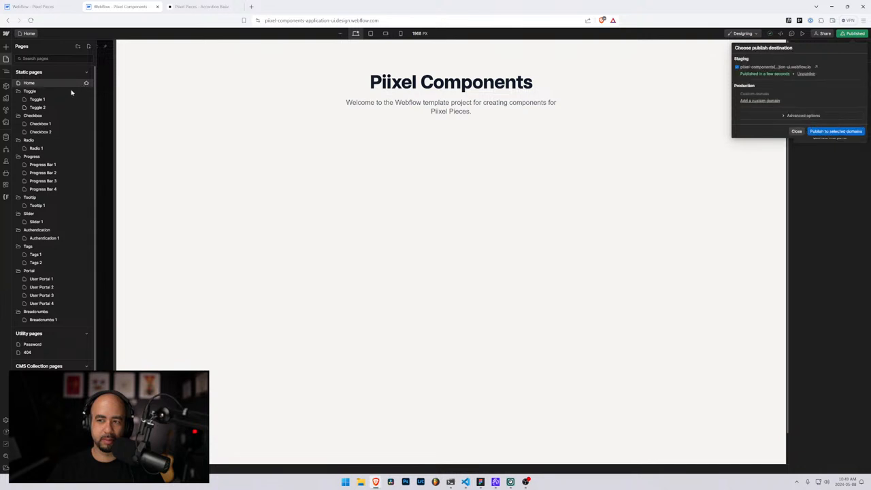
pyautogui.click(796, 131)
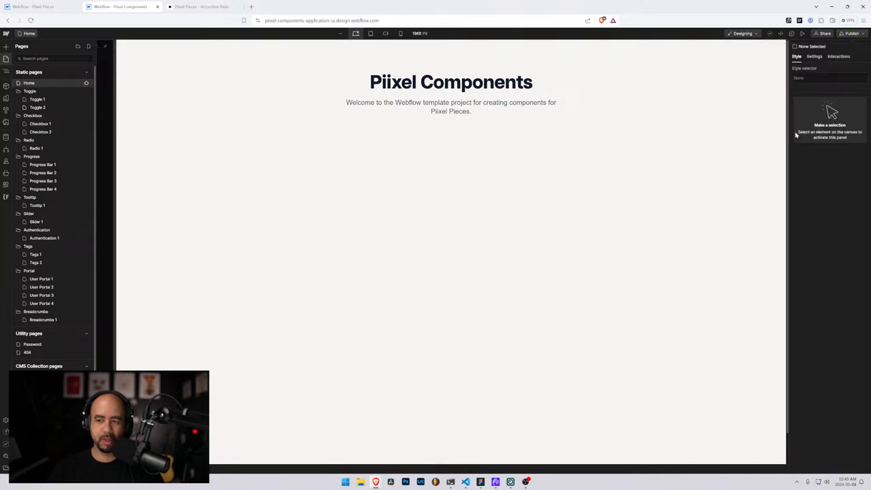
# - Open the Toggle 1 page, view its published version on the staging domain, and copy that page's URL
pyautogui.click(86, 100)
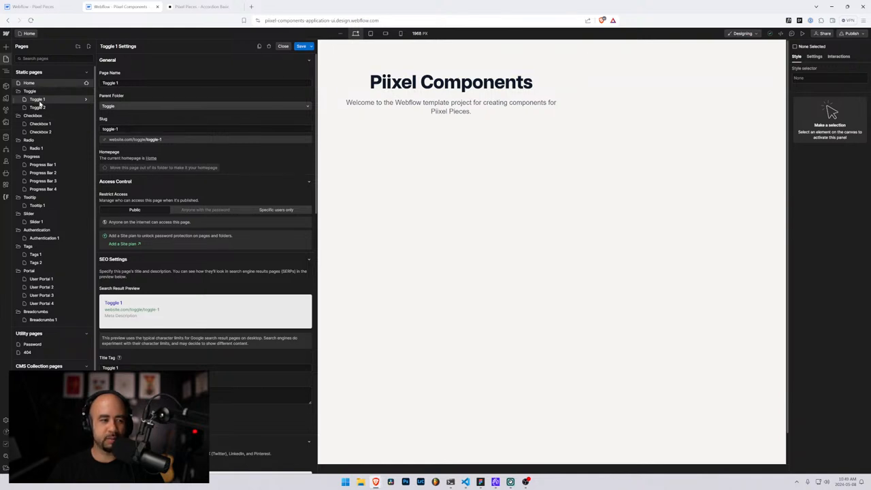
pyautogui.click(283, 45)
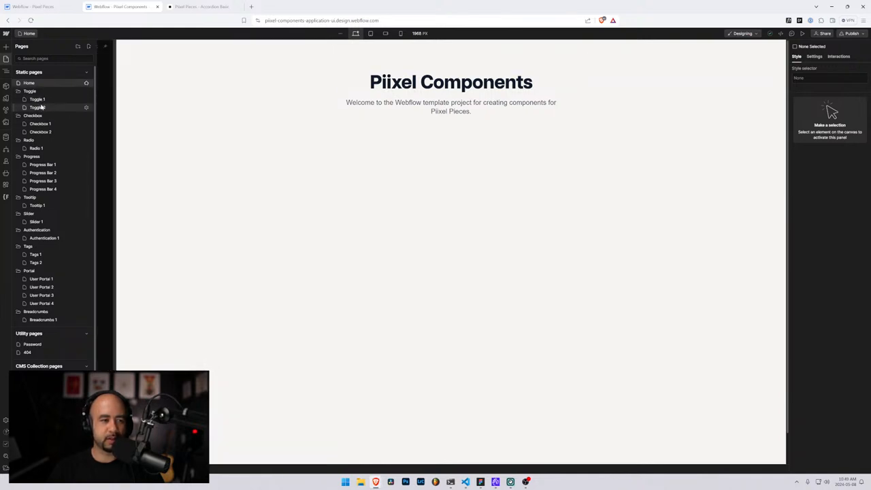
pyautogui.click(38, 101)
pyautogui.click(851, 33)
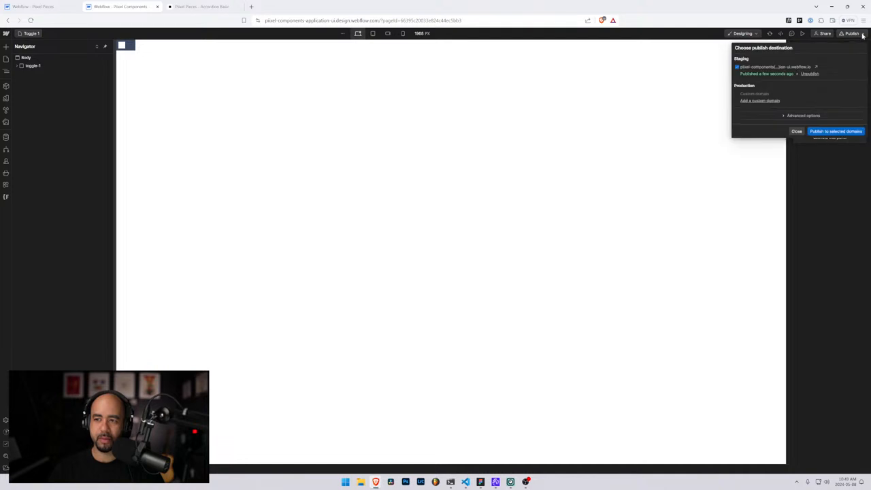
pyautogui.click(816, 68)
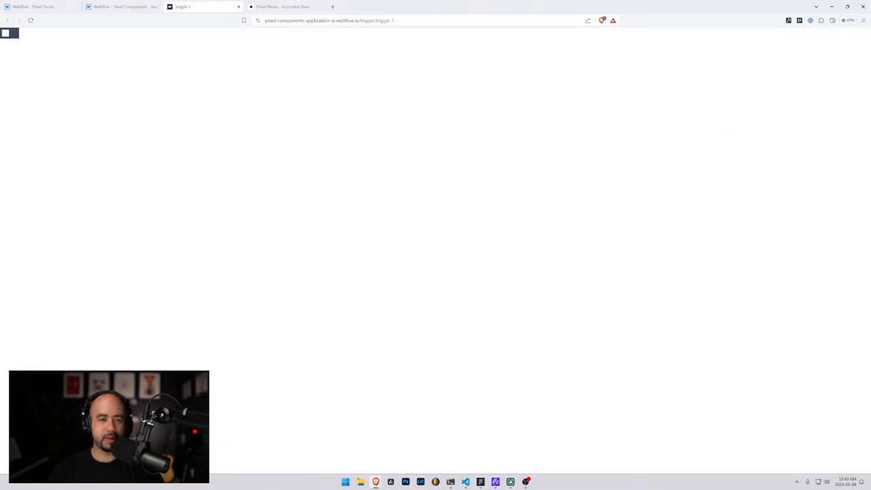
pyautogui.click(381, 20)
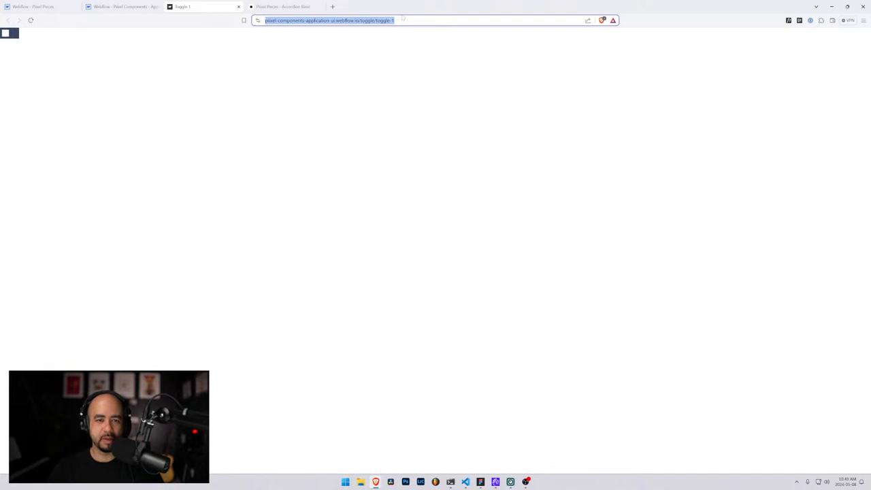
# - Return to the Piixel Pieces project, search the Components collection for "toggl" and open the Toggle 1 item
pyautogui.click(32, 7)
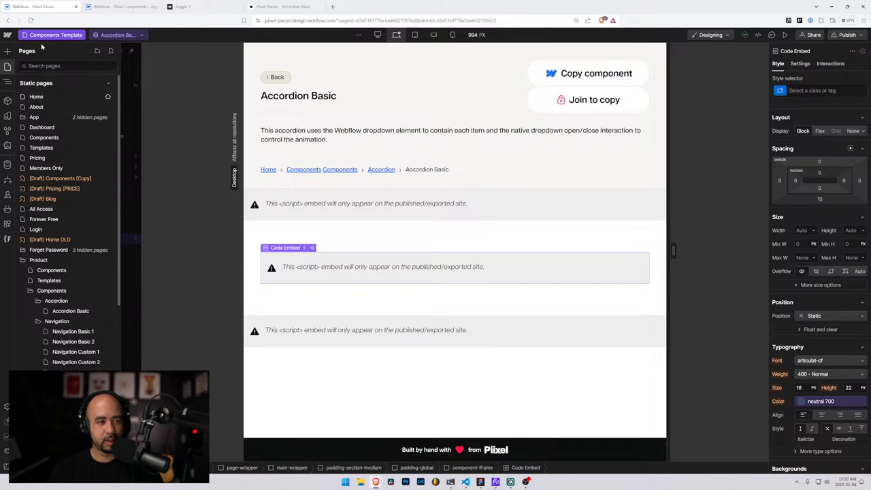
pyautogui.click(8, 165)
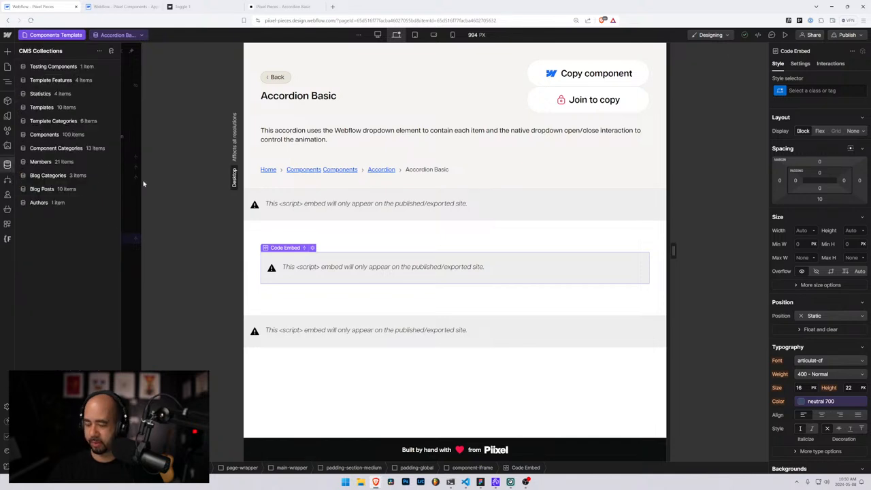
pyautogui.click(68, 134)
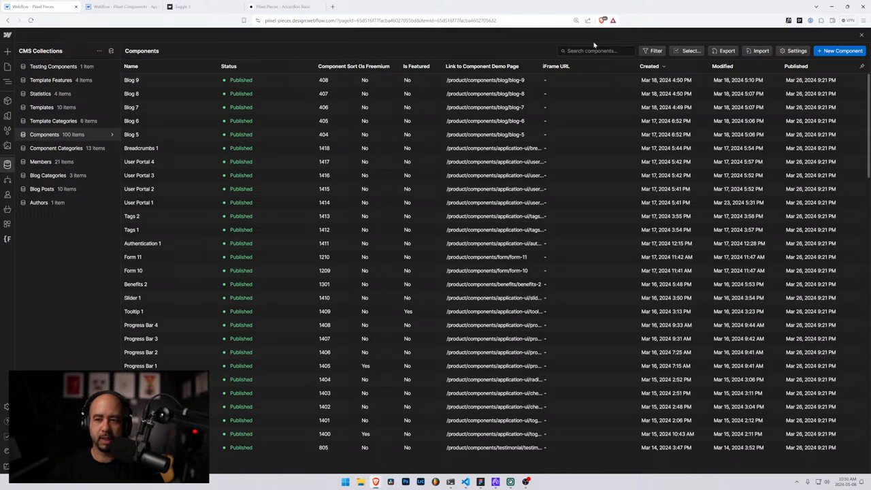
pyautogui.write('toggl')
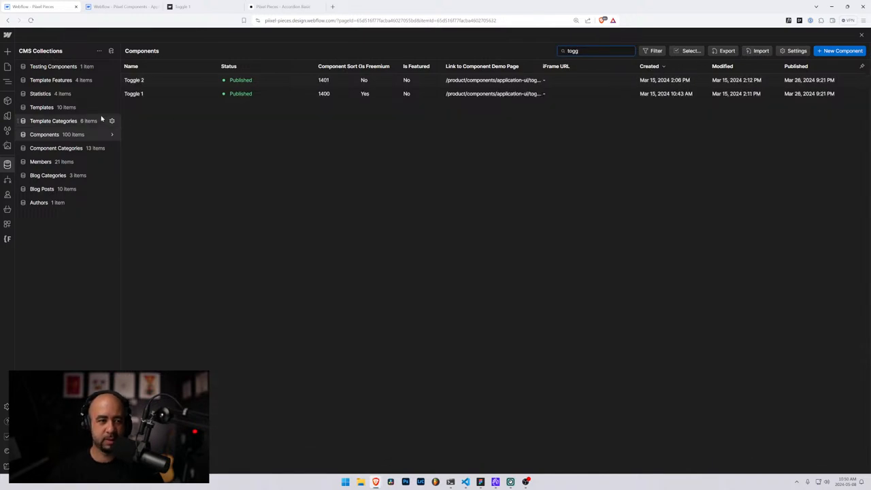
pyautogui.click(176, 95)
pyautogui.scroll(-10, 279, 222)
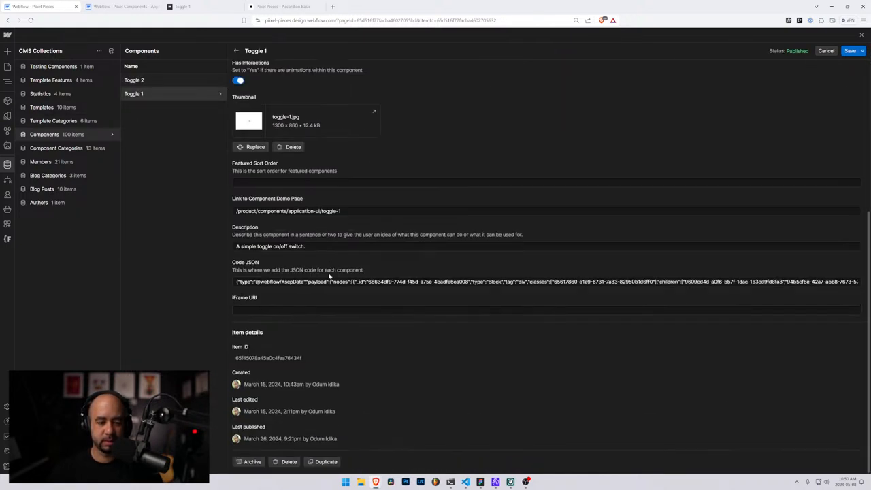
pyautogui.click(281, 310)
pyautogui.write('https://piixel-components-application-ui.webflow.io/toggle/toggle-1')
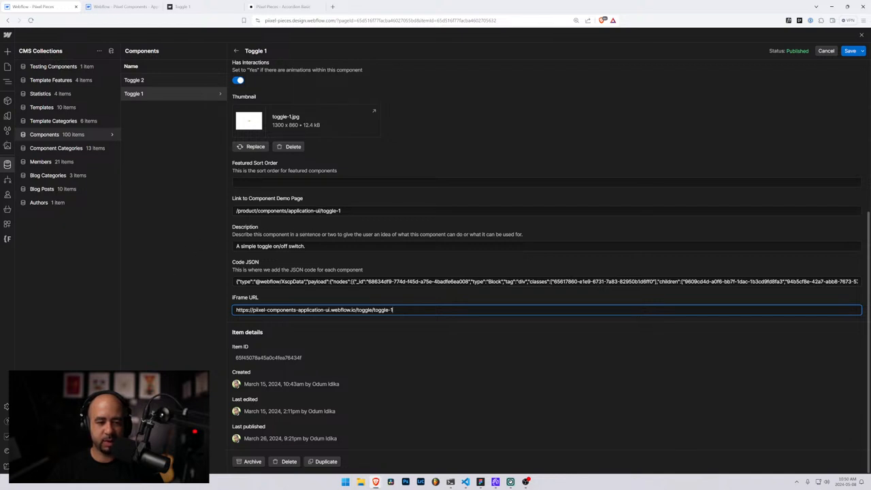
pyautogui.moveTo(340, 211); pyautogui.dragTo(194, 214)
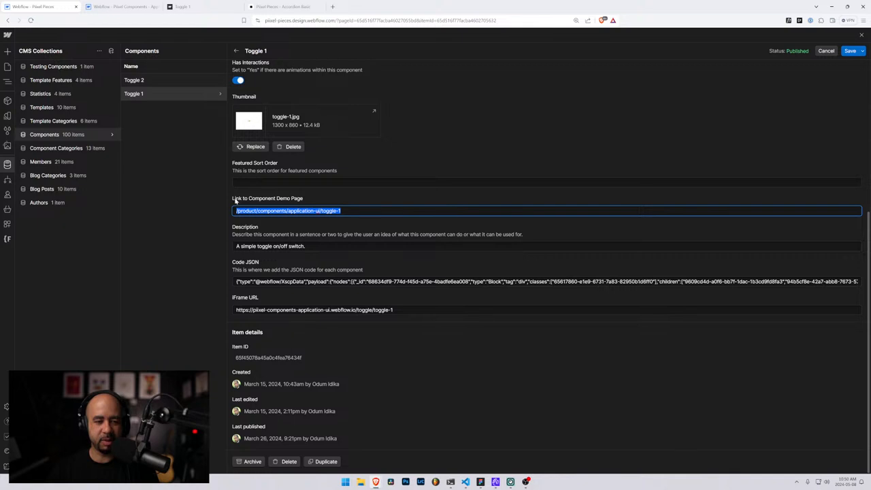
pyautogui.press('BackSpace')
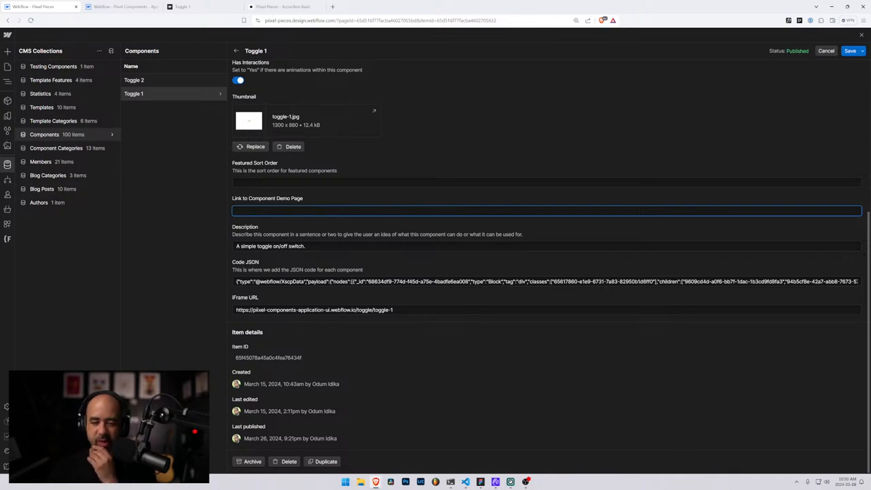
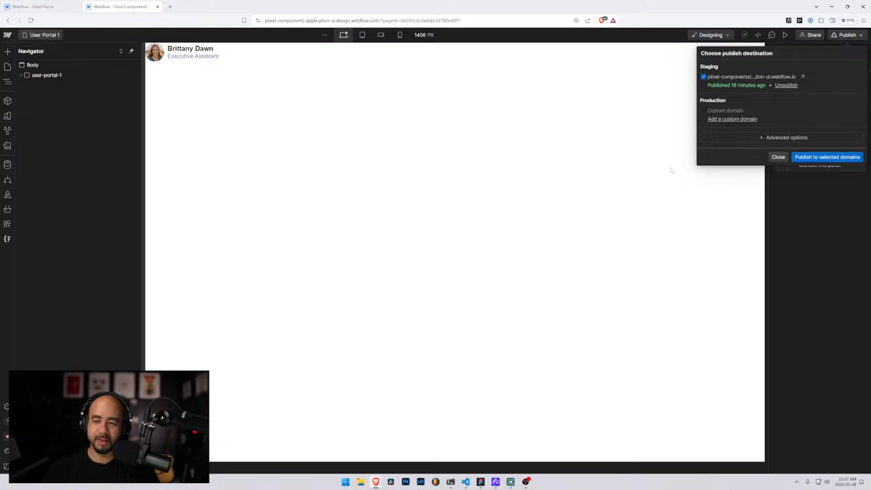
# - Go back to the Piixel Pieces project, search the Components collection for "user" and open the User Portal 1 item
pyautogui.click(777, 157)
pyautogui.click(37, 7)
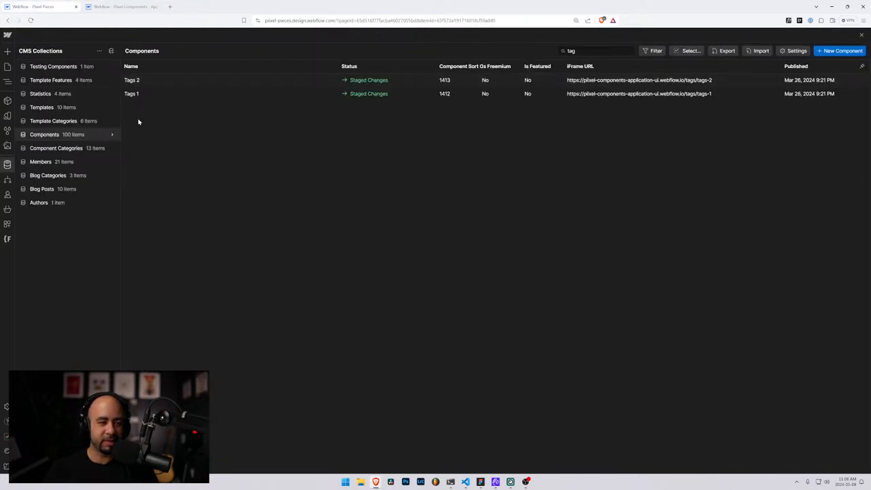
pyautogui.click(47, 138)
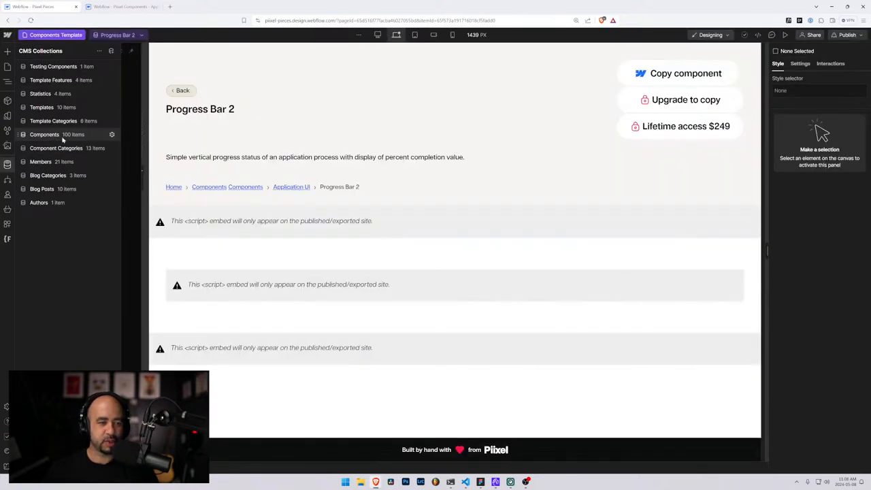
pyautogui.click(62, 38)
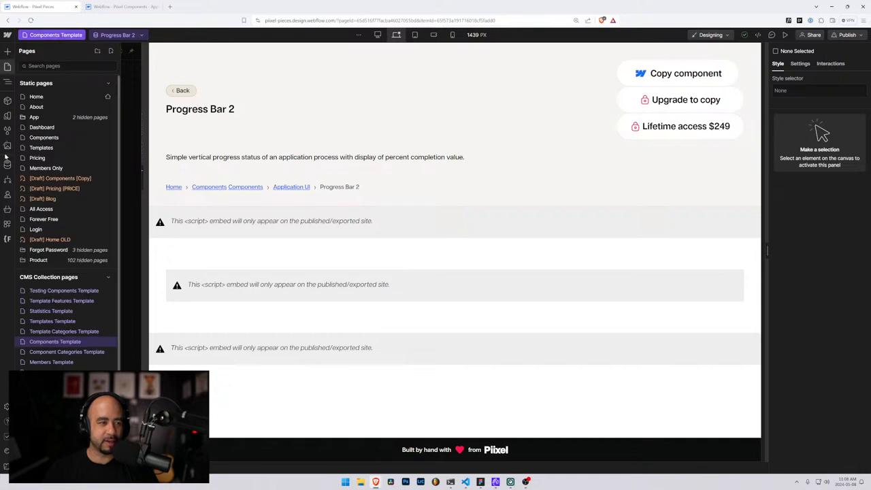
pyautogui.click(8, 165)
pyautogui.click(62, 148)
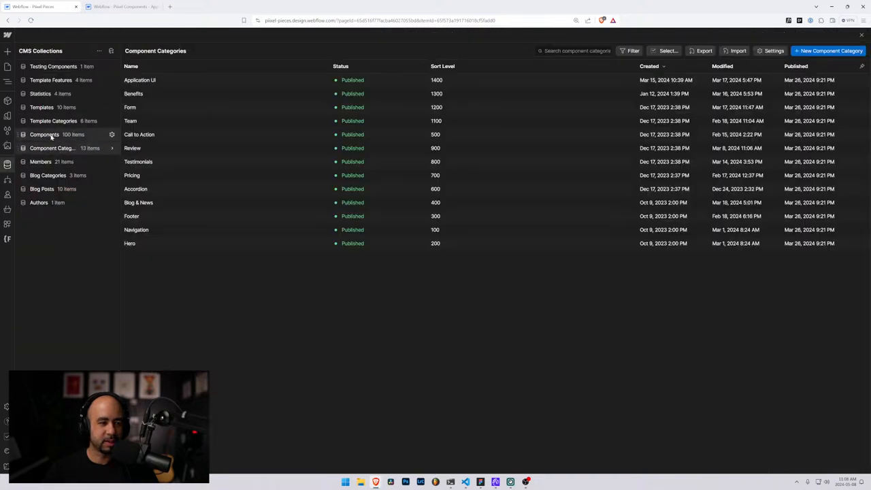
pyautogui.click(46, 134)
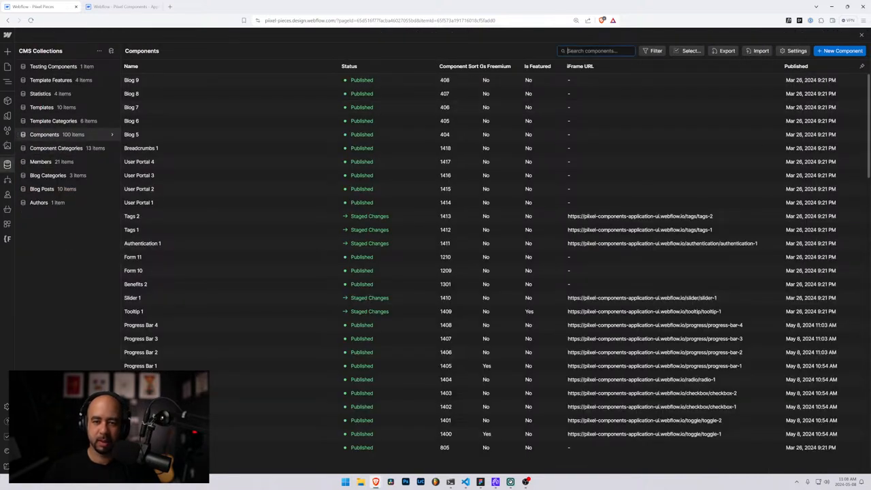
pyautogui.write('user')
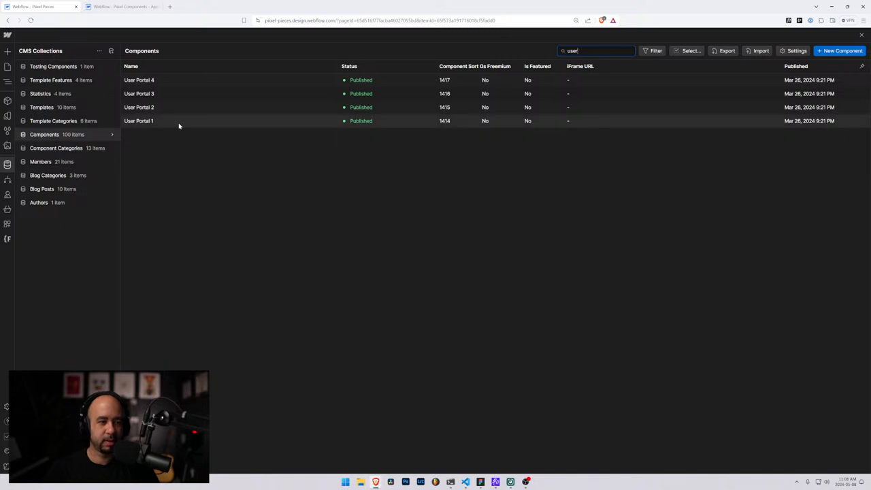
pyautogui.click(179, 123)
pyautogui.scroll(-5, 300, 319)
pyautogui.click(275, 311)
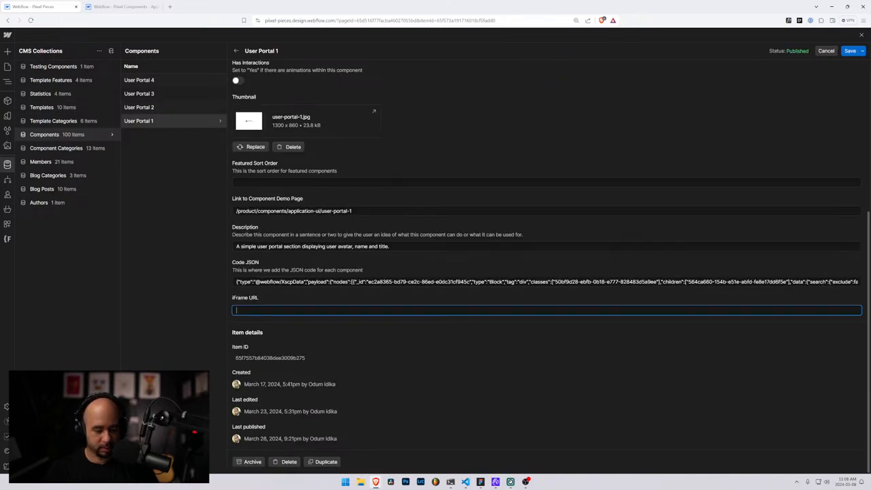
pyautogui.write('https://pixel-components-application-ui.webflow.io/portal/user-portal-1')
pyautogui.moveTo(391, 246); pyautogui.dragTo(222, 253)
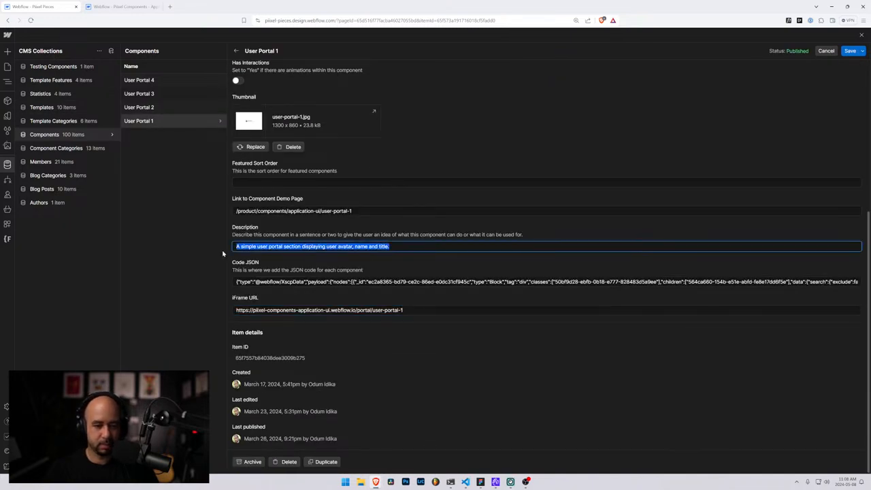
pyautogui.moveTo(350, 211); pyautogui.dragTo(143, 214)
pyautogui.press('BackSpace')
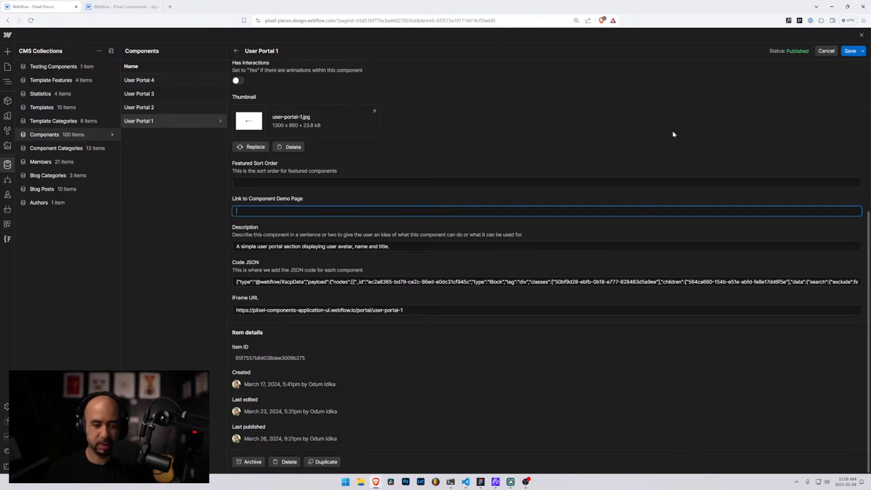
pyautogui.click(848, 52)
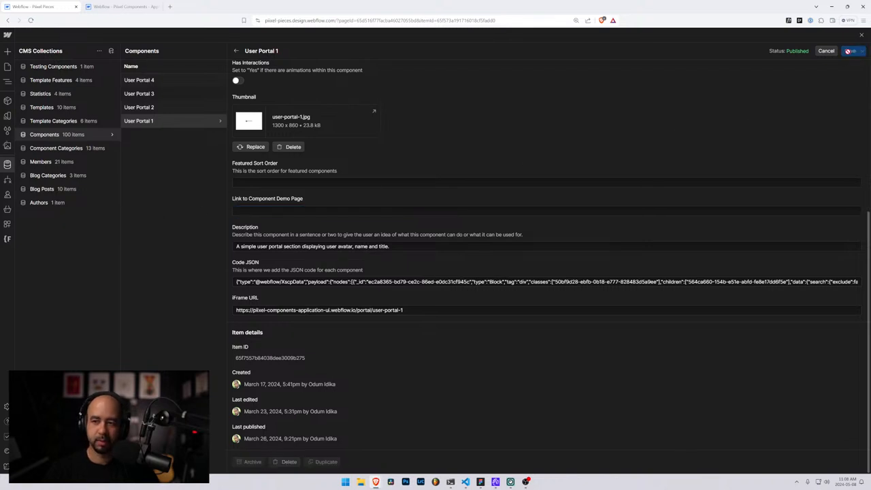
pyautogui.click(143, 107)
pyautogui.scroll(-4, 270, 298)
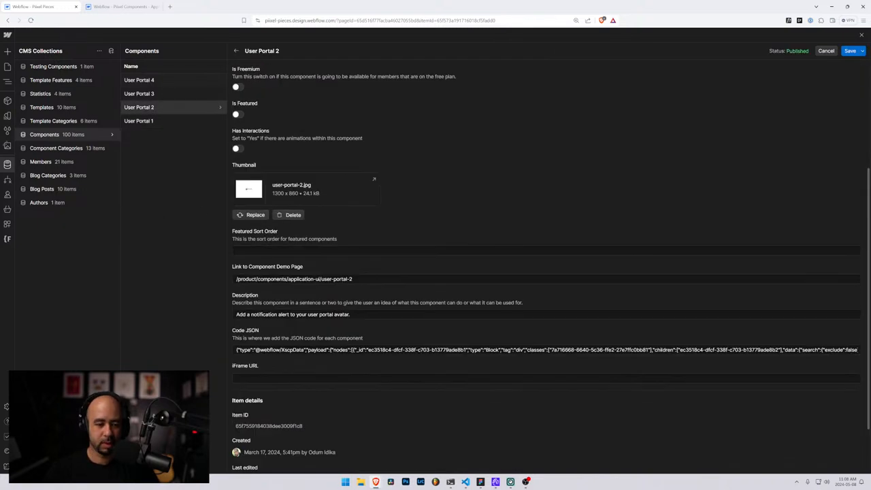
pyautogui.click(272, 310)
pyautogui.write('https://pixel-components-application-ui.webflow.io/portal/user-portal-1')
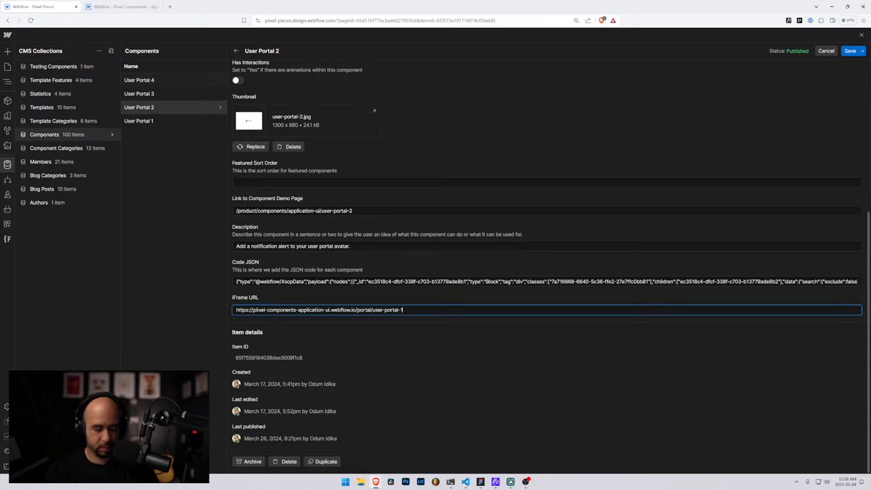
pyautogui.moveTo(373, 211); pyautogui.dragTo(230, 211)
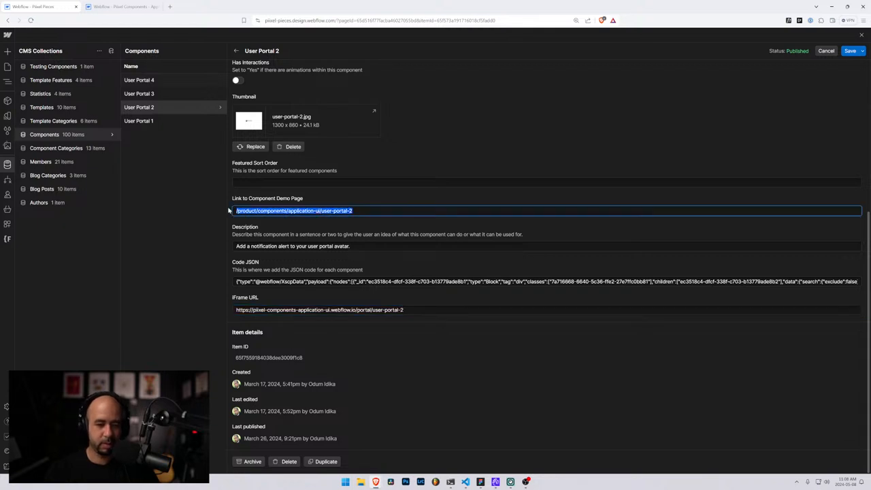
pyautogui.press('BackSpace')
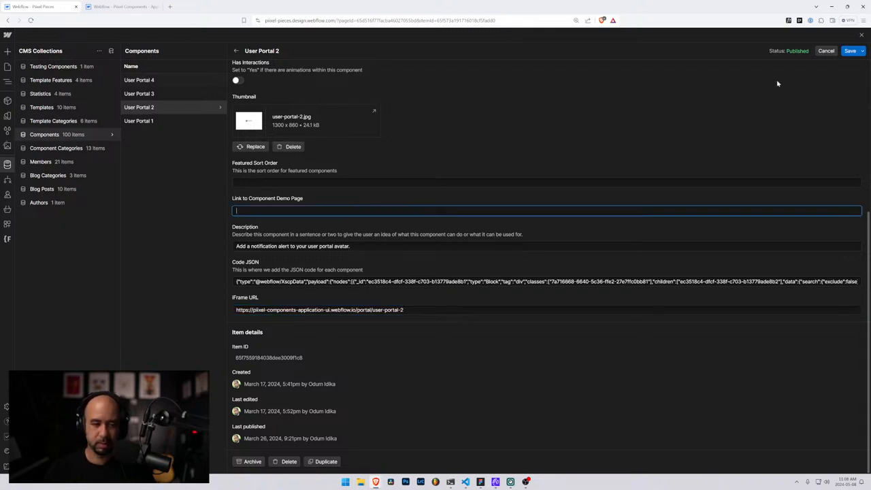
pyautogui.click(850, 54)
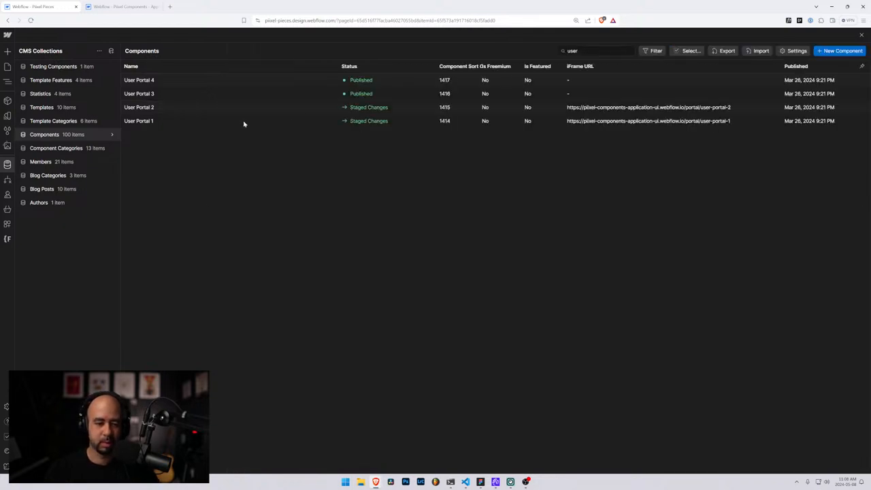
pyautogui.click(170, 96)
pyautogui.scroll(-10, 296, 368)
pyautogui.click(295, 309)
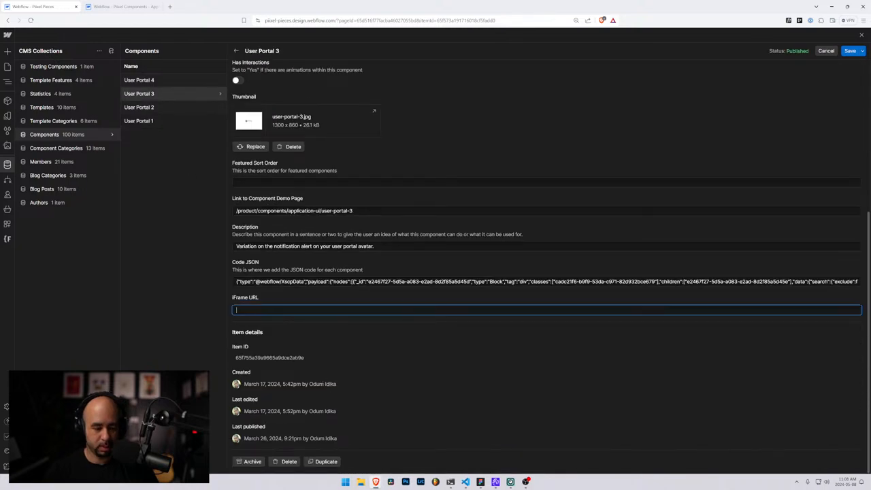
pyautogui.write('https://piixel-components-application-ui.webflow.io/portal/user-portal-1')
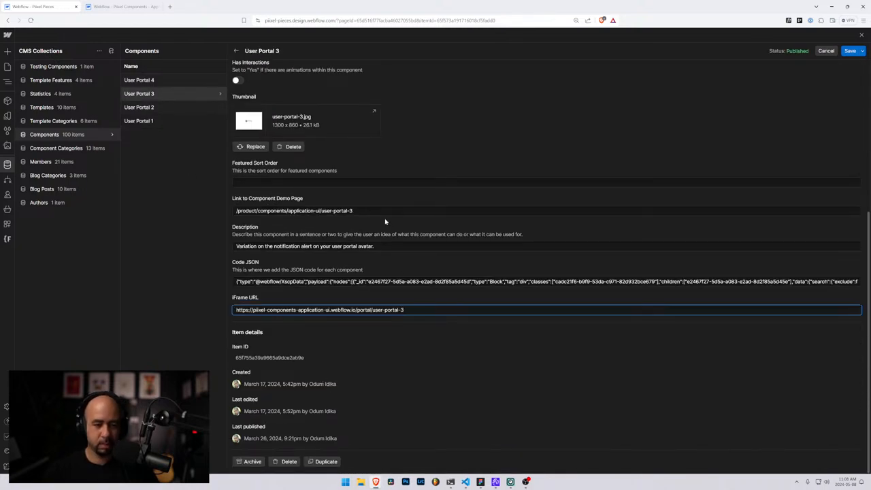
pyautogui.tripleClick(381, 211)
pyautogui.press('BackSpace')
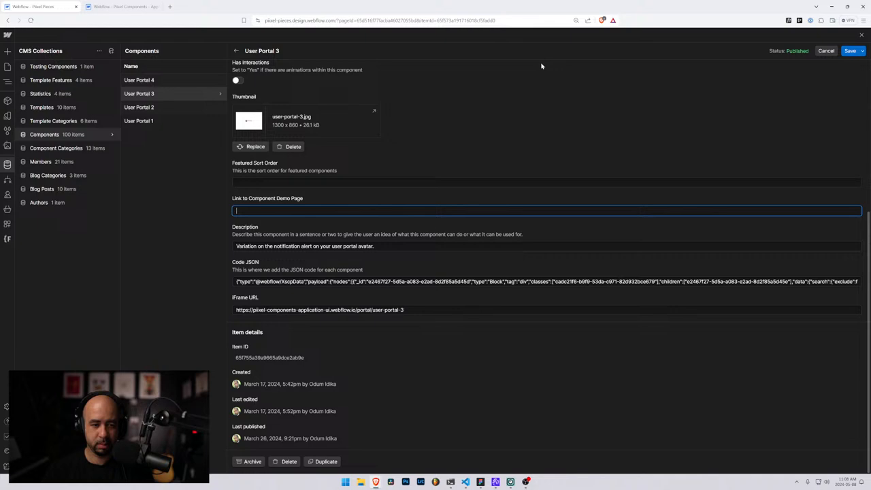
pyautogui.click(854, 51)
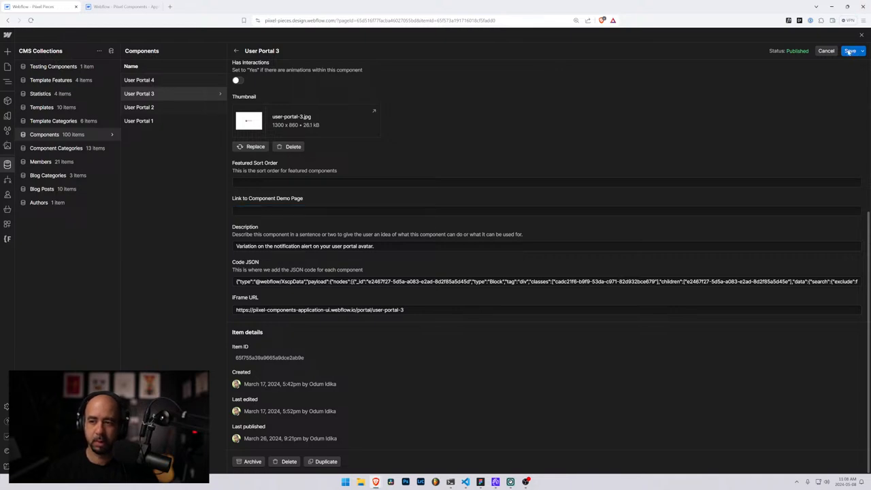
pyautogui.click(171, 82)
pyautogui.scroll(-4, 289, 303)
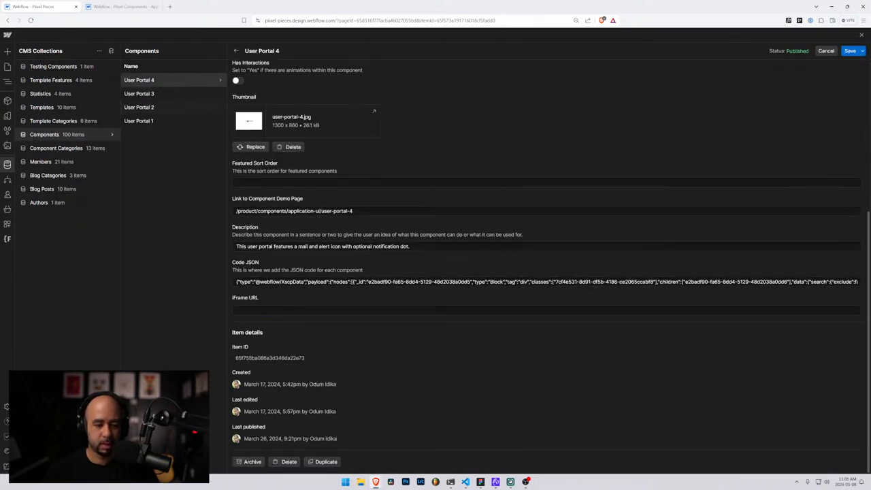
pyautogui.click(289, 309)
pyautogui.write('https://piixel-components-application-ui.webflow.io/portal/user-portal-1')
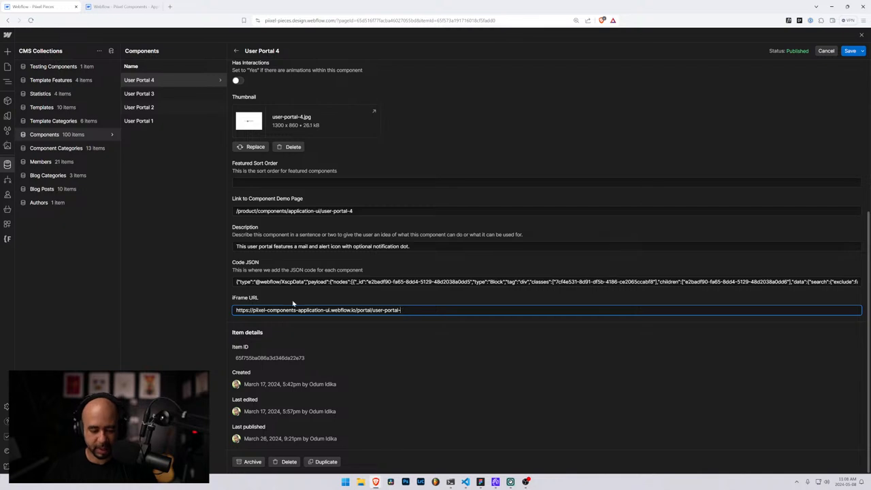
pyautogui.hotkey('shift', 'Tab')
pyautogui.hotkey('shift', 'Tab')
pyautogui.hotkey('shift', 'Tab')
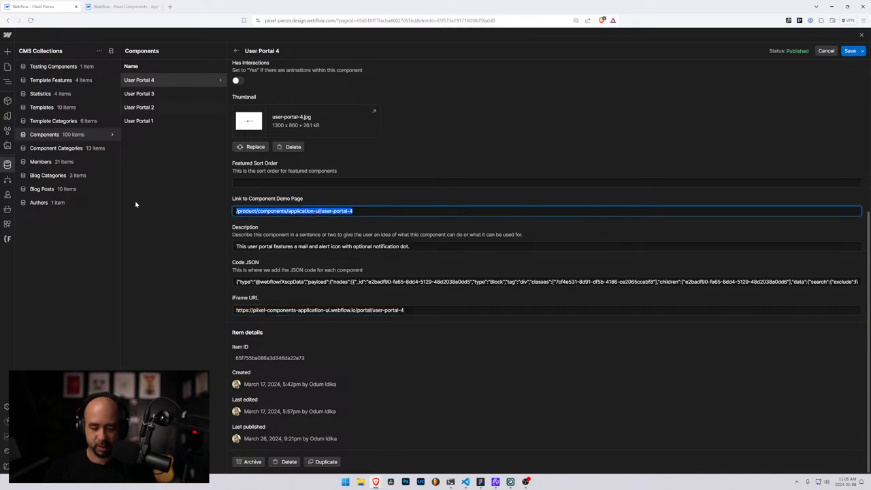
pyautogui.press('BackSpace')
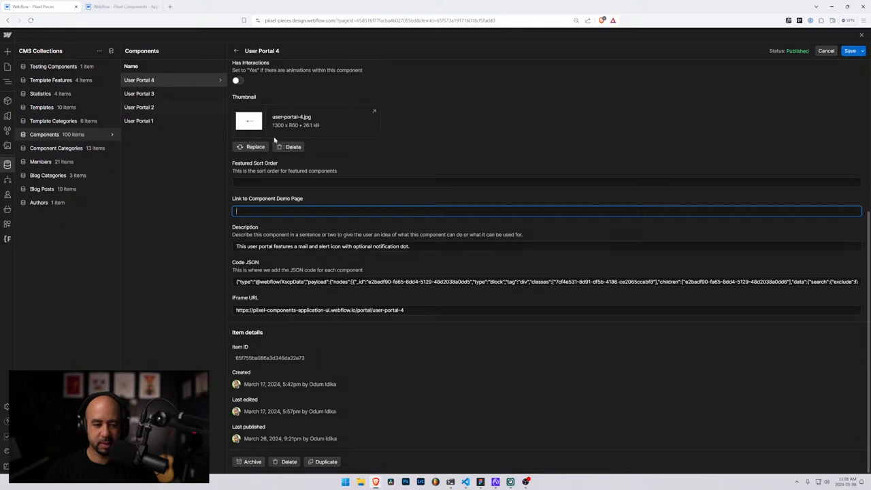
pyautogui.click(849, 51)
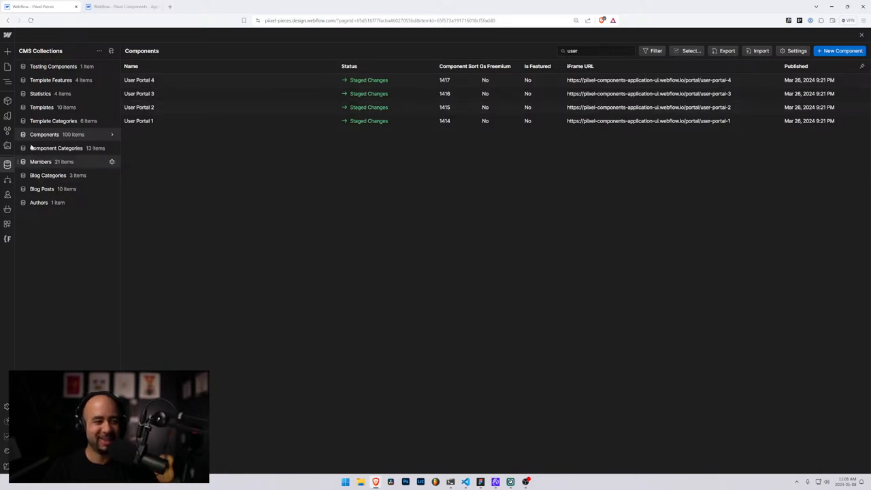
# - Switch to the Piixel Components - Application UI project and open its Breadcrumbs 1 page
pyautogui.click(122, 6)
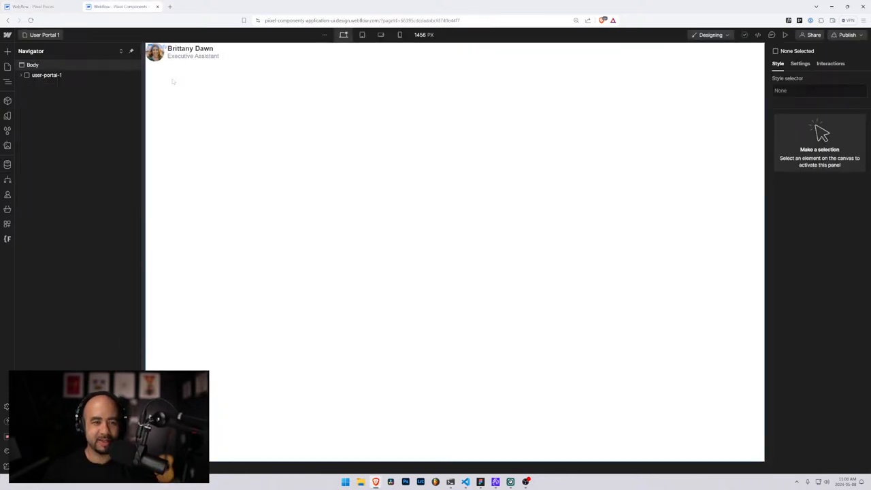
pyautogui.click(30, 40)
pyautogui.scroll(-1, 94, 291)
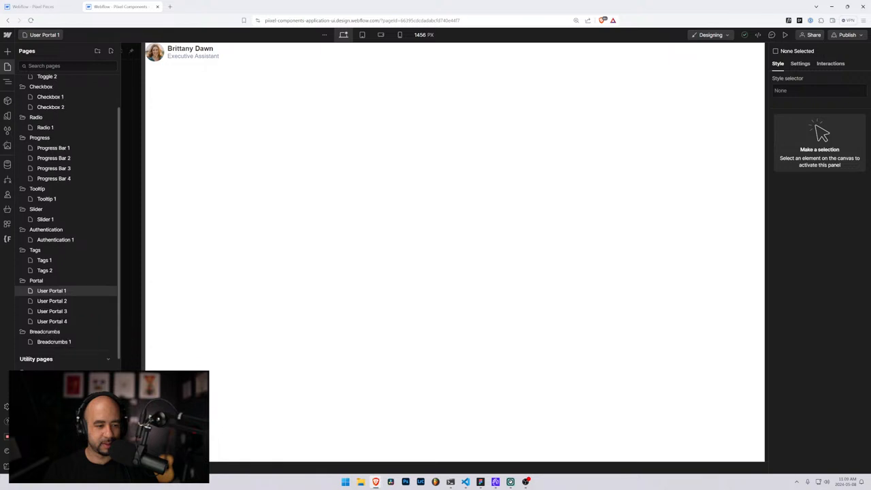
pyautogui.scroll(-1, 68, 293)
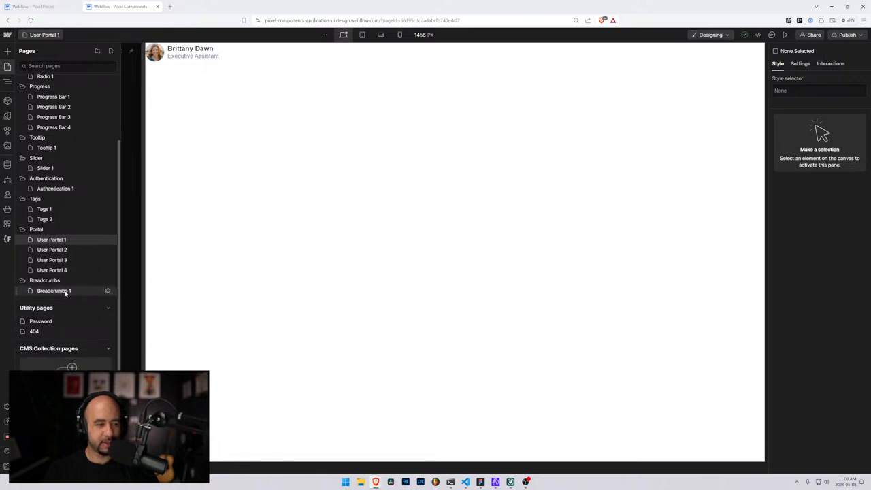
pyautogui.click(88, 292)
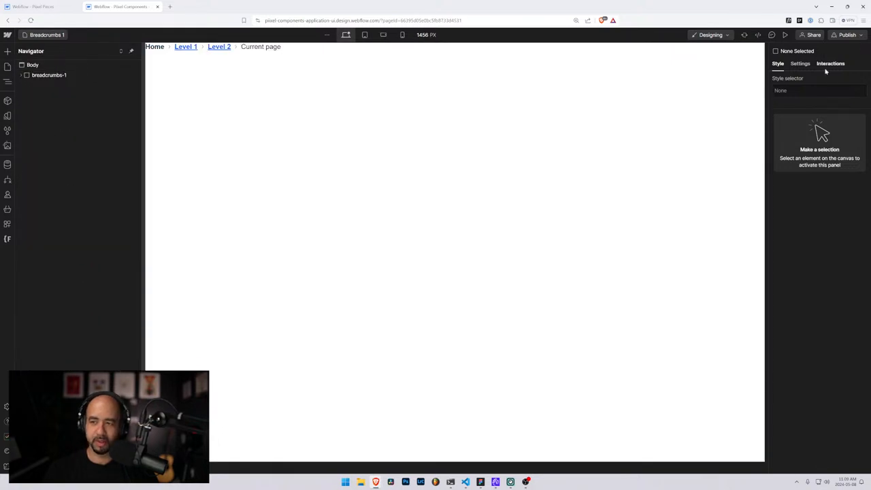
# - Open the published staging version of the Breadcrumbs 1 page and copy its URL
pyautogui.click(862, 36)
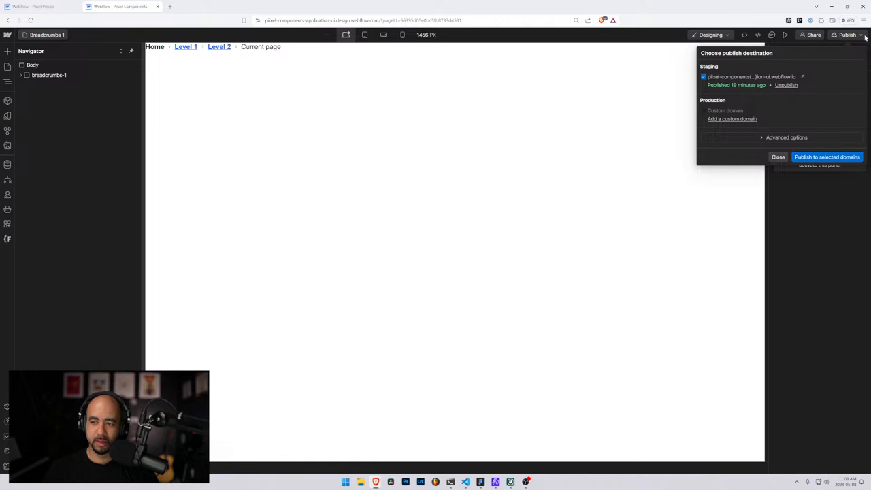
pyautogui.click(801, 77)
pyautogui.hotkey('ctrl', 'l')
pyautogui.hotkey('ctrl', 'c')
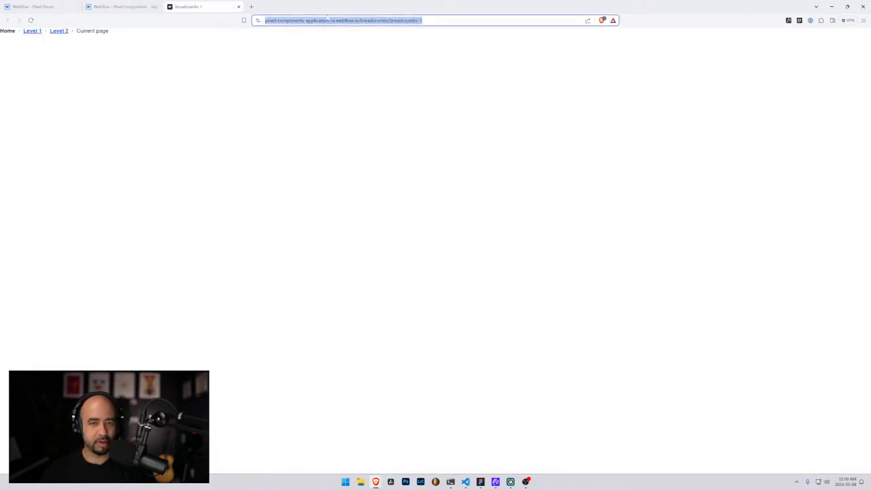
# - Go back to the Piixel Pieces project, search the Components collection for "bread" and open the Breadcrumbs 1 item
pyautogui.click(42, 6)
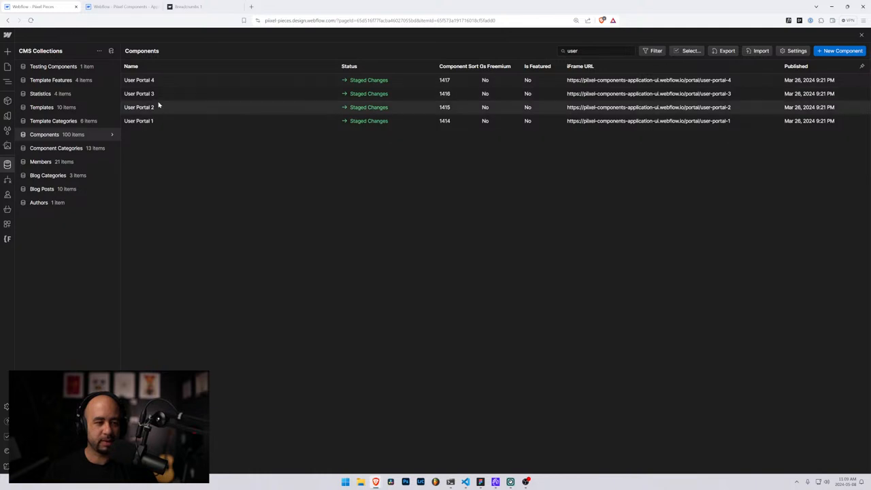
pyautogui.doubleClick(572, 51)
pyautogui.write('bread')
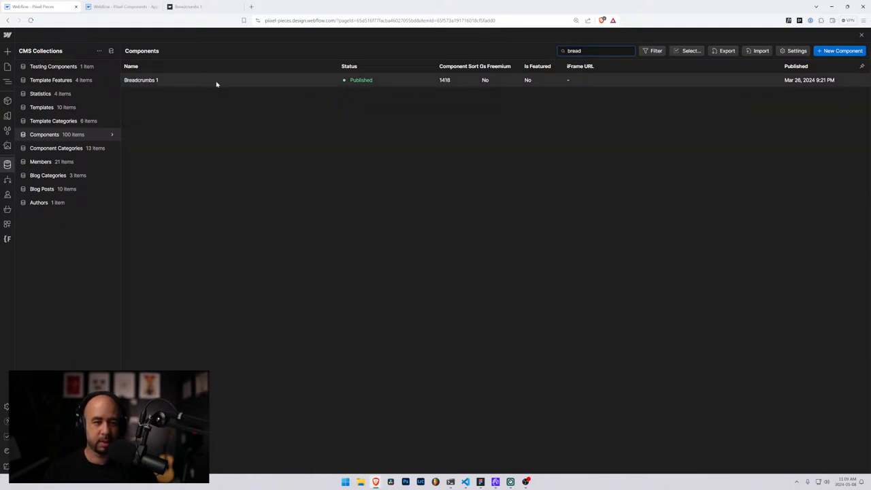
pyautogui.click(216, 84)
pyautogui.scroll(-5, 300, 303)
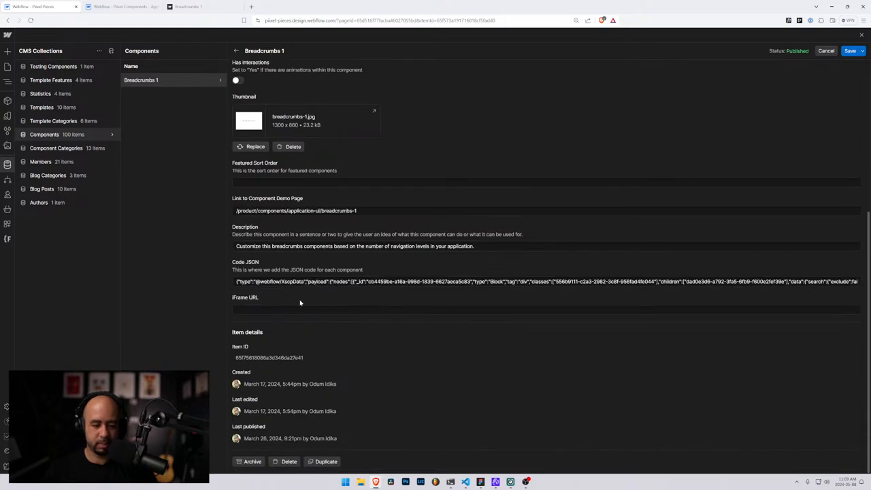
pyautogui.click(300, 308)
pyautogui.hotkey('ctrl', 'v')
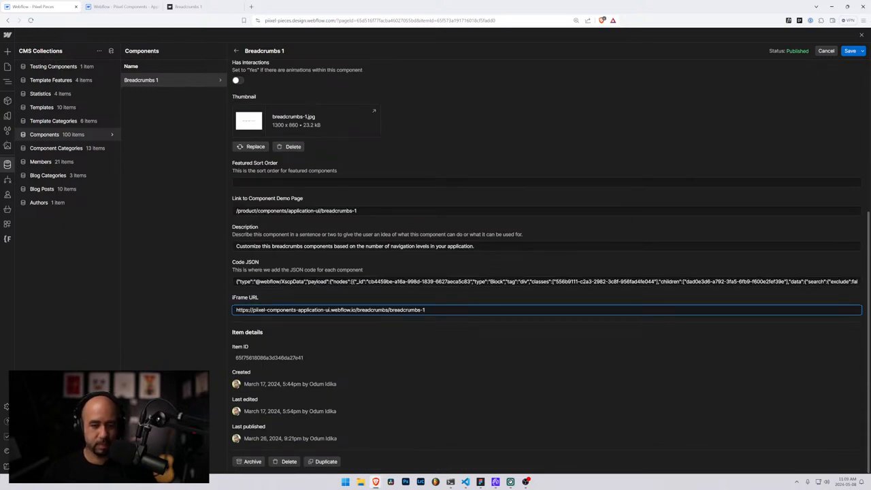
pyautogui.moveTo(359, 210); pyautogui.dragTo(130, 207)
pyautogui.press('BackSpace')
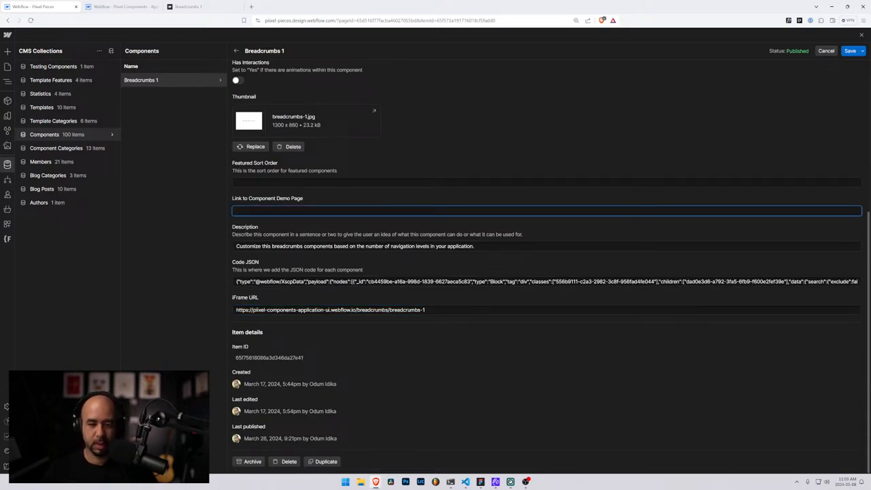
pyautogui.click(849, 51)
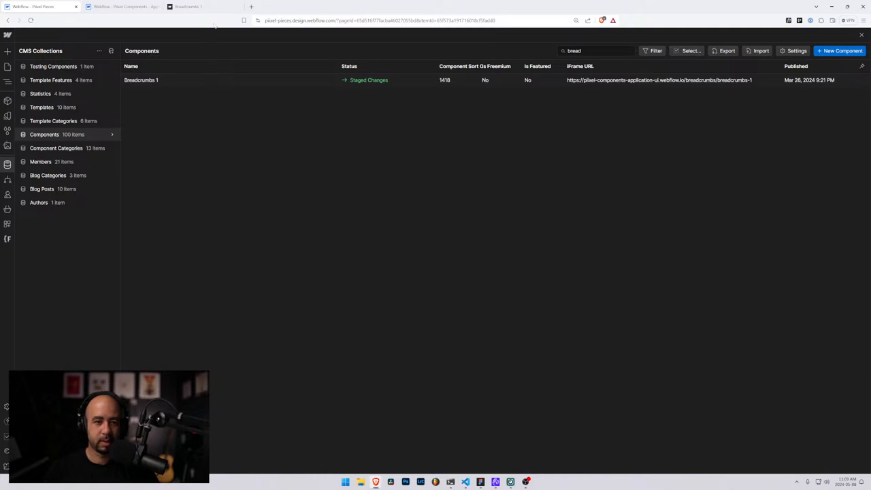
# - Close the Breadcrumbs 1 staging page, leave the Application UI project for the dashboard and open Piixel Components - Benefits from the Components folder
pyautogui.click(238, 7)
pyautogui.click(141, 7)
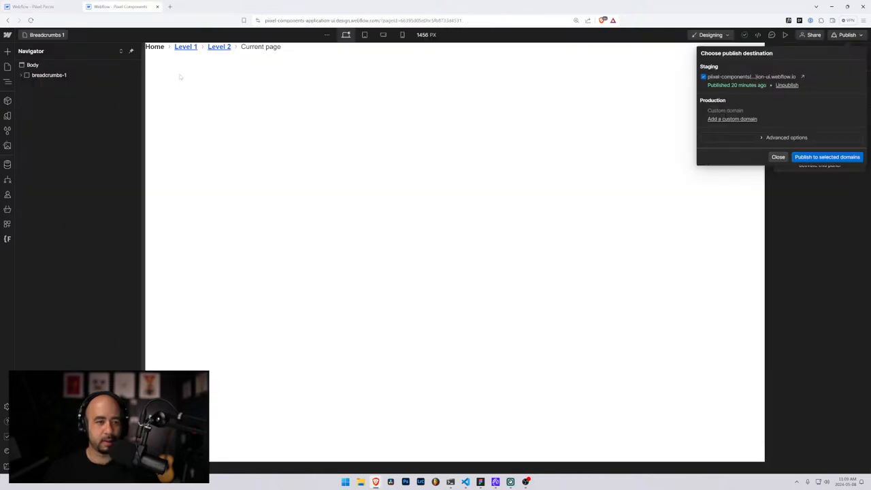
pyautogui.click(54, 37)
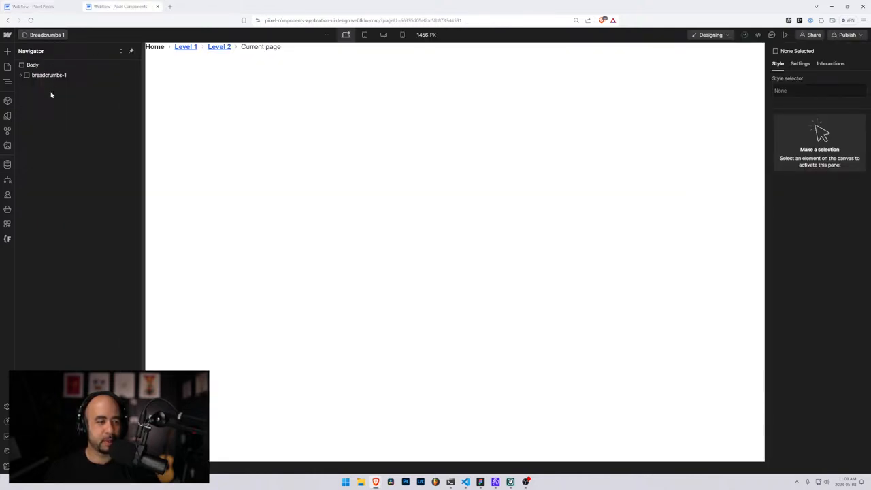
pyautogui.click(51, 35)
pyautogui.scroll(-5, 58, 170)
pyautogui.scroll(5, 57, 188)
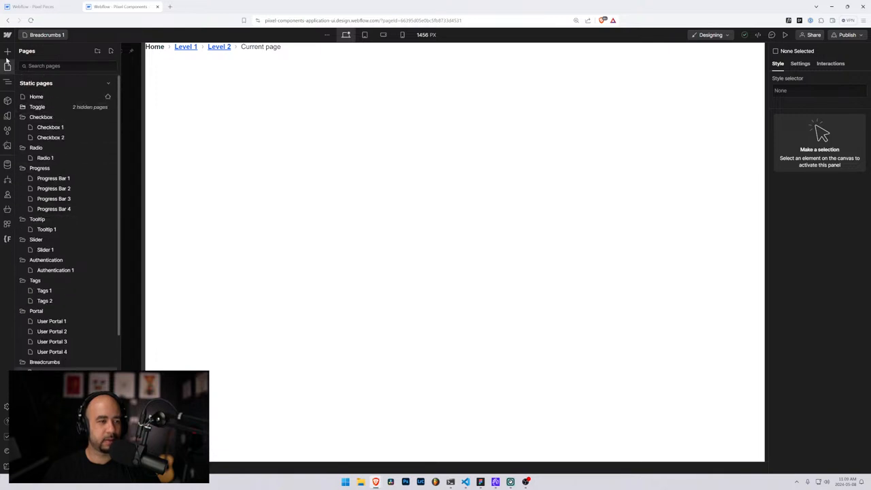
pyautogui.click(7, 35)
pyautogui.click(26, 50)
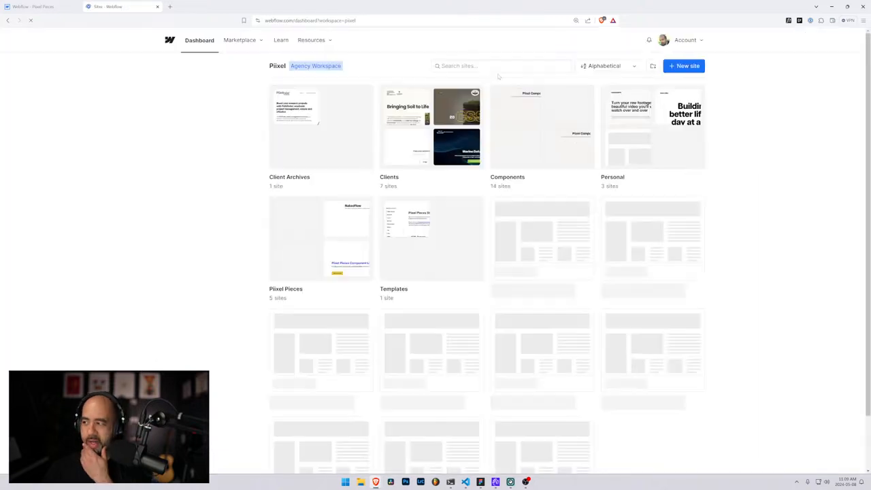
pyautogui.click(542, 120)
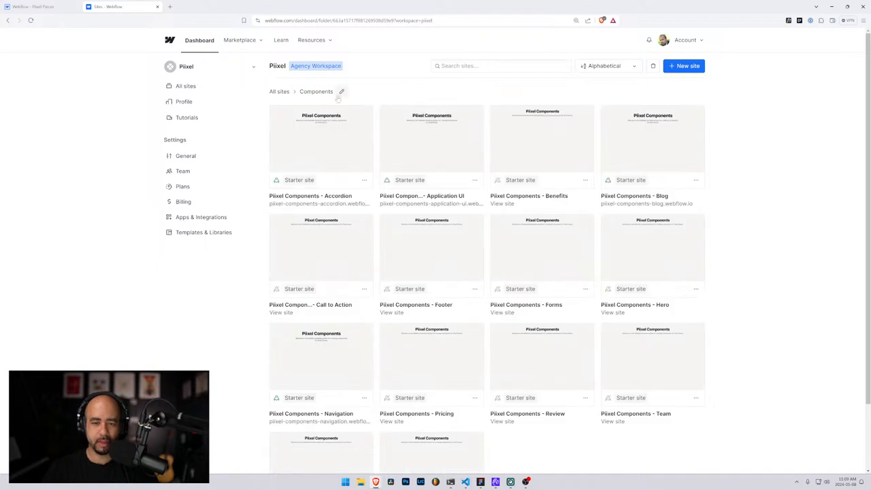
pyautogui.click(539, 139)
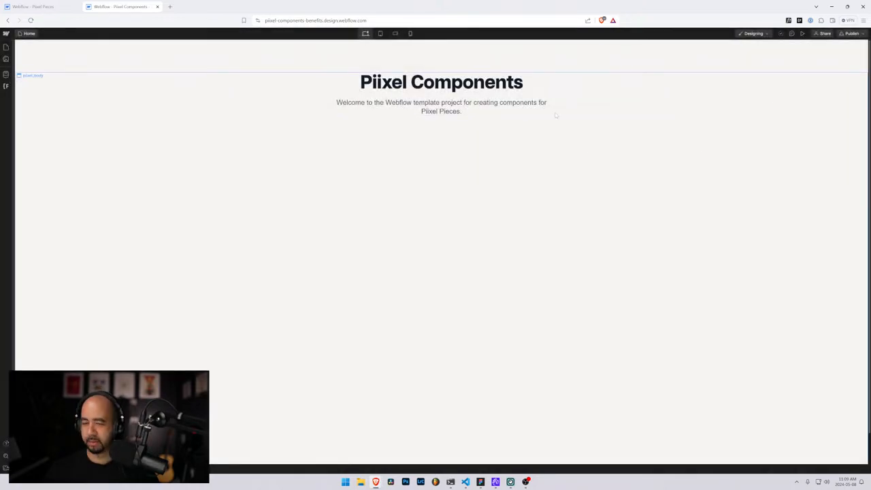
# - Open the Benefits 1 page and publish the site to the staging domain piixel-components-benefits.webflow.io
pyautogui.click(5, 47)
pyautogui.click(32, 93)
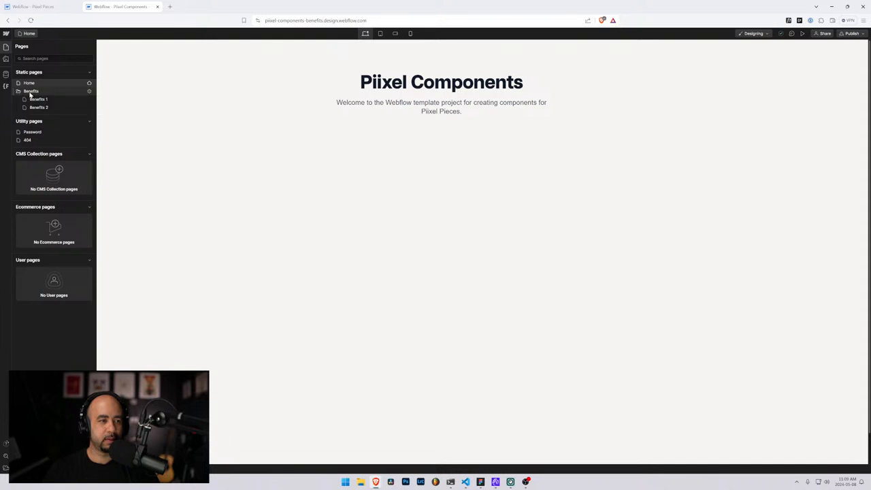
pyautogui.click(54, 99)
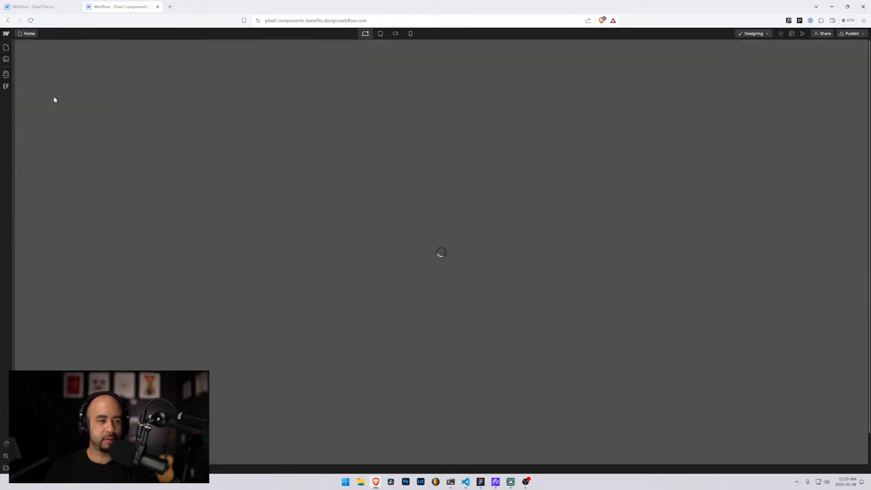
pyautogui.click(850, 33)
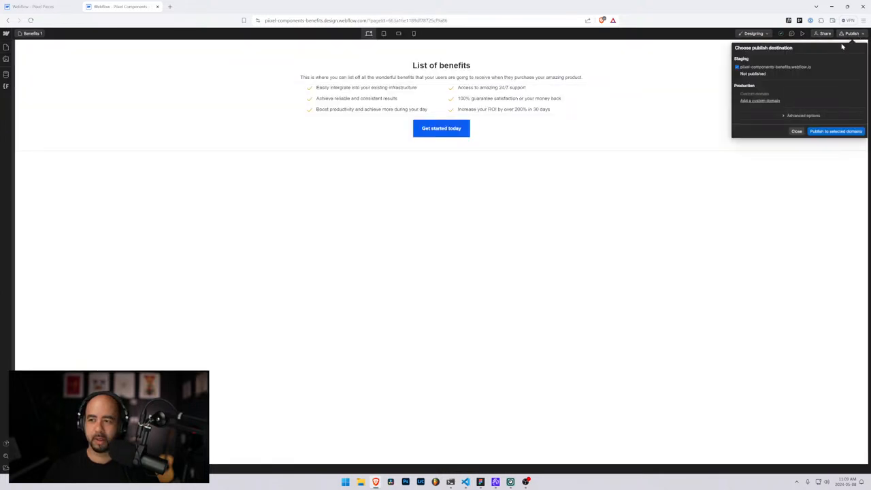
pyautogui.click(833, 131)
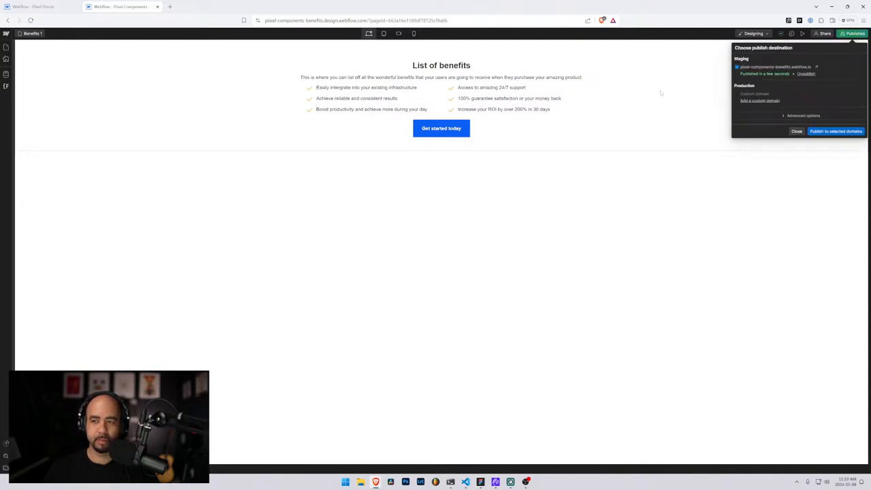
# - Open the published Benefits 1 staging page, copy its URL and close the page
pyautogui.click(815, 66)
pyautogui.hotkey('ctrl', 'l')
pyautogui.hotkey('ctrl', 'c')
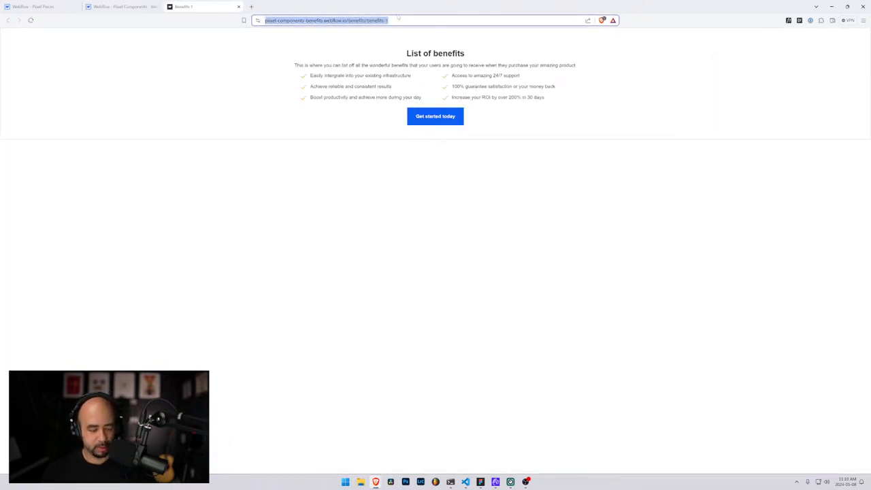
pyautogui.click(238, 7)
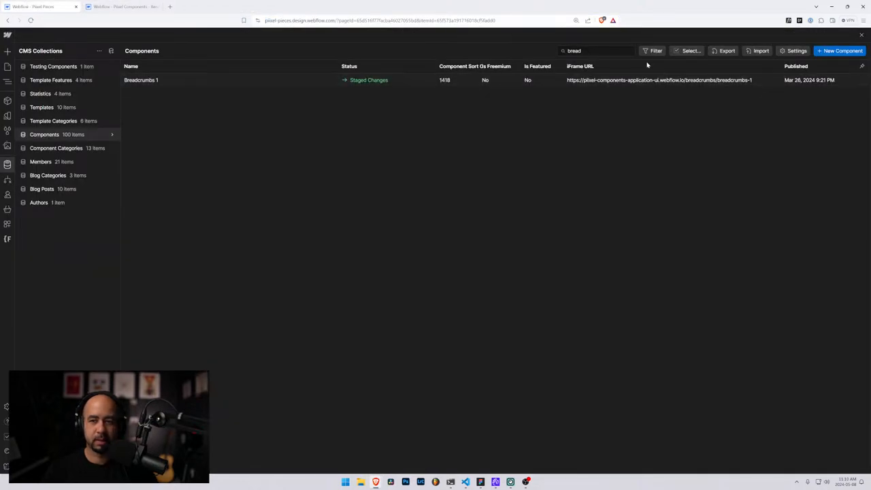
# - In the Piixel Pieces project, search the Components collection for "ben" and open the Benefits 1 item
pyautogui.click(595, 51)
pyautogui.write('bed')
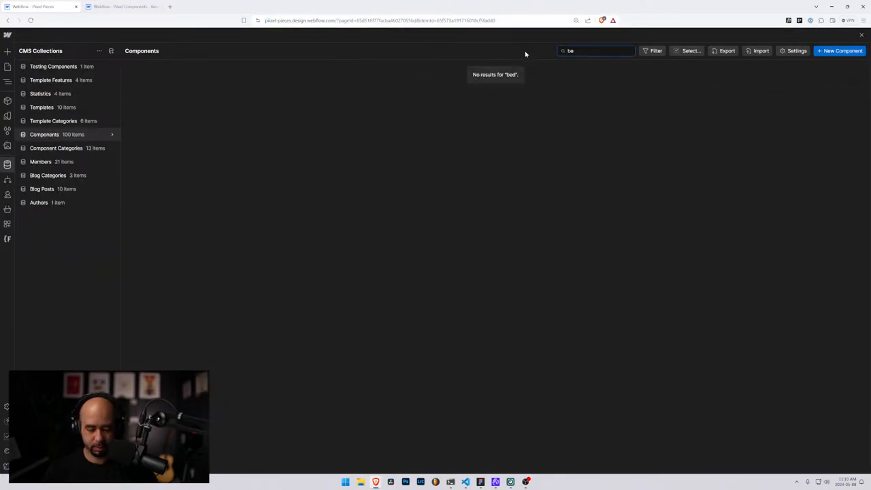
pyautogui.click(418, 91)
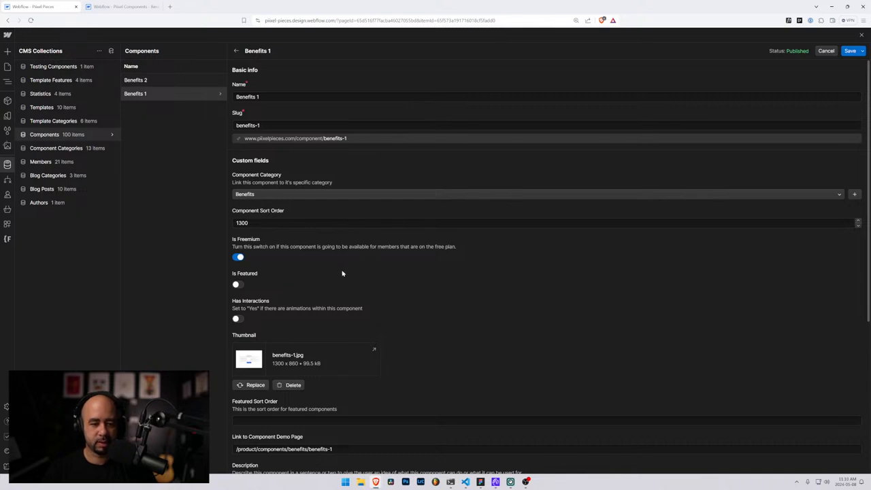
pyautogui.scroll(-5, 342, 273)
pyautogui.click(272, 309)
pyautogui.hotkey('ctrl', 'v')
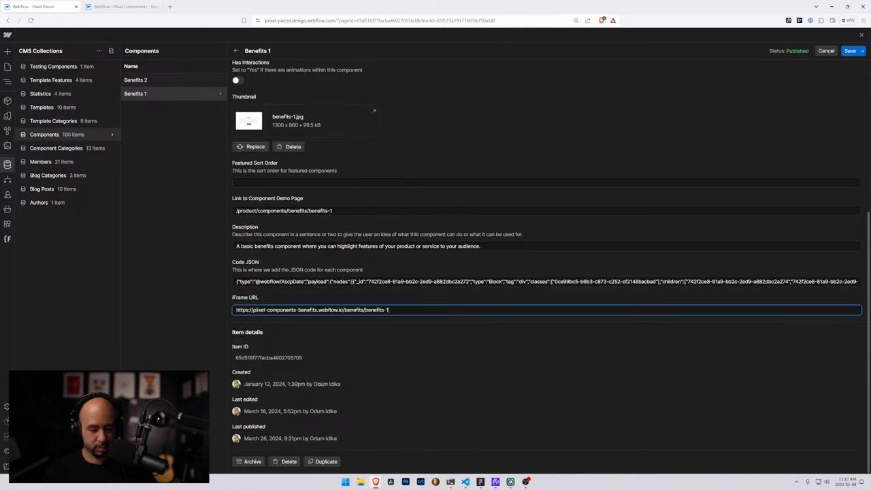
pyautogui.moveTo(343, 210); pyautogui.dragTo(183, 205)
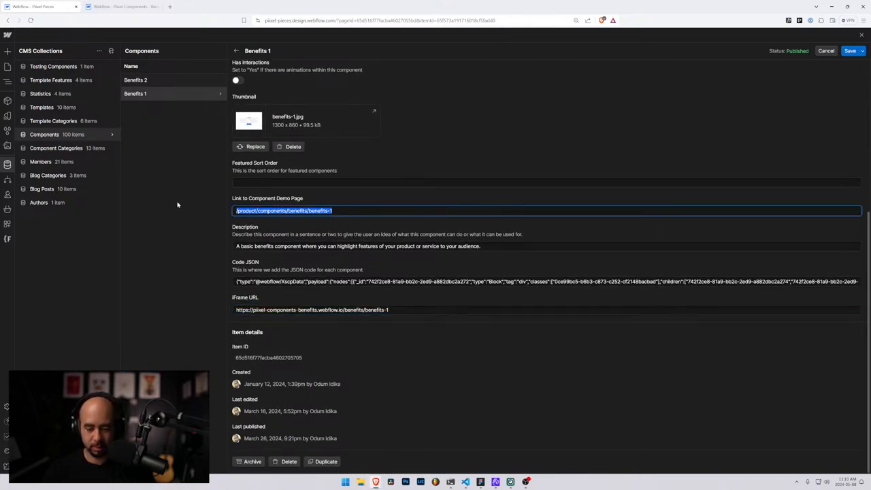
pyautogui.press('BackSpace')
pyautogui.click(849, 51)
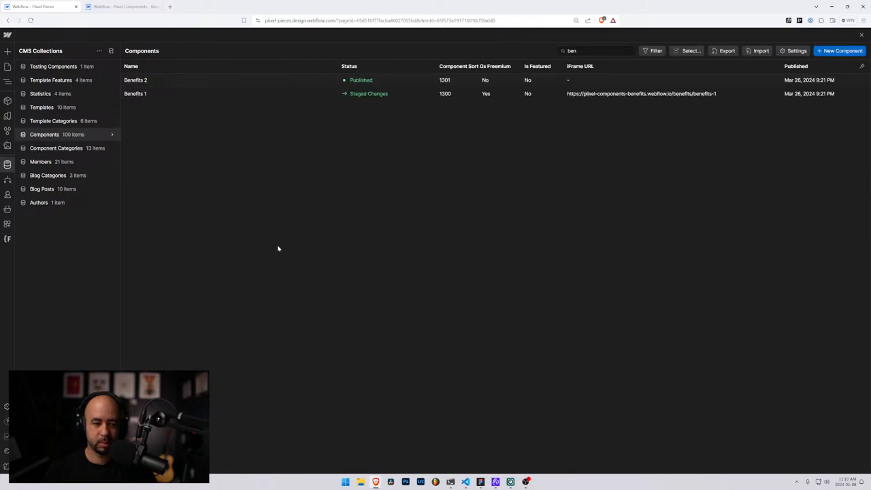
pyautogui.click(191, 82)
pyautogui.scroll(-3, 258, 340)
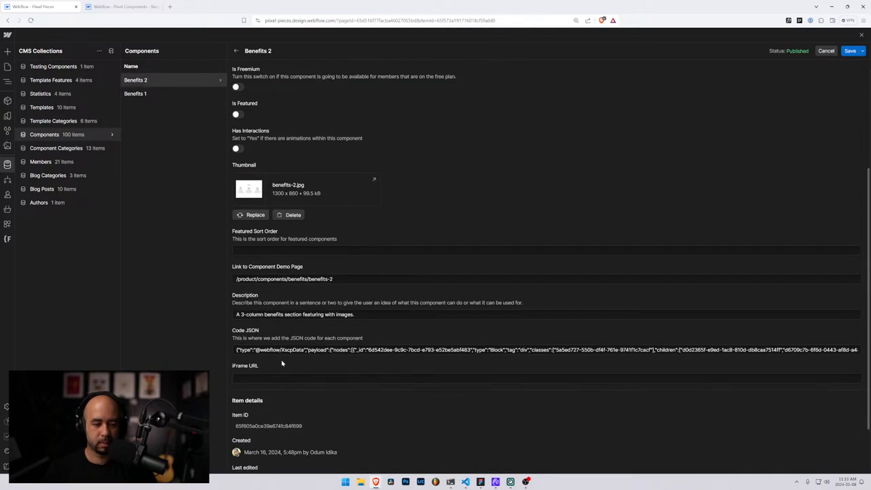
pyautogui.click(281, 377)
pyautogui.hotkey('ctrl', 'v')
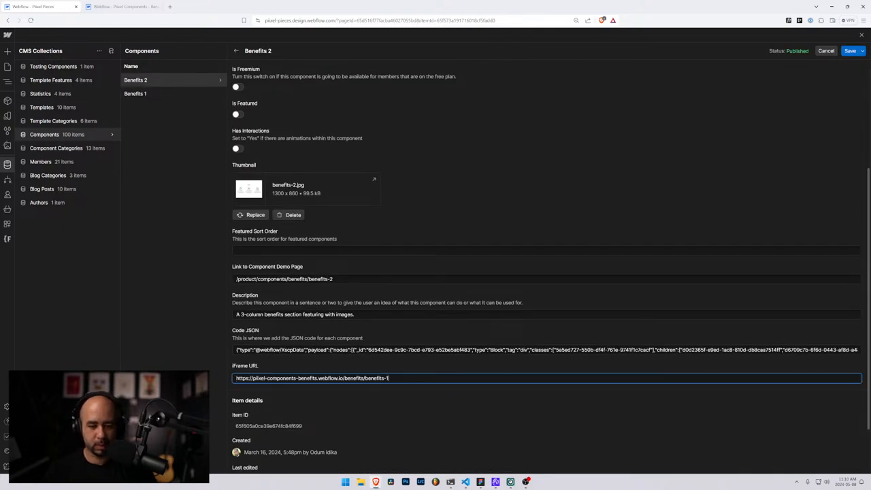
pyautogui.moveTo(335, 279); pyautogui.dragTo(118, 277)
pyautogui.press('BackSpace')
pyautogui.click(394, 378)
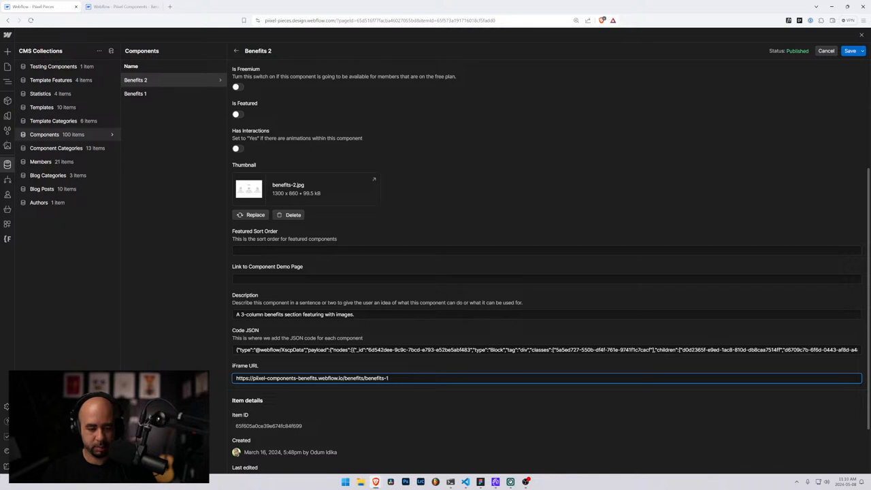
pyautogui.click(849, 51)
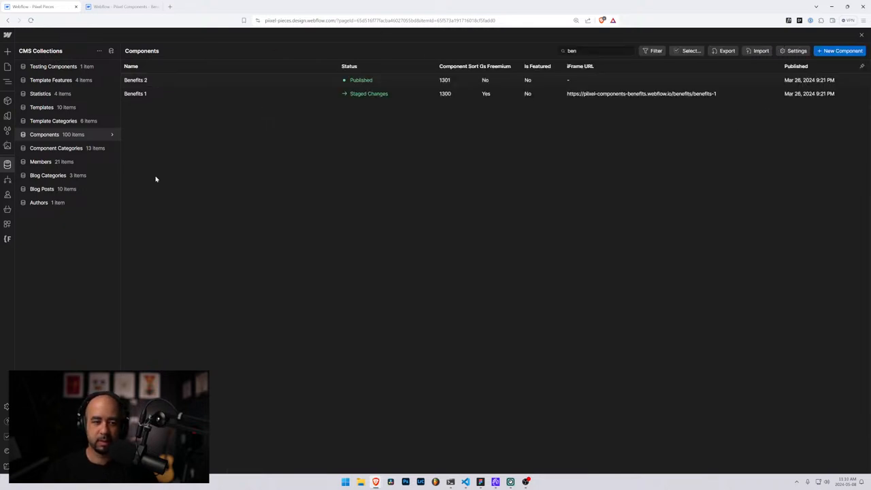
# - Leave the Benefits site for the dashboard's Components folder and open the Piixel Components - Blog site in the Designer
pyautogui.click(96, 8)
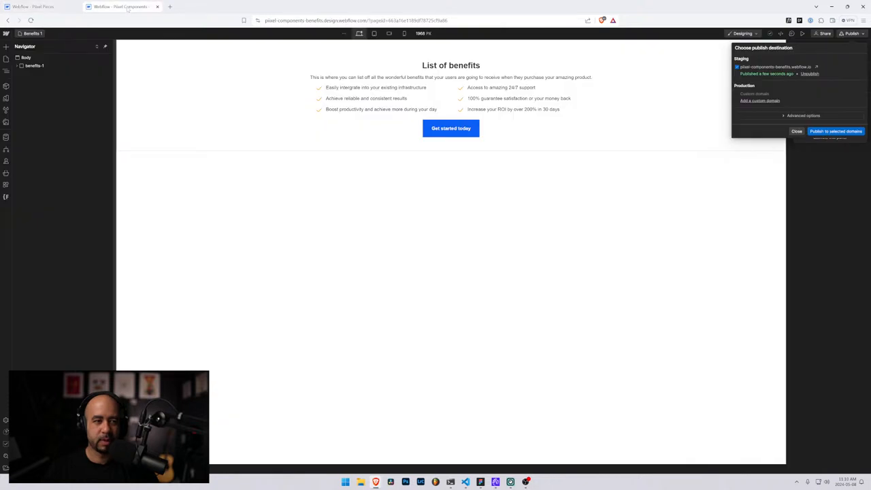
pyautogui.click(796, 131)
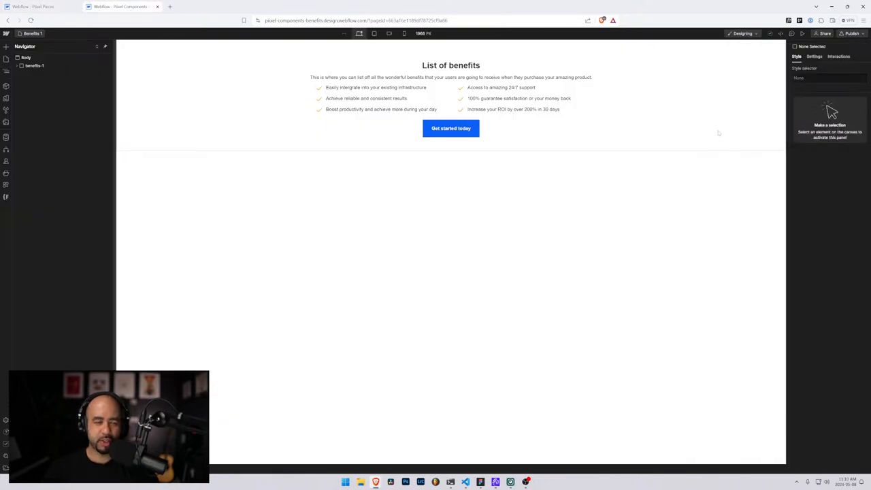
pyautogui.click(5, 34)
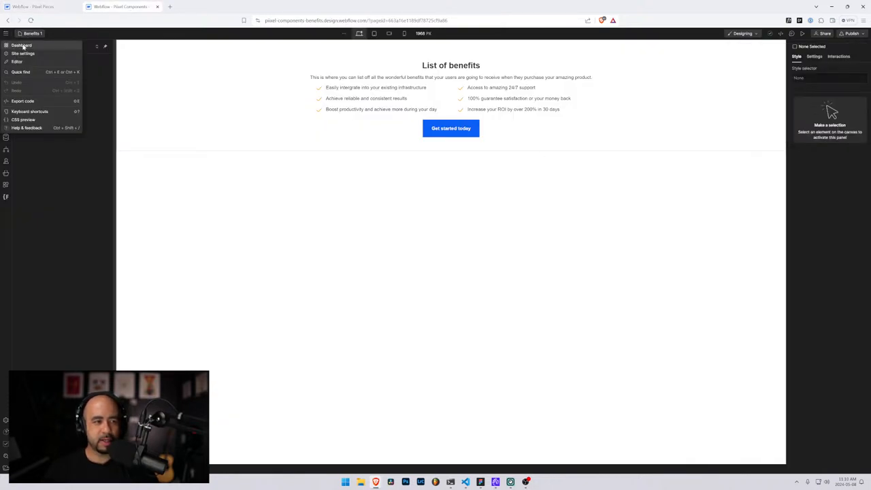
pyautogui.click(22, 46)
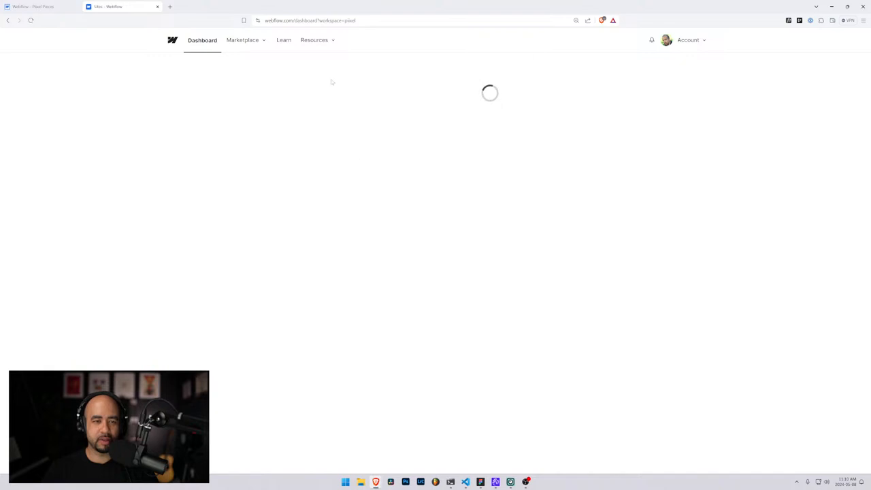
pyautogui.click(555, 127)
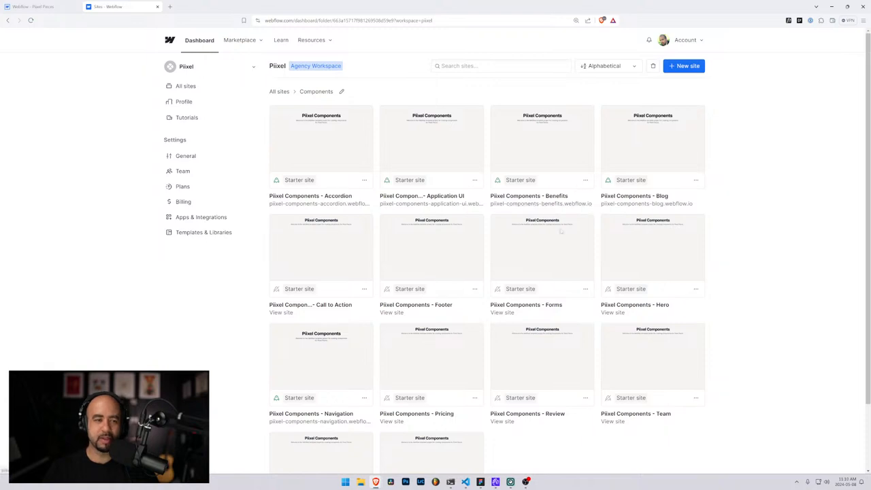
pyautogui.moveTo(659, 151)
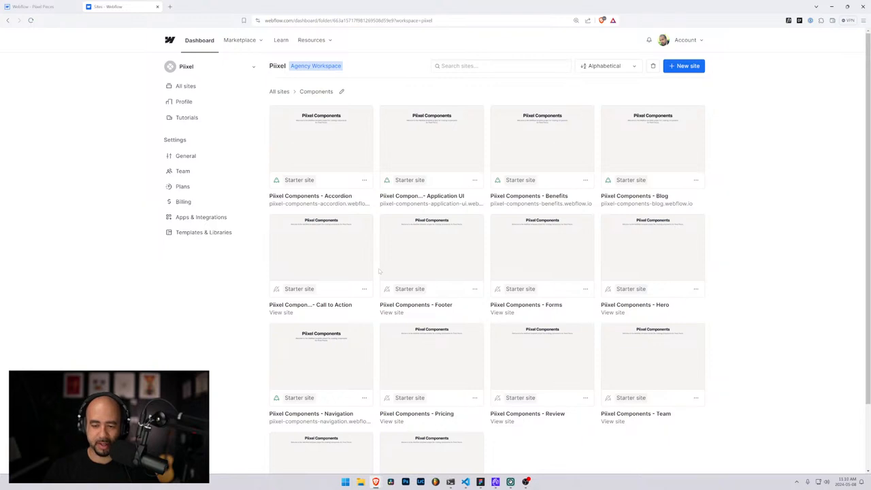
pyautogui.scroll(-1, 408, 286)
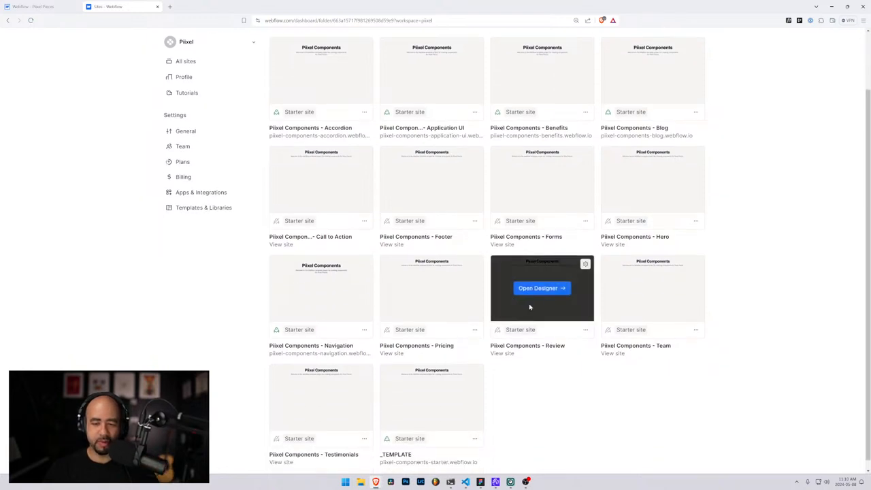
pyautogui.scroll(1, 534, 299)
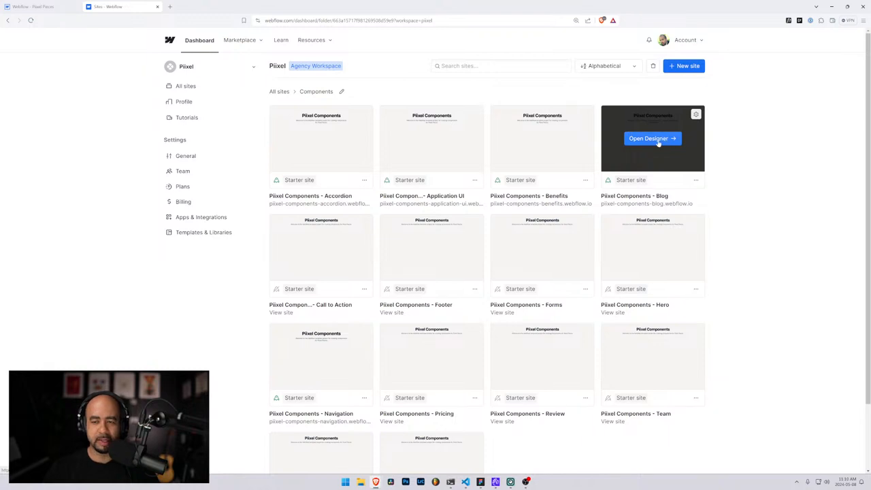
pyautogui.click(657, 142)
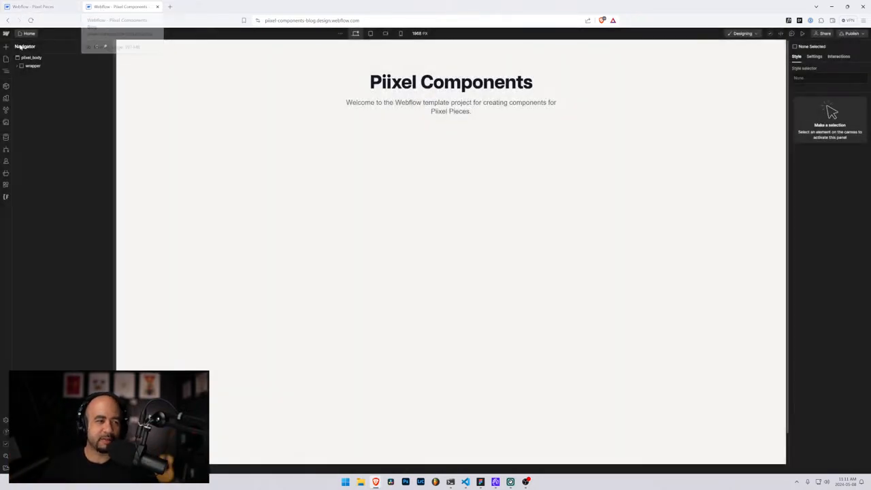
# - Open the Blog 1 page from the Blog folder of the site's static pages
pyautogui.click(5, 59)
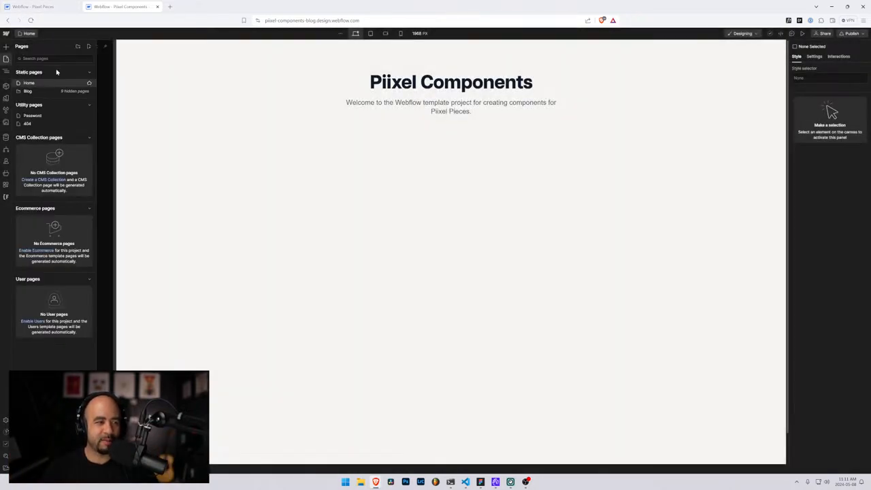
pyautogui.click(18, 91)
pyautogui.click(37, 99)
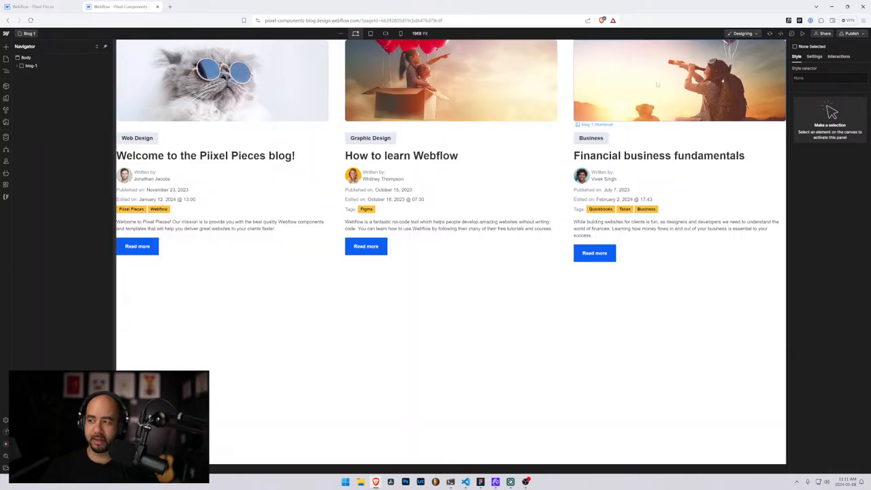
# - Open the published Blog 1 staging page, copy its URL and close the page
pyautogui.click(854, 33)
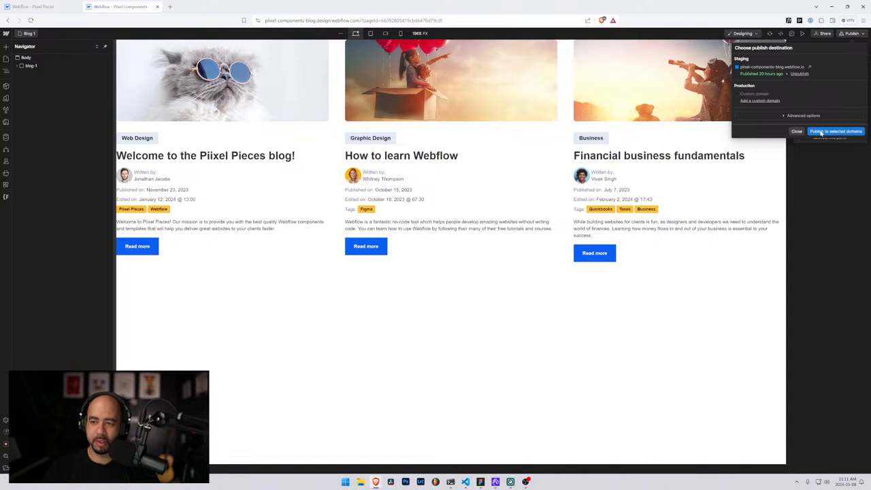
pyautogui.click(810, 67)
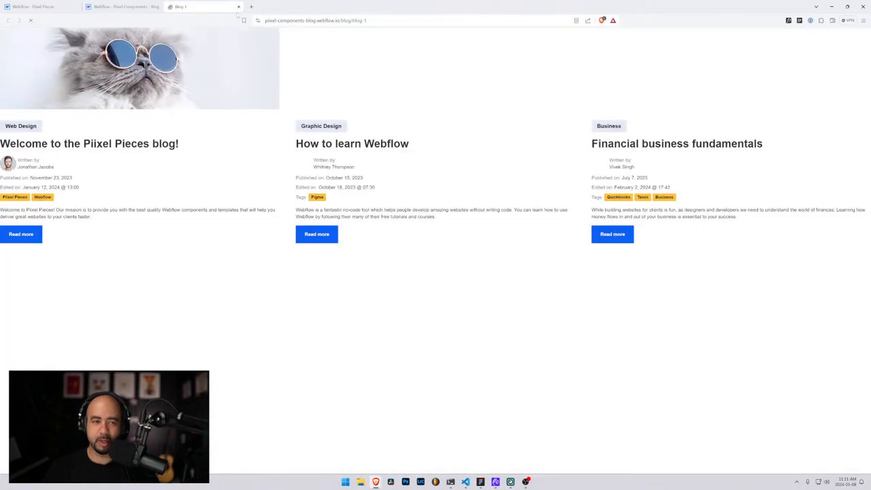
pyautogui.hotkey('ctrl', 'l')
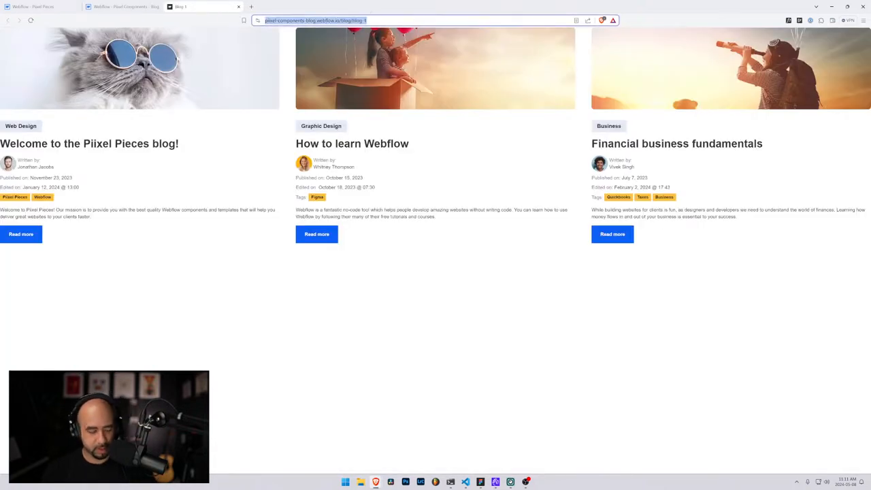
pyautogui.click(238, 6)
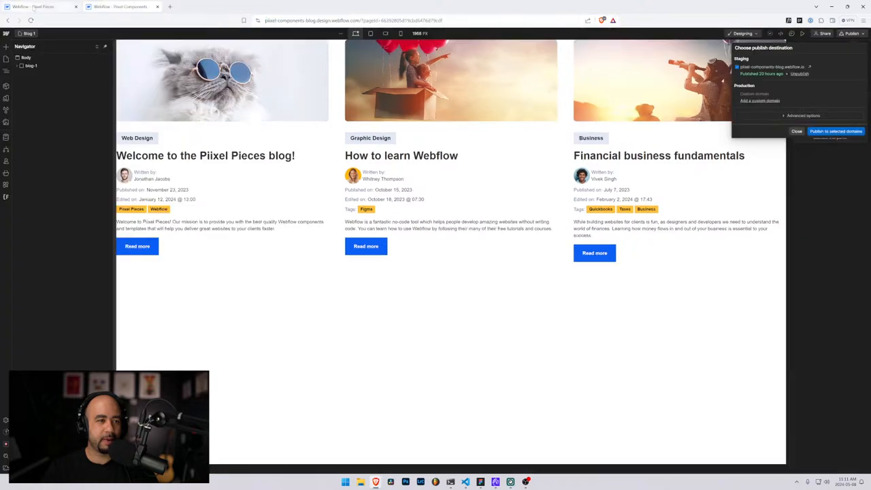
# - In the Piixel Pieces project, search the Components collection for "blog" and open the Blog 1 item
pyautogui.click(32, 6)
pyautogui.moveTo(579, 51); pyautogui.dragTo(509, 51)
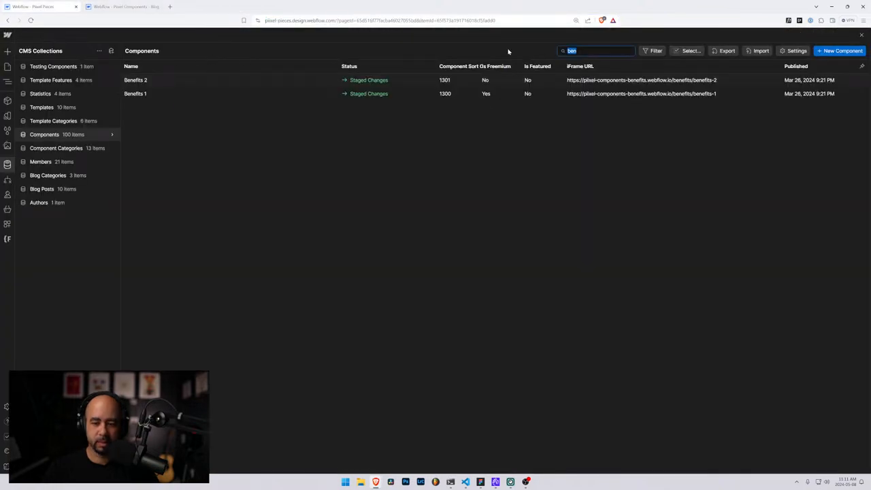
pyautogui.write('blog')
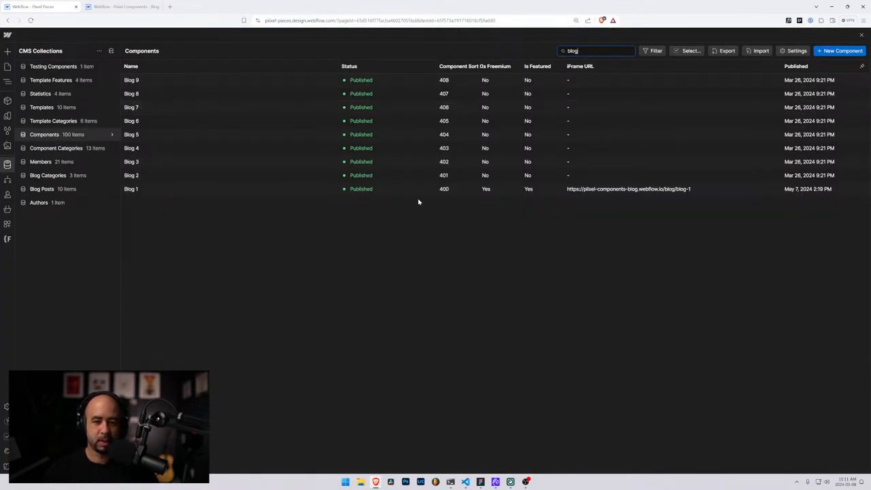
pyautogui.click(397, 192)
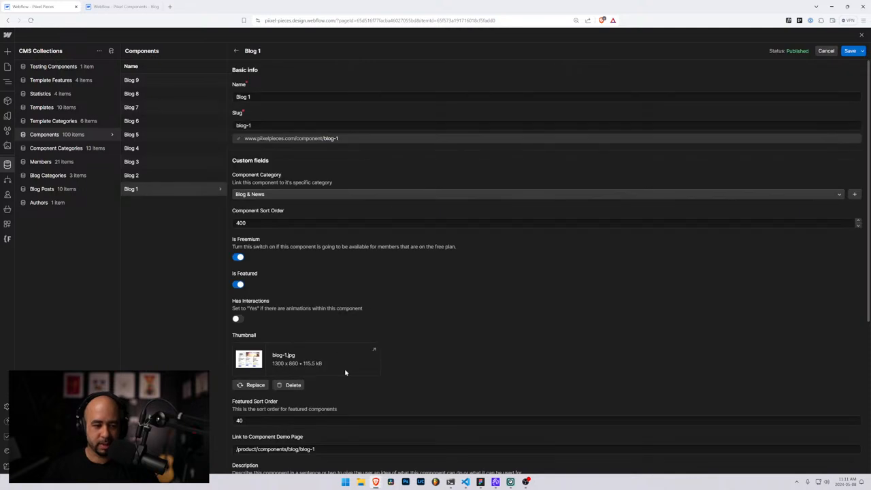
# - Copy Blog 1's iFrame URL, clear its Link to Component Demo Page and save the item
pyautogui.scroll(-5, 346, 371)
pyautogui.moveTo(367, 309); pyautogui.dragTo(126, 301)
pyautogui.hotkey('ctrl', 'c')
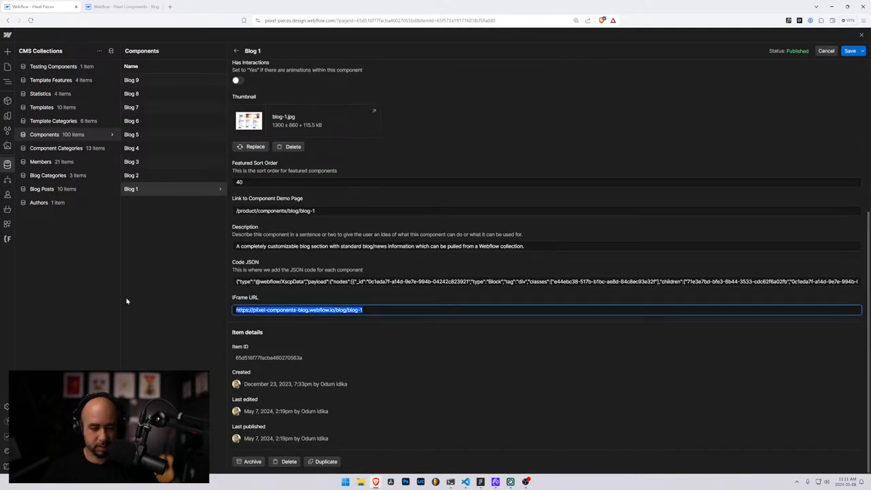
pyautogui.press('Right')
pyautogui.moveTo(326, 210); pyautogui.dragTo(122, 208)
pyautogui.press('BackSpace')
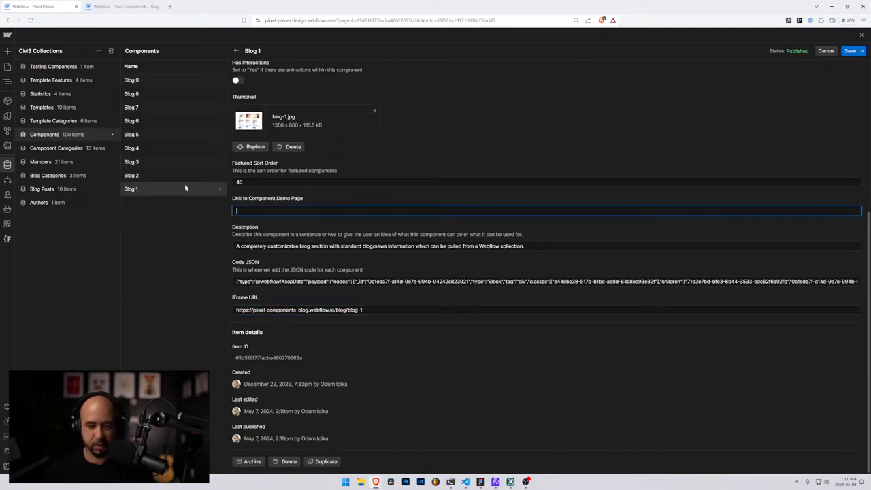
pyautogui.click(849, 51)
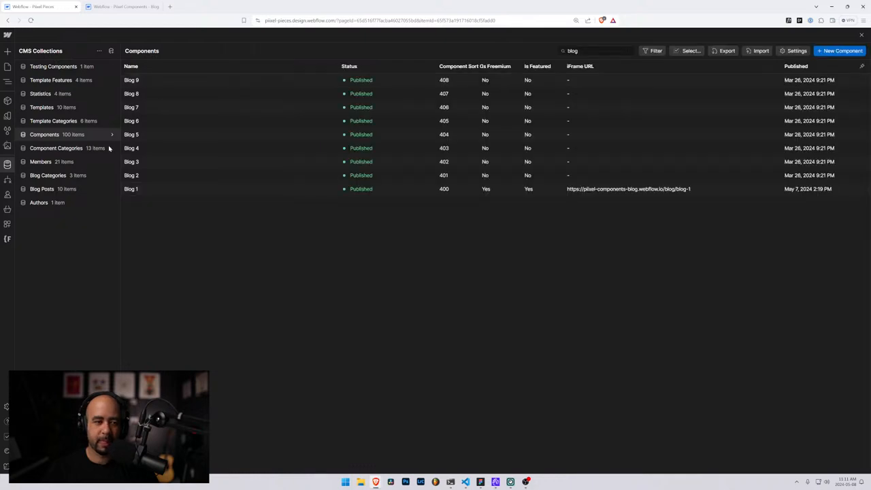
pyautogui.click(146, 178)
pyautogui.scroll(-4, 299, 289)
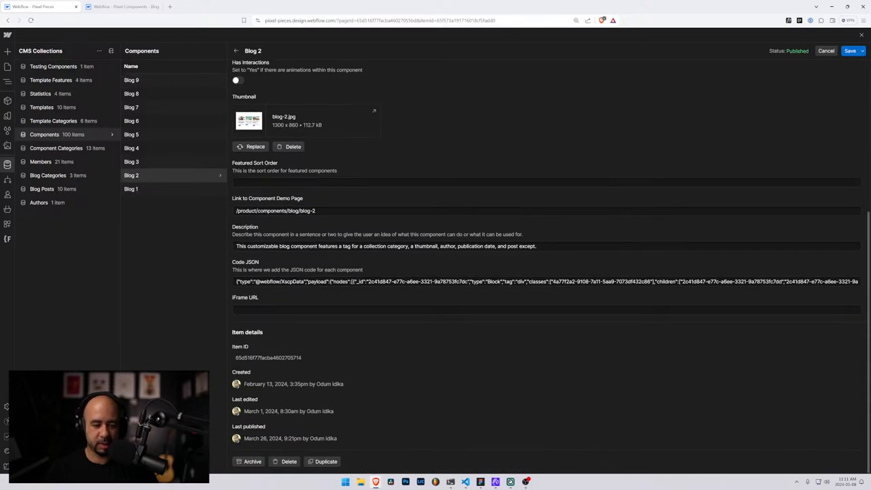
pyautogui.click(298, 310)
pyautogui.hotkey('ctrl', 'v')
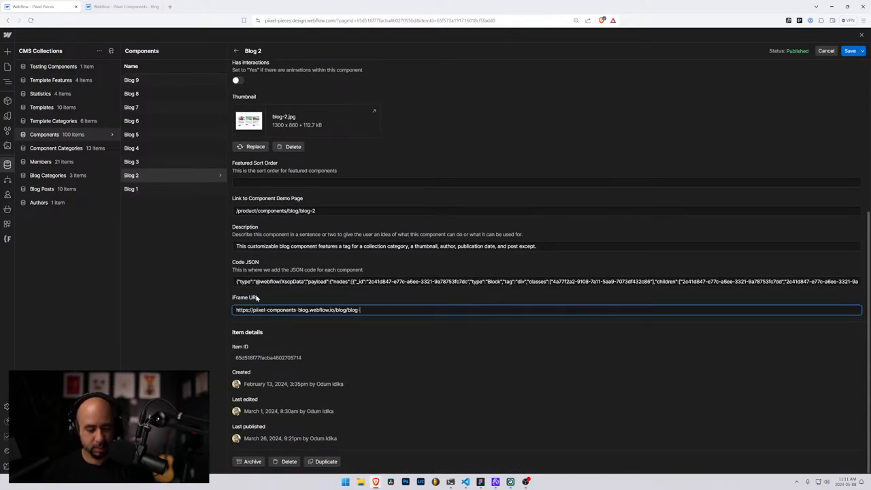
pyautogui.moveTo(317, 210); pyautogui.dragTo(172, 208)
pyautogui.press('BackSpace')
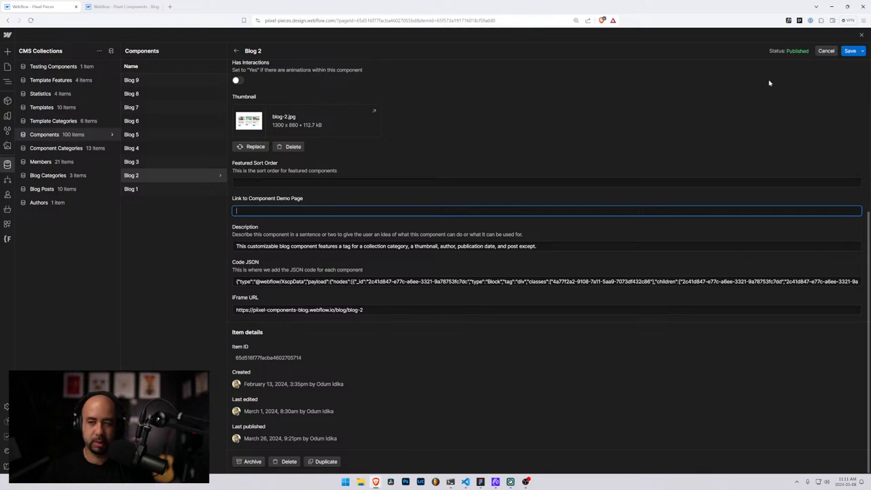
pyautogui.click(850, 51)
pyautogui.click(148, 160)
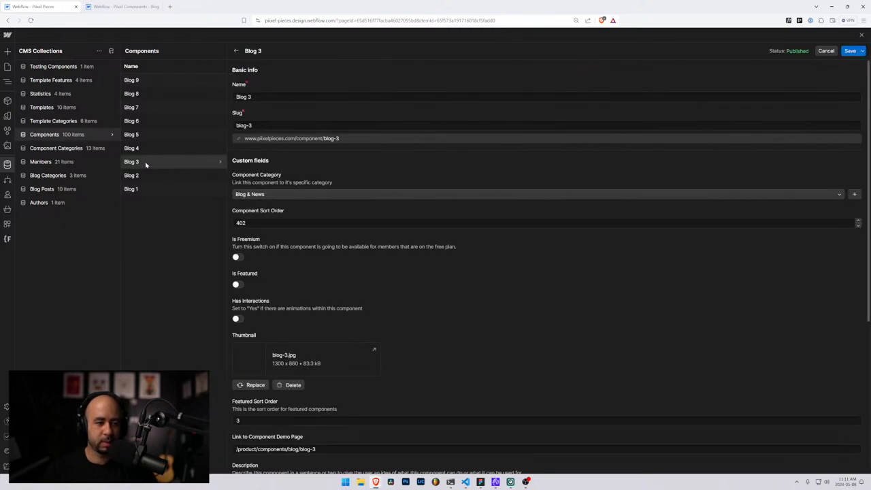
pyautogui.scroll(-5, 259, 361)
pyautogui.click(263, 377)
pyautogui.hotkey('ctrl', 'v')
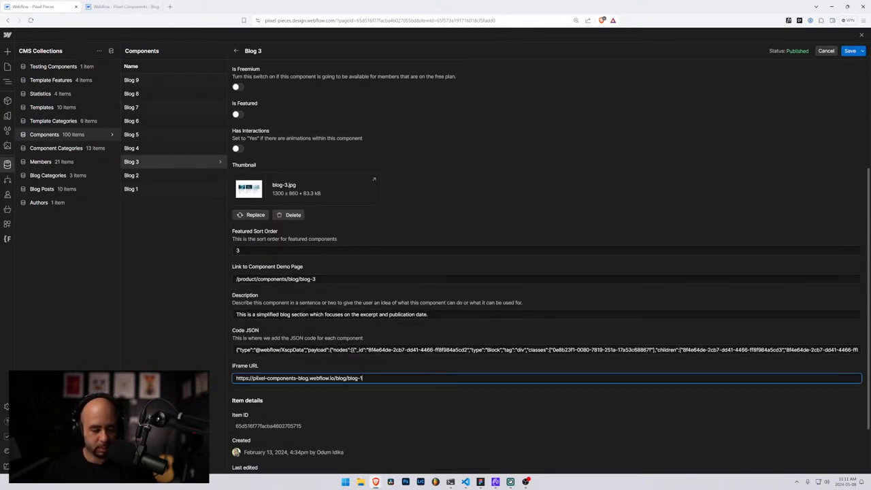
pyautogui.write('3')
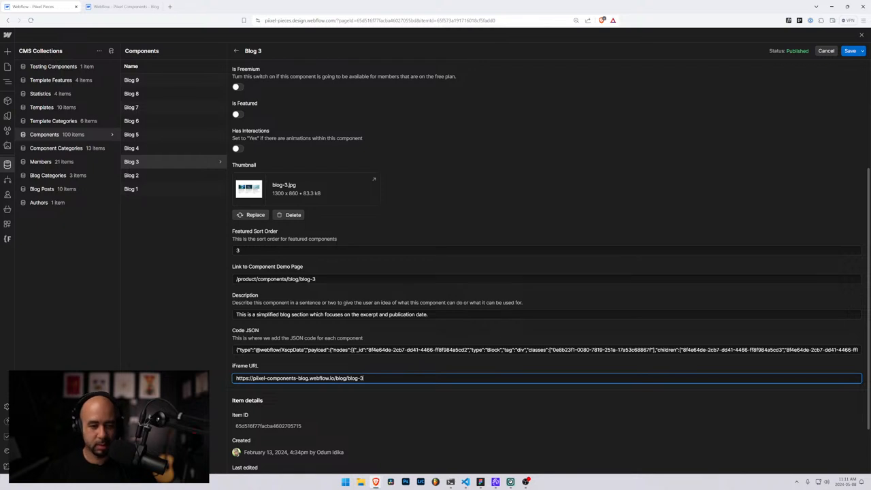
pyautogui.moveTo(327, 278); pyautogui.dragTo(128, 275)
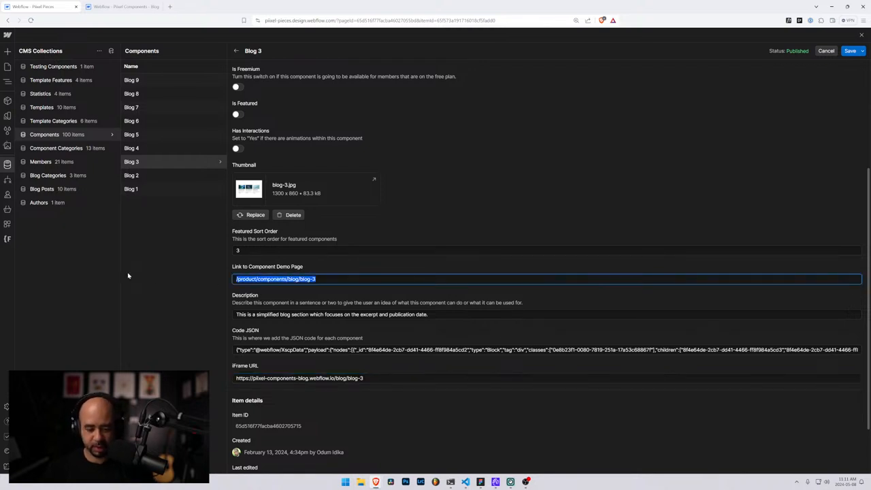
pyautogui.press('BackSpace')
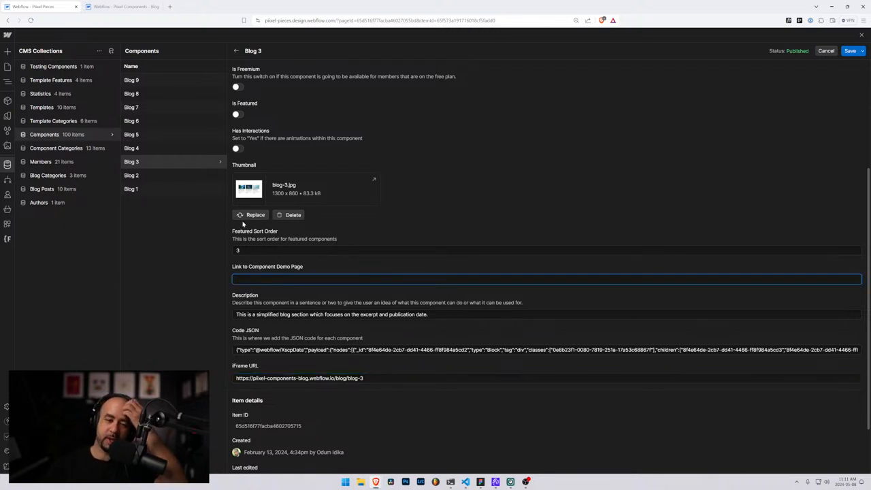
pyautogui.click(849, 51)
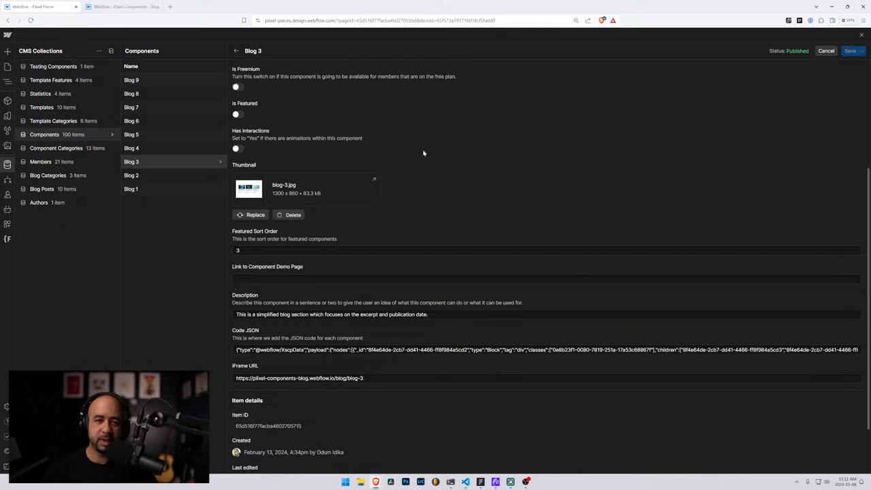
pyautogui.click(150, 154)
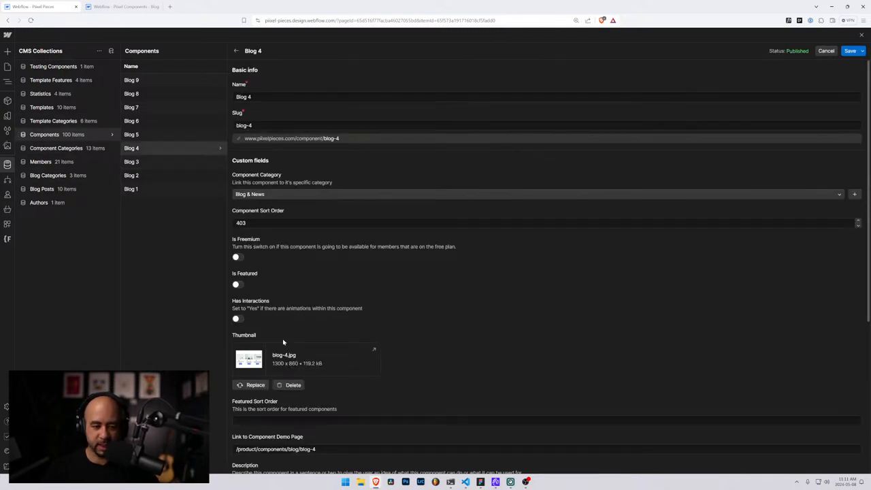
pyautogui.scroll(-3, 544, 272)
pyautogui.click(237, 412)
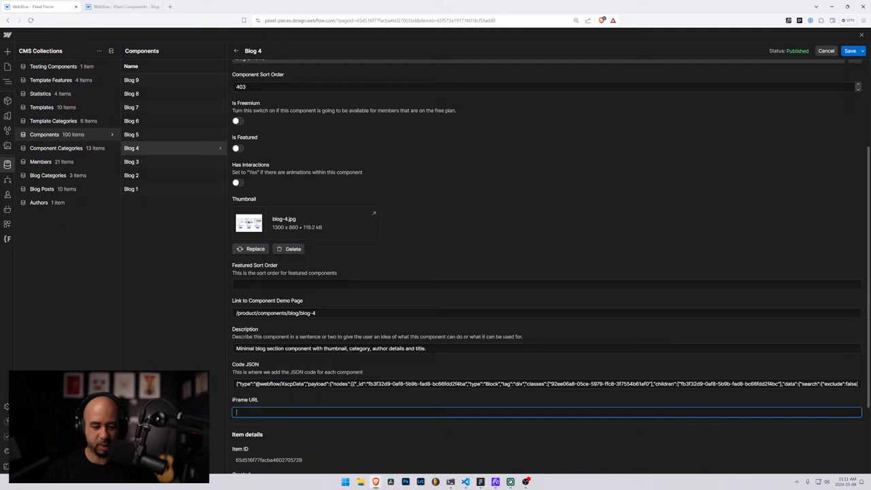
pyautogui.hotkey('ctrl', 'v')
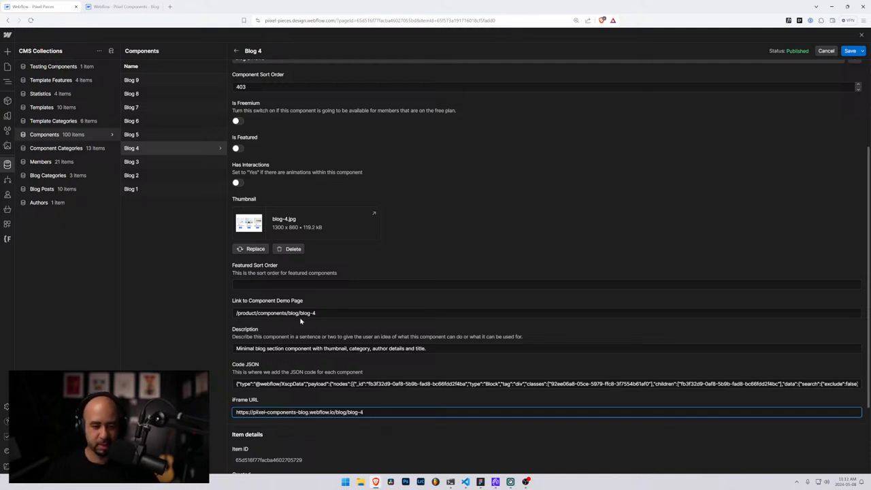
pyautogui.moveTo(302, 314); pyautogui.dragTo(167, 313)
pyautogui.press('BackSpace')
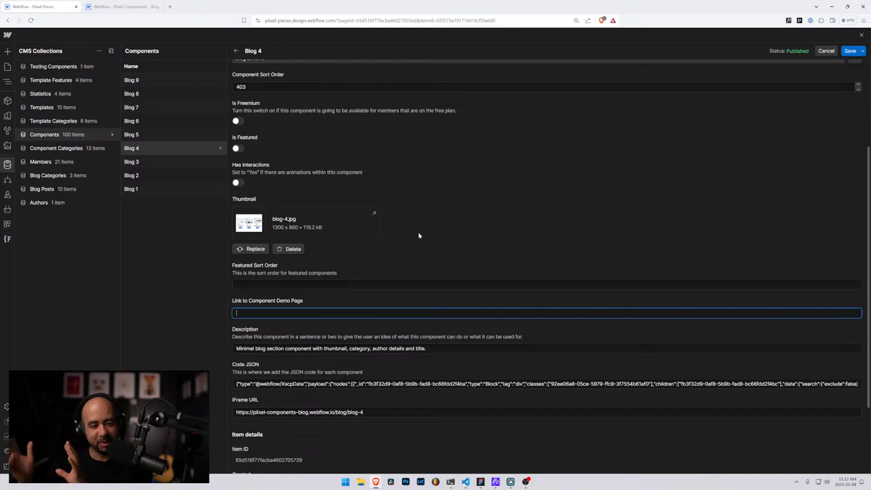
pyautogui.scroll(-1, 435, 308)
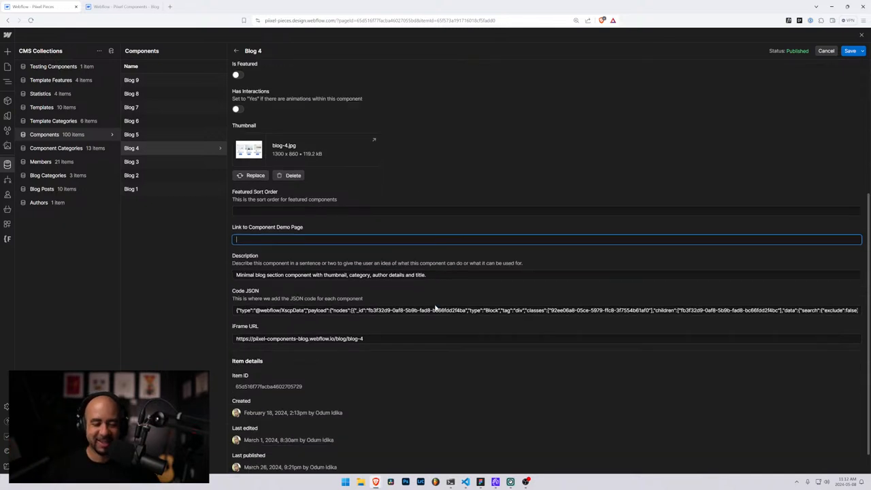
pyautogui.scroll(-1, 435, 308)
pyautogui.hotkey('ctrl', 'v')
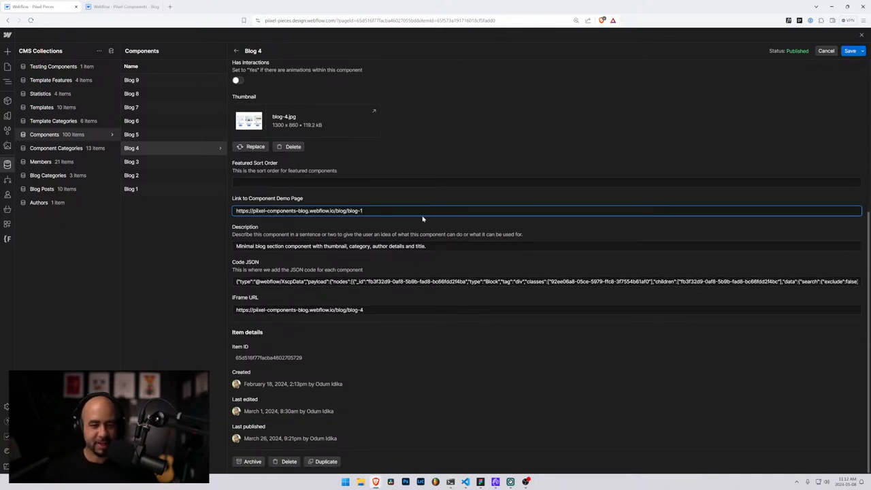
pyautogui.hotkey('ctrl', 'a')
pyautogui.hotkey('ctrl', 'c')
pyautogui.press('BackSpace')
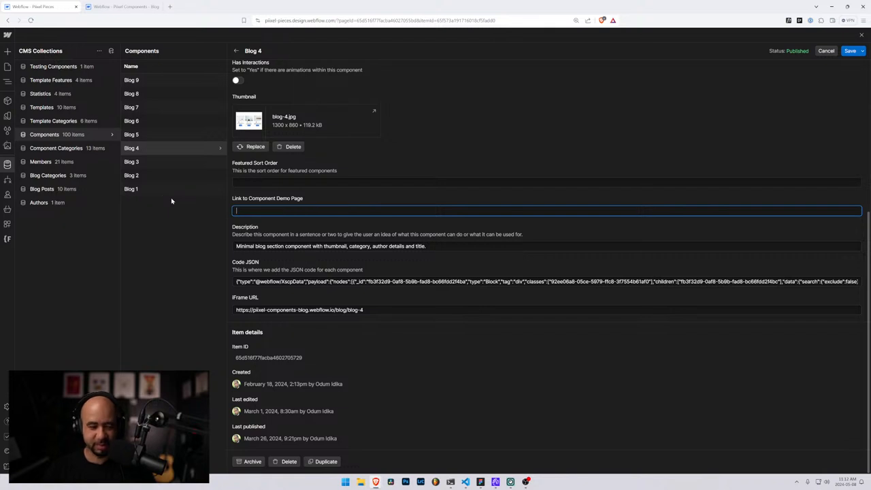
pyautogui.click(853, 54)
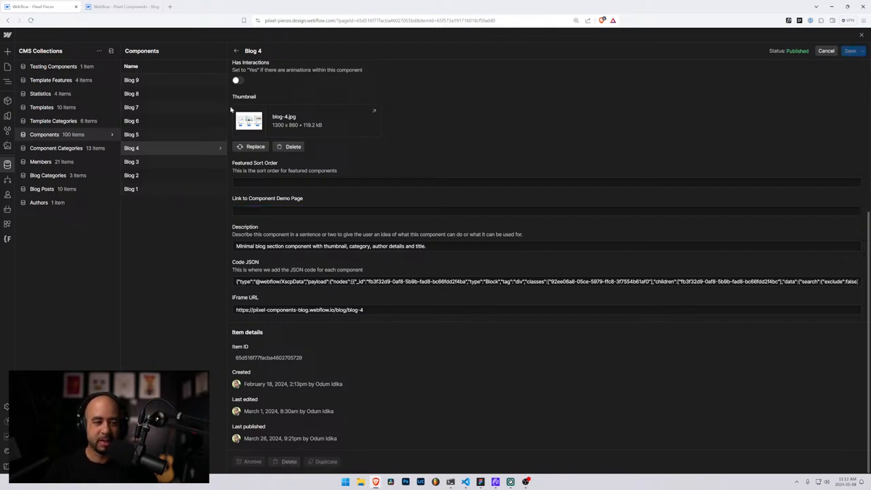
pyautogui.click(200, 138)
pyautogui.scroll(-5, 545, 272)
pyautogui.click(544, 309)
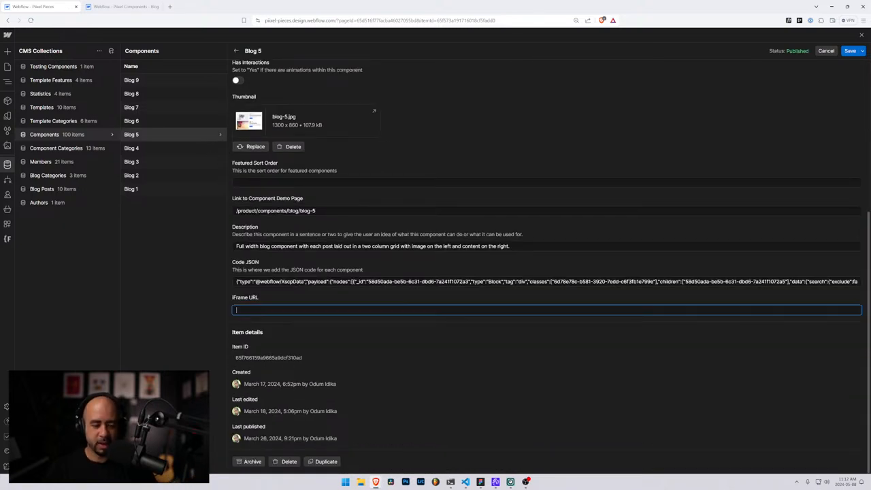
pyautogui.hotkey('ctrl', 'v')
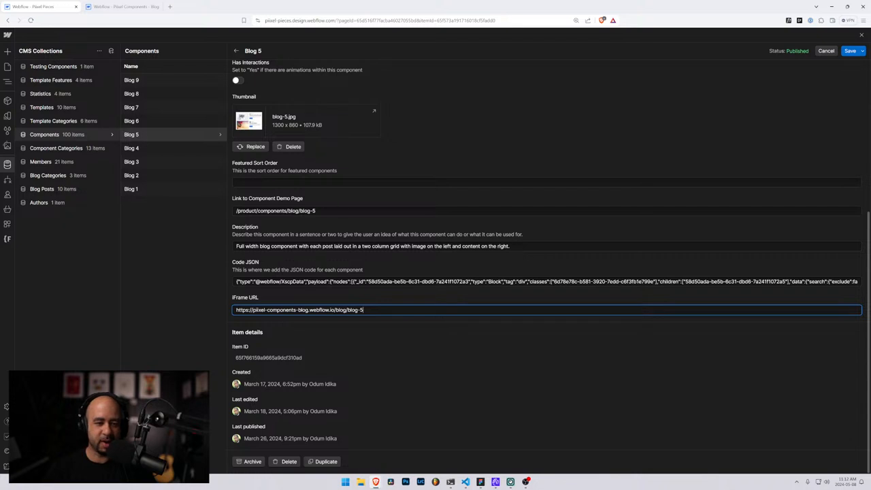
pyautogui.moveTo(326, 211); pyautogui.dragTo(109, 206)
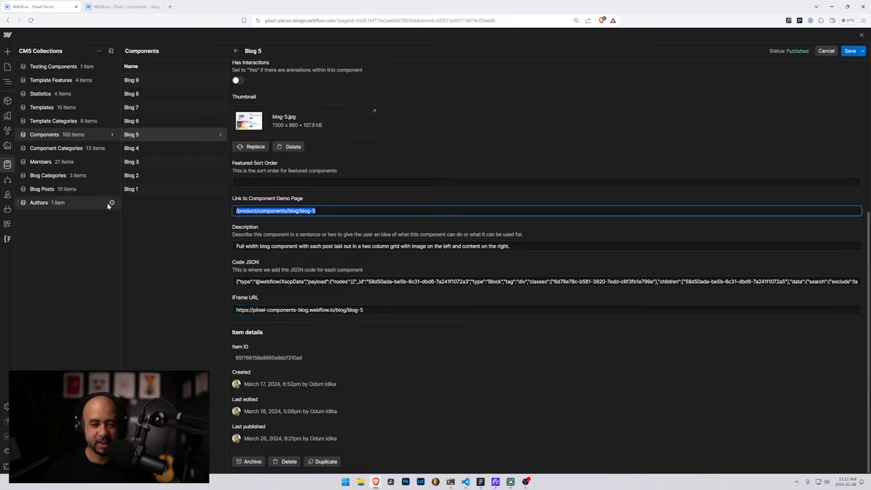
pyautogui.press('BackSpace')
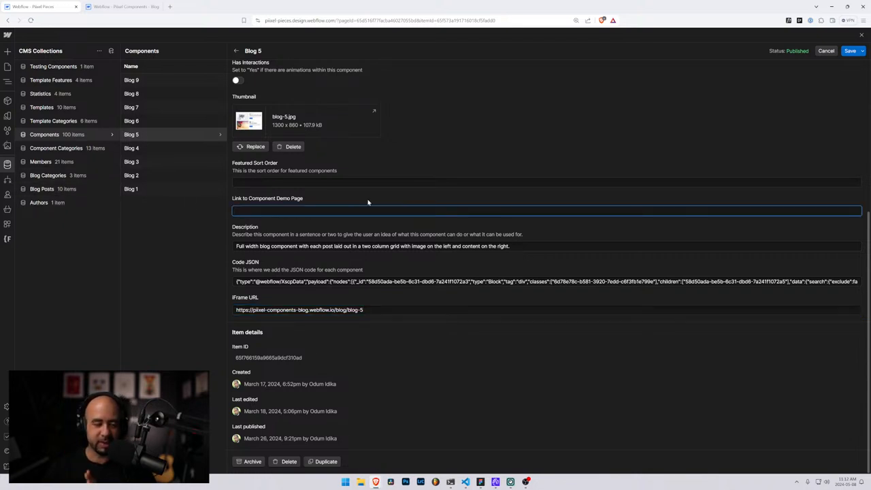
pyautogui.click(850, 51)
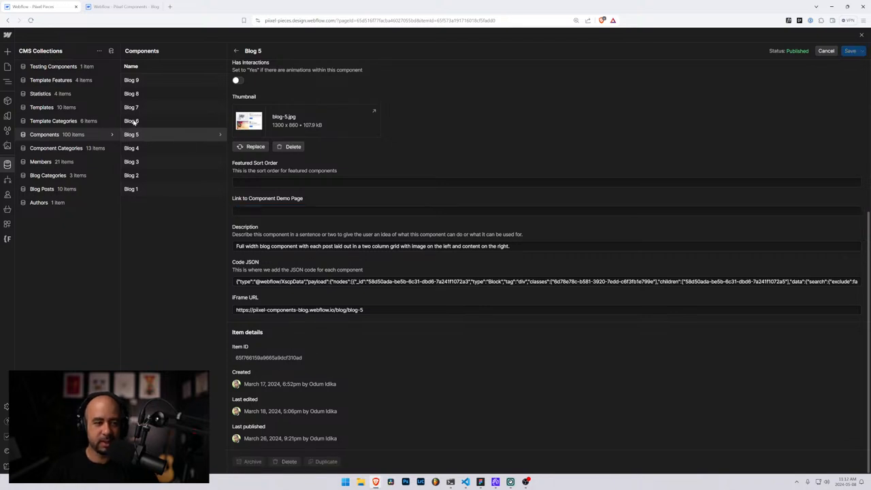
pyautogui.click(138, 121)
pyautogui.scroll(-3, 310, 364)
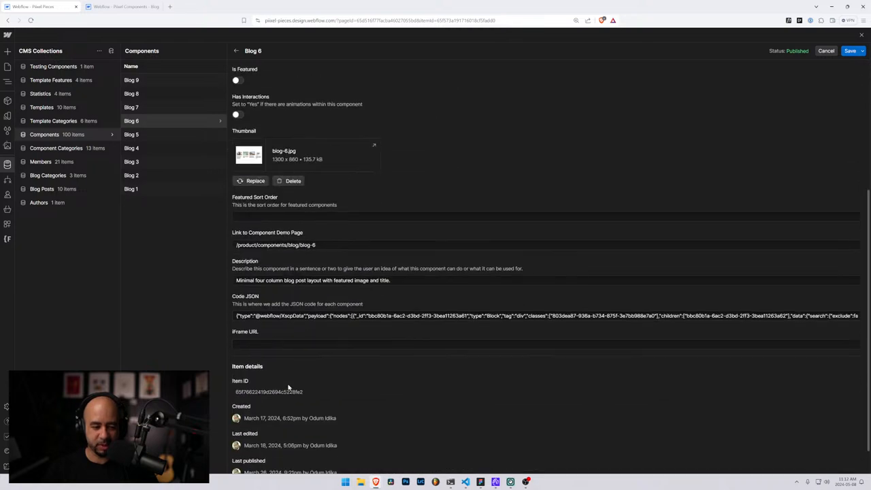
pyautogui.click(293, 344)
pyautogui.hotkey('ctrl', 'v')
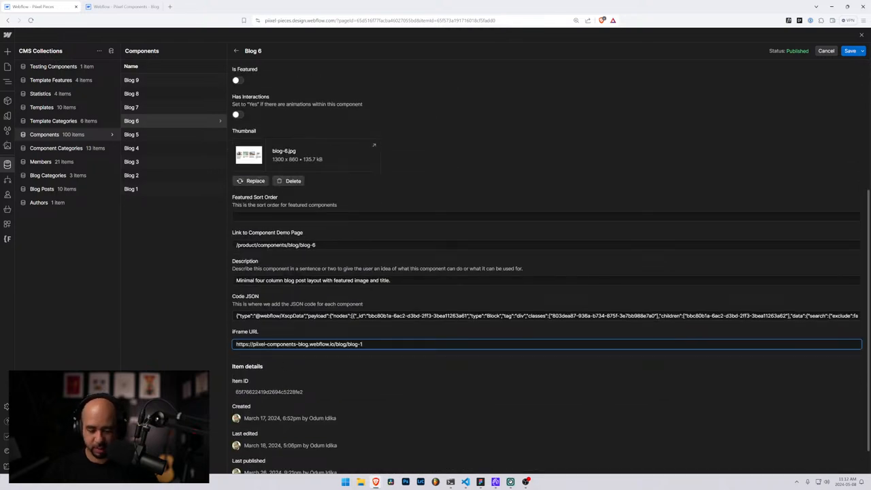
pyautogui.click(292, 216)
pyautogui.press('Tab')
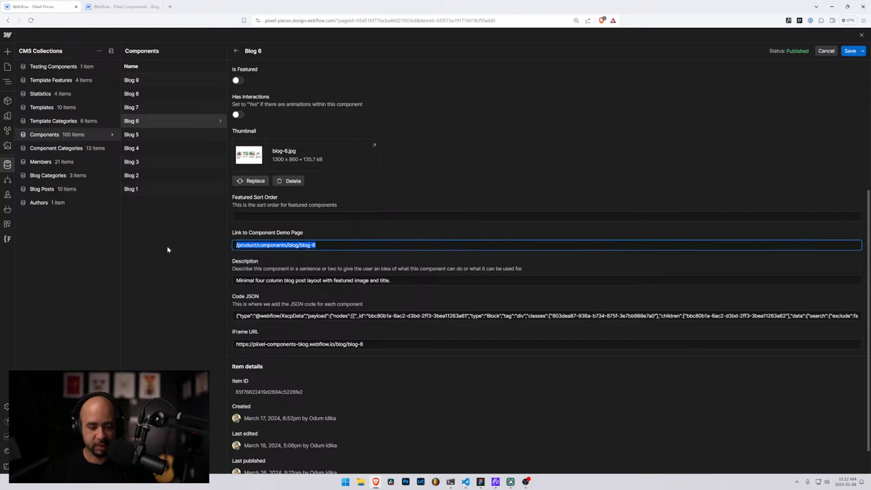
pyautogui.press('BackSpace')
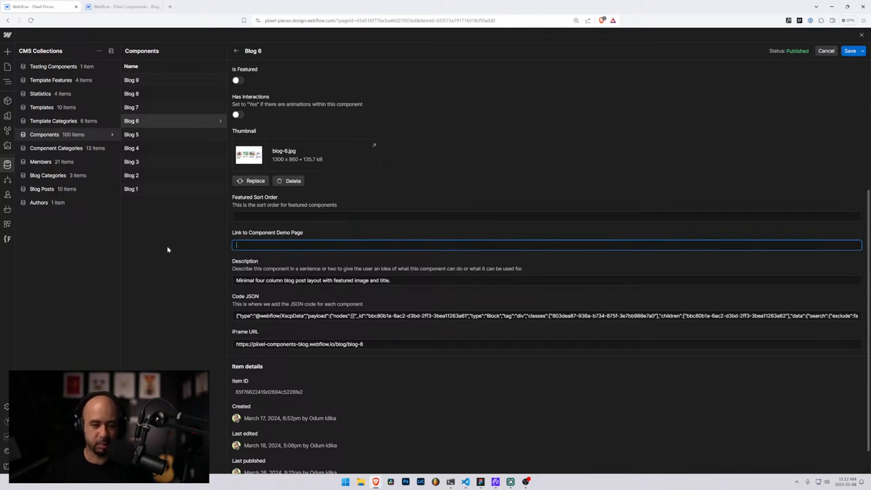
pyautogui.click(849, 52)
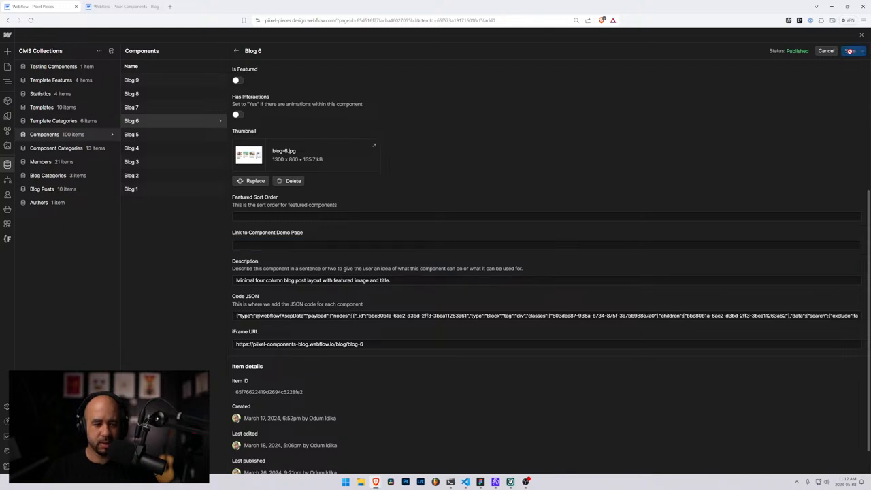
pyautogui.click(141, 109)
pyautogui.scroll(-5, 269, 377)
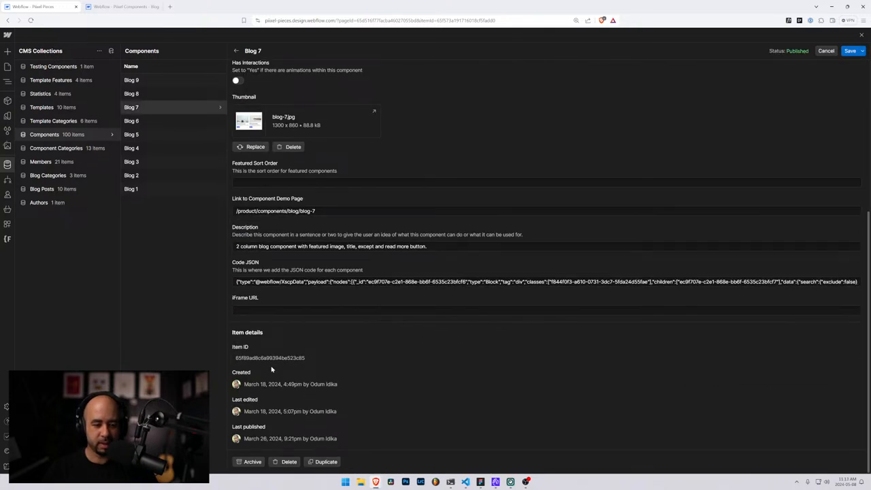
pyautogui.click(275, 310)
pyautogui.write('https://pixel-components-blog.webflow.io/blog/blog-7')
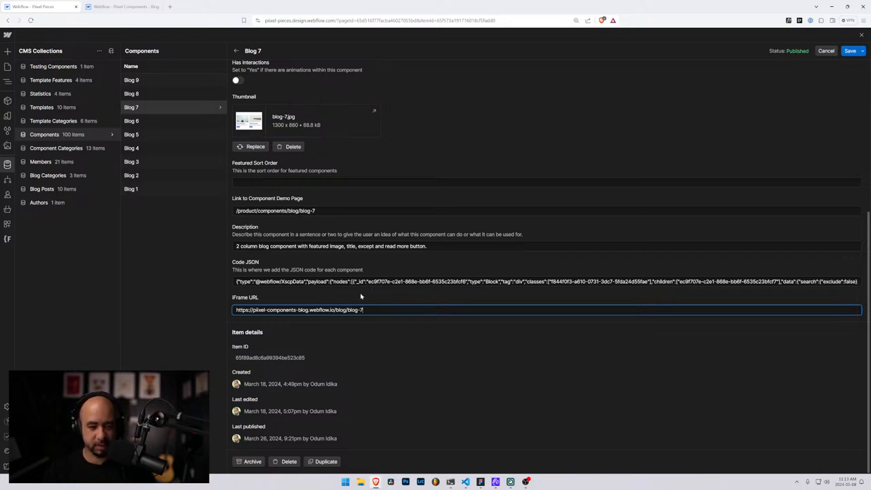
pyautogui.moveTo(326, 211); pyautogui.dragTo(218, 216)
pyautogui.press('BackSpace')
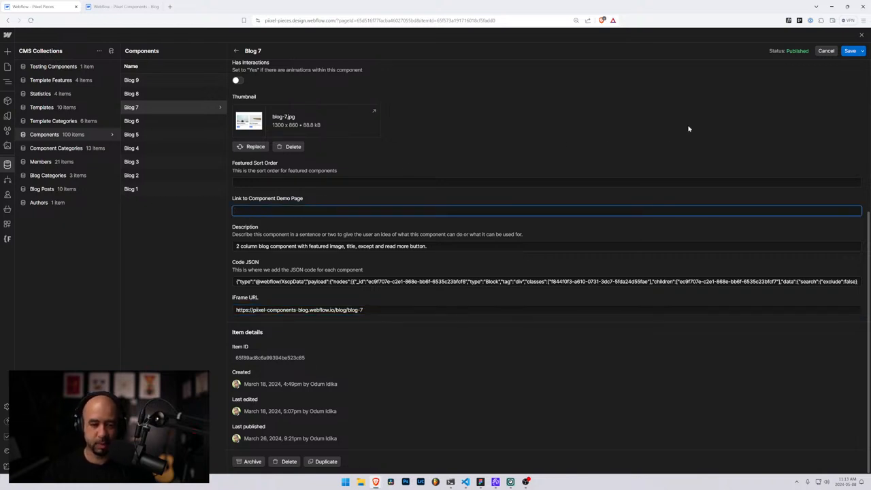
pyautogui.click(849, 51)
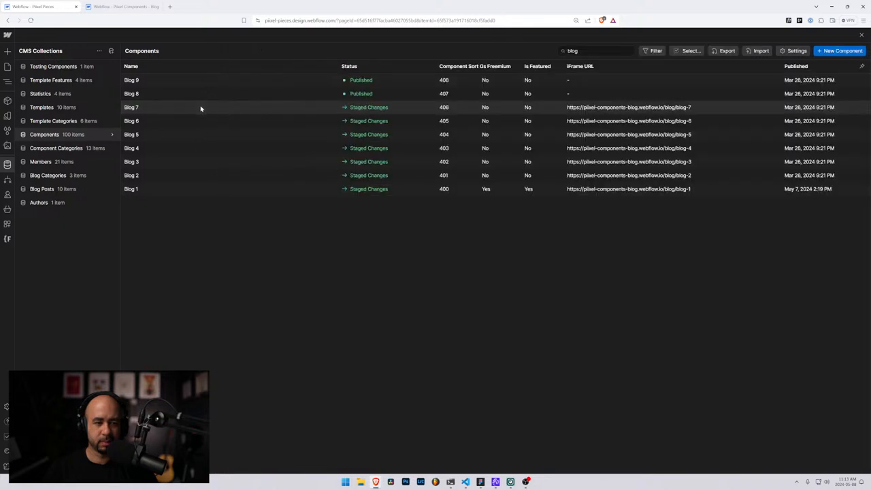
pyautogui.click(178, 93)
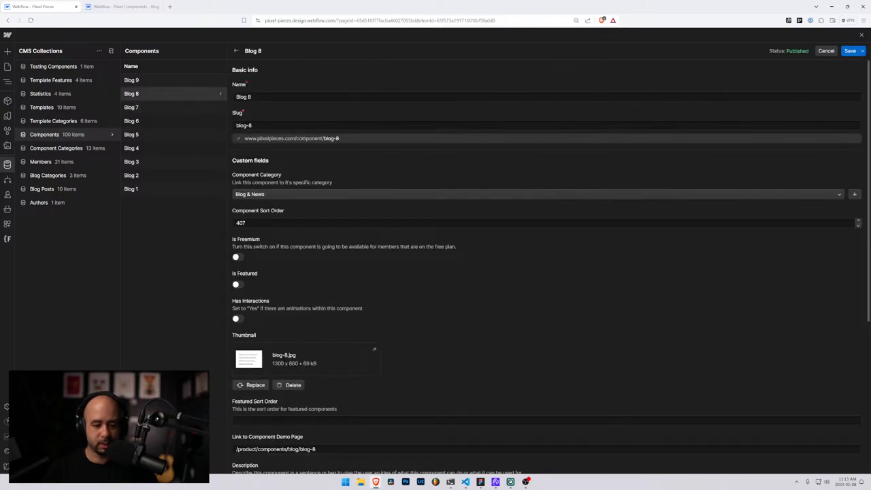
pyautogui.scroll(-3, 544, 272)
pyautogui.click(317, 377)
pyautogui.hotkey('ctrl', 'v')
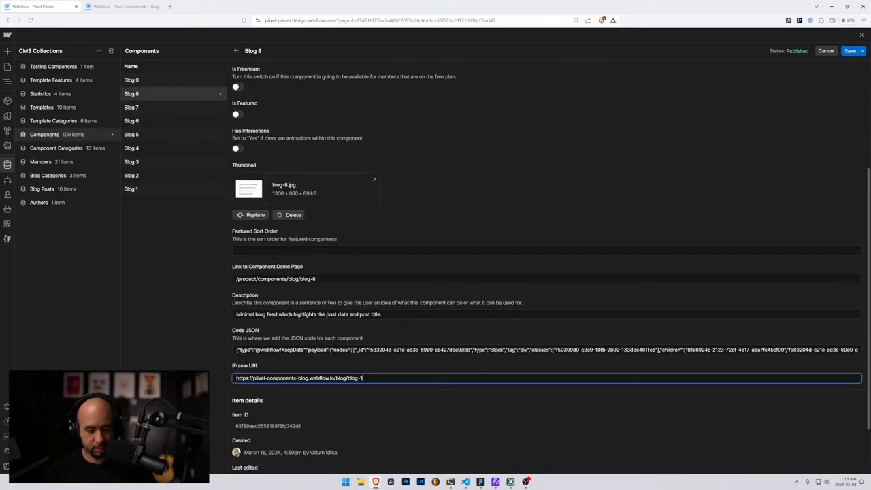
pyautogui.write('8')
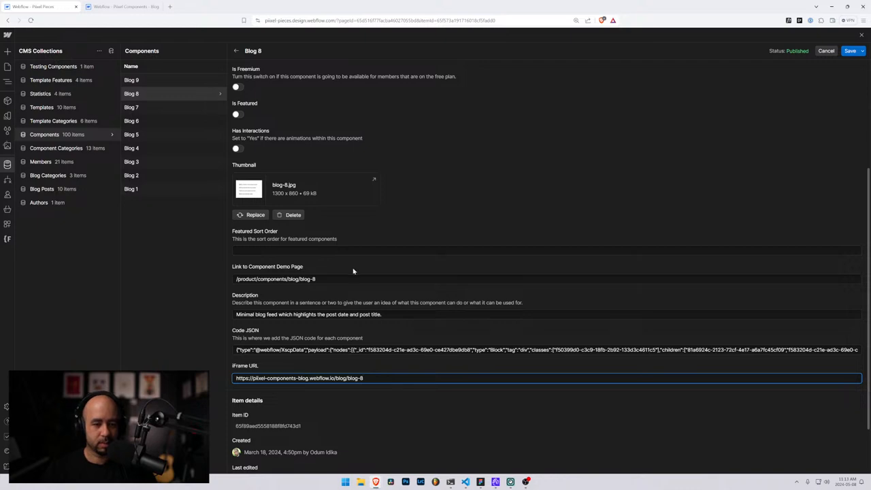
pyautogui.moveTo(353, 277); pyautogui.dragTo(145, 272)
pyautogui.press('BackSpace')
pyautogui.click(850, 51)
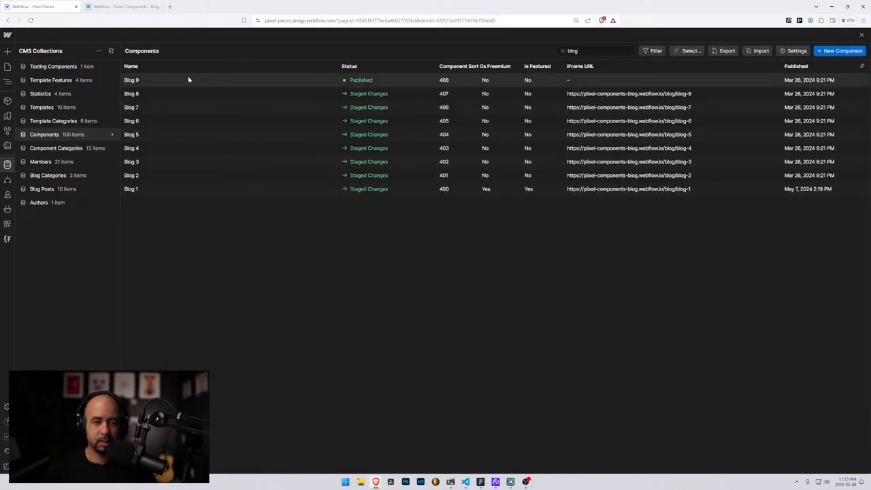
pyautogui.click(189, 79)
pyautogui.scroll(-10, 544, 272)
pyautogui.click(362, 309)
pyautogui.write('https://piixel-components-blog.webflow.io/blog/blog-1')
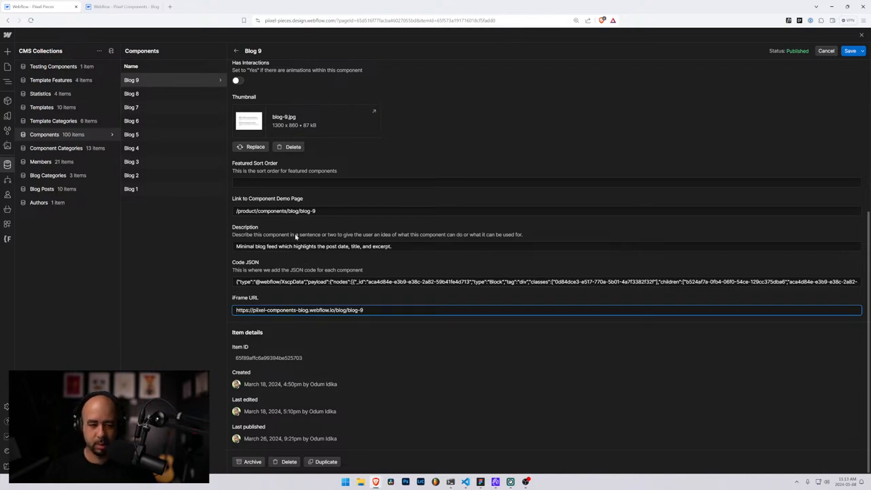
pyautogui.click(295, 211)
pyautogui.hotkey('ctrl', 'a')
pyautogui.press('BackSpace')
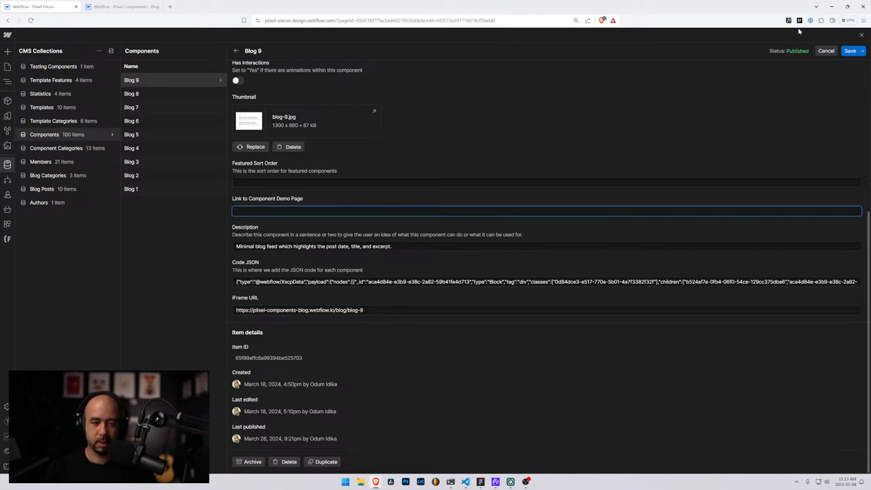
pyautogui.click(849, 50)
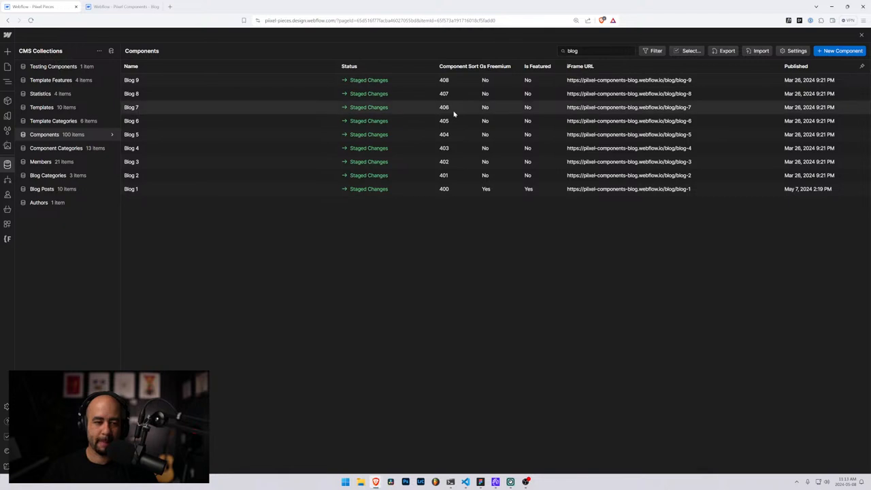
# - Return from the Blog site to the Components folder and open the Call to Action, Footer, Forms and Hero sites in the Designer
pyautogui.click(115, 6)
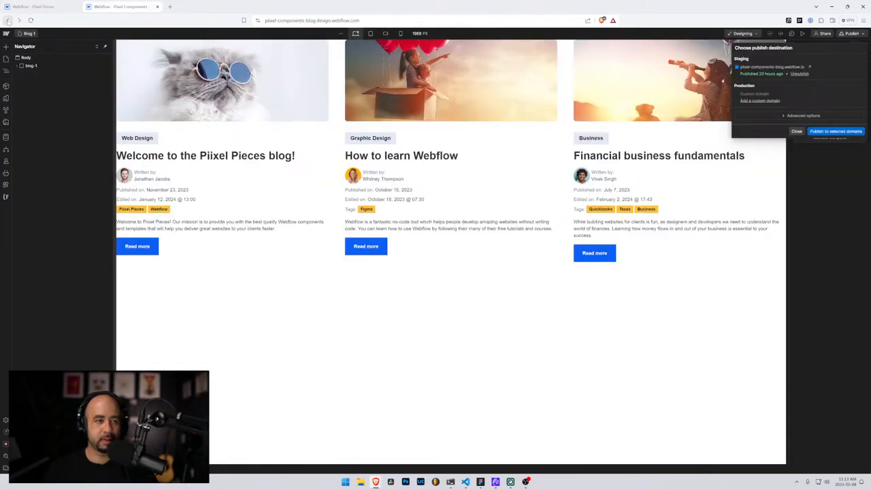
pyautogui.click(8, 21)
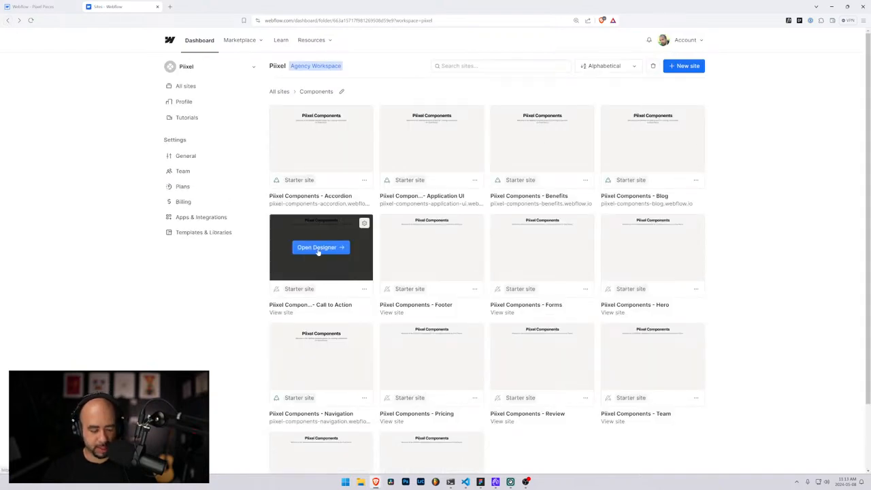
pyautogui.click(318, 249)
pyautogui.click(426, 249)
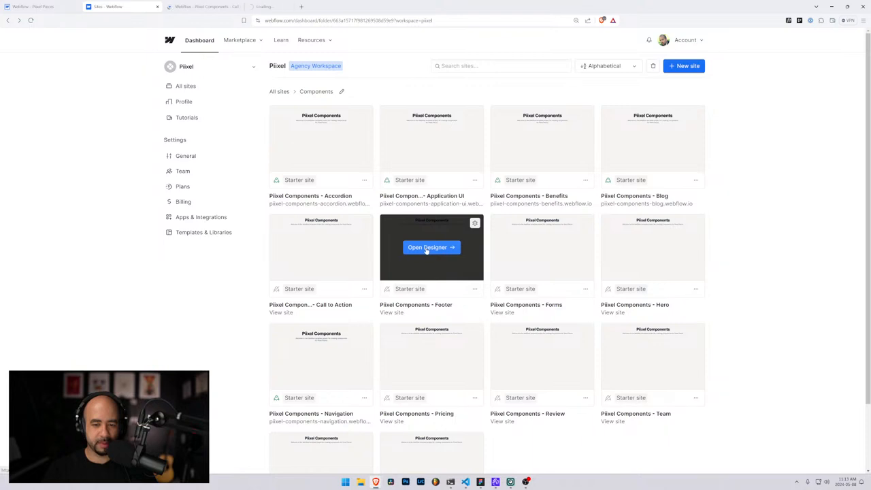
pyautogui.click(535, 249)
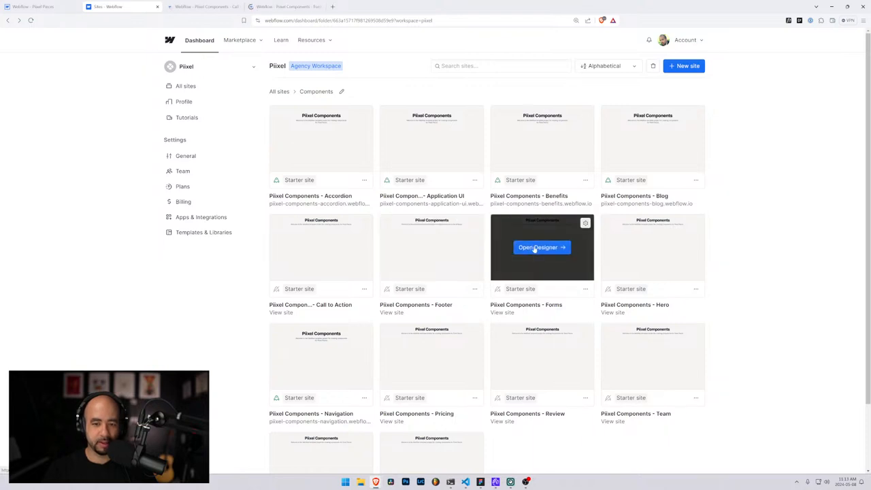
pyautogui.click(649, 249)
# - Open the Call to Action 1 page in the Call to Action site and publish the site to its staging domain
pyautogui.click(186, 6)
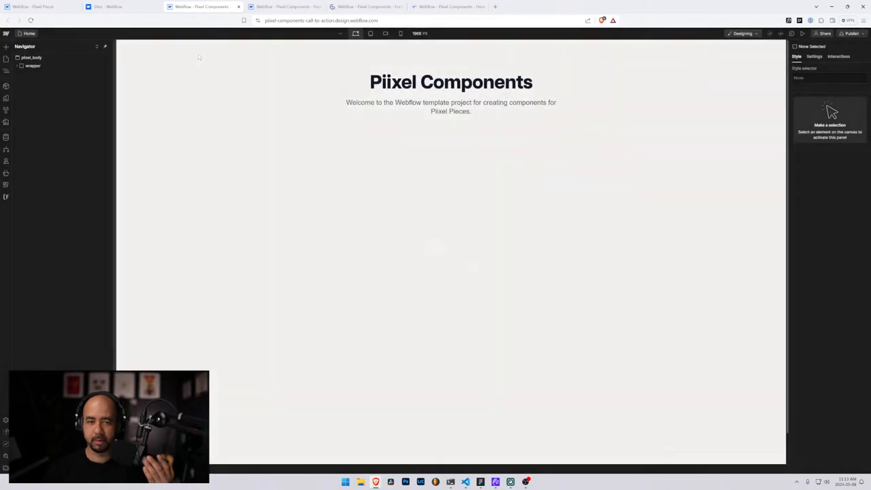
pyautogui.click(6, 60)
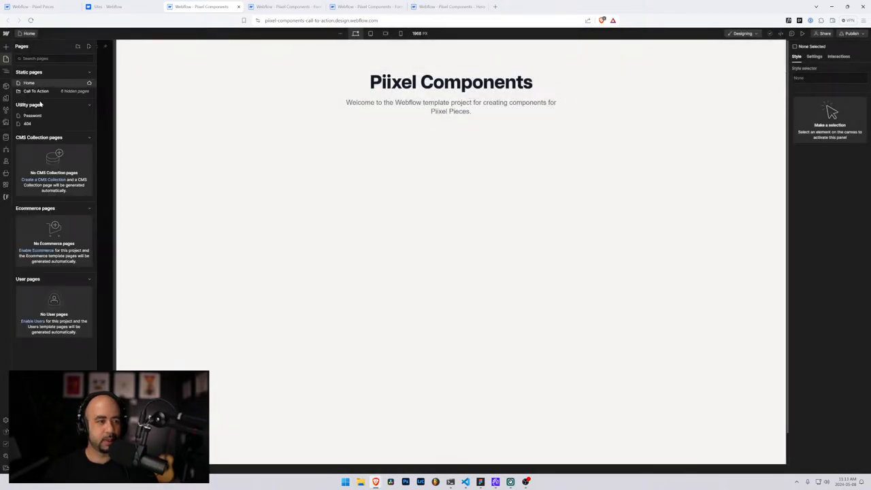
pyautogui.click(30, 91)
pyautogui.click(34, 99)
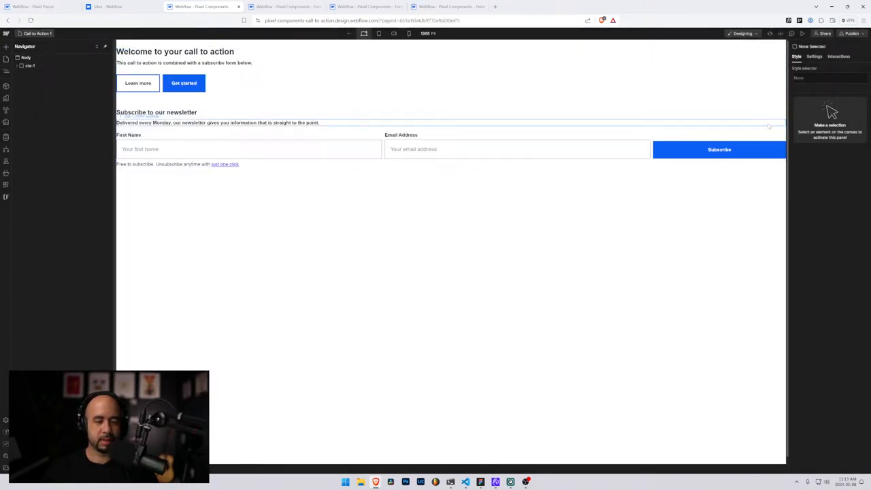
pyautogui.click(851, 33)
pyautogui.click(821, 131)
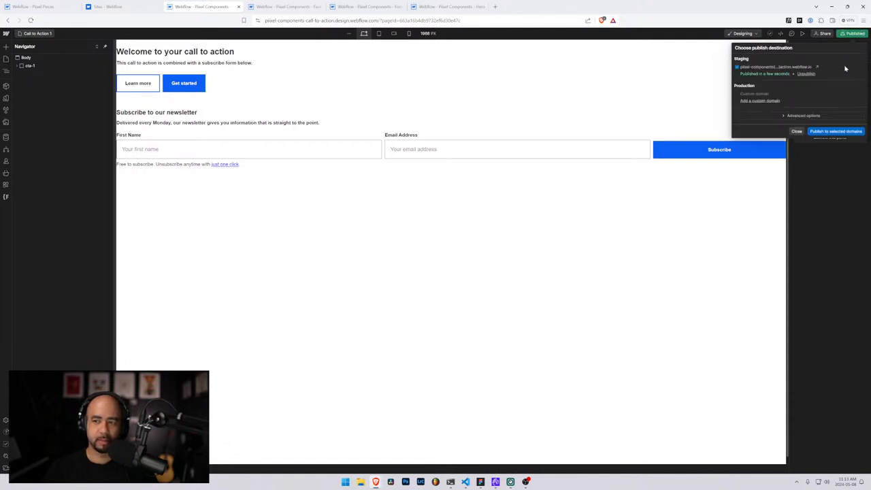
# - Copy the published Call to Action 1 page's staging URL, review the site's page list and close the Call to Action site
pyautogui.click(817, 68)
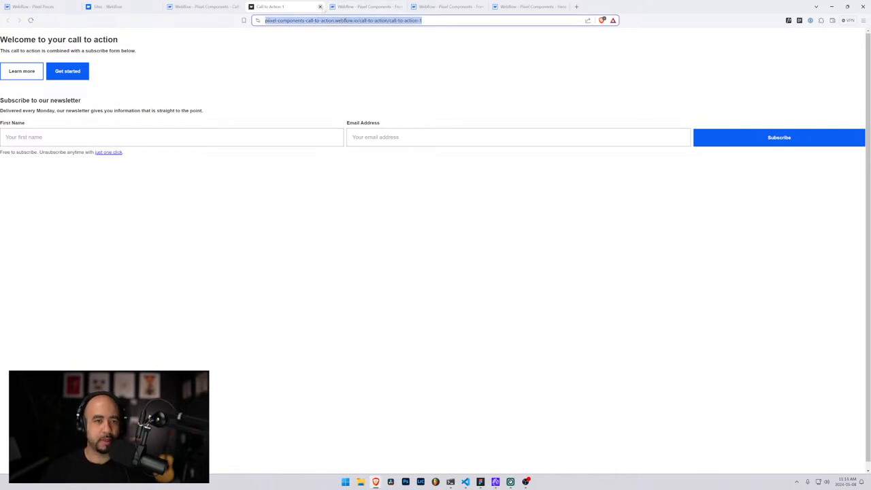
pyautogui.click(319, 6)
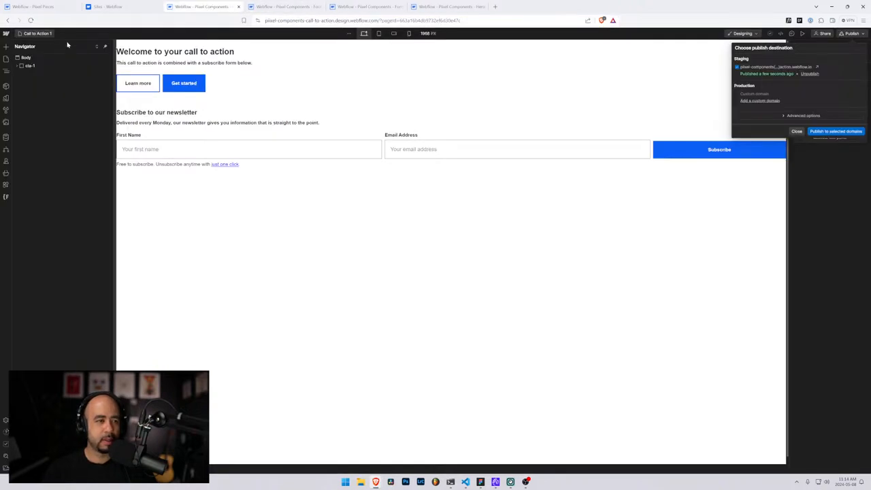
pyautogui.click(39, 34)
pyautogui.click(6, 58)
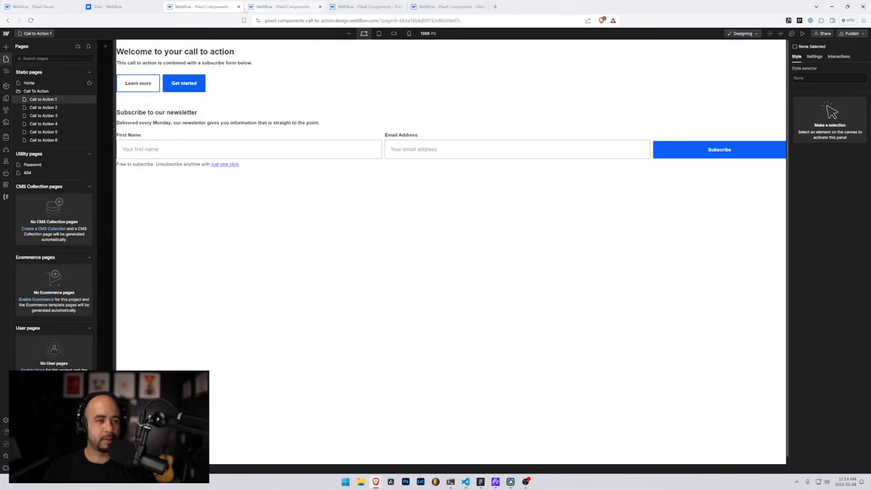
pyautogui.click(238, 7)
# - Return to the Piixel Pieces Components collection and search its items for "call"
pyautogui.click(37, 6)
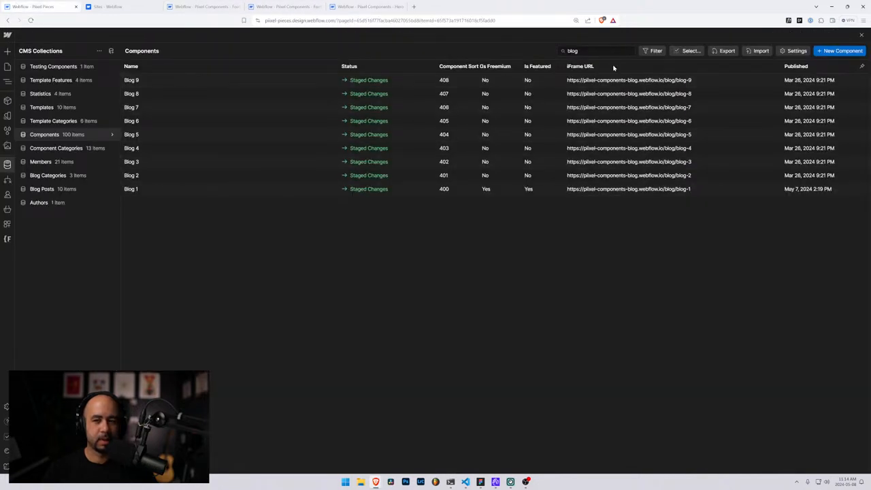
pyautogui.moveTo(583, 50); pyautogui.dragTo(530, 49)
pyautogui.write('call')
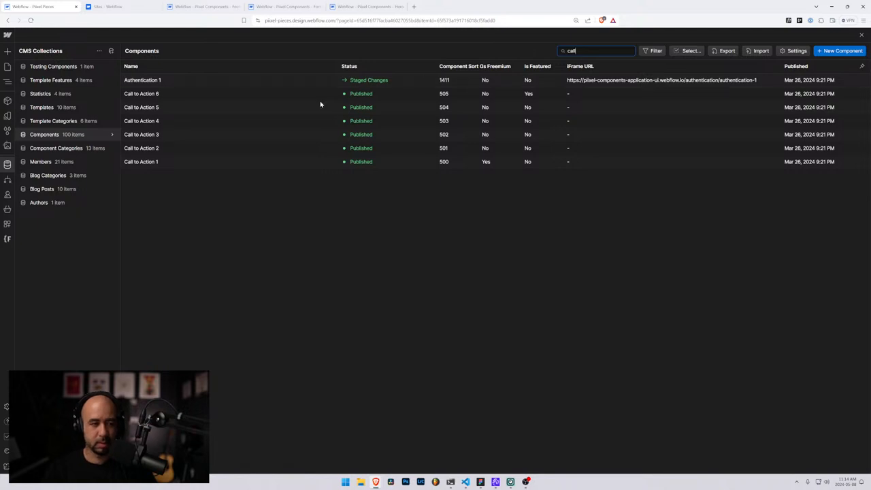
pyautogui.click(184, 148)
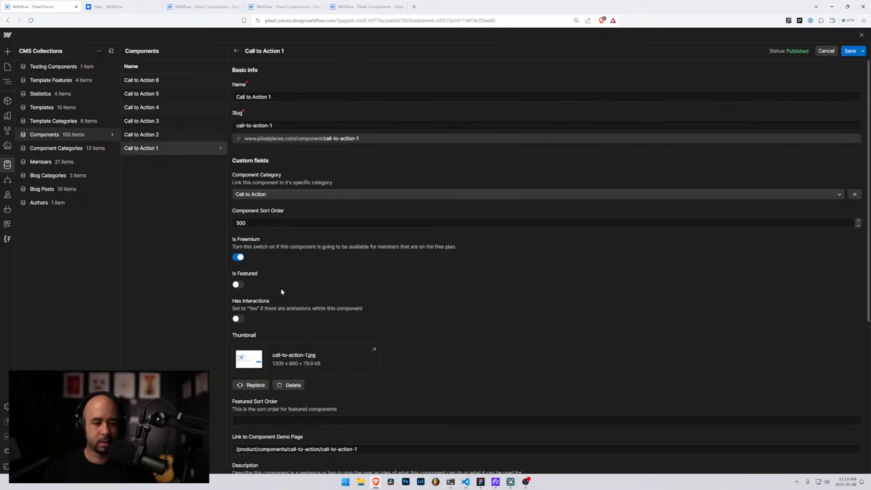
pyautogui.scroll(-4, 282, 292)
pyautogui.click(281, 309)
pyautogui.write('https://piixel-components-call-to-action.webflow.io/call-to-action/call-to-action-1')
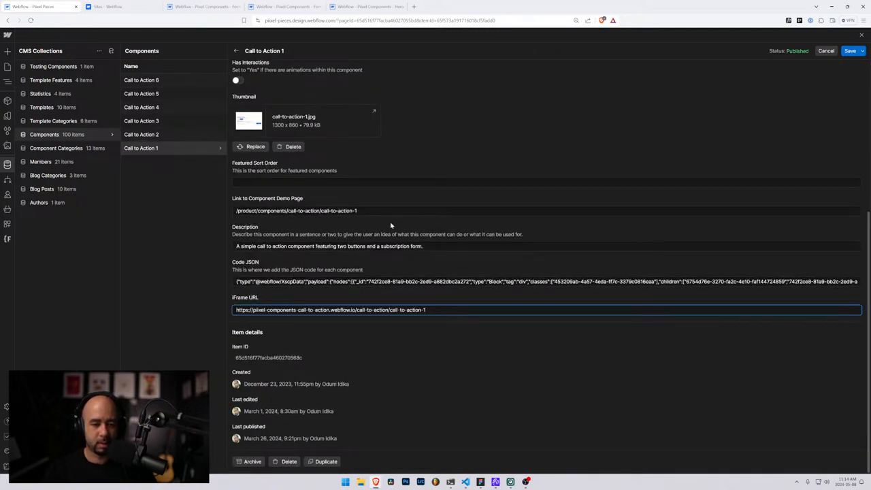
pyautogui.moveTo(362, 210); pyautogui.dragTo(207, 204)
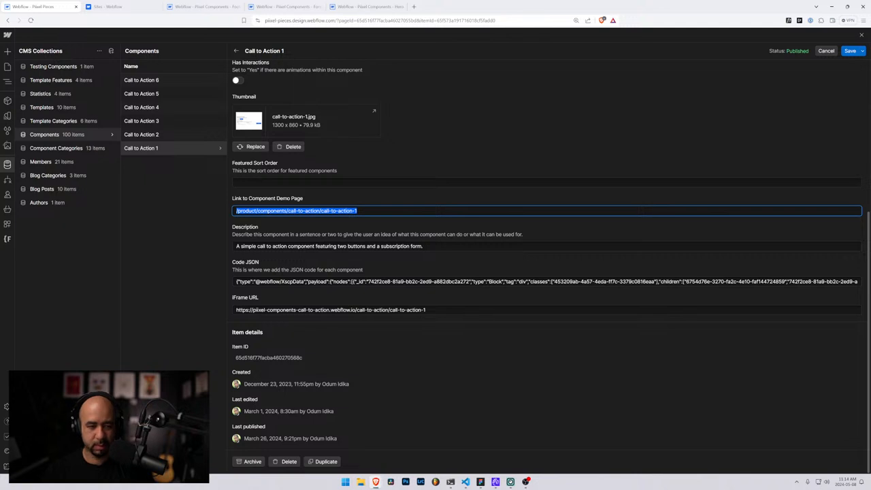
pyautogui.press('BackSpace')
pyautogui.click(850, 51)
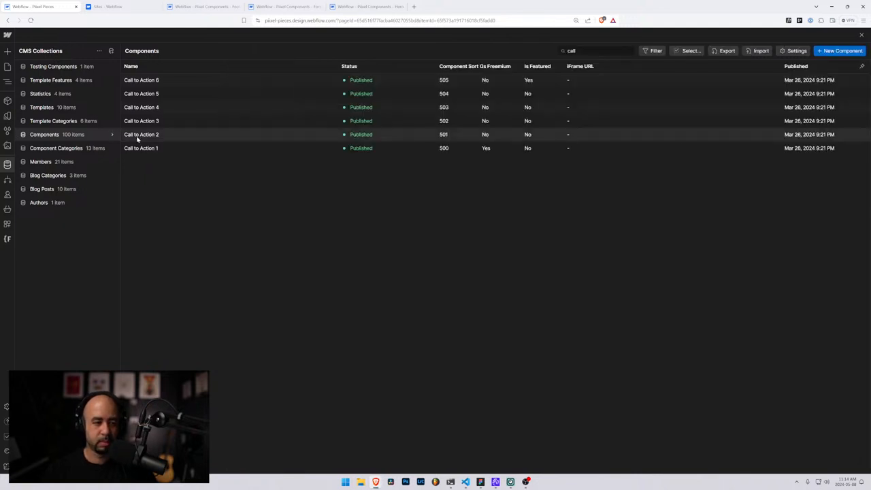
pyautogui.click(137, 139)
pyautogui.scroll(-4, 315, 264)
pyautogui.click(314, 310)
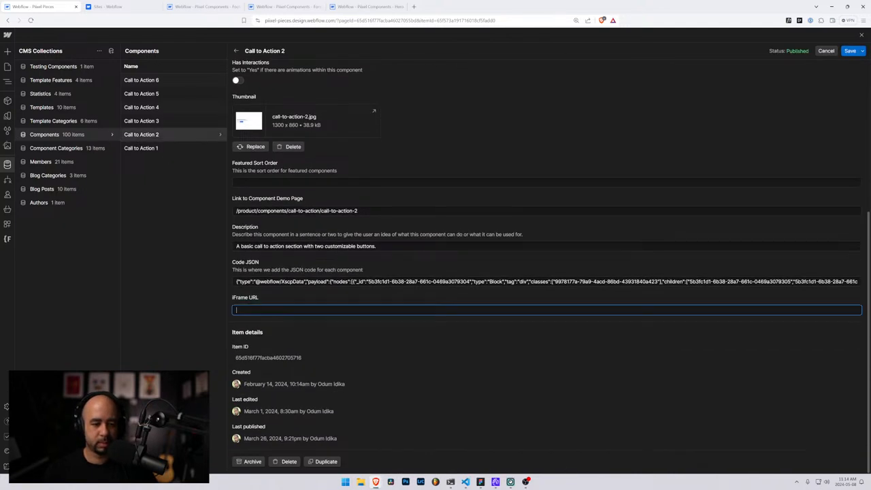
pyautogui.write('https://pixel-components-call-to-action.webflow.io/call-to-action/call-to-action-1')
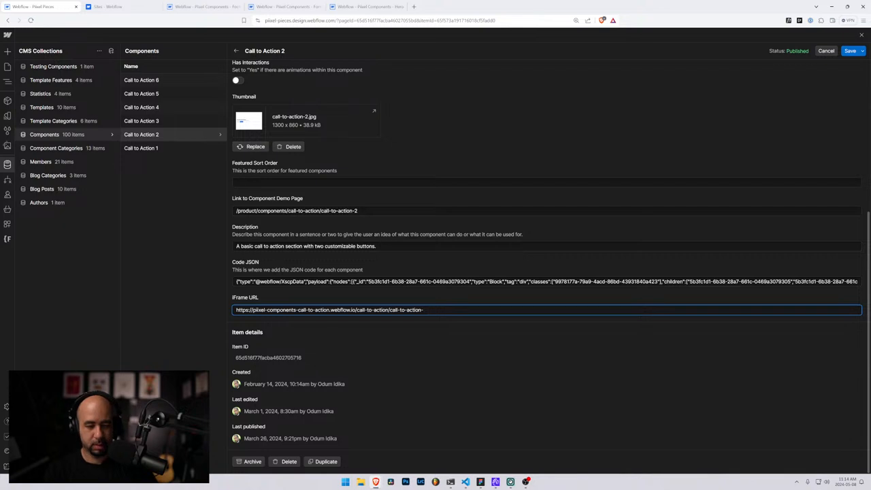
pyautogui.moveTo(360, 210); pyautogui.dragTo(161, 202)
pyautogui.press('BackSpace')
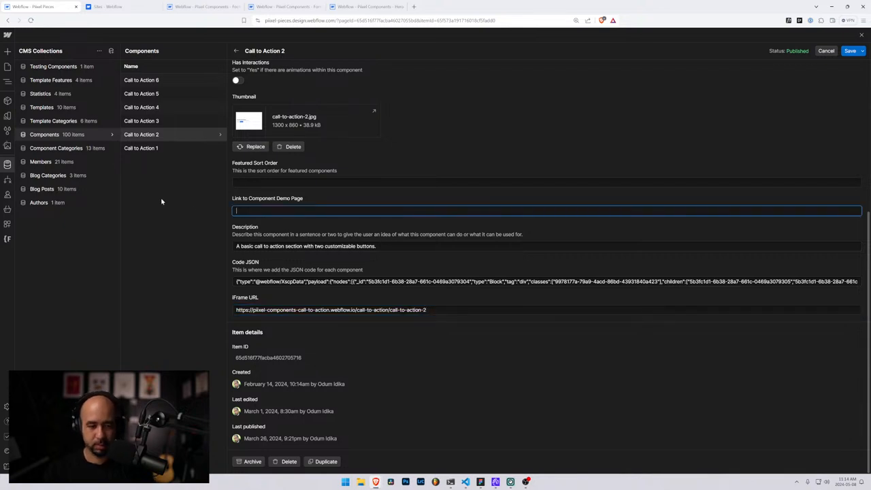
pyautogui.click(850, 50)
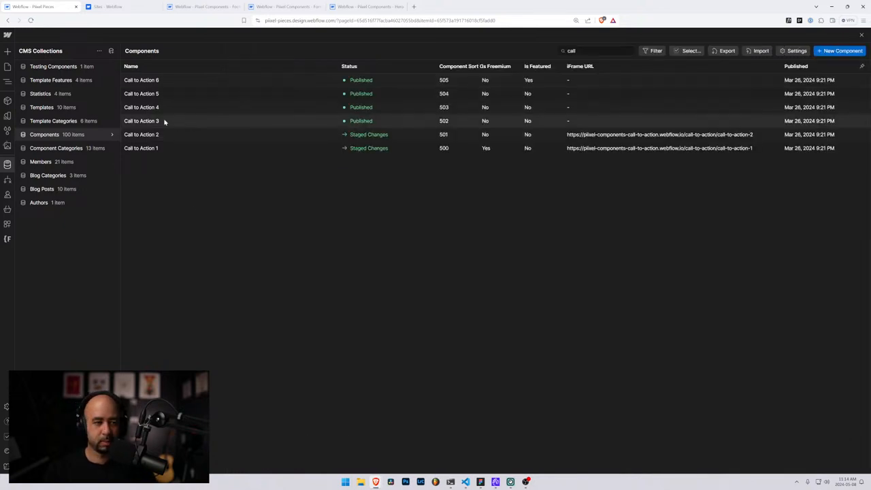
pyautogui.click(164, 121)
pyautogui.scroll(-4, 544, 272)
pyautogui.click(256, 310)
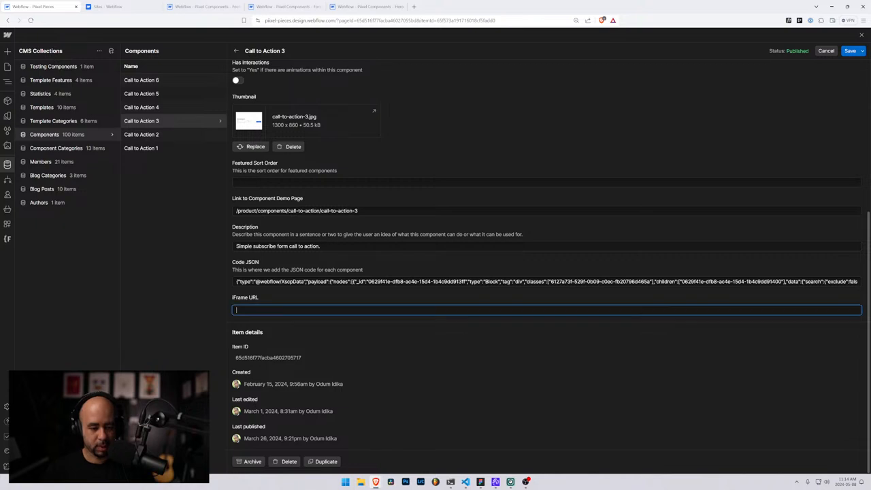
pyautogui.write('https://pixel-components-call-to-action.webflow.io/call-to-action/call-to-action-1')
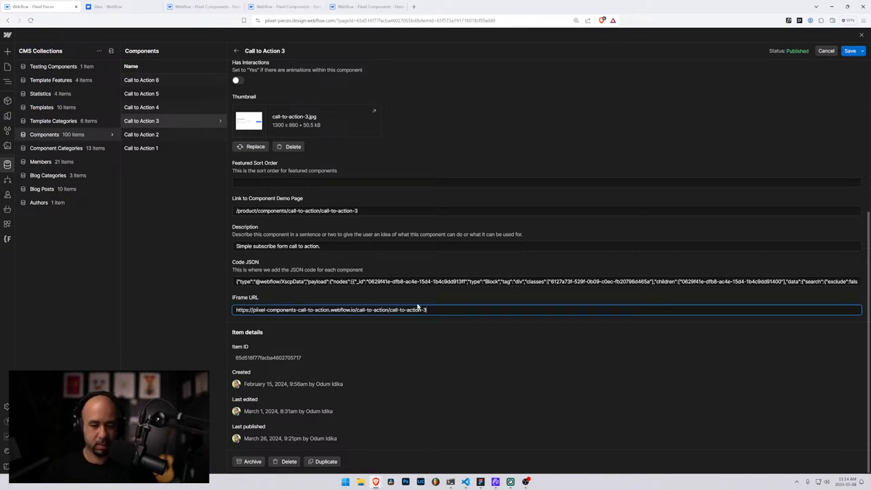
pyautogui.moveTo(364, 211); pyautogui.dragTo(195, 207)
pyautogui.press('BackSpace')
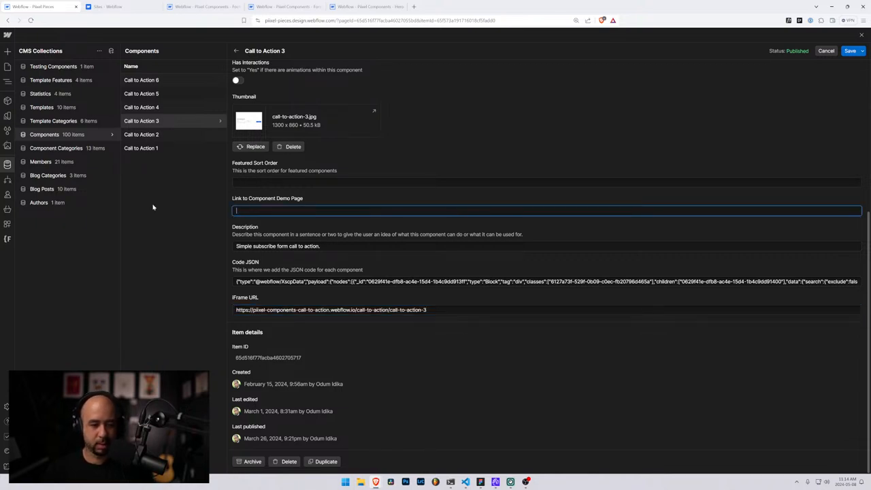
pyautogui.click(847, 55)
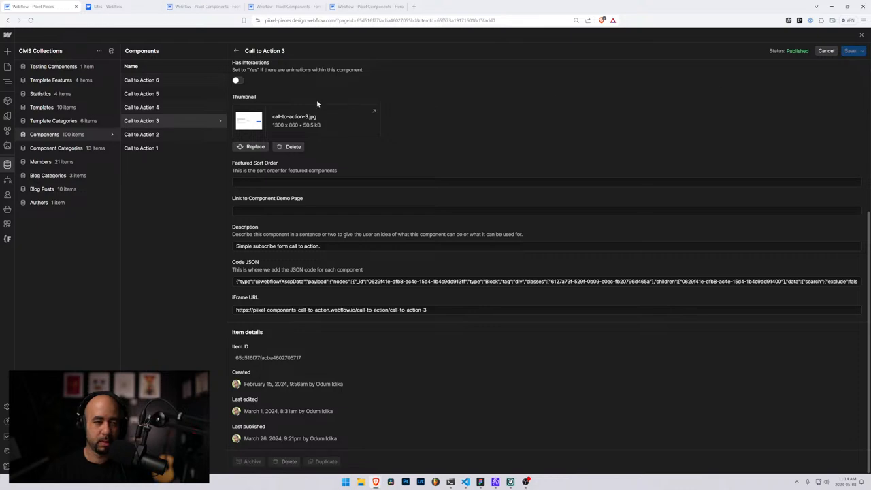
pyautogui.click(188, 110)
pyautogui.scroll(-4, 241, 331)
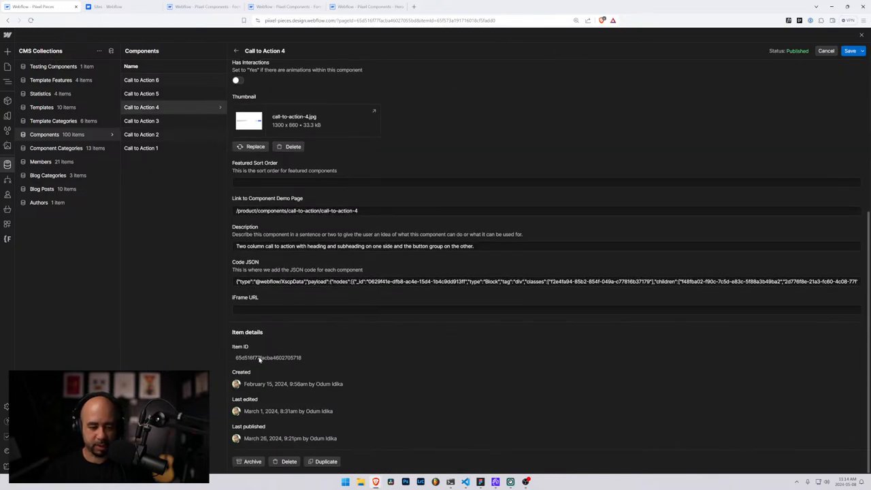
pyautogui.click(241, 309)
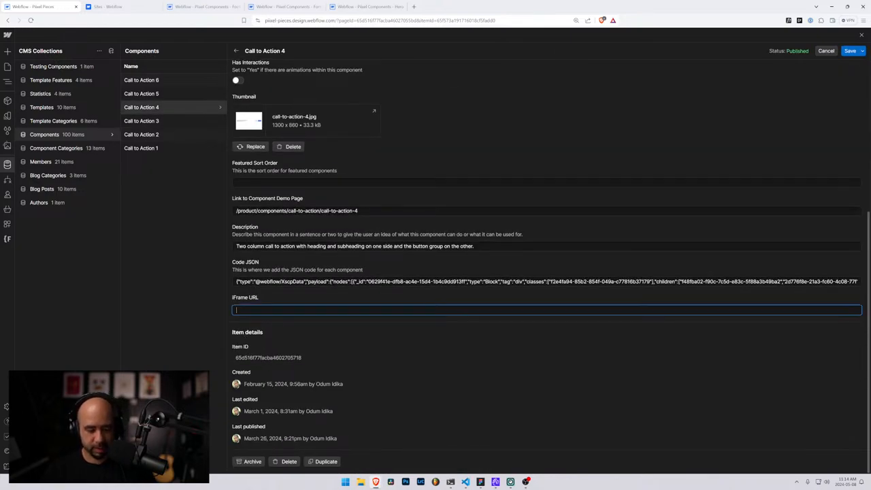
pyautogui.write('https://pixel-components-call-to-action.webflow.io/call-to-action/call-to-action-1')
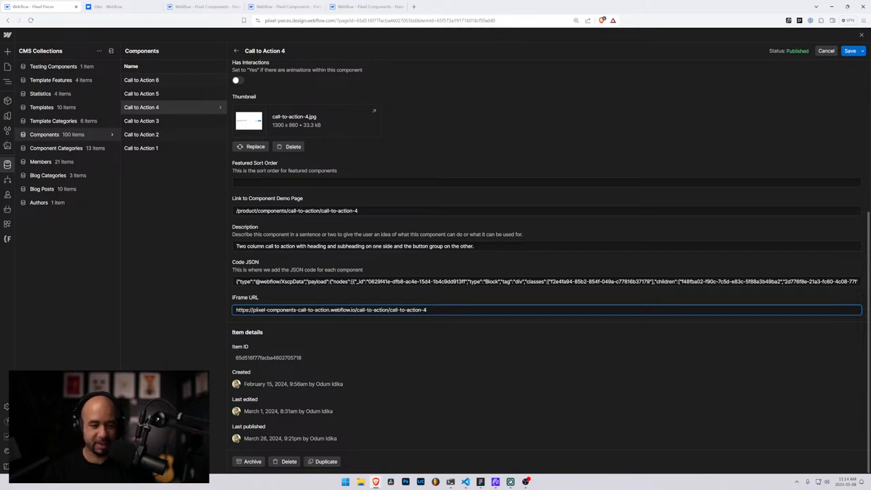
pyautogui.click(238, 210)
pyautogui.hotkey('ctrl', 'a')
pyautogui.press('BackSpace')
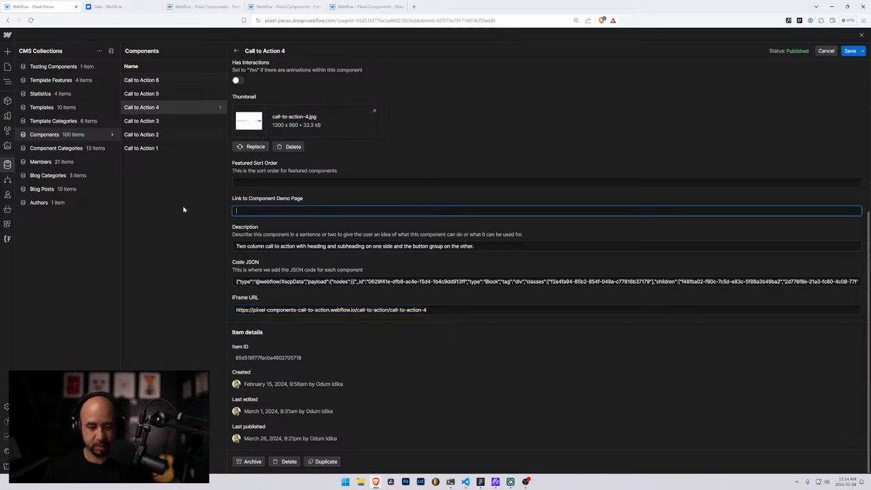
pyautogui.click(846, 55)
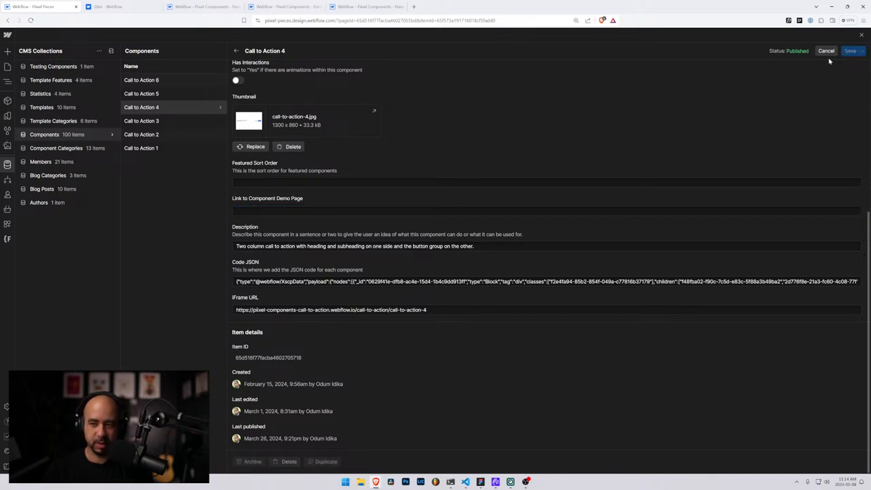
pyautogui.click(185, 97)
pyautogui.scroll(-3, 306, 220)
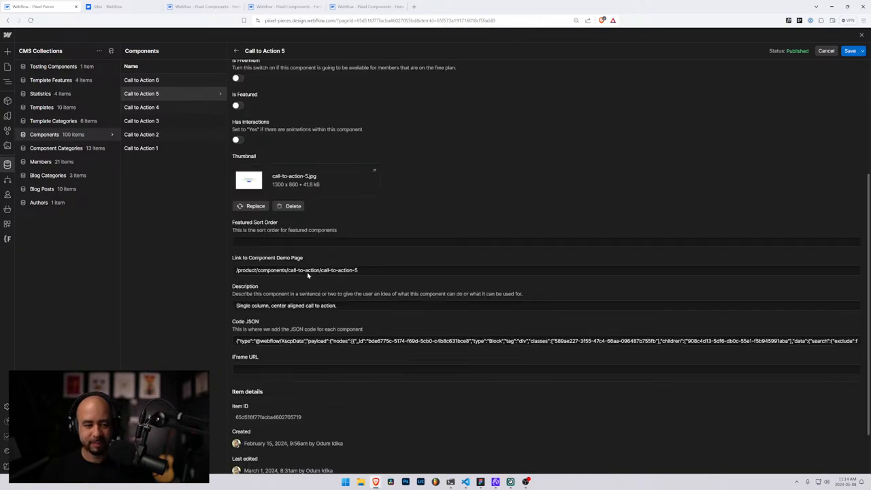
pyautogui.click(326, 377)
pyautogui.write('https://pixel-components-call-to-action.webflow.io/call-to-action/call-to-action-1')
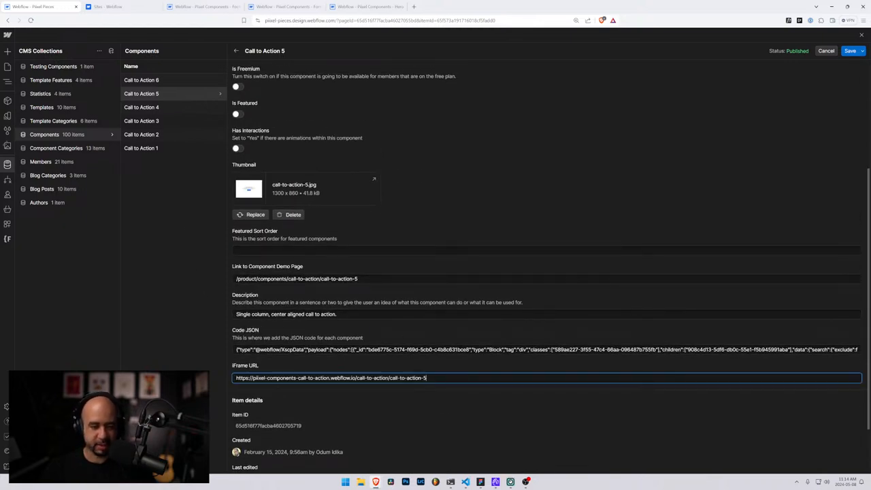
pyautogui.hotkey('shift', 'Tab')
pyautogui.hotkey('shift', 'Tab')
pyautogui.hotkey('shift', 'Tab')
pyautogui.press('BackSpace')
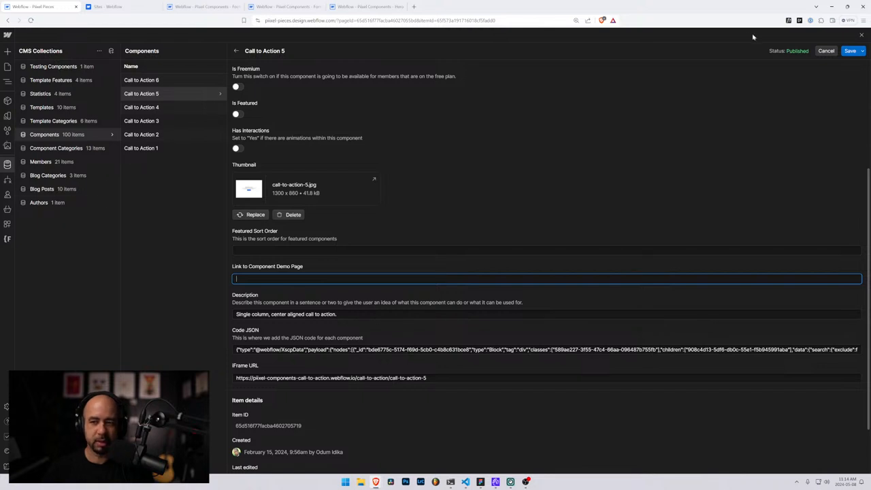
pyautogui.click(850, 52)
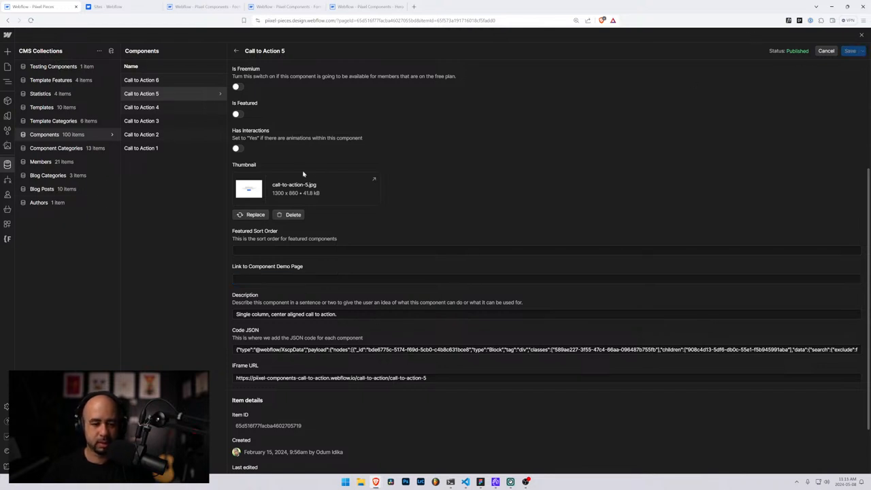
pyautogui.click(259, 80)
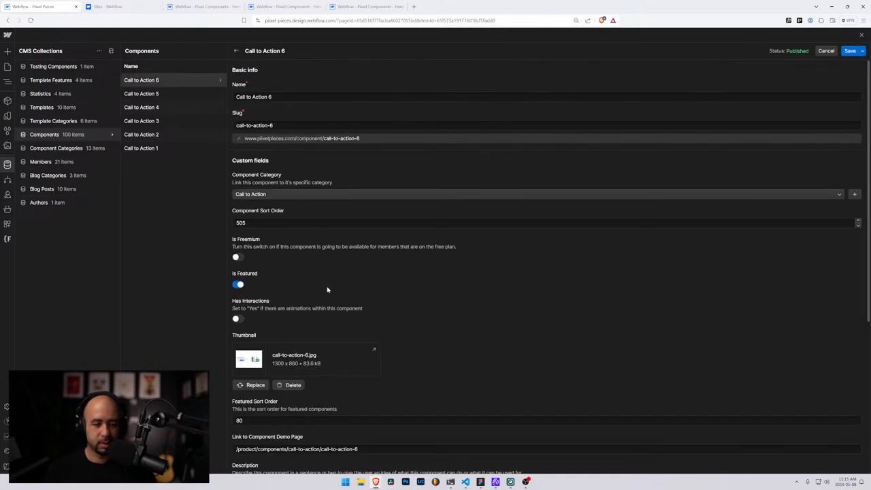
pyautogui.scroll(-5, 327, 287)
pyautogui.click(327, 309)
pyautogui.write('https://piixel-components-call-to-action.webflow.io/call-to-action/call-to-action-1')
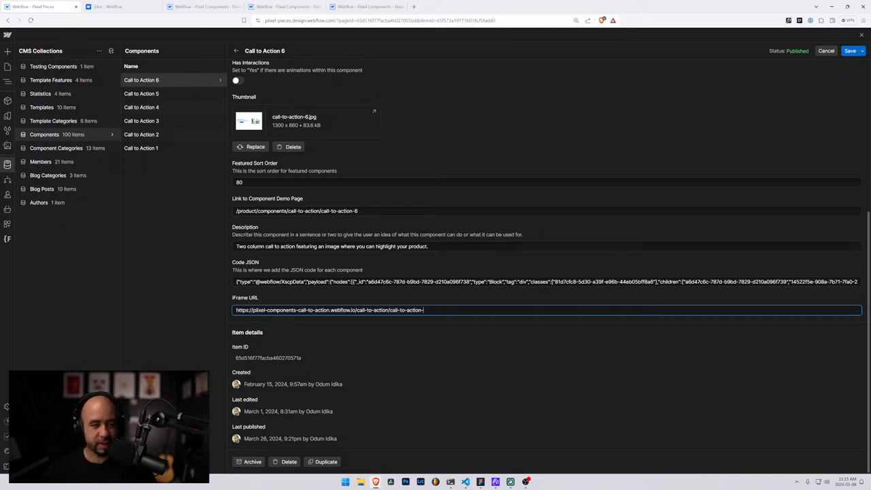
pyautogui.write('6')
pyautogui.moveTo(360, 211); pyautogui.dragTo(145, 201)
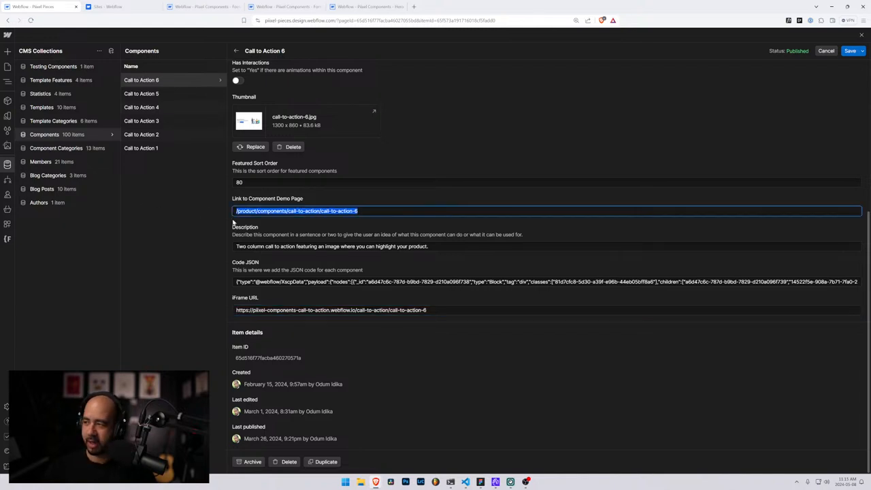
pyautogui.press('BackSpace')
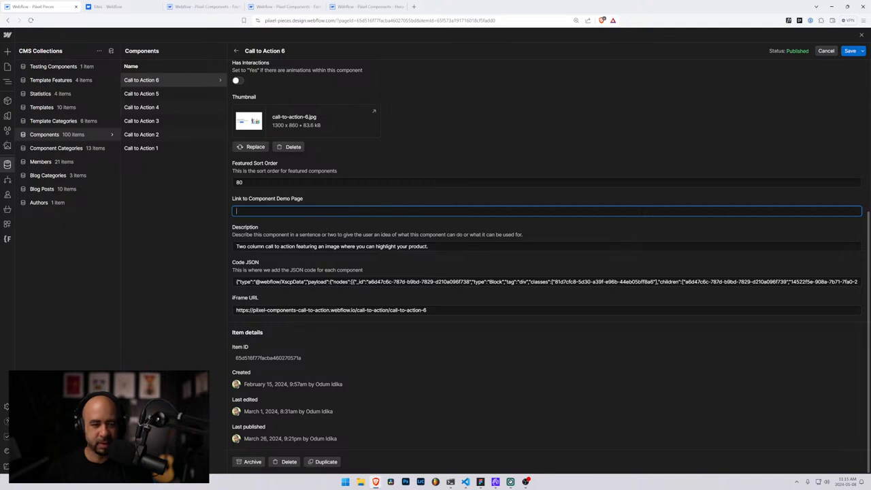
pyautogui.click(353, 202)
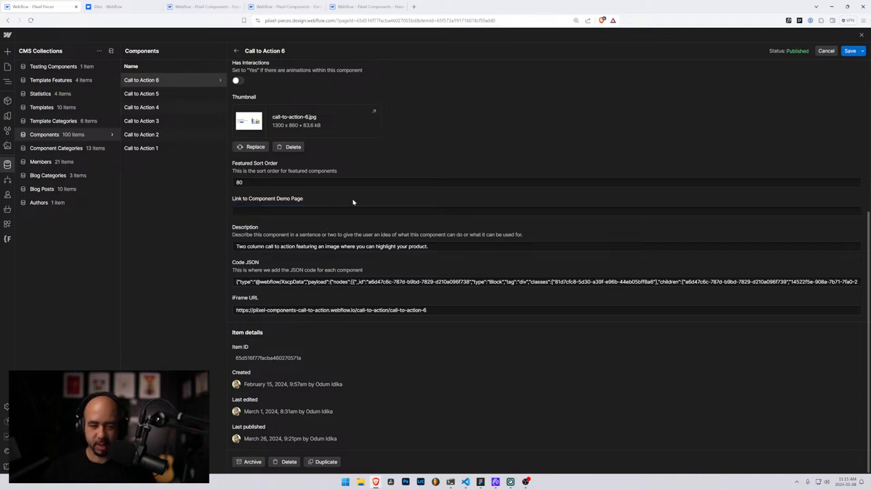
pyautogui.click(303, 210)
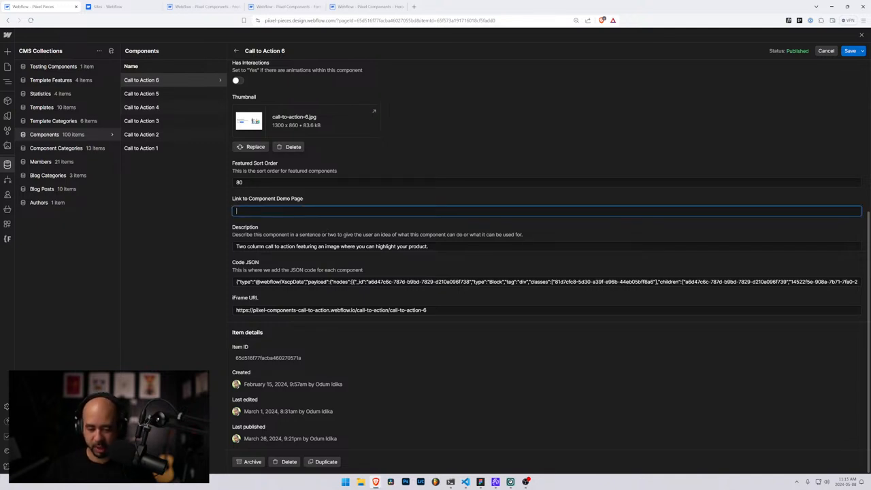
pyautogui.click(351, 206)
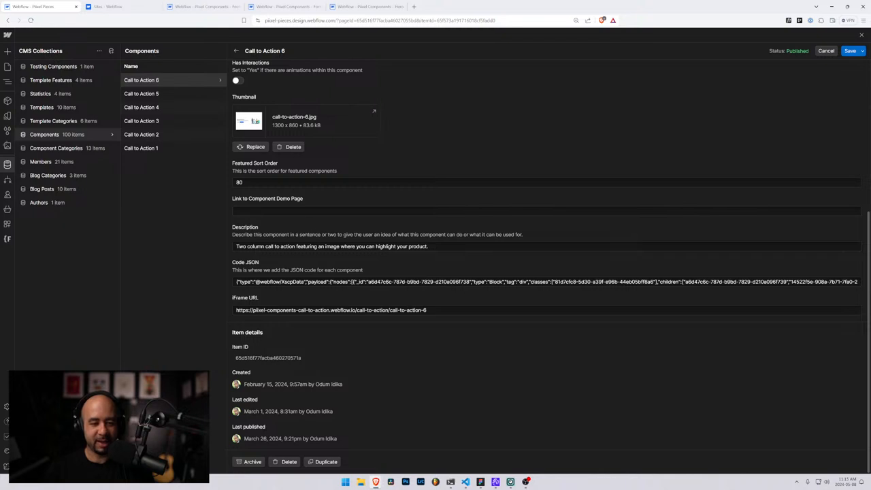
pyautogui.click(849, 52)
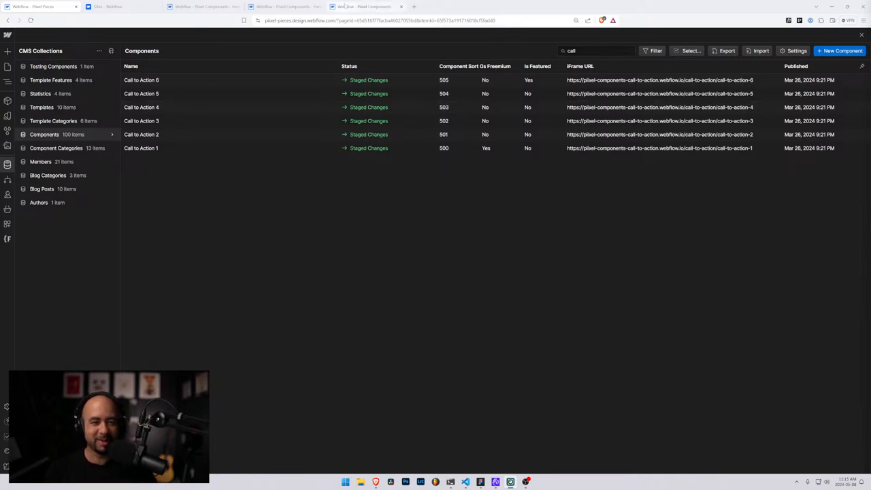
# - Open the Footer 1 page in the Piixel Components footer site and publish the site to piixel-components-footer.webflow.io
pyautogui.click(212, 6)
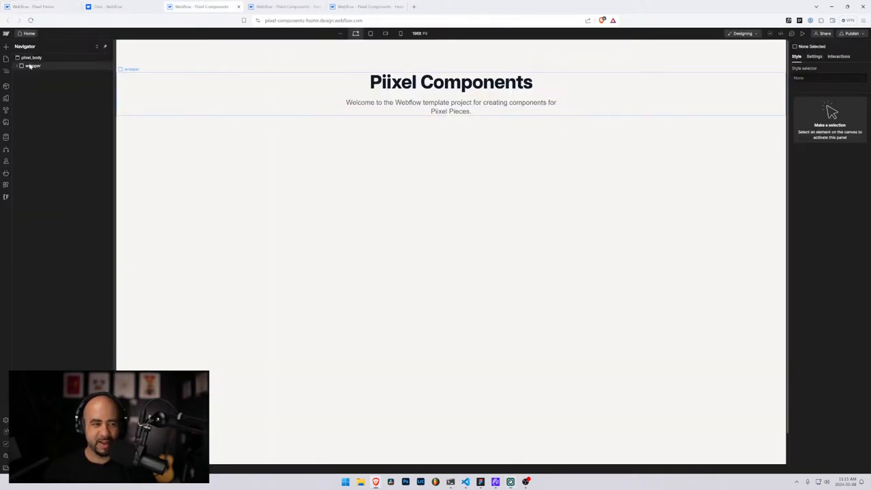
pyautogui.click(19, 34)
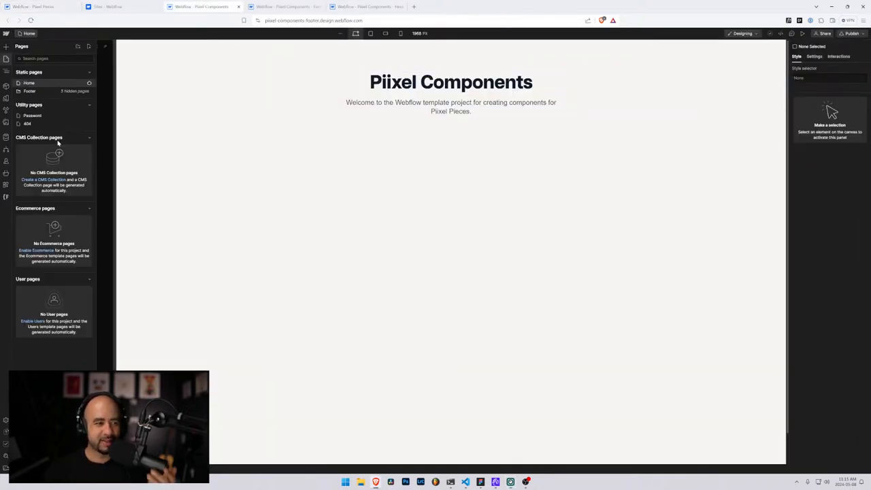
pyautogui.click(21, 91)
pyautogui.click(45, 101)
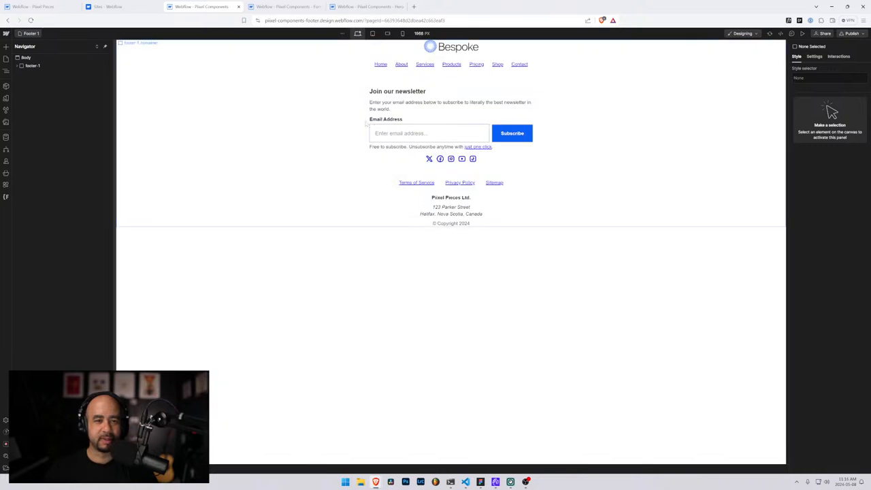
pyautogui.click(852, 33)
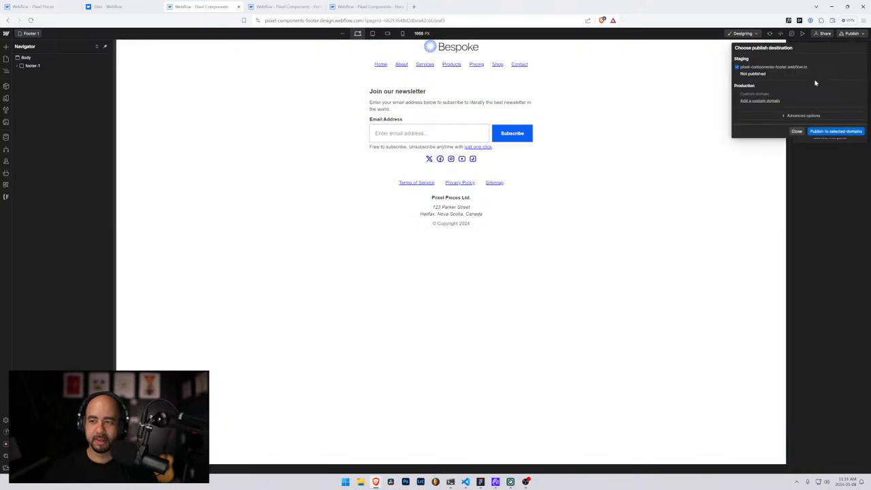
pyautogui.click(827, 132)
# - Open the Form 1 page from the Forms folder in the Piixel Components forms site and publish that site
pyautogui.click(283, 6)
pyautogui.click(21, 75)
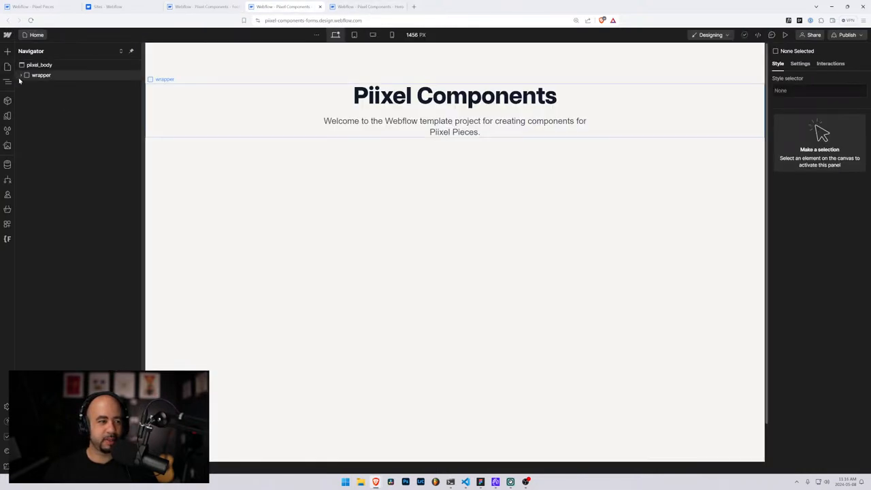
pyautogui.click(7, 66)
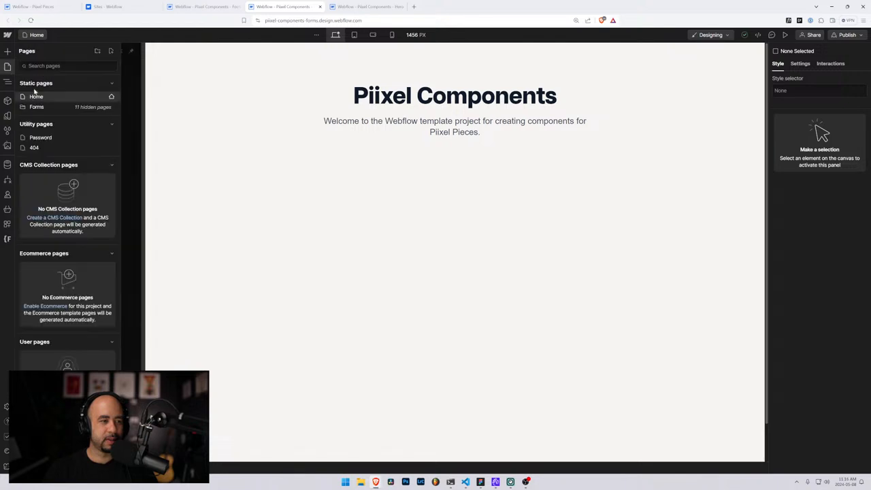
pyautogui.click(35, 108)
pyautogui.click(41, 117)
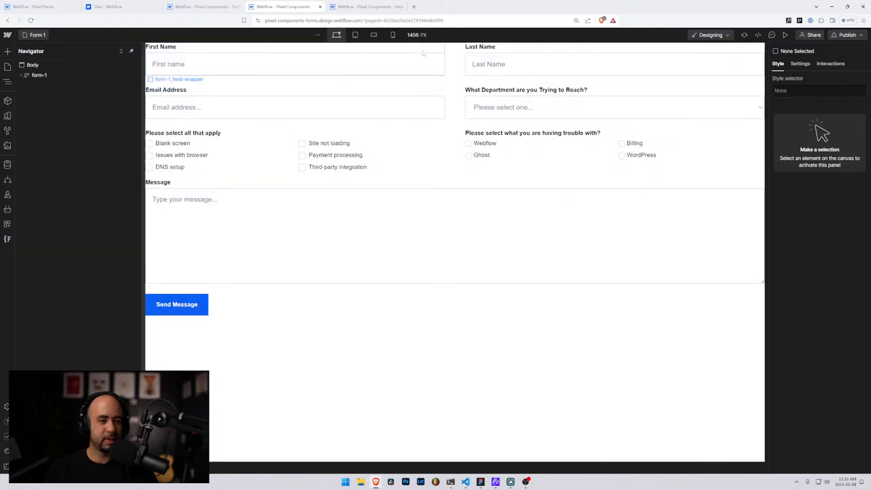
pyautogui.click(861, 36)
pyautogui.click(831, 157)
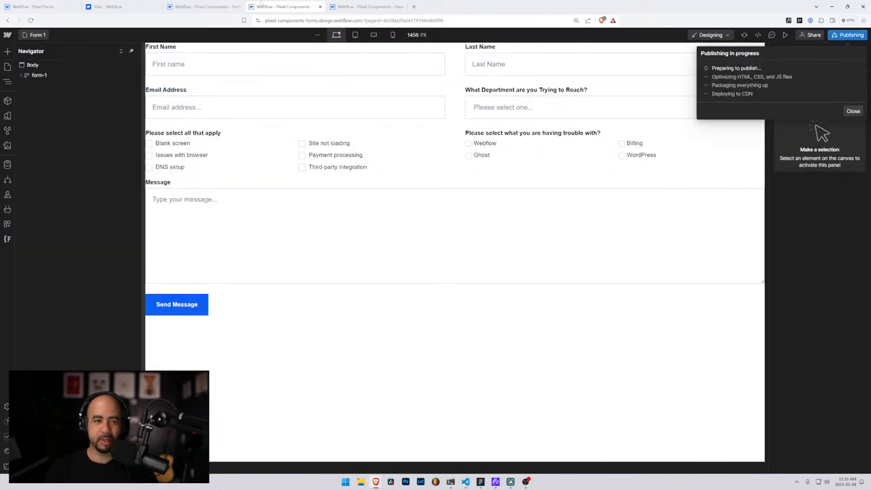
# - Open the published Footer 1 staging page from the footer site, copy its URL and close the page
pyautogui.click(204, 6)
pyautogui.click(811, 68)
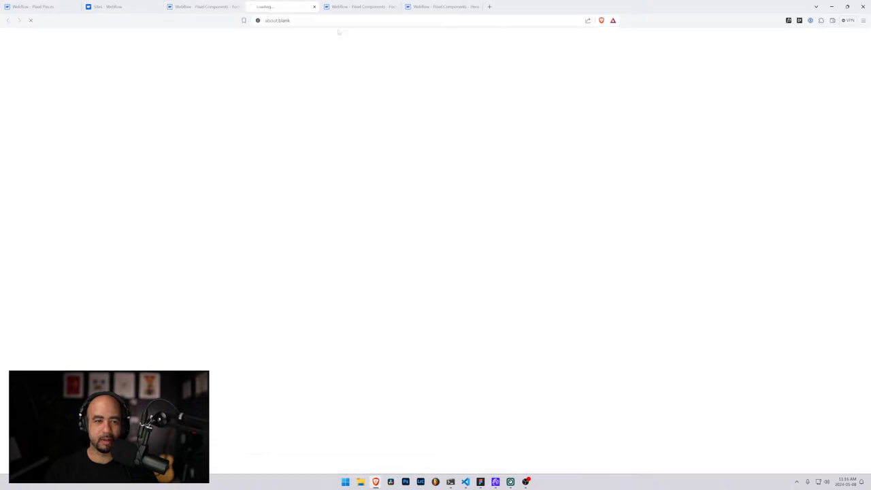
pyautogui.click(376, 20)
pyautogui.hotkey('ctrl', 'c')
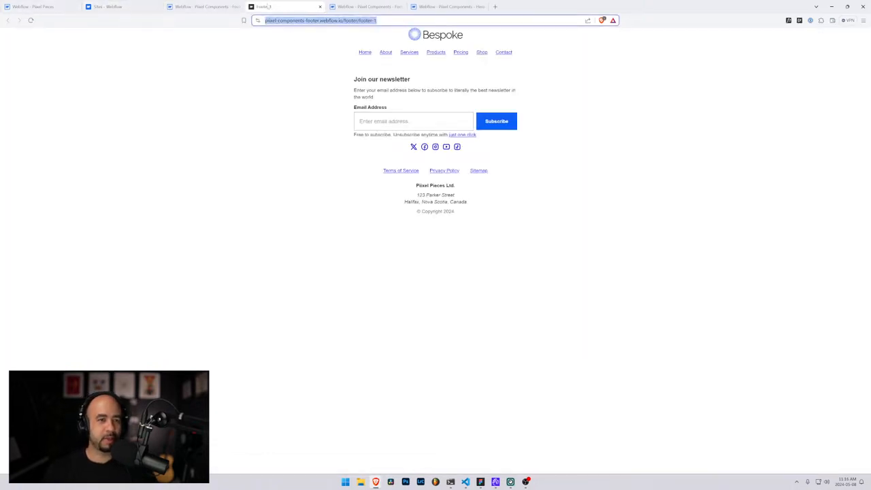
pyautogui.click(319, 7)
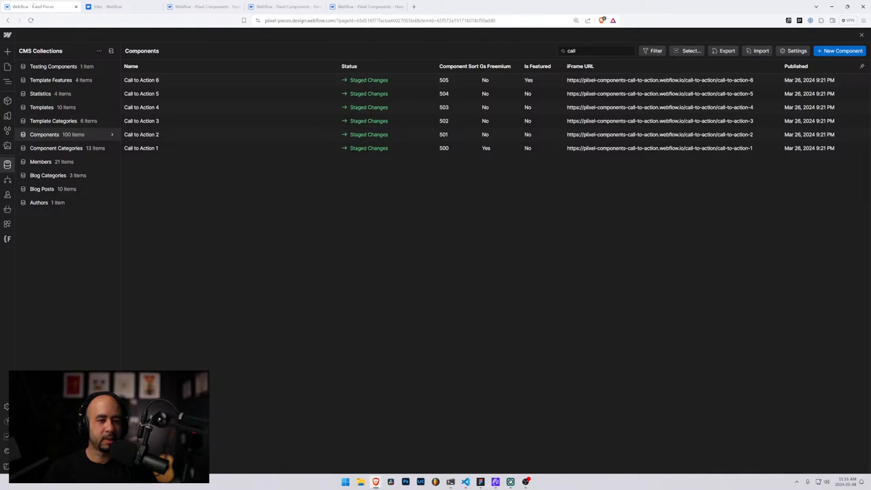
# - Search the Piixel Pieces Components collection for "footer" instead of "call"
pyautogui.click(578, 50)
pyautogui.press('BackSpace')
pyautogui.press('BackSpace')
pyautogui.press('BackSpace')
pyautogui.press('BackSpace')
pyautogui.write('footer')
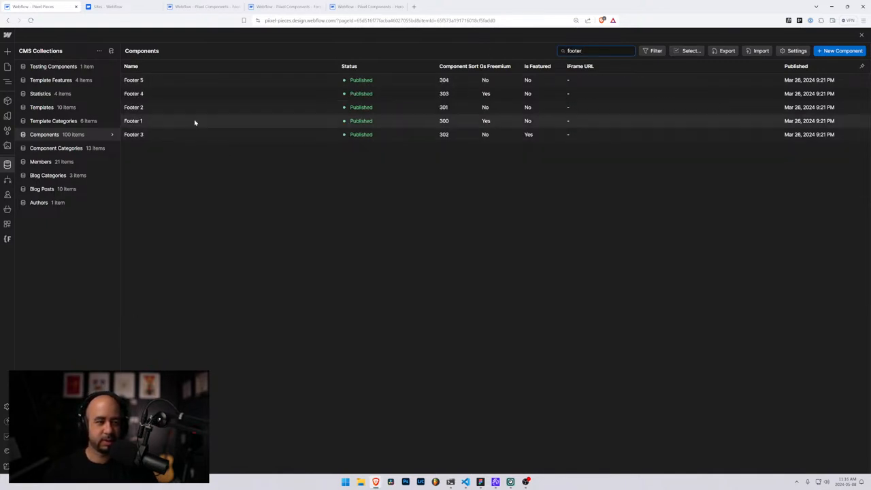
pyautogui.click(194, 121)
pyautogui.scroll(-4, 300, 286)
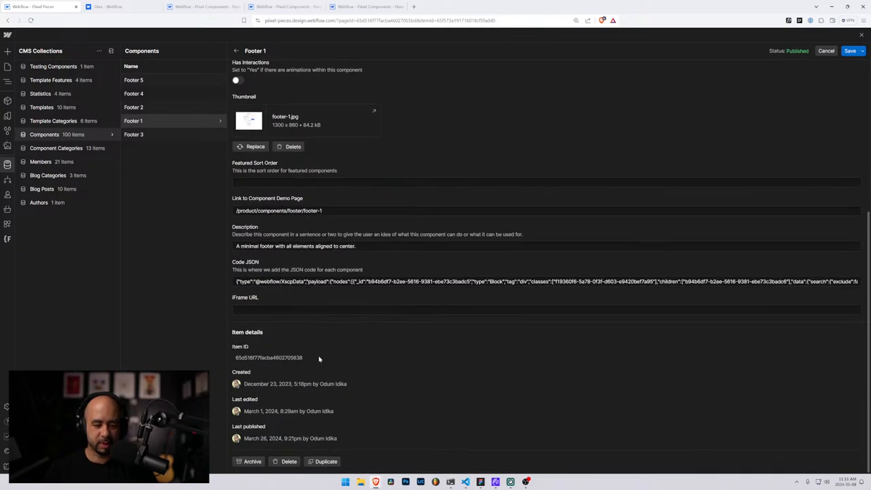
pyautogui.click(293, 310)
pyautogui.hotkey('ctrl', 'v')
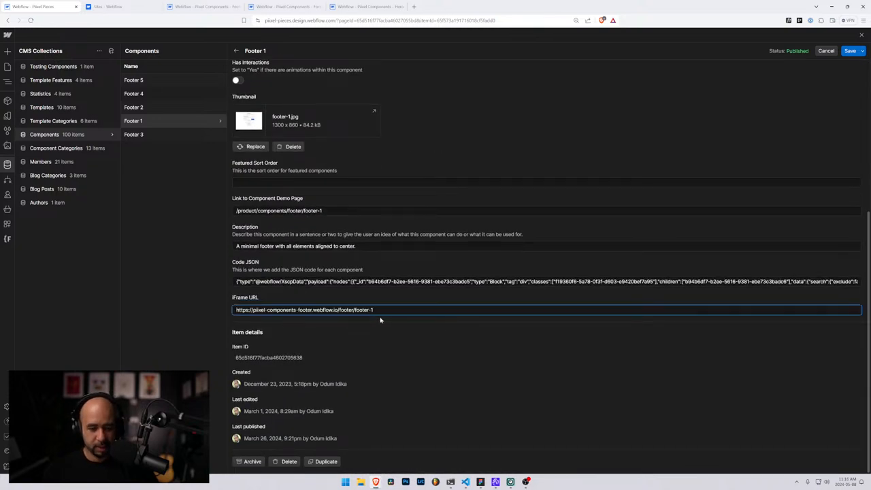
pyautogui.moveTo(346, 210); pyautogui.dragTo(160, 202)
pyautogui.press('BackSpace')
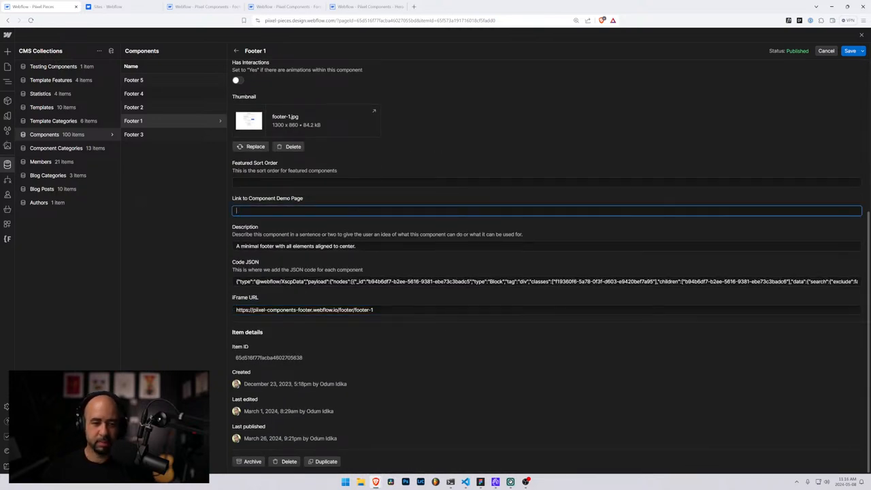
pyautogui.click(850, 51)
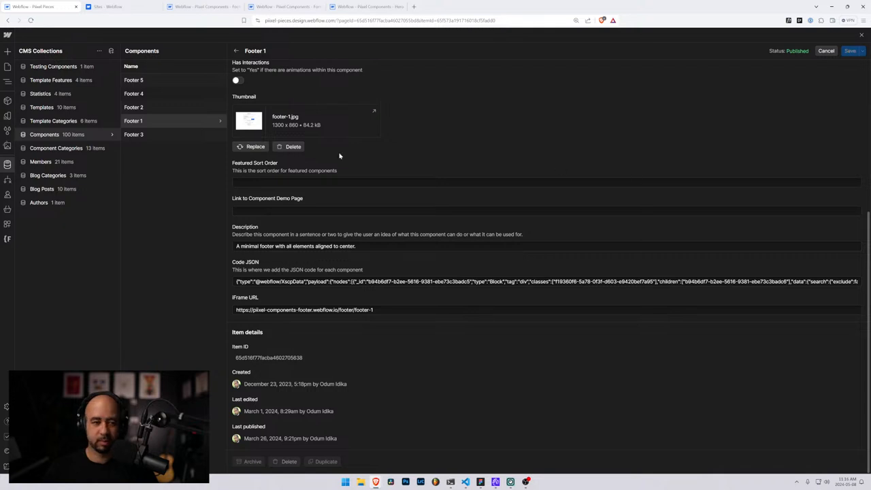
pyautogui.click(156, 108)
pyautogui.scroll(-5, 272, 333)
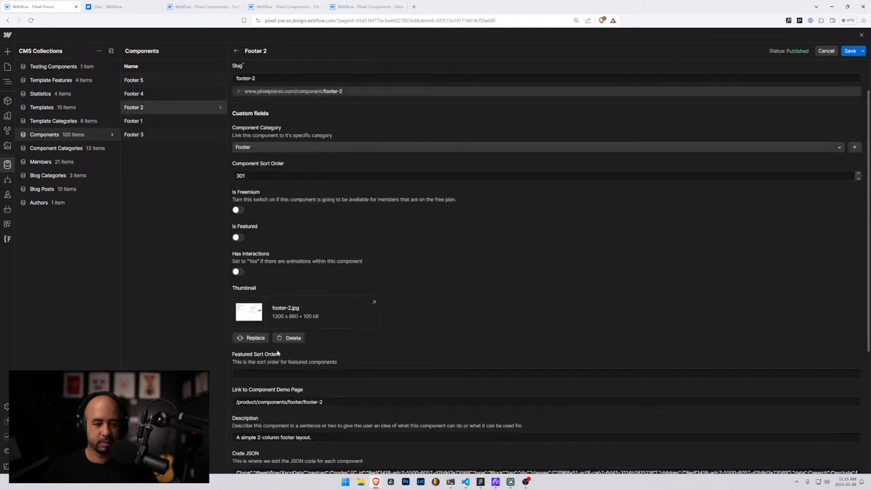
pyautogui.click(259, 310)
pyautogui.hotkey('ctrl', 'v')
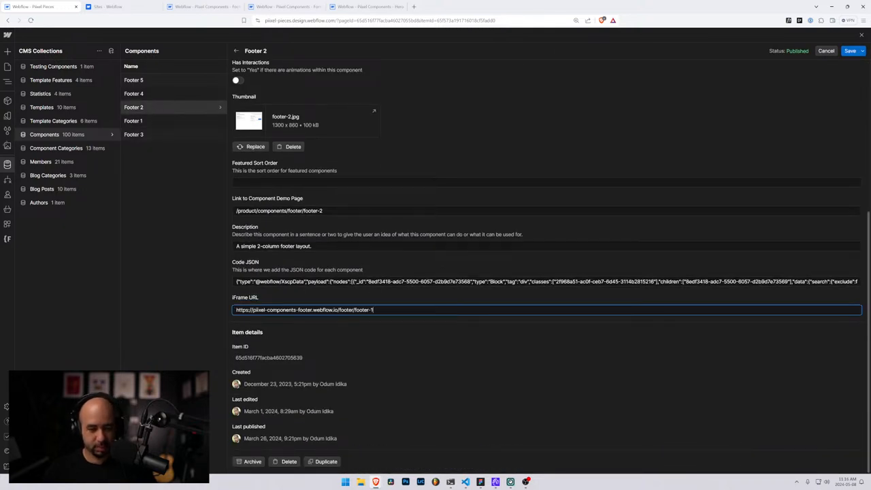
pyautogui.press('BackSpace')
pyautogui.write('2')
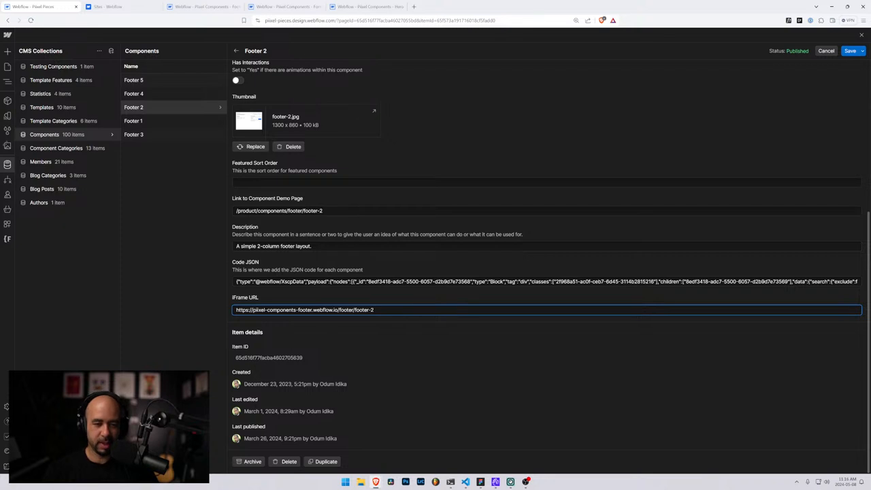
pyautogui.moveTo(333, 213); pyautogui.dragTo(172, 213)
pyautogui.press('BackSpace')
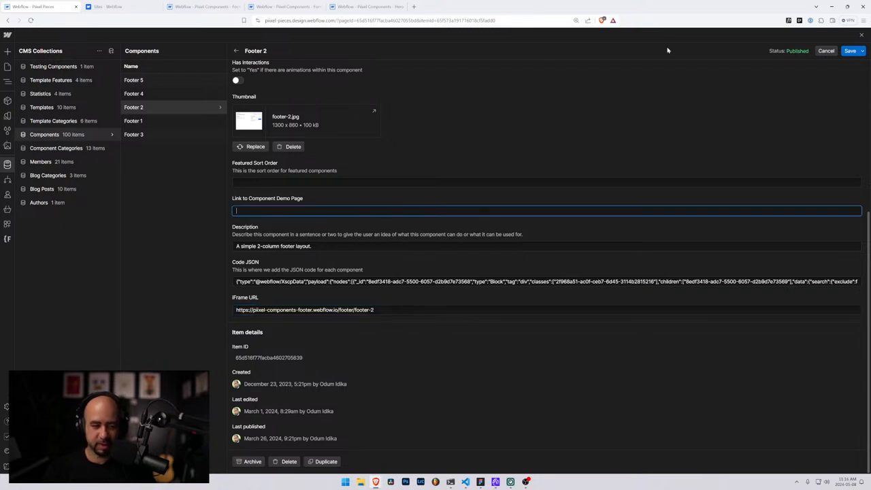
pyautogui.click(849, 52)
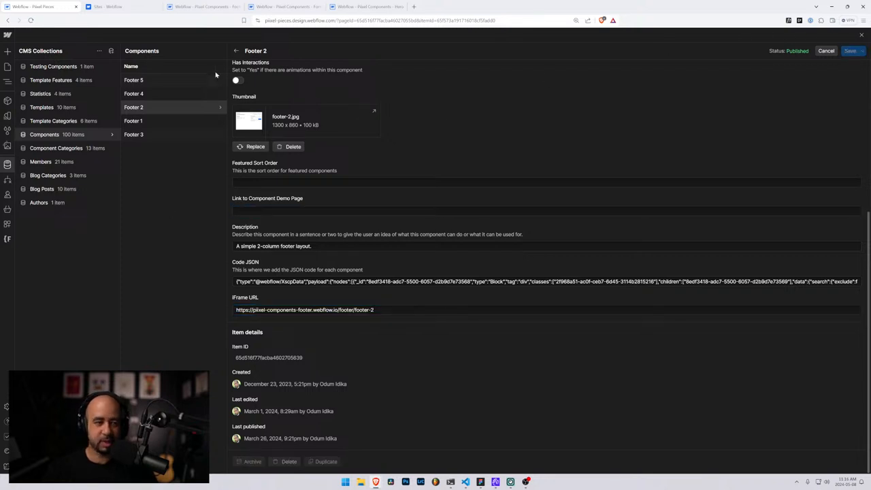
pyautogui.click(165, 139)
pyautogui.scroll(-3, 514, 409)
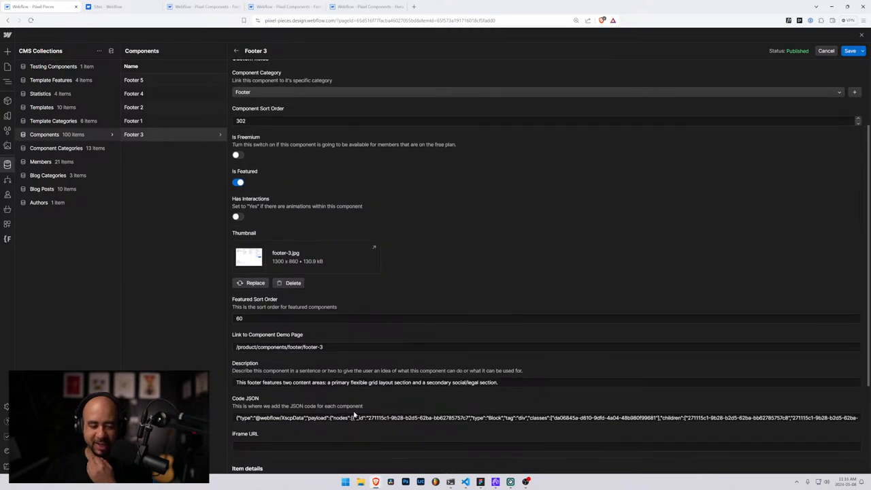
pyautogui.scroll(-2, 515, 410)
pyautogui.click(286, 344)
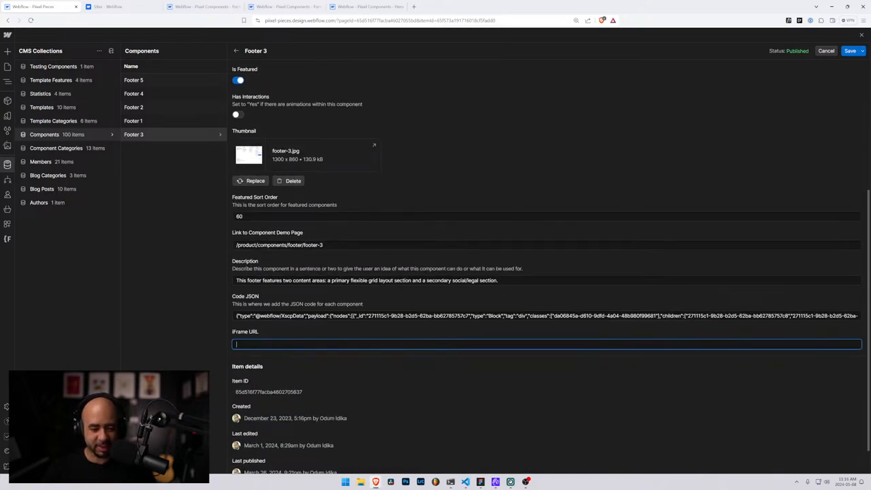
pyautogui.hotkey('ctrl', 'v')
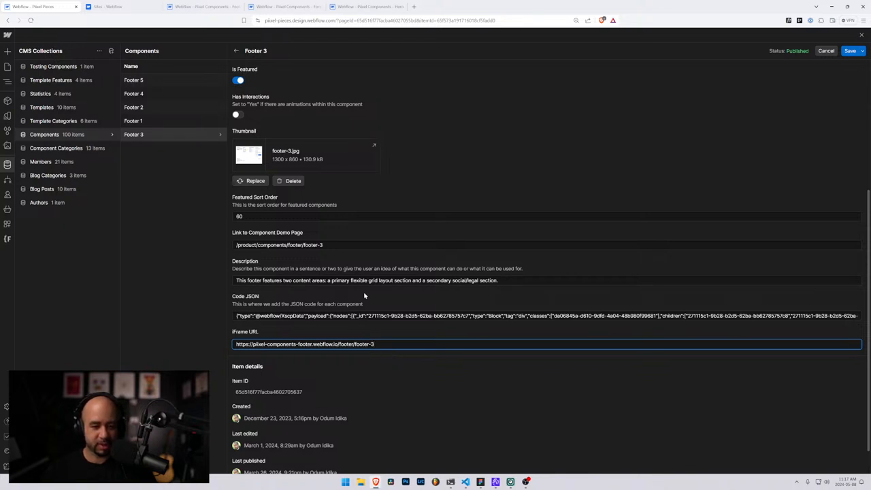
pyautogui.moveTo(329, 245); pyautogui.dragTo(157, 251)
pyautogui.press('BackSpace')
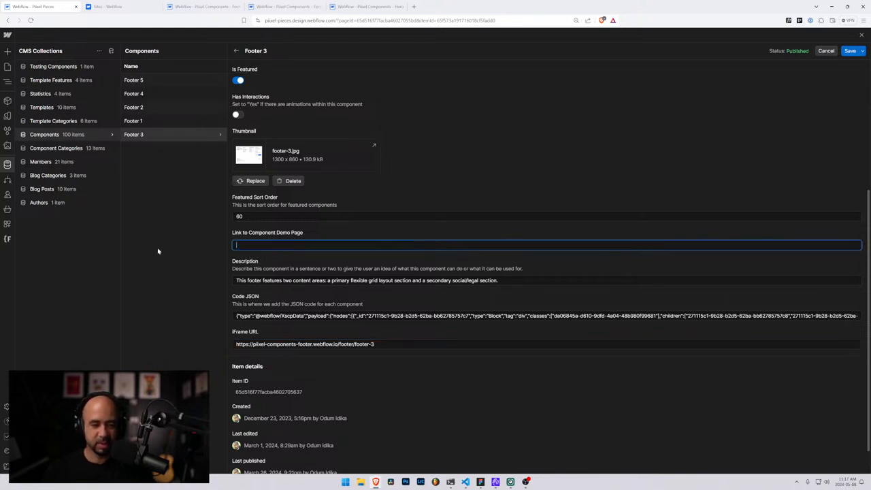
pyautogui.click(850, 52)
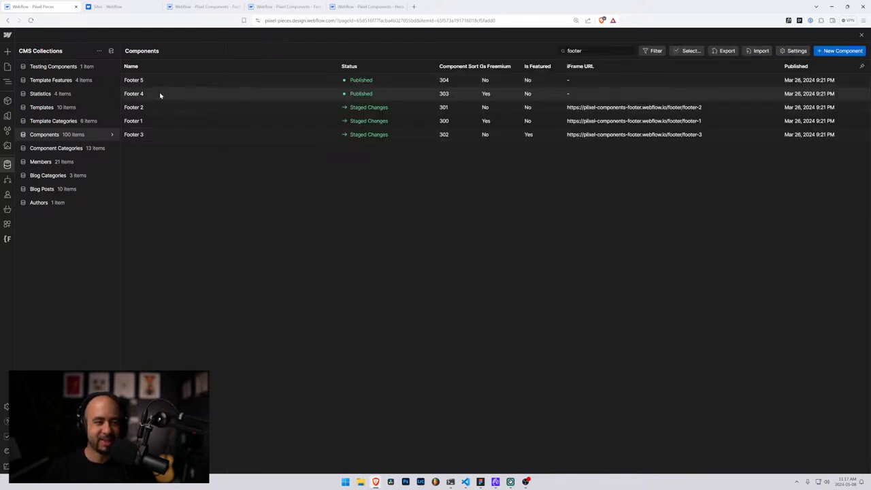
pyautogui.click(160, 96)
pyautogui.scroll(-5, 269, 272)
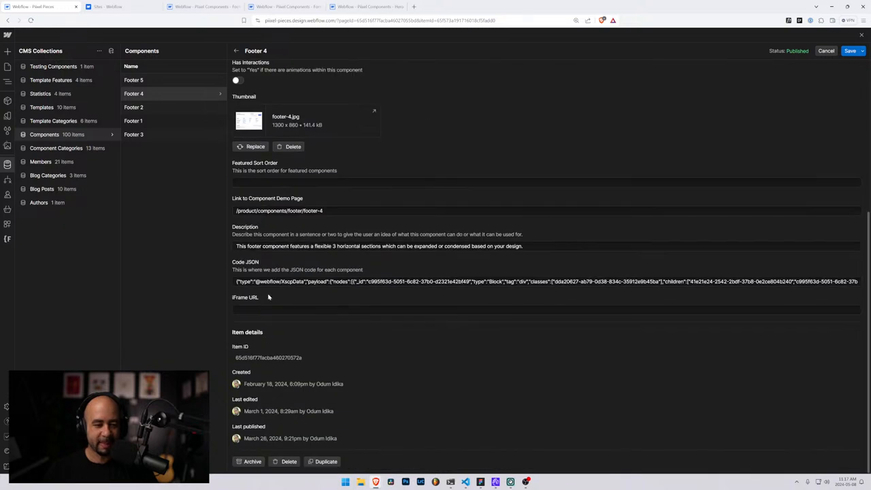
pyautogui.click(269, 310)
pyautogui.hotkey('ctrl', 'v')
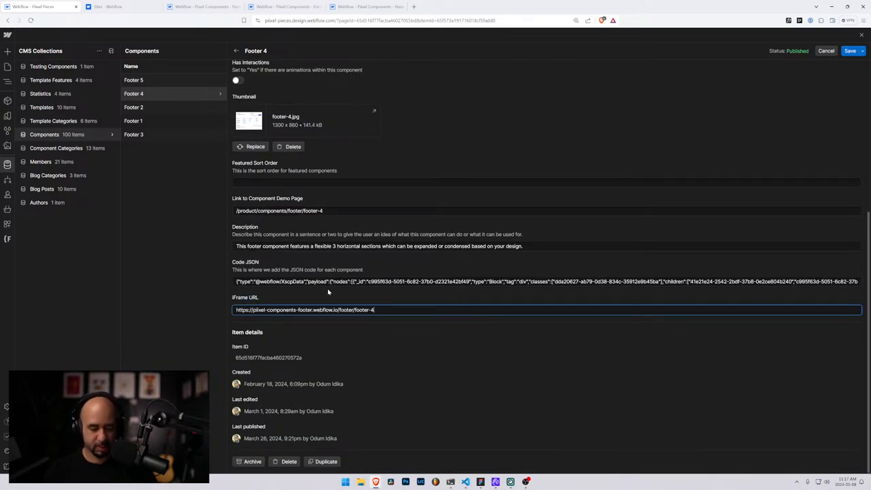
pyautogui.click(320, 210)
pyautogui.hotkey('ctrl', 'a')
pyautogui.press('BackSpace')
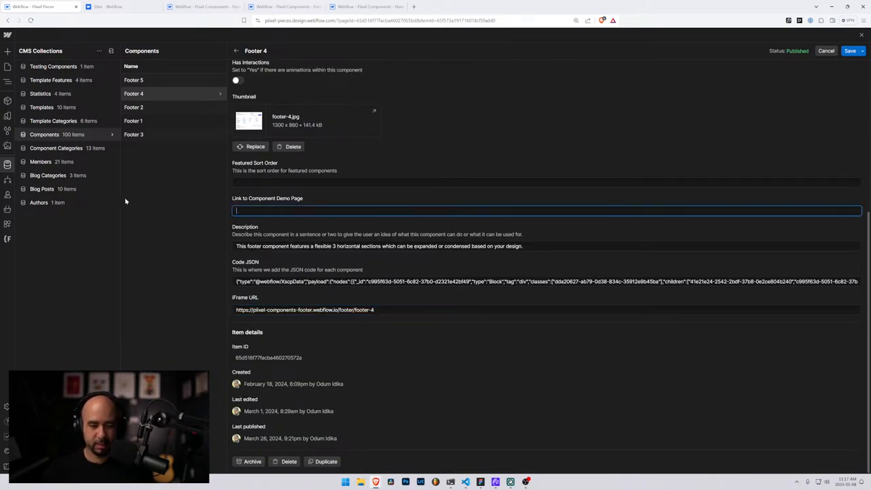
pyautogui.click(850, 52)
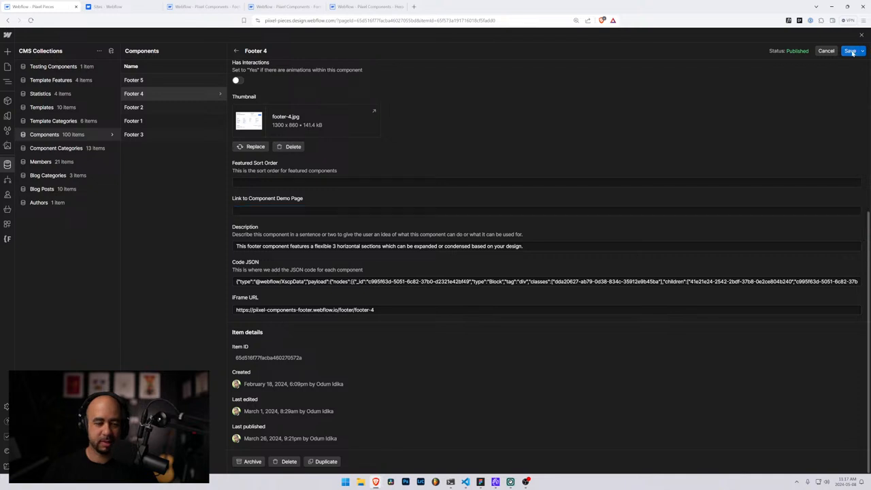
pyautogui.click(202, 82)
pyautogui.scroll(-3, 312, 364)
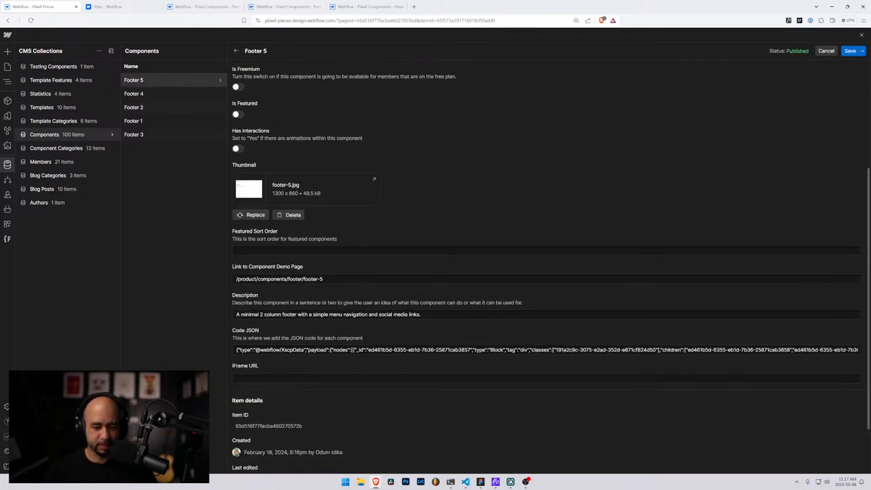
pyautogui.click(312, 377)
pyautogui.write('https://piixel-components-footer.webflow.io/footer/footer-1')
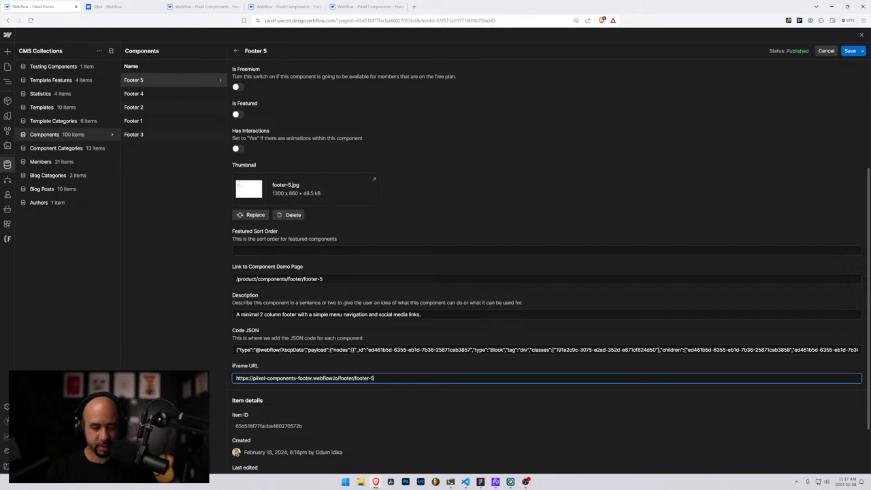
pyautogui.moveTo(334, 279); pyautogui.dragTo(124, 272)
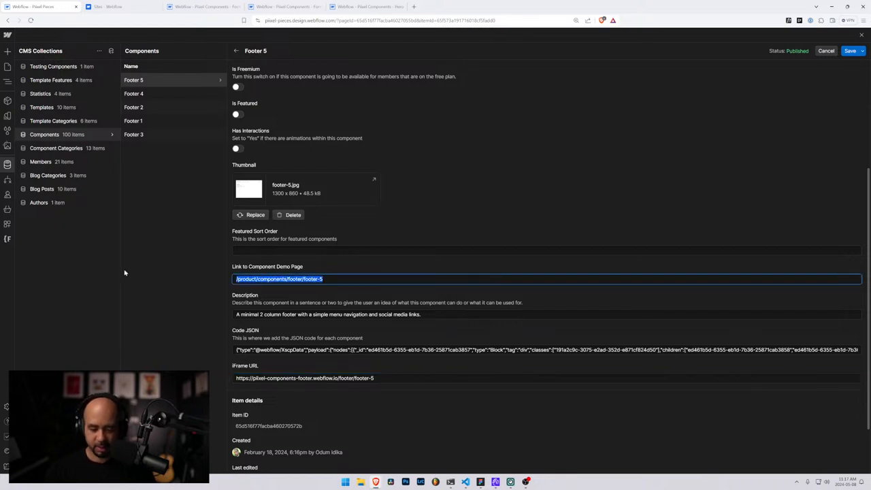
pyautogui.press('BackSpace')
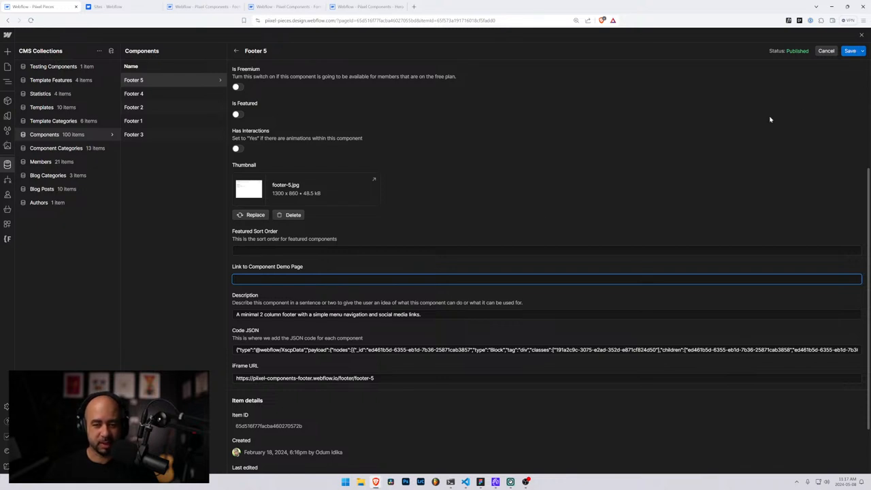
pyautogui.click(851, 51)
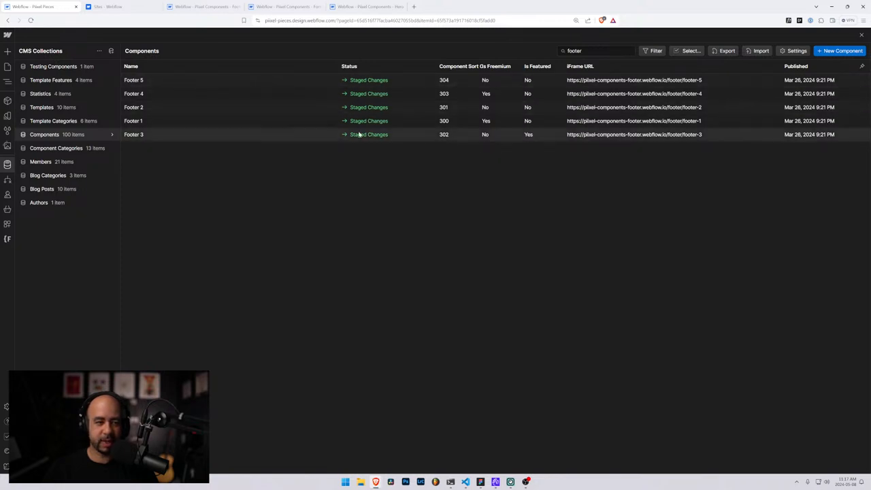
# - Close the footer components site, copy the URL of Form 1's staging page from the forms components site and close both forms pages
pyautogui.click(205, 7)
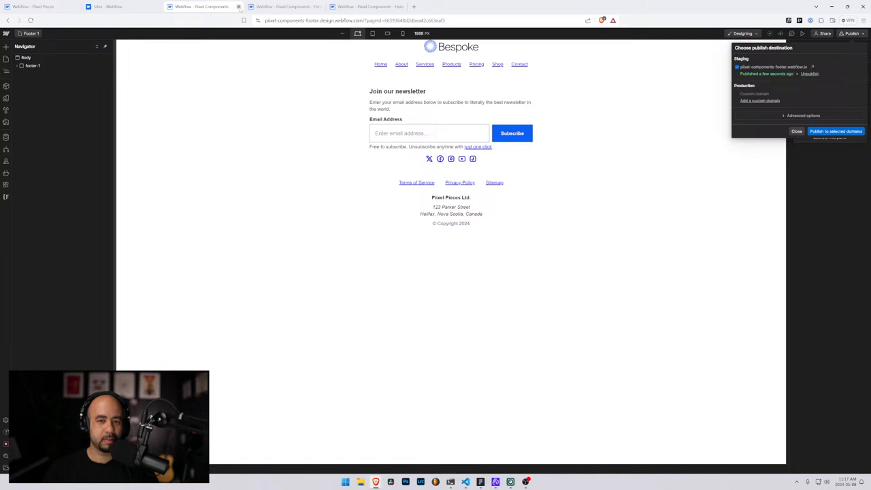
pyautogui.click(238, 7)
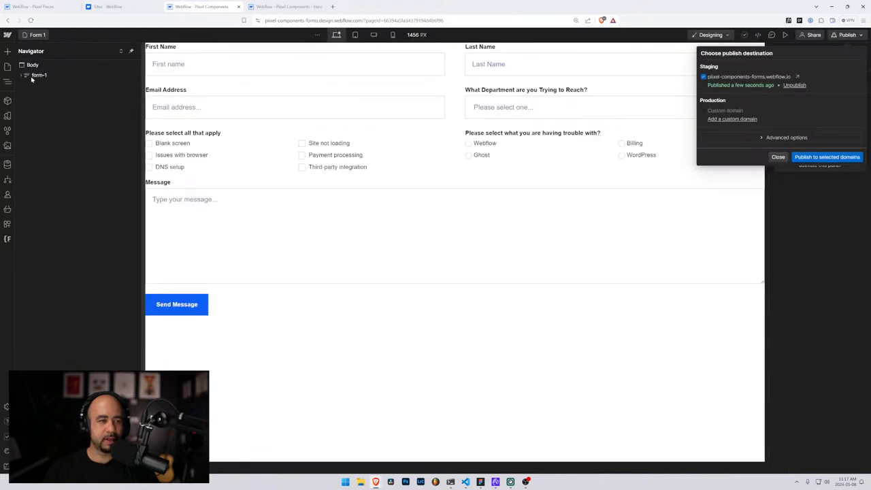
pyautogui.click(31, 78)
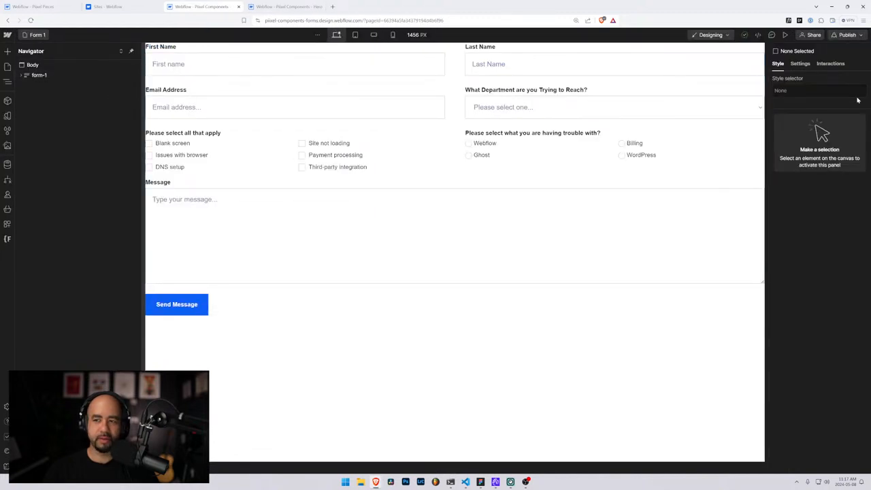
pyautogui.click(860, 35)
pyautogui.click(795, 78)
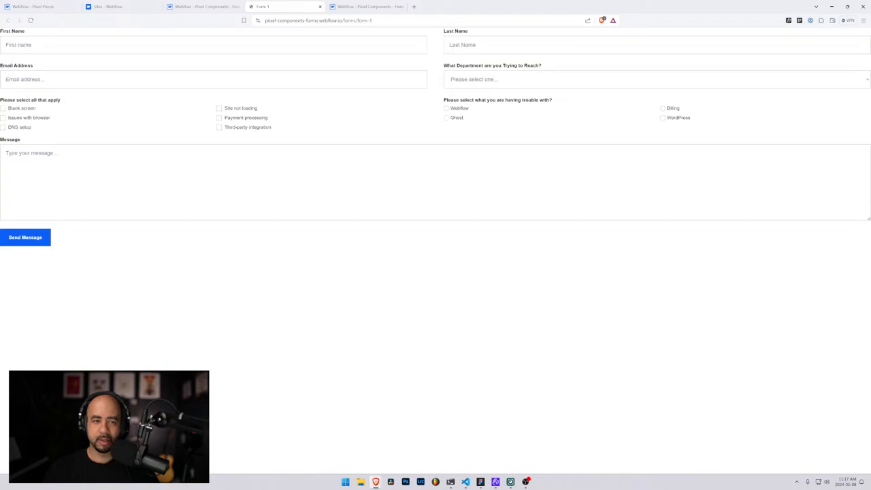
pyautogui.click(381, 20)
pyautogui.hotkey('ctrl', 'c')
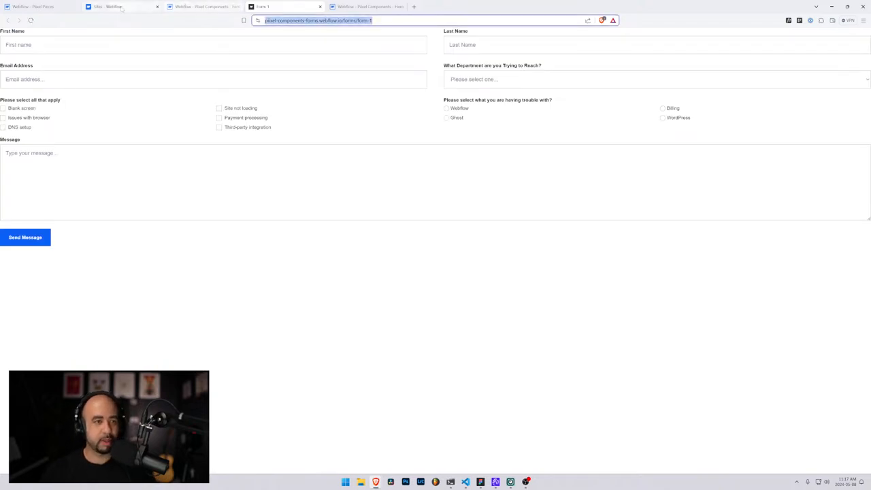
pyautogui.click(319, 6)
pyautogui.click(238, 6)
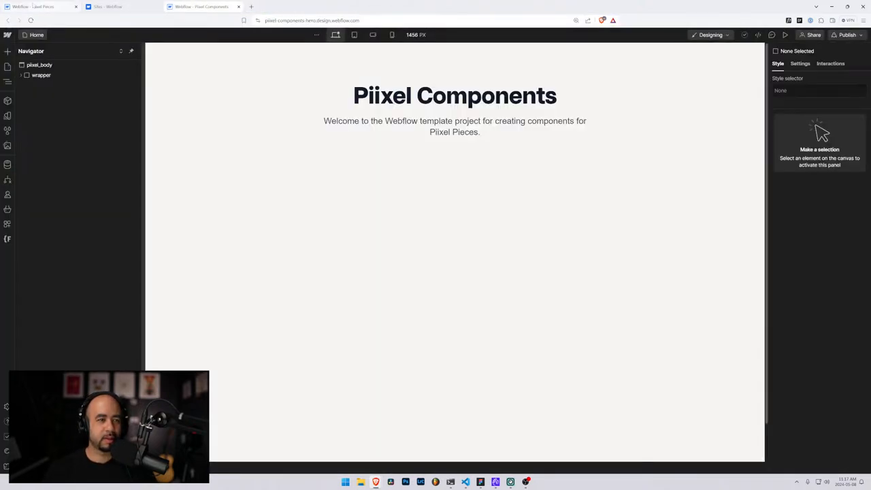
# - Search the Piixel Pieces Components collection for "form" instead of "footer"
pyautogui.click(32, 6)
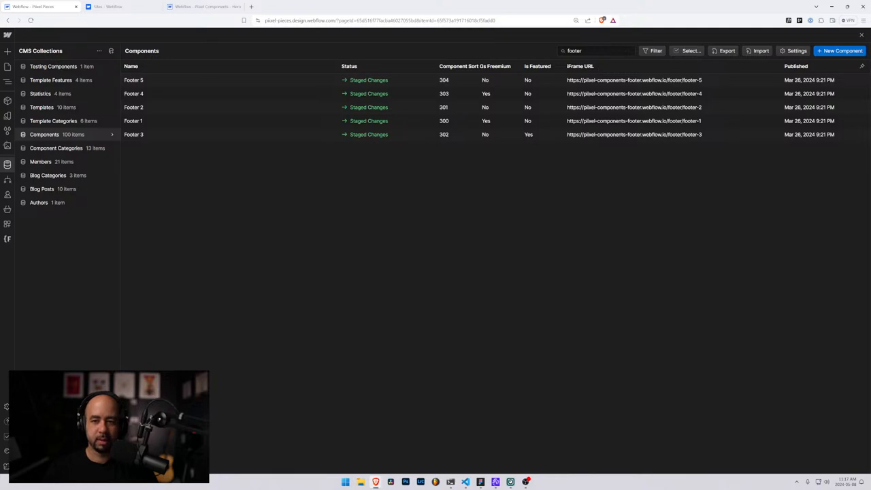
pyautogui.moveTo(624, 51); pyautogui.dragTo(482, 43)
pyautogui.write('form')
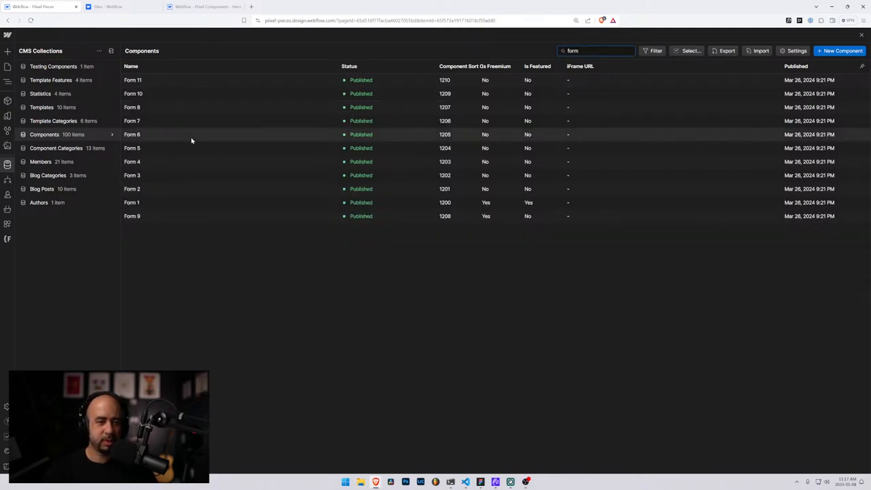
pyautogui.click(141, 206)
pyautogui.scroll(-10, 291, 350)
pyautogui.click(236, 309)
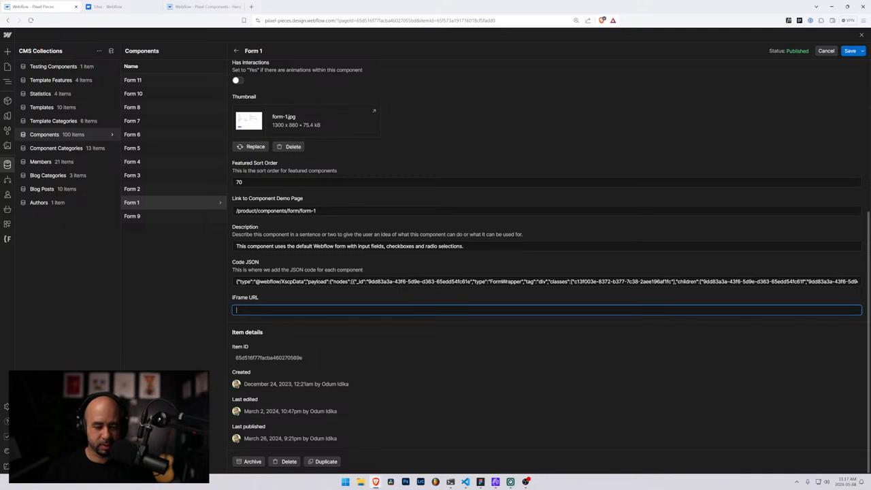
pyautogui.write('https://piixel-components-forms.webflow.io/forms/form-1')
pyautogui.moveTo(326, 210); pyautogui.dragTo(184, 202)
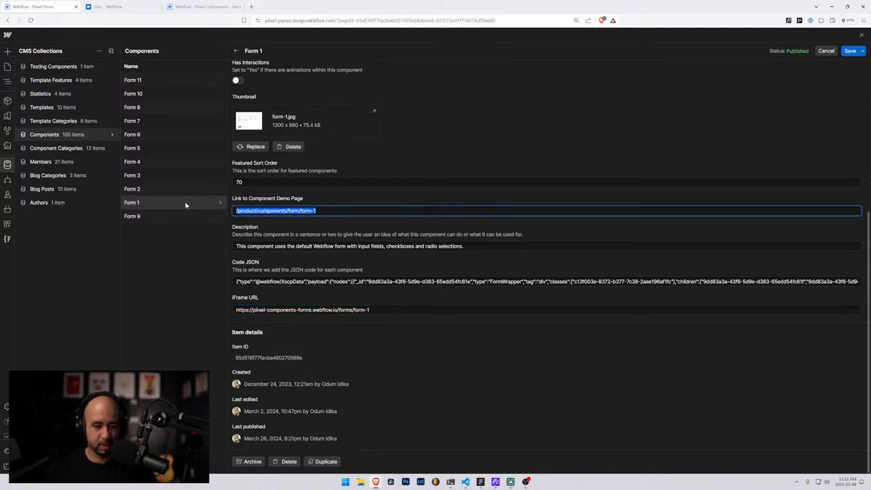
pyautogui.press('BackSpace')
pyautogui.click(852, 51)
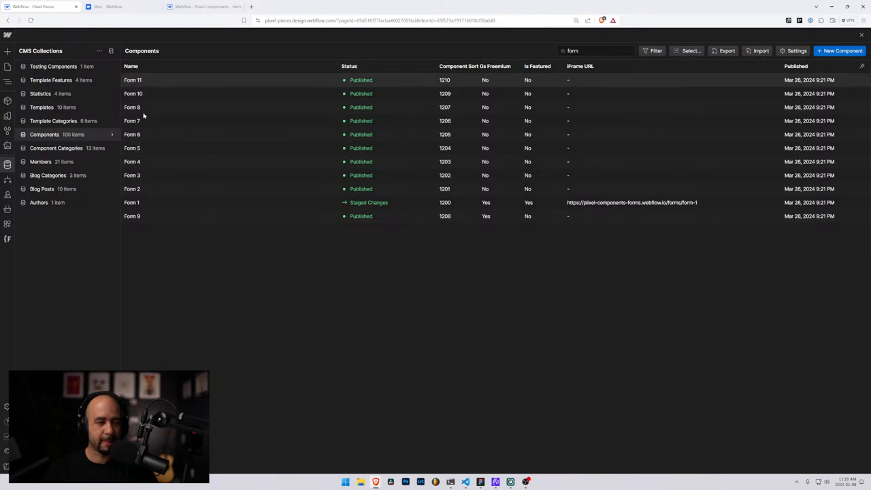
pyautogui.click(136, 217)
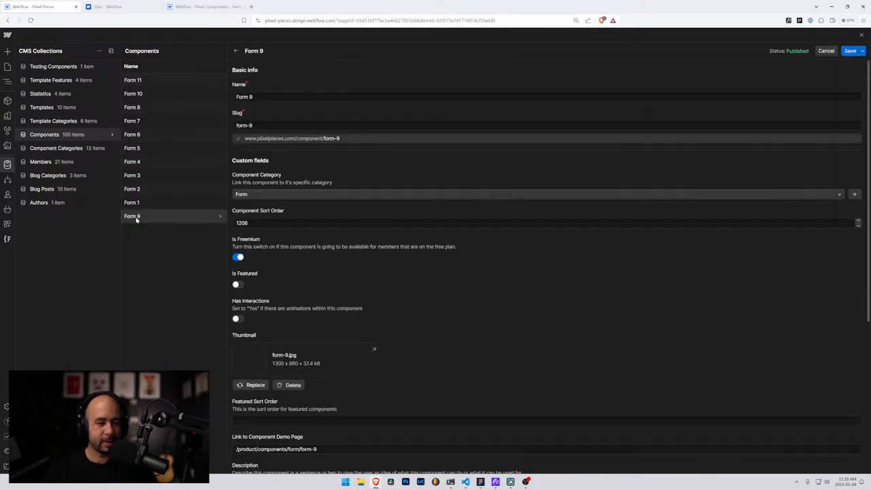
pyautogui.scroll(-3, 408, 272)
pyautogui.click(268, 345)
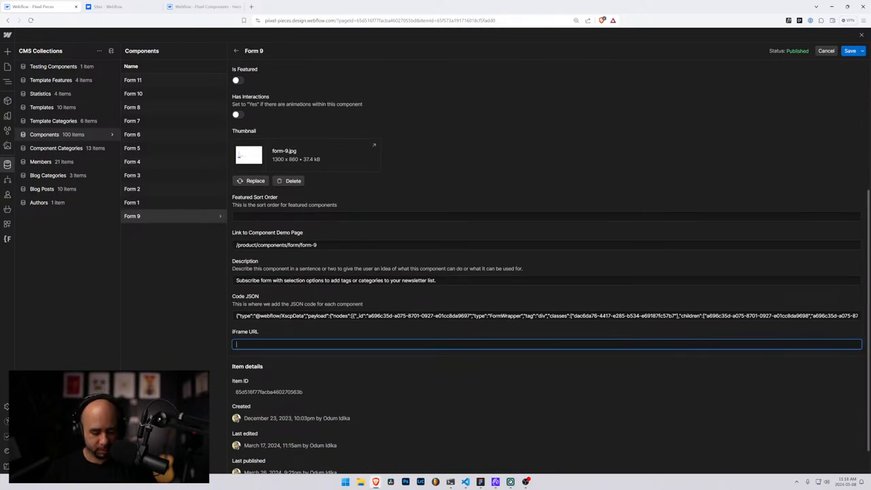
pyautogui.hotkey('ctrl', 'v')
pyautogui.moveTo(319, 245); pyautogui.dragTo(181, 244)
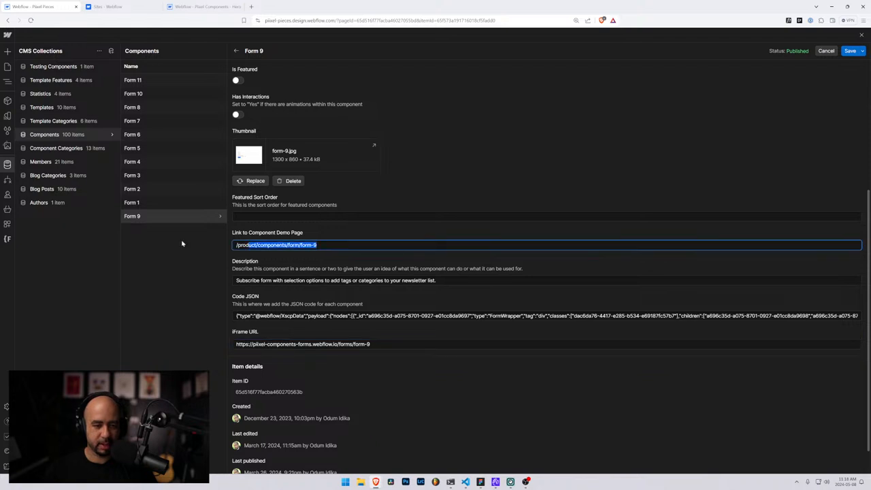
pyautogui.press('BackSpace')
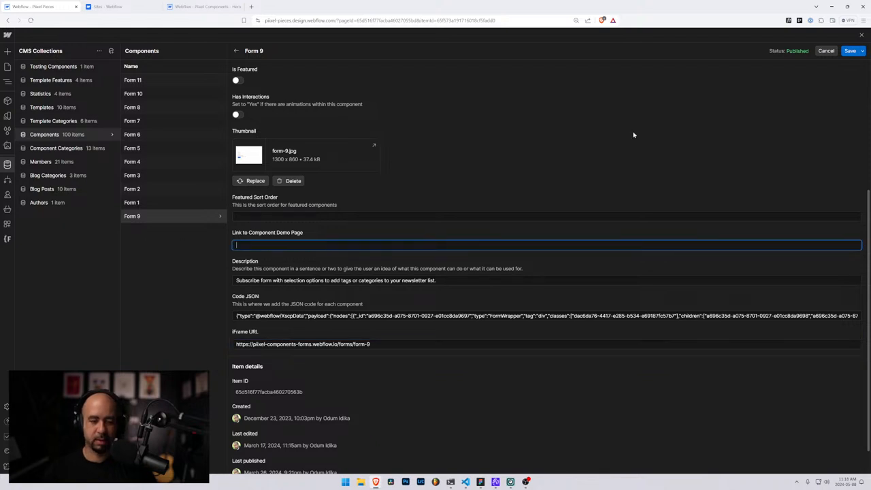
pyautogui.click(849, 51)
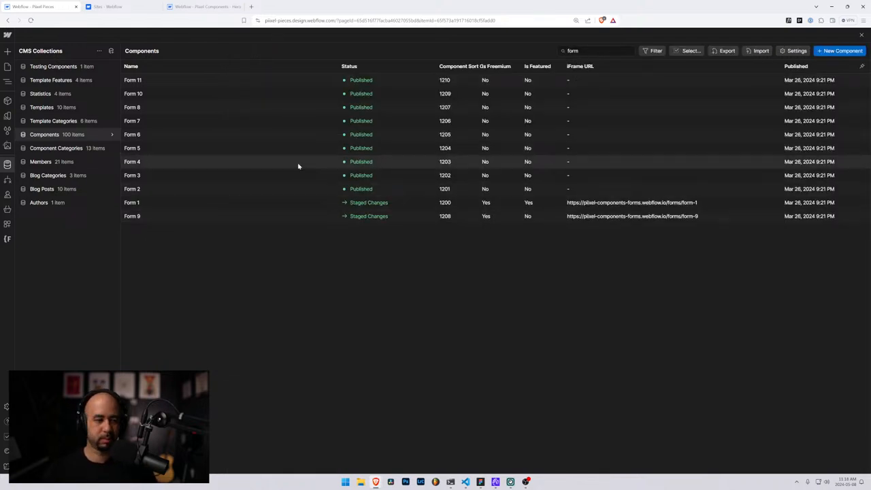
pyautogui.click(159, 192)
pyautogui.scroll(-4, 333, 367)
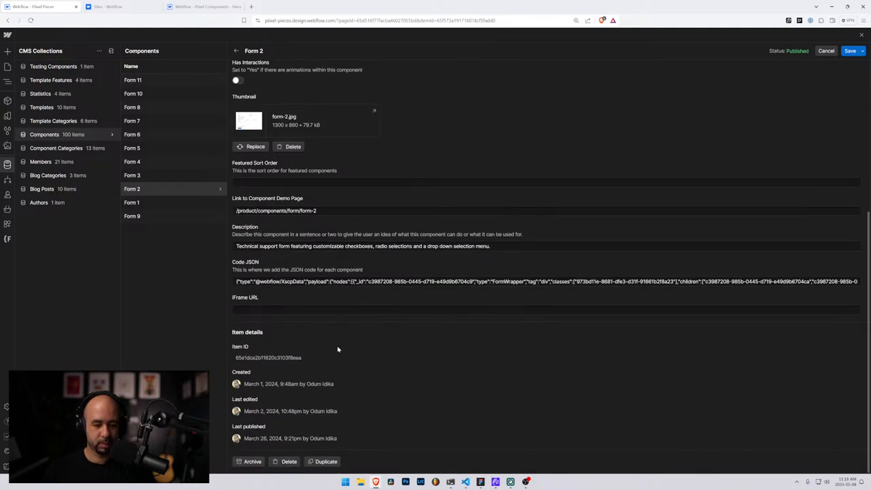
pyautogui.click(237, 309)
pyautogui.write('https://piixel-components-forms.webflow.io/forms/form-1')
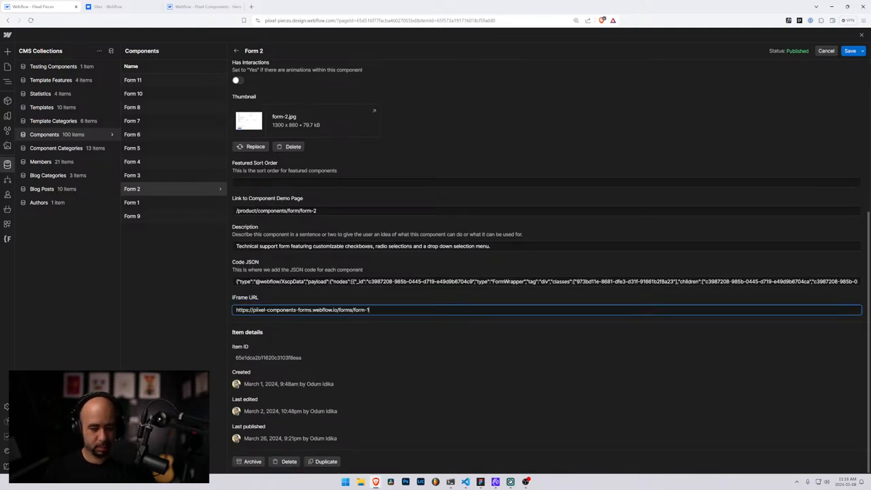
pyautogui.moveTo(321, 210); pyautogui.dragTo(130, 202)
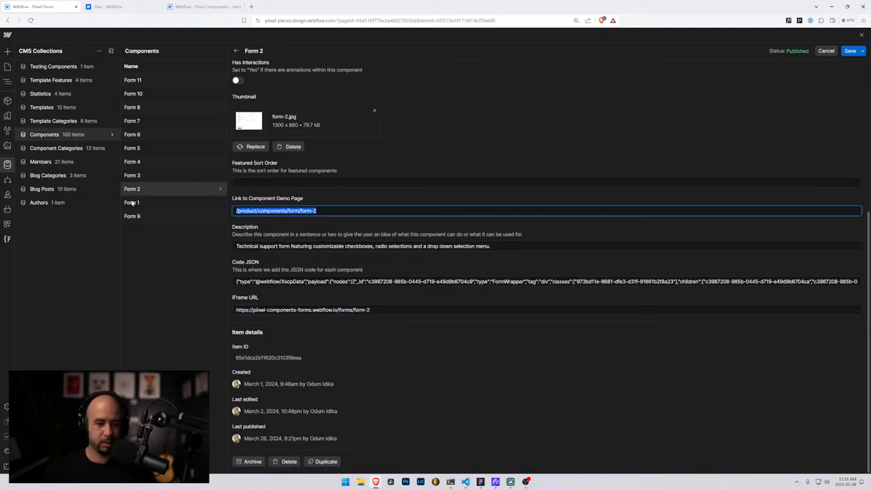
pyautogui.press('BackSpace')
pyautogui.click(848, 51)
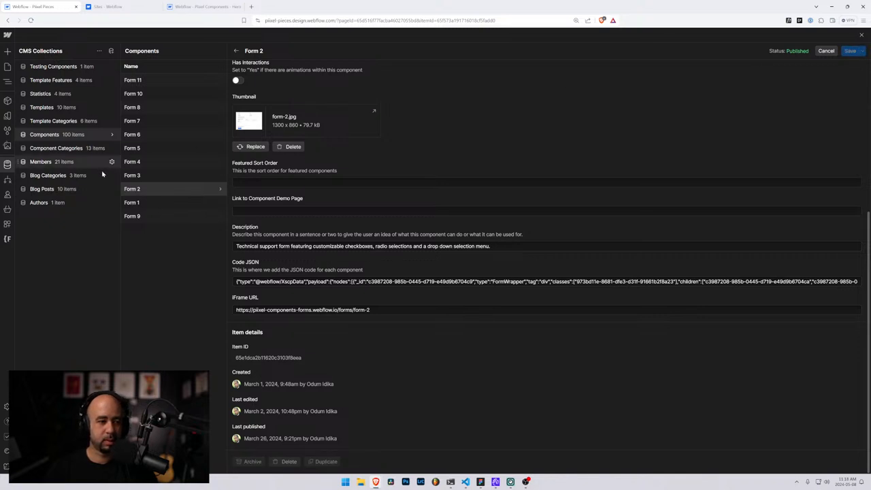
pyautogui.click(142, 175)
pyautogui.scroll(-5, 264, 310)
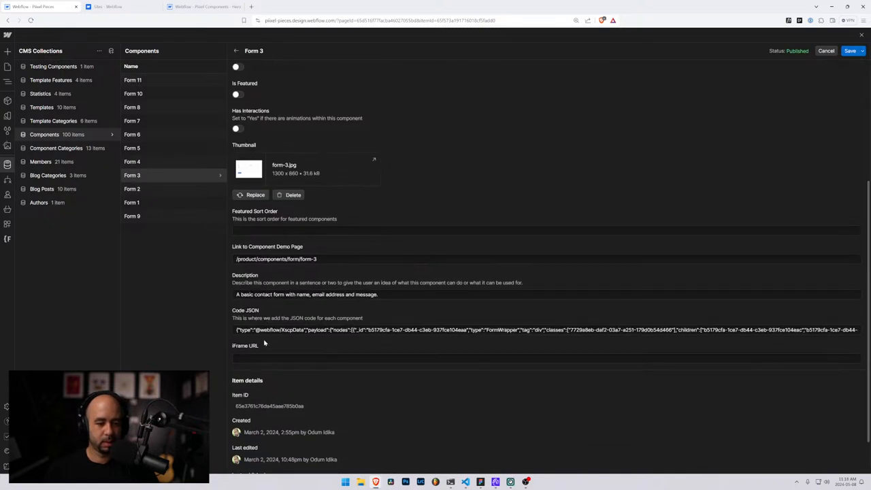
pyautogui.click(267, 312)
pyautogui.hotkey('ctrl', 'v')
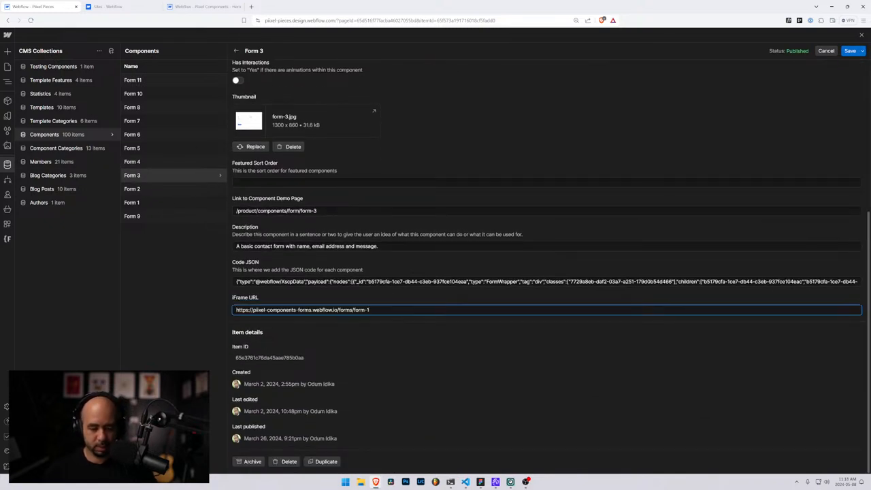
pyautogui.moveTo(320, 210); pyautogui.dragTo(189, 202)
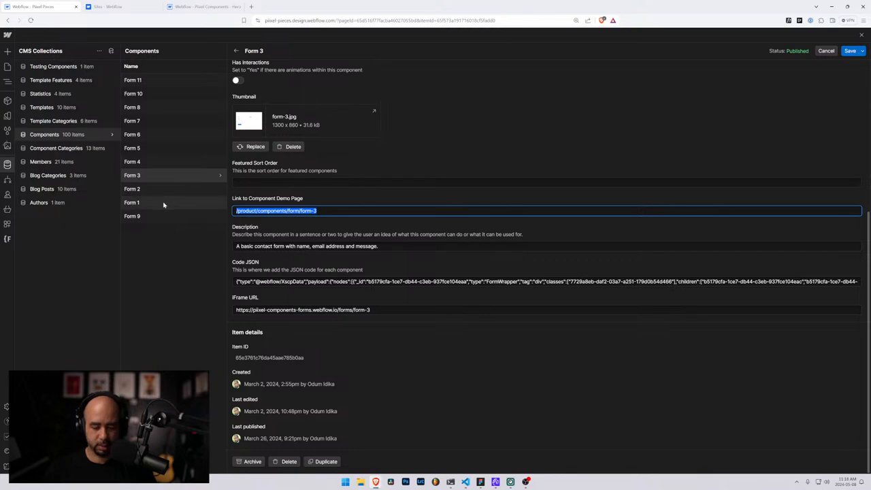
pyautogui.press('BackSpace')
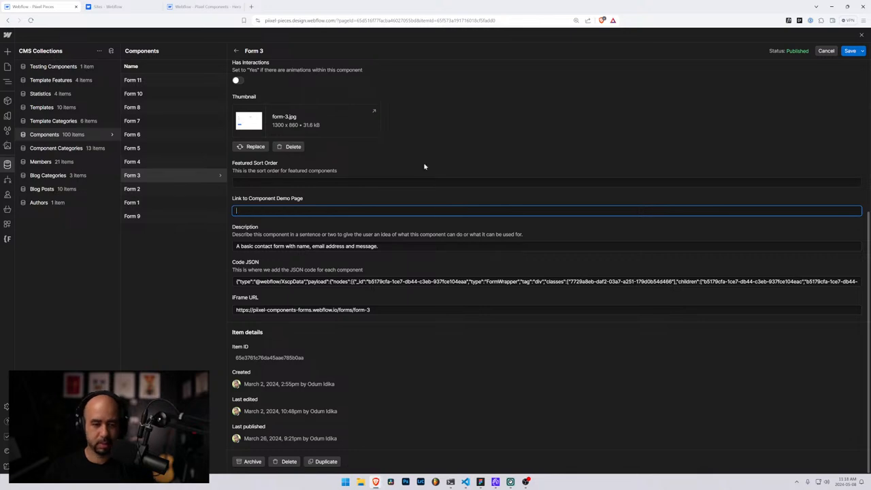
pyautogui.click(850, 51)
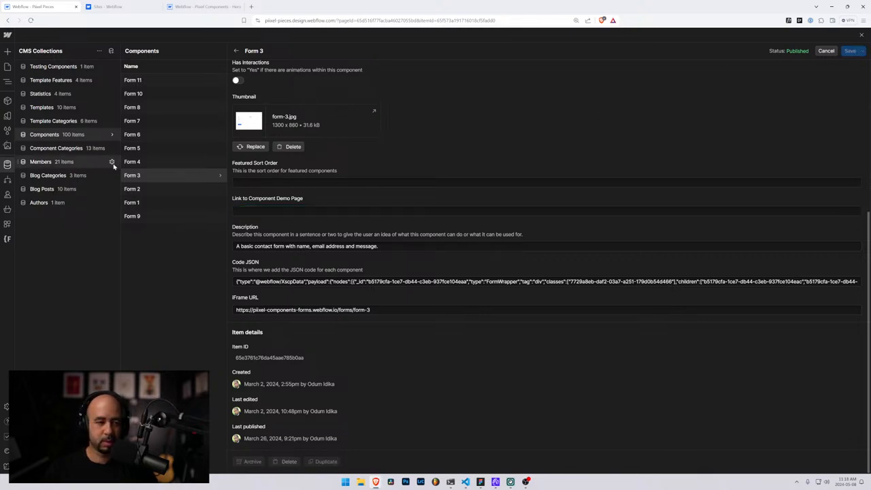
pyautogui.click(158, 163)
pyautogui.scroll(-5, 330, 385)
pyautogui.click(286, 310)
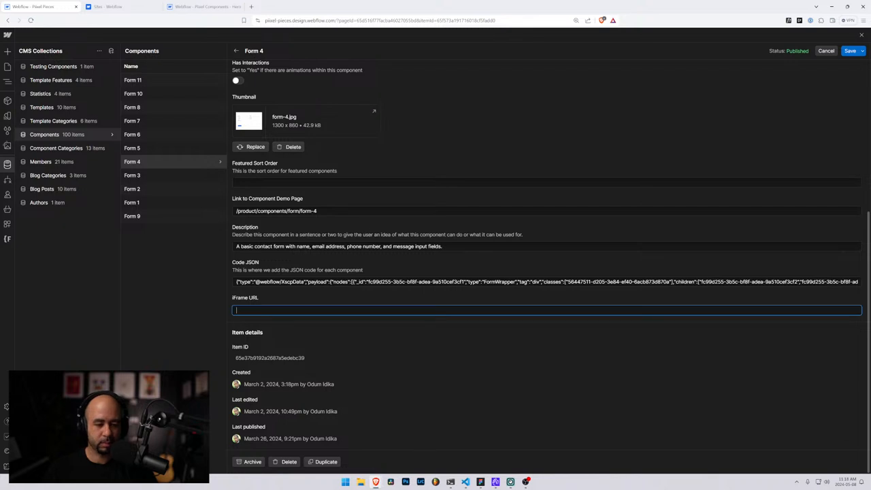
pyautogui.write('https://pixel-components-forms.webflow.io/forms/form-1')
pyautogui.click(238, 211)
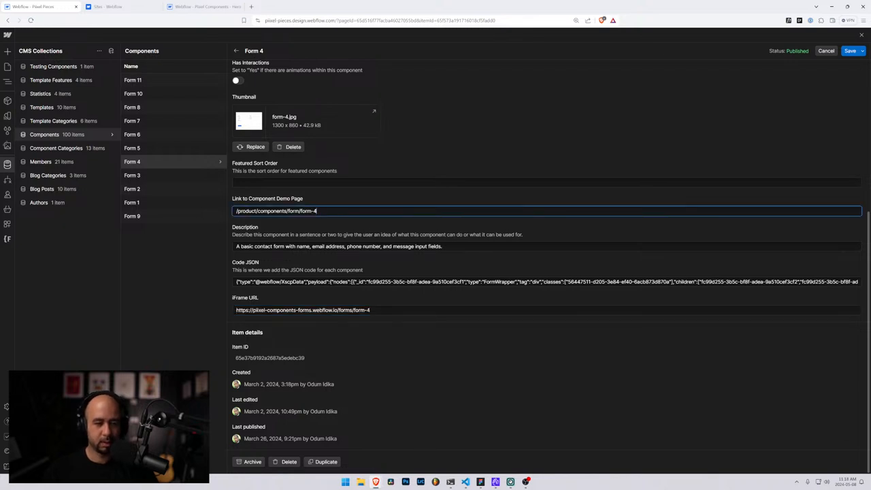
pyautogui.hotkey('ctrl', 'a')
pyautogui.press('BackSpace')
pyautogui.click(850, 51)
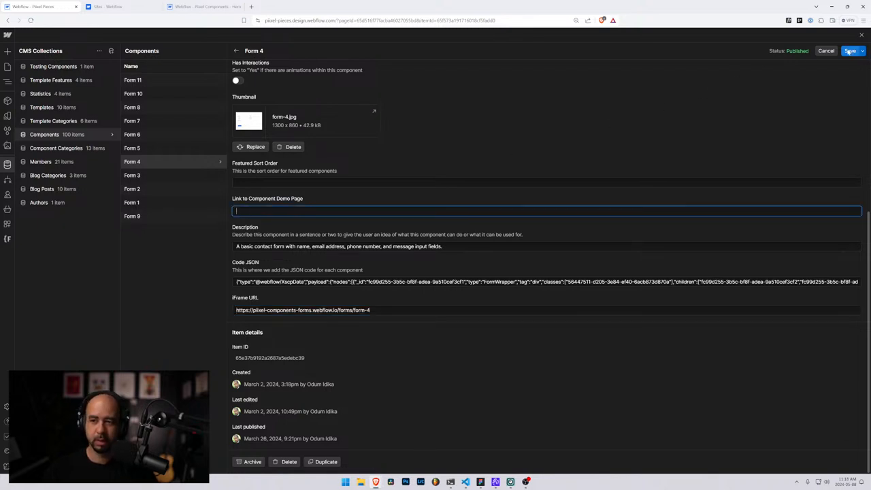
pyautogui.click(148, 155)
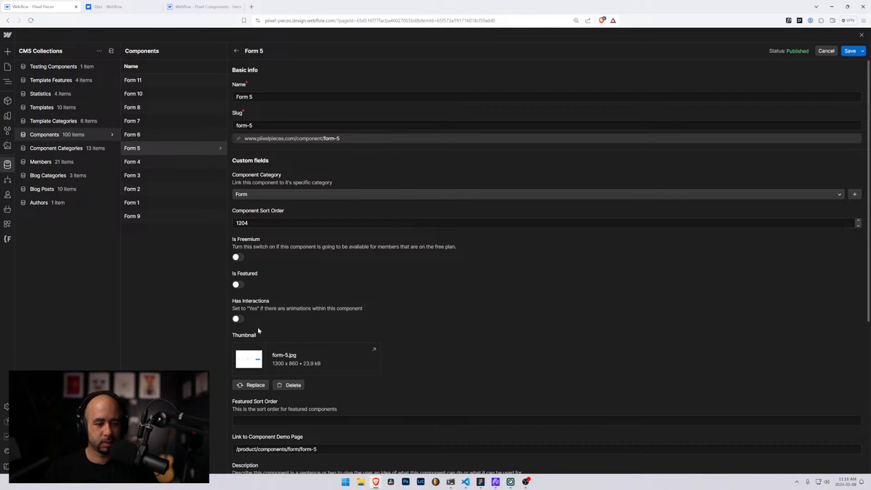
pyautogui.scroll(-3, 257, 329)
pyautogui.click(237, 378)
pyautogui.write('https://piixel-components-forms.webflow.io/forms/form-1')
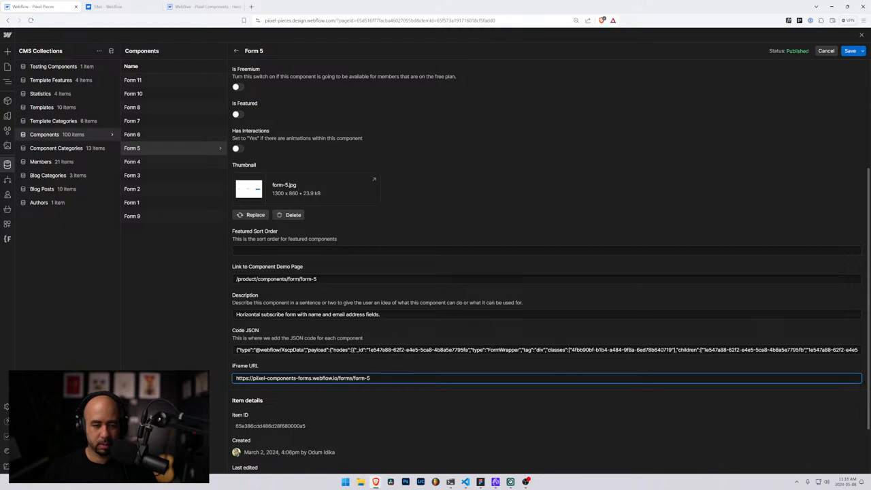
pyautogui.moveTo(317, 279); pyautogui.dragTo(179, 274)
pyautogui.press('BackSpace')
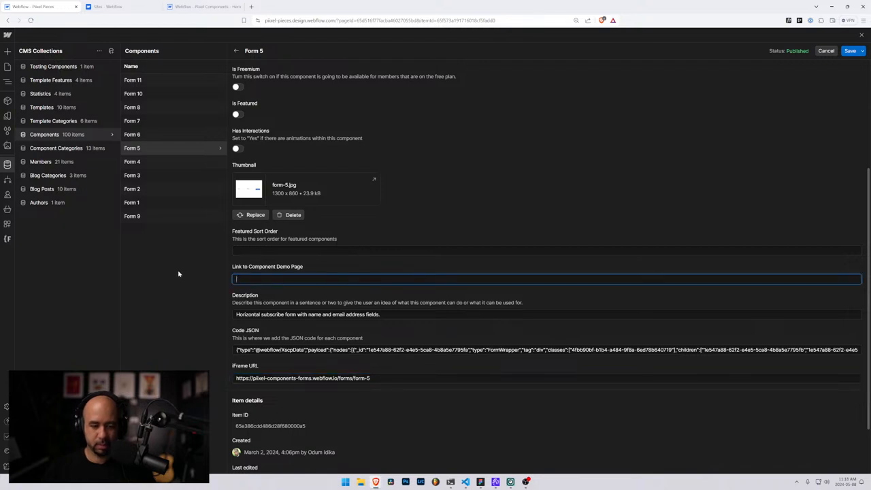
pyautogui.click(849, 52)
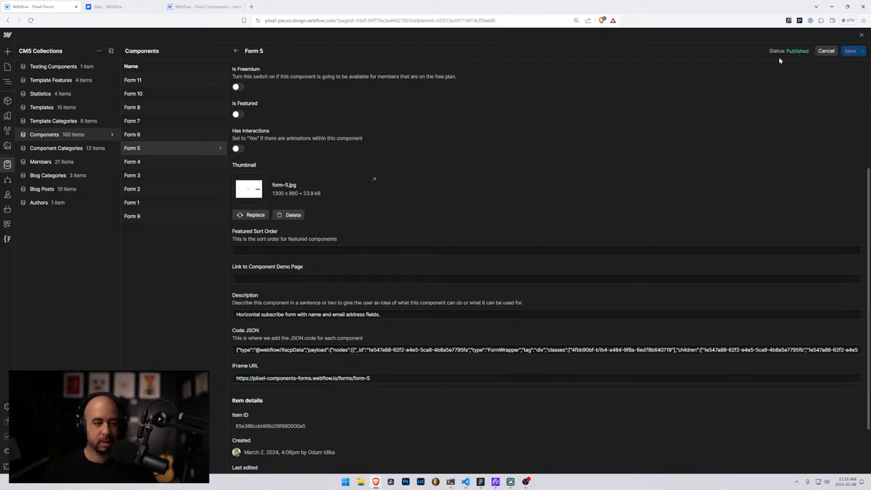
pyautogui.click(159, 134)
pyautogui.scroll(-3, 327, 360)
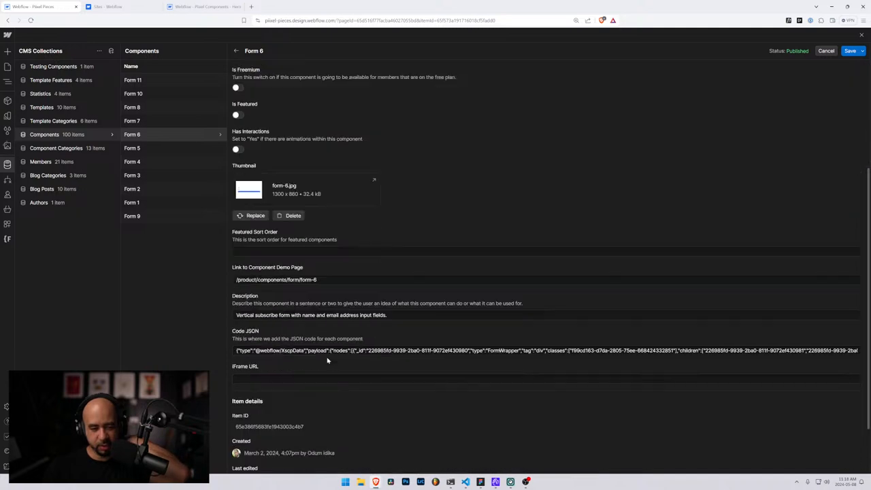
pyautogui.scroll(-1, 326, 361)
pyautogui.click(314, 344)
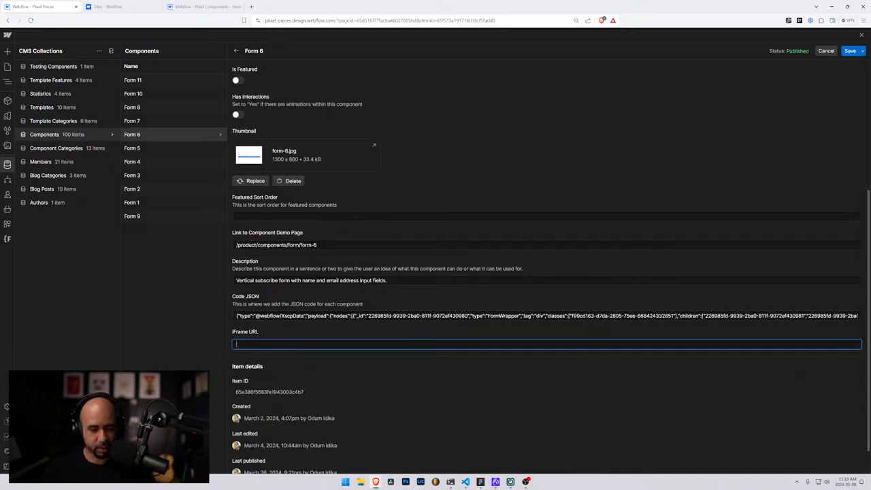
pyautogui.write('https://pixel-components-forms.webflow.io/forms/form-1')
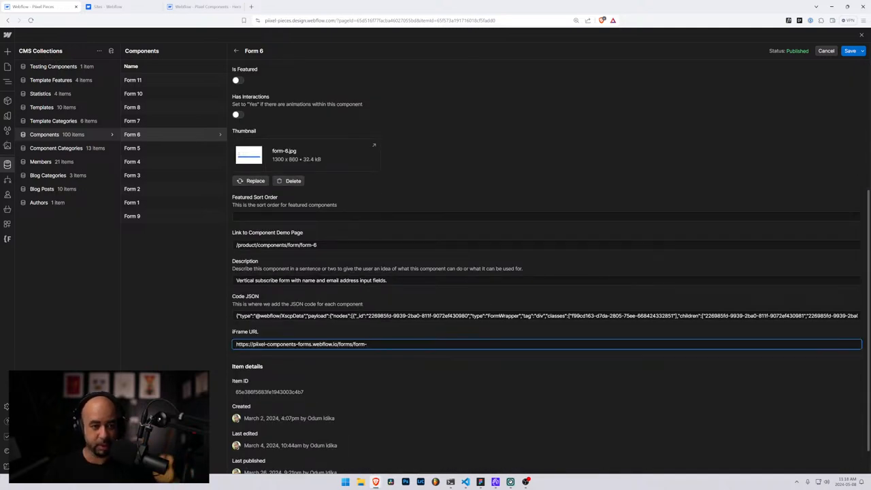
pyautogui.moveTo(324, 246); pyautogui.dragTo(216, 244)
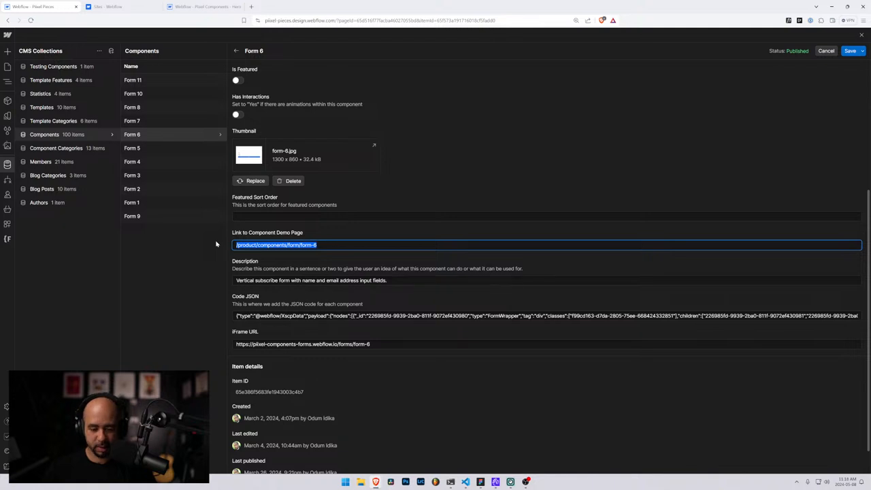
pyautogui.press('BackSpace')
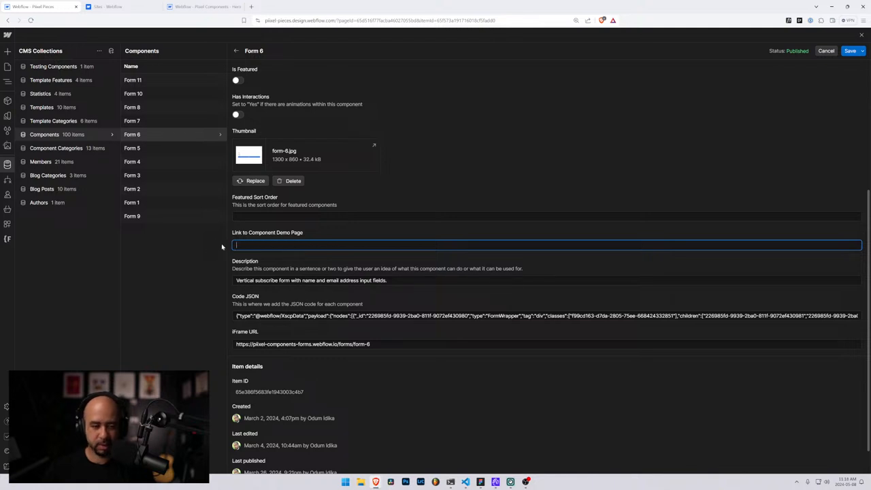
# - Save the changes made to the Form 6 component item
pyautogui.click(849, 51)
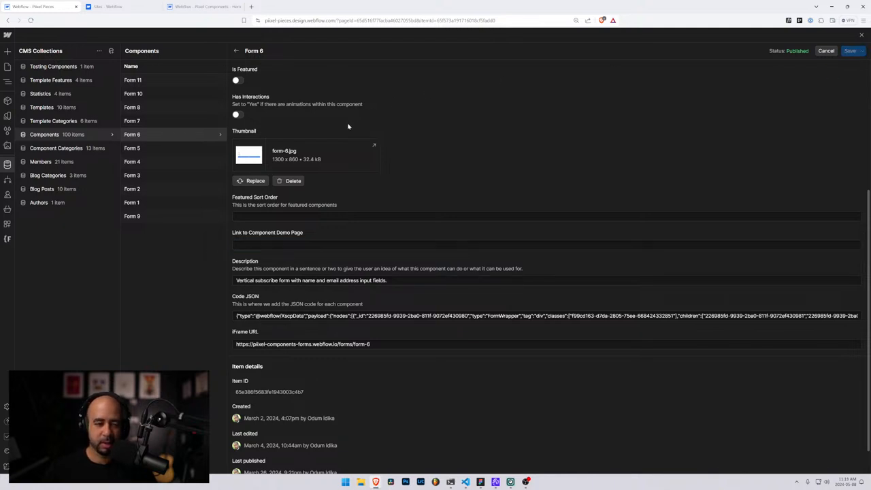
pyautogui.click(245, 119)
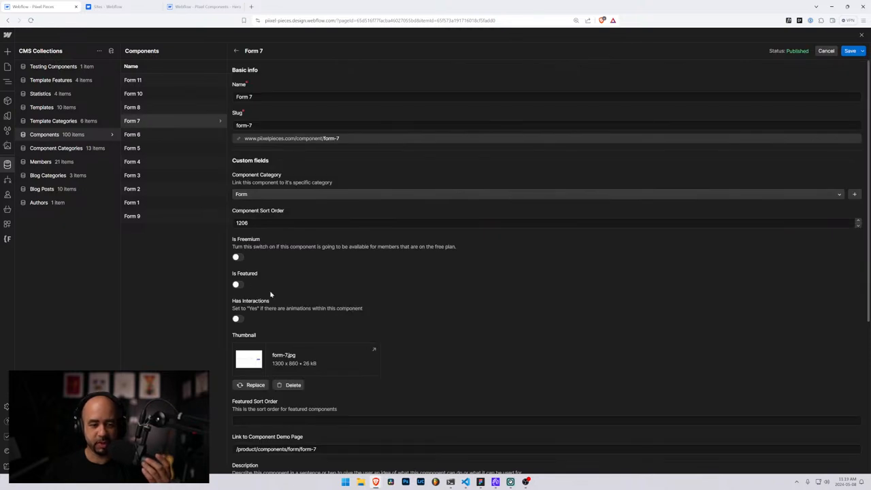
pyautogui.scroll(-4, 265, 306)
pyautogui.click(258, 340)
pyautogui.write('https://pixel-components-forms.webflow.io/forms/form-7')
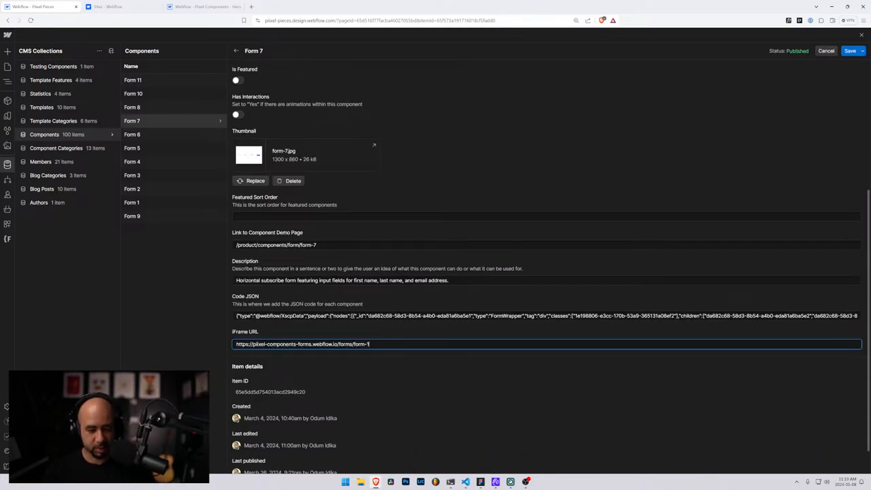
pyautogui.write('7')
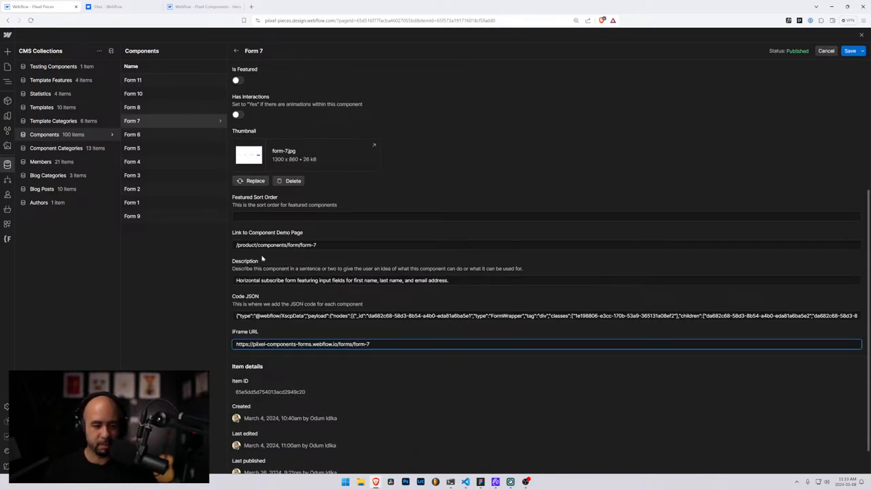
pyautogui.moveTo(324, 245); pyautogui.dragTo(177, 245)
pyautogui.press('BackSpace')
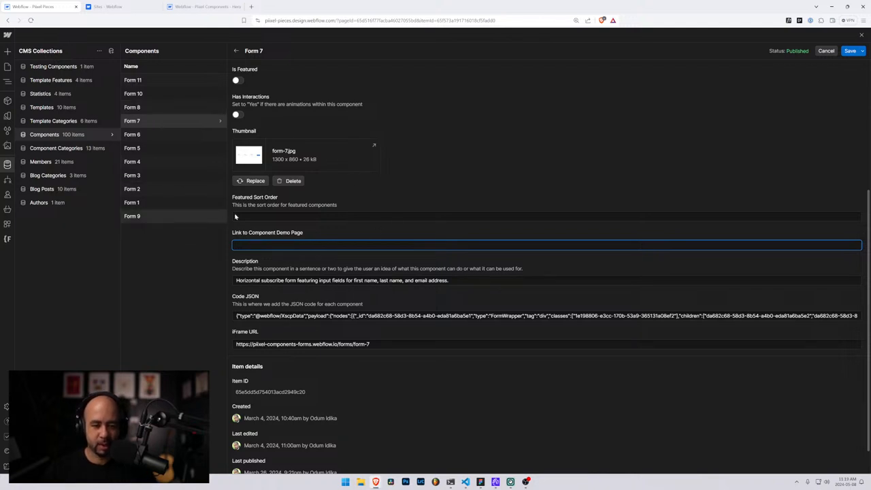
pyautogui.click(849, 51)
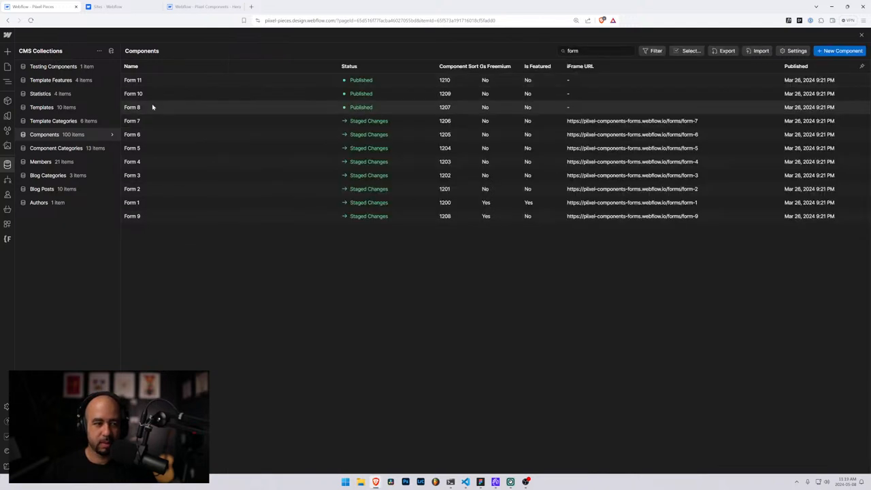
pyautogui.click(153, 107)
pyautogui.scroll(-5, 272, 363)
pyautogui.click(272, 344)
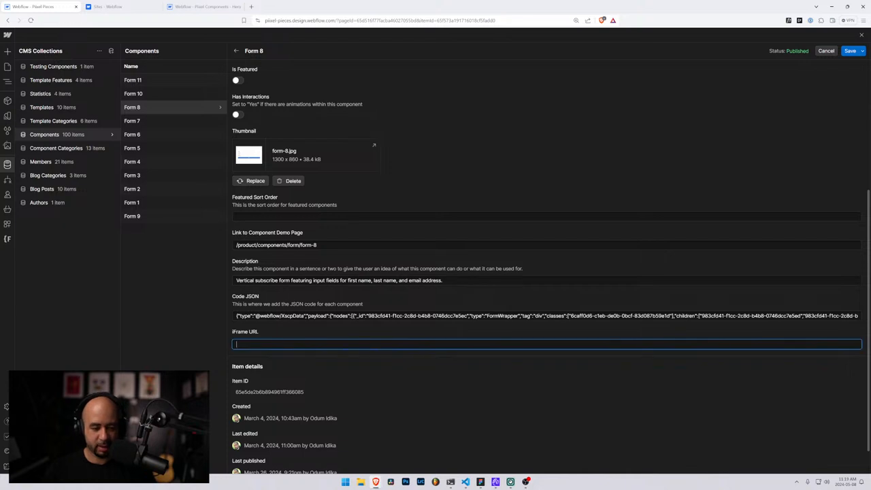
pyautogui.write('https://pixel-components-forms.webflow.io/forms/form-')
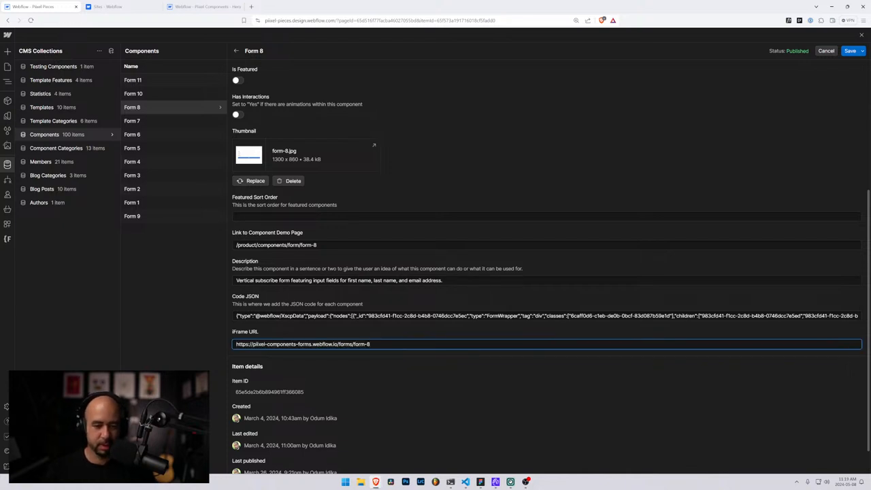
pyautogui.moveTo(320, 245); pyautogui.dragTo(130, 237)
pyautogui.press('BackSpace')
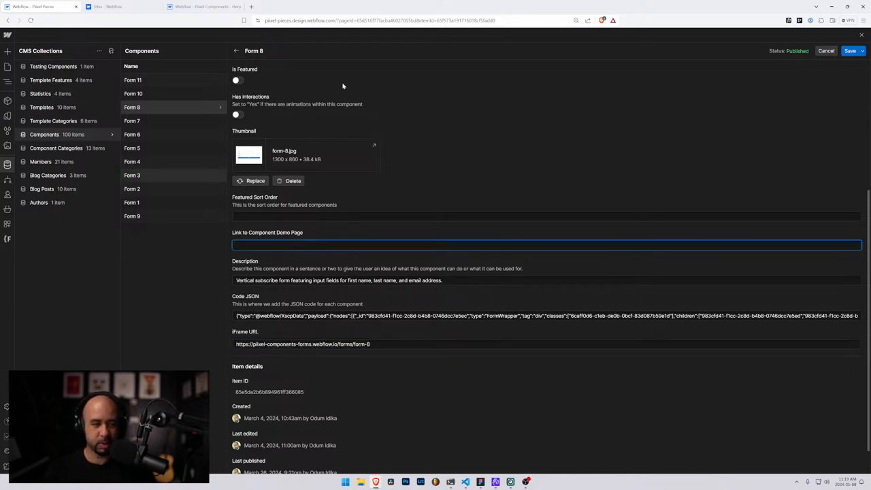
pyautogui.click(849, 51)
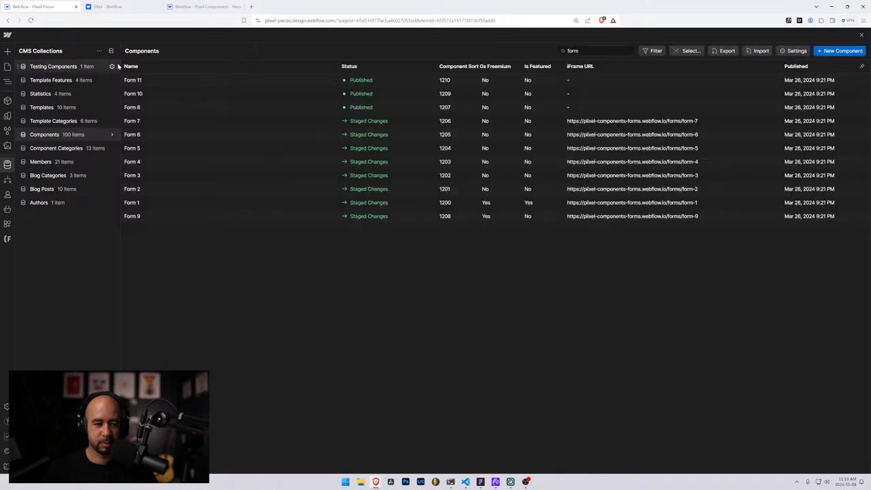
pyautogui.click(152, 94)
pyautogui.scroll(-5, 272, 361)
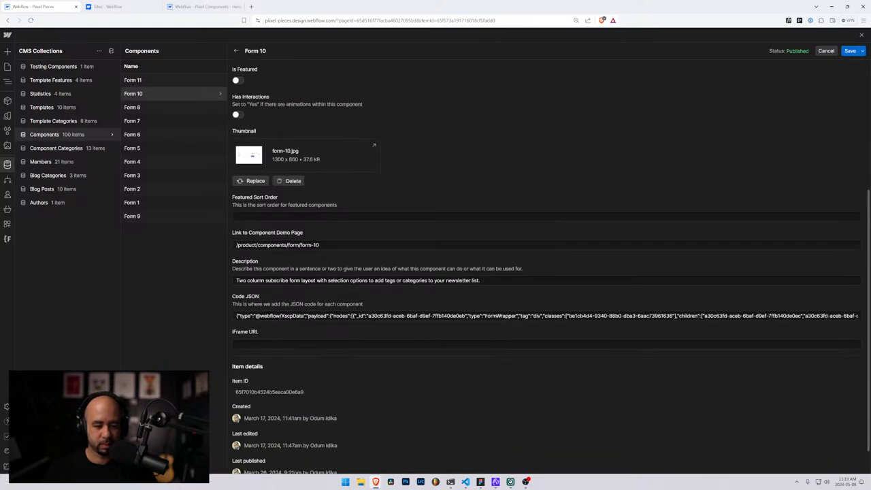
pyautogui.click(272, 344)
pyautogui.write('https://pixel-components-forms.webflow.io/forms/form-1')
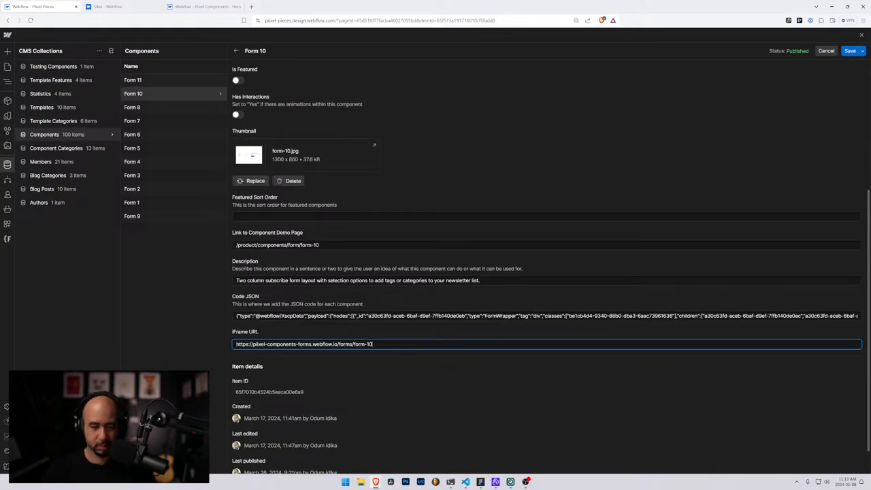
pyautogui.click(334, 245)
pyautogui.hotkey('ctrl', 'a')
pyautogui.press('BackSpace')
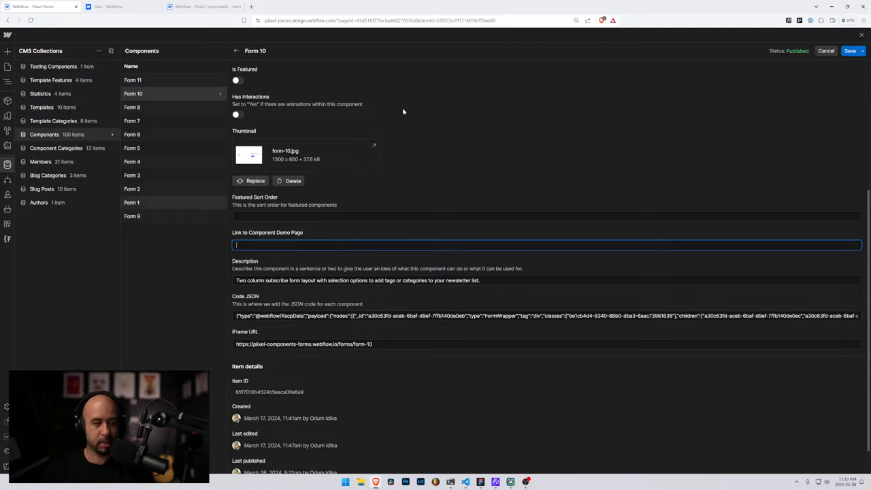
pyautogui.click(849, 51)
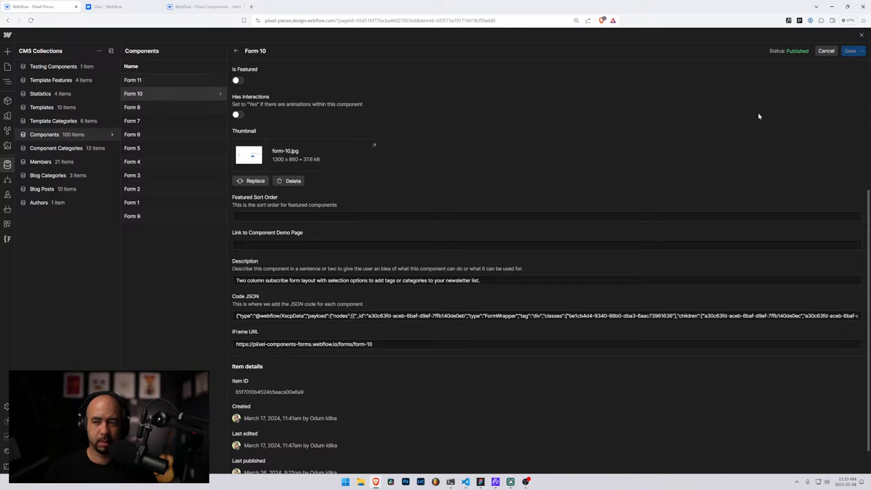
pyautogui.press('Escape')
pyautogui.click(170, 77)
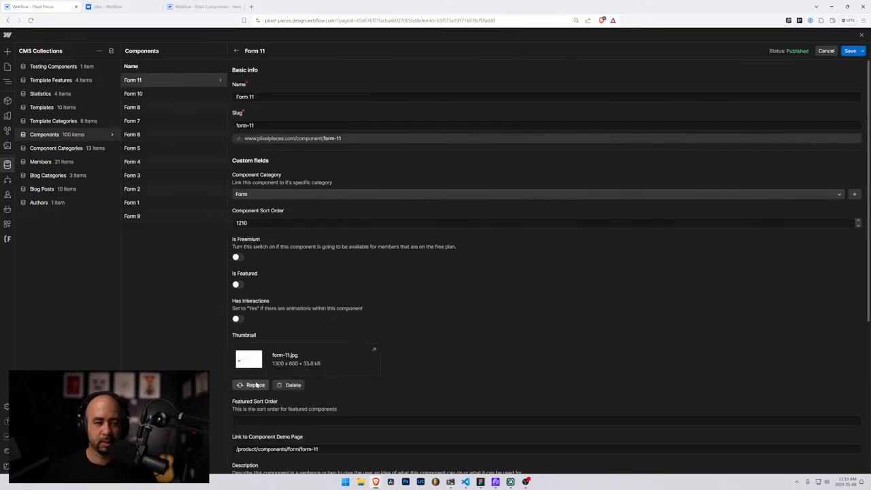
pyautogui.scroll(-4, 277, 339)
pyautogui.click(276, 310)
pyautogui.hotkey('ctrl', 'v')
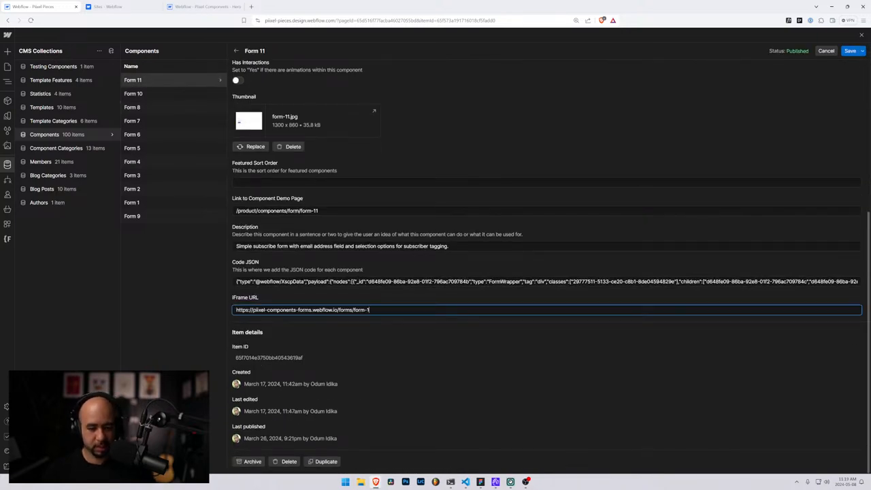
pyautogui.hotkey('shift', 'Tab')
pyautogui.press('BackSpace')
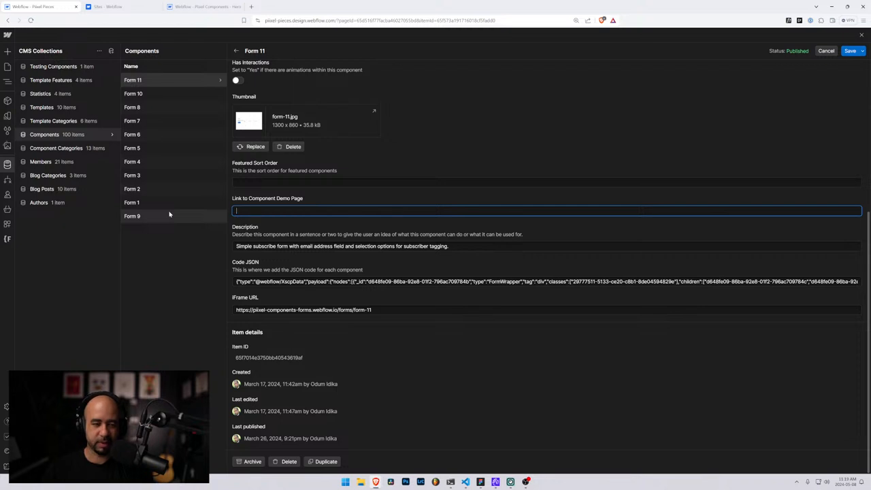
pyautogui.click(849, 51)
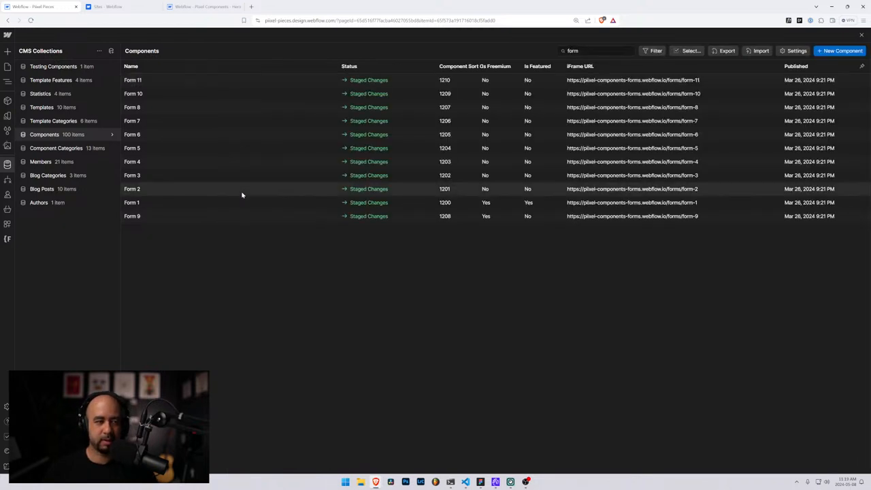
# - Switch to the Piixel Components hero project and open the Hero 1 page from its Hero folder
pyautogui.click(204, 7)
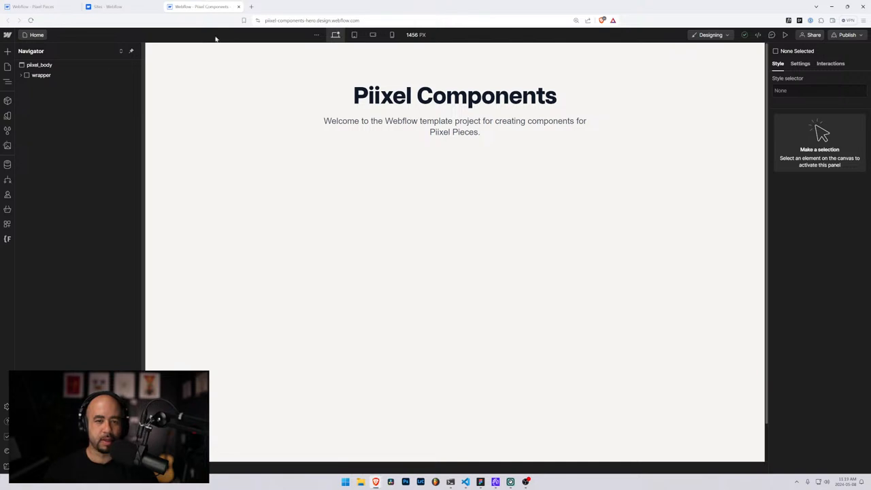
pyautogui.click(7, 67)
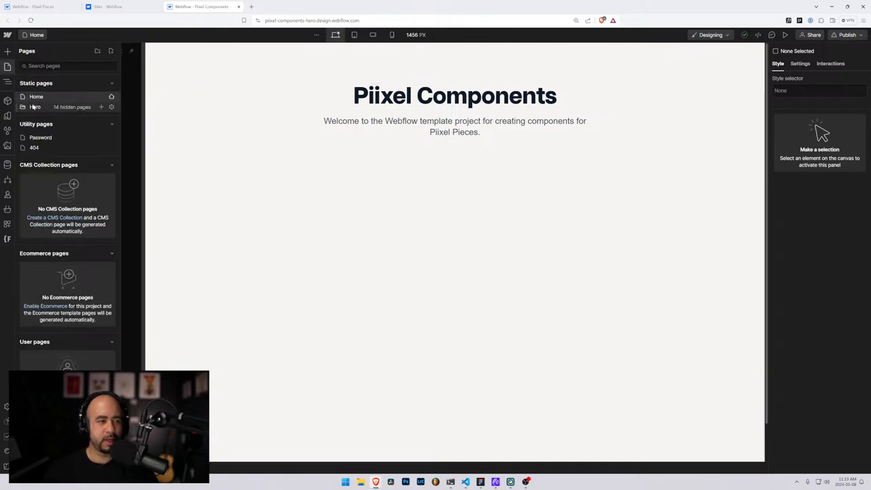
pyautogui.click(33, 107)
pyautogui.click(44, 116)
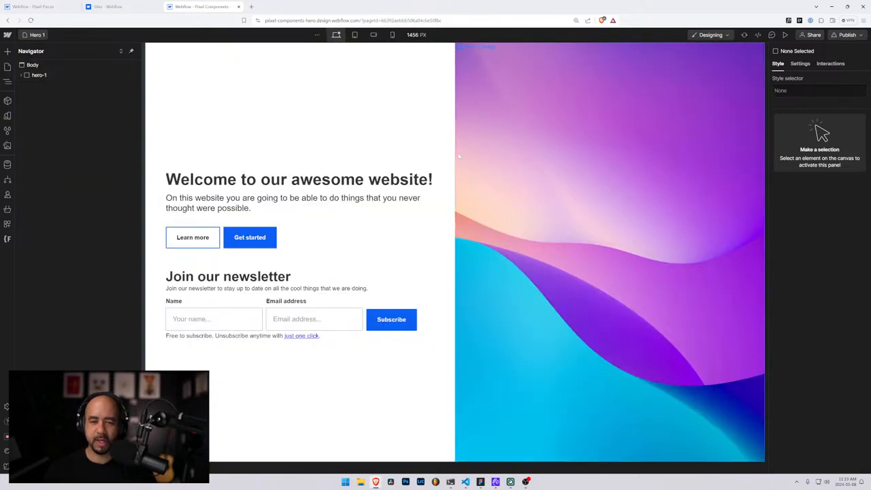
# - Publish the hero project to piixel-components-hero.webflow.io and open the published Hero 1 page
pyautogui.click(861, 36)
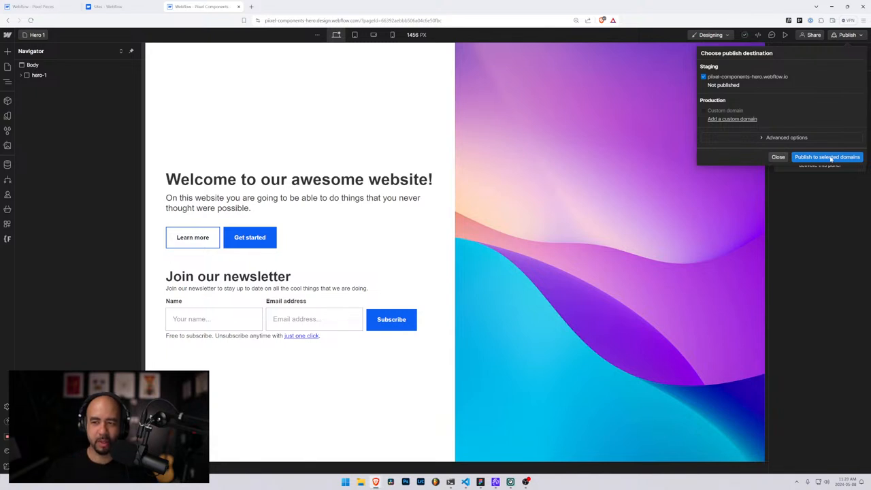
pyautogui.click(830, 158)
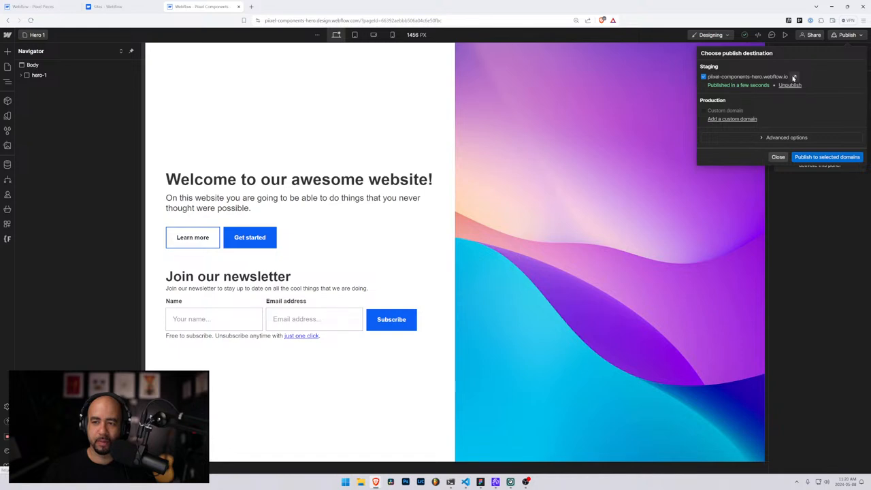
pyautogui.click(793, 78)
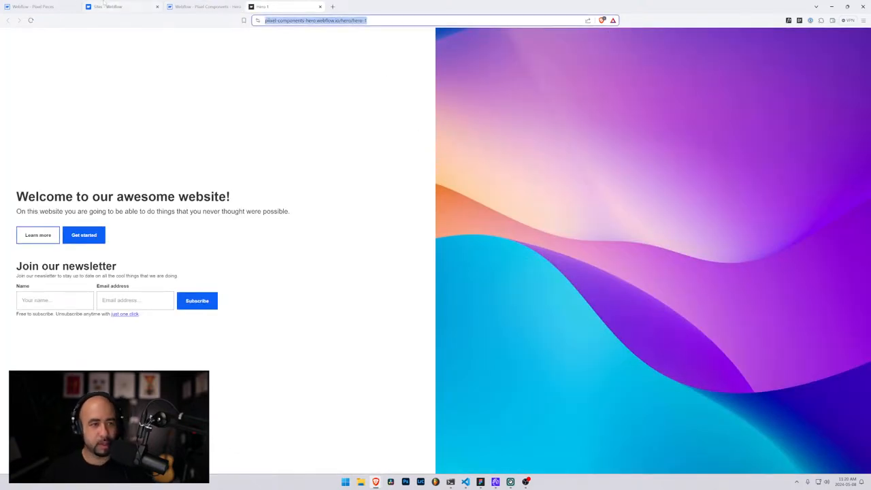
# - Return to the Piixel Pieces project and search its Components collection for "hero"
pyautogui.click(31, 6)
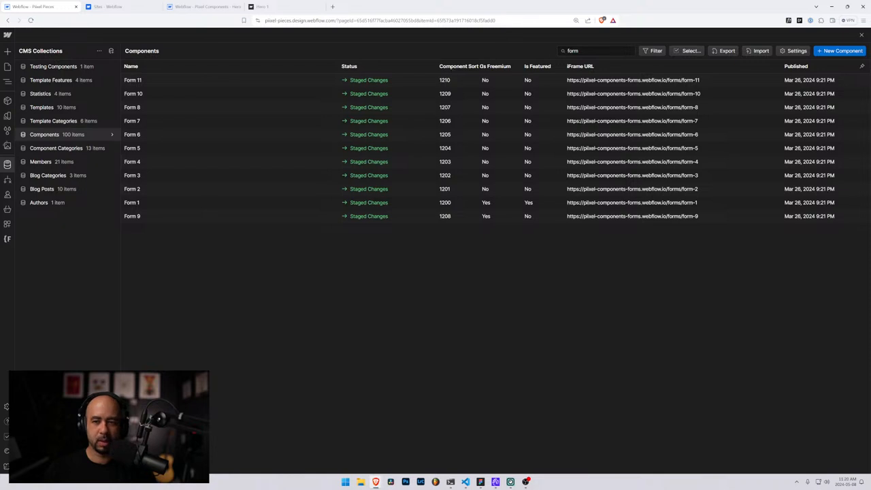
pyautogui.moveTo(579, 51); pyautogui.dragTo(543, 52)
pyautogui.write('hero')
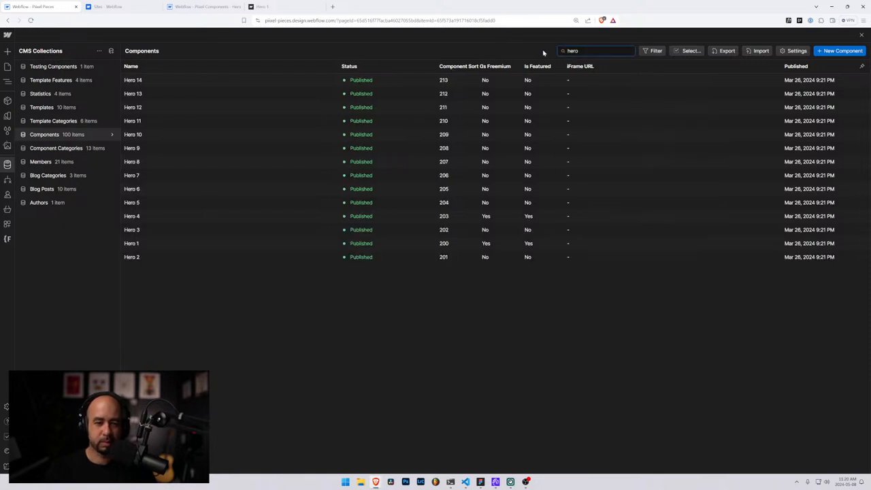
pyautogui.click(163, 244)
pyautogui.scroll(-4, 362, 309)
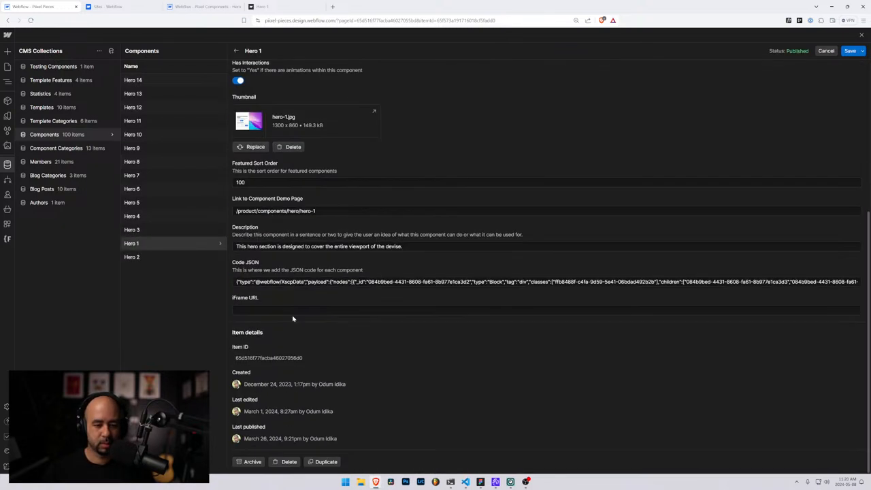
pyautogui.click(363, 310)
pyautogui.moveTo(317, 210); pyautogui.dragTo(167, 213)
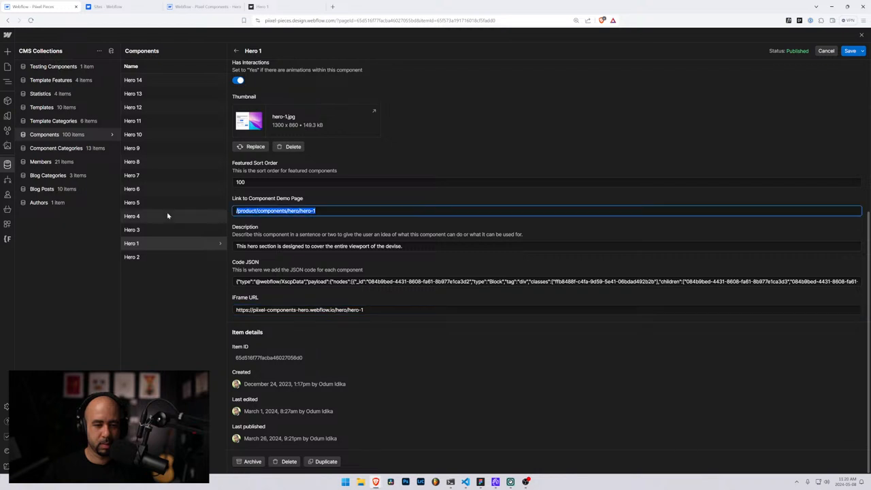
pyautogui.press('BackSpace')
pyautogui.click(849, 52)
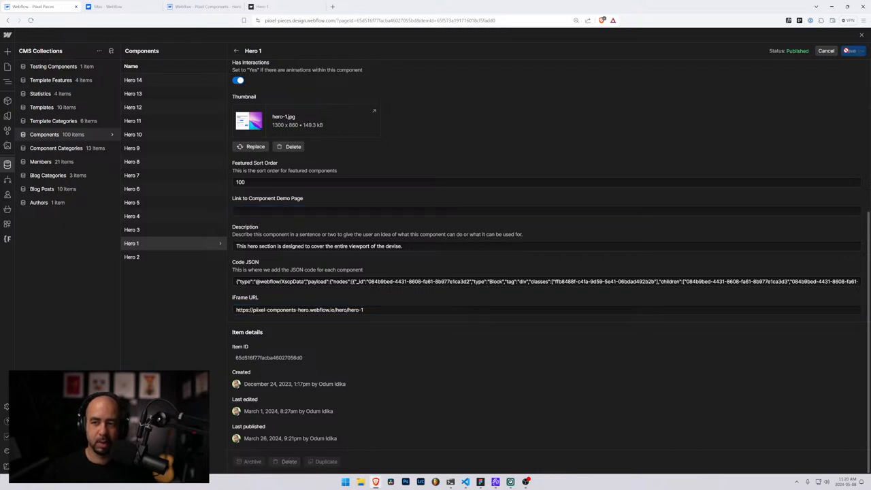
# - Leave the CMS collections and publish the Piixel Pieces site to the piixel-pieces.webflow.io staging domain only
pyautogui.click(6, 68)
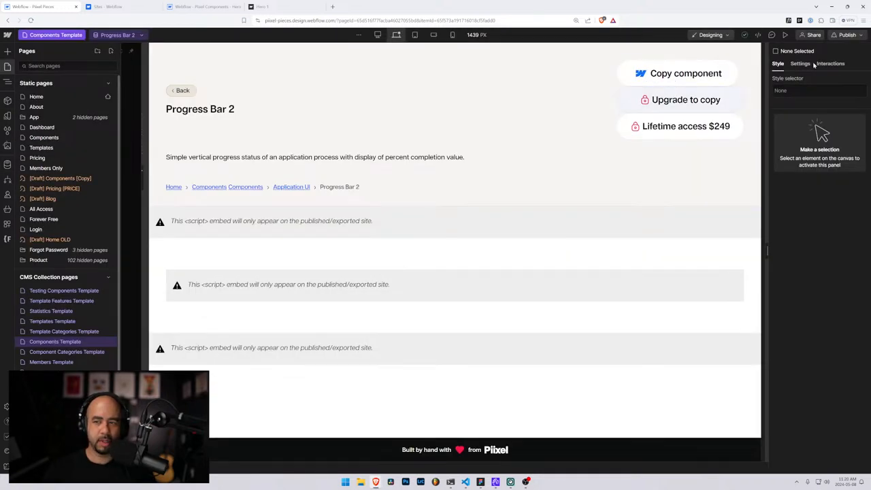
pyautogui.click(861, 37)
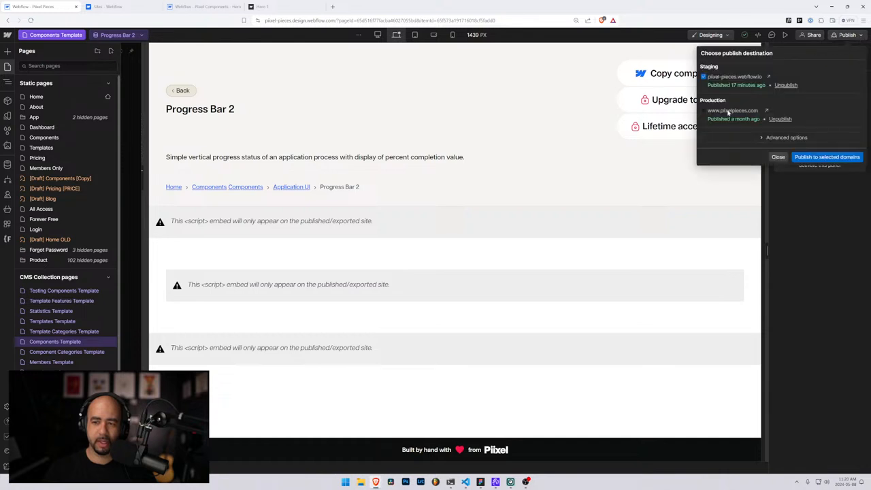
pyautogui.click(804, 158)
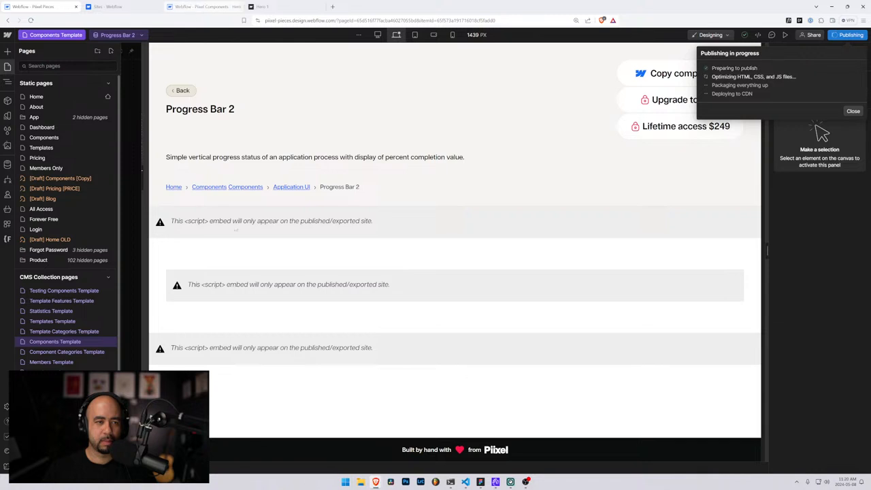
# - Load the /component/hero-1 page on the Piixel Pieces staging site in the other browser window, check its embed, and put the window away
pyautogui.moveTo(376, 481)
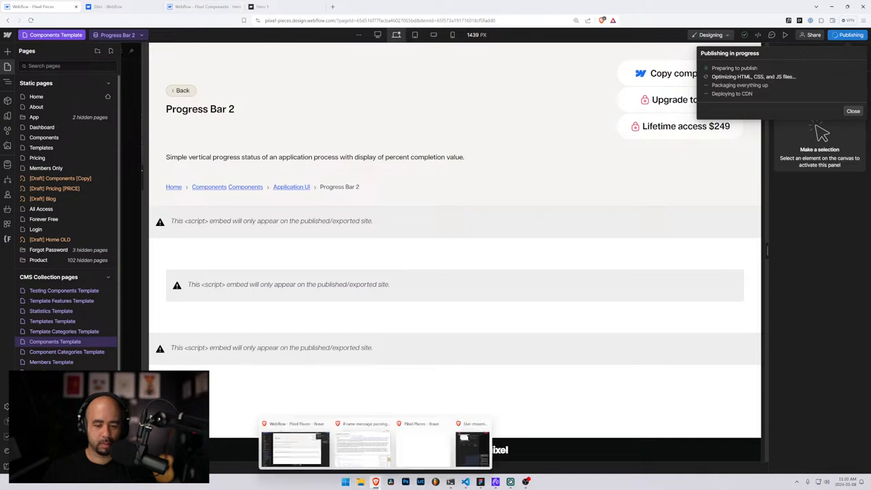
pyautogui.click(423, 443)
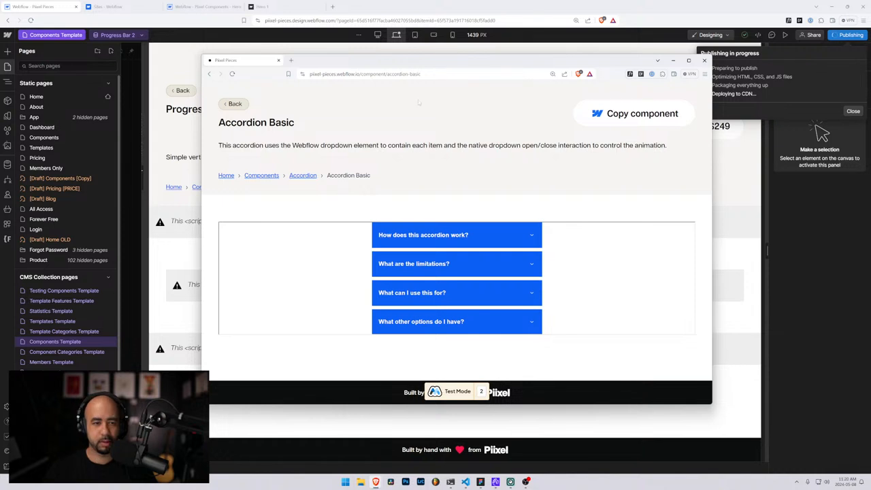
pyautogui.moveTo(422, 74); pyautogui.dragTo(385, 74)
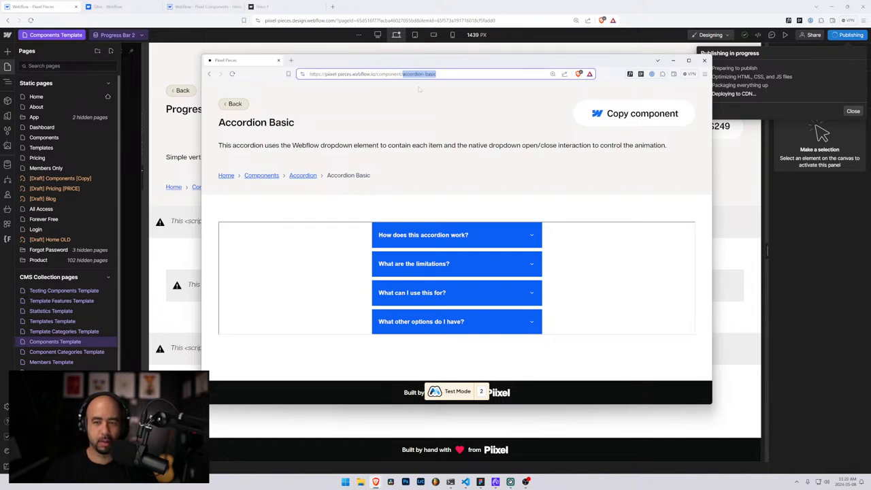
pyautogui.write('hero-1')
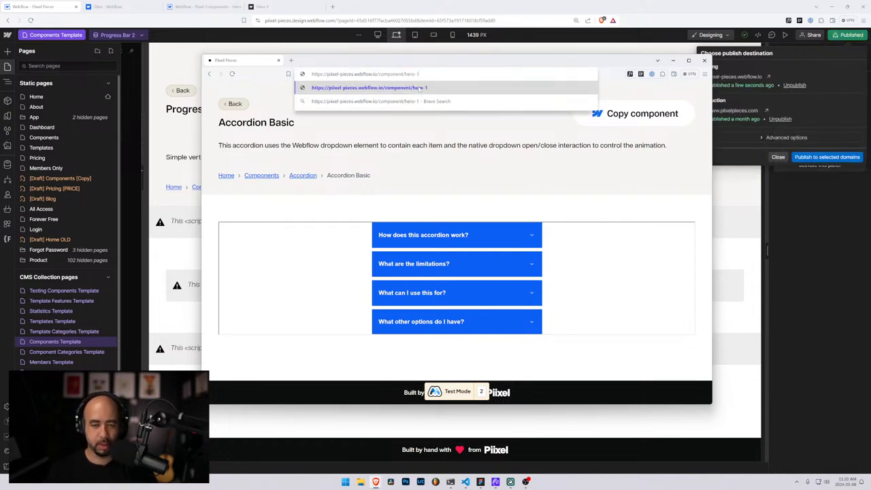
pyautogui.press('Return')
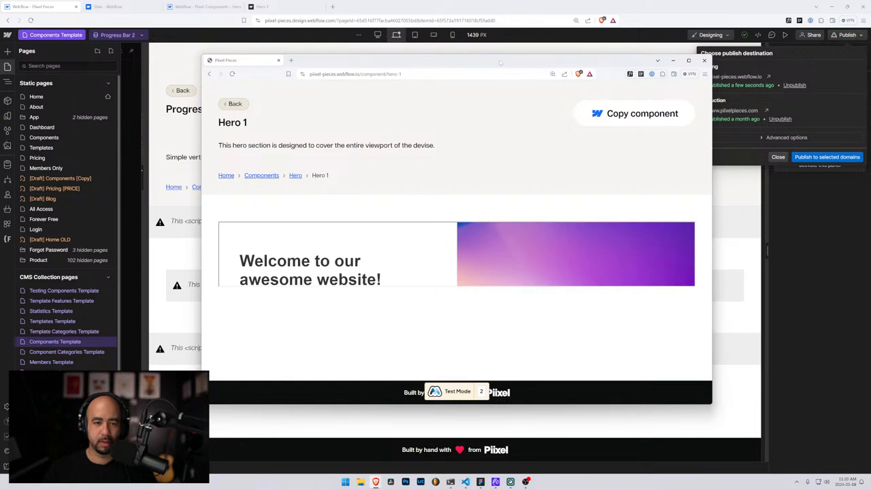
pyautogui.moveTo(498, 60); pyautogui.dragTo(453, 36)
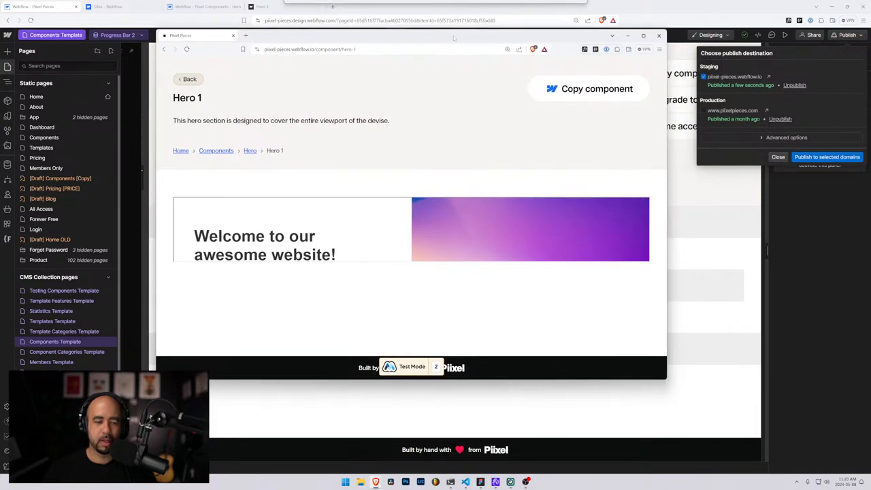
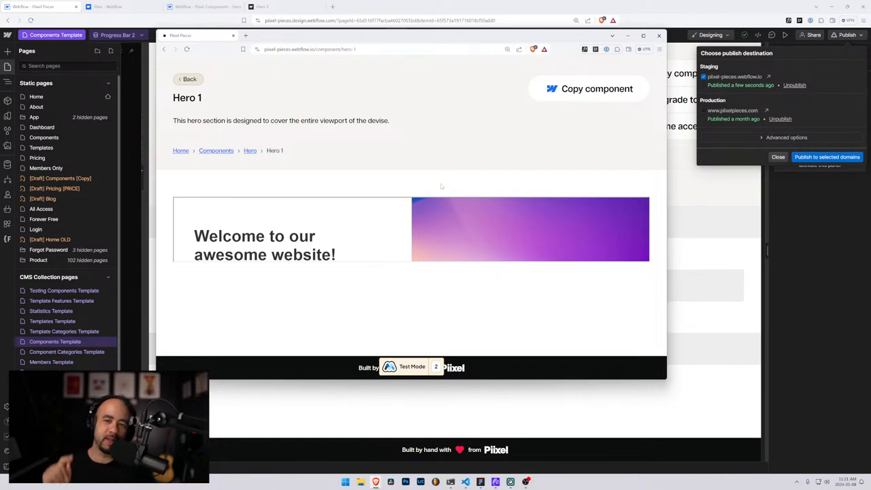
pyautogui.click(626, 37)
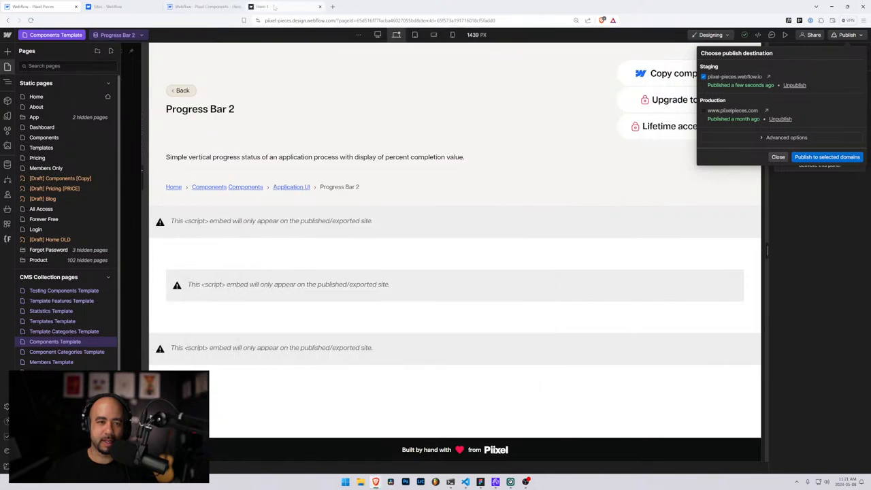
# - Go back to the Components folder of sites and open the Piixel Components - Application UI project in the Designer
pyautogui.click(262, 6)
pyautogui.click(202, 6)
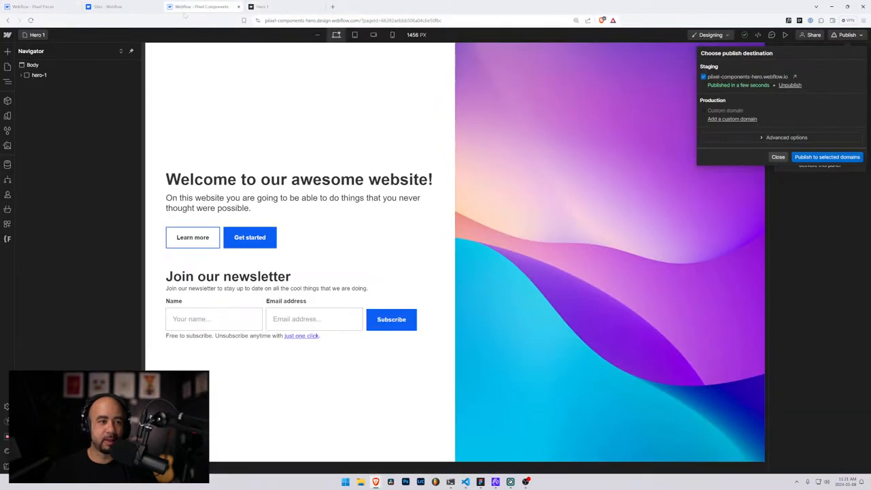
pyautogui.click(119, 12)
pyautogui.moveTo(430, 139)
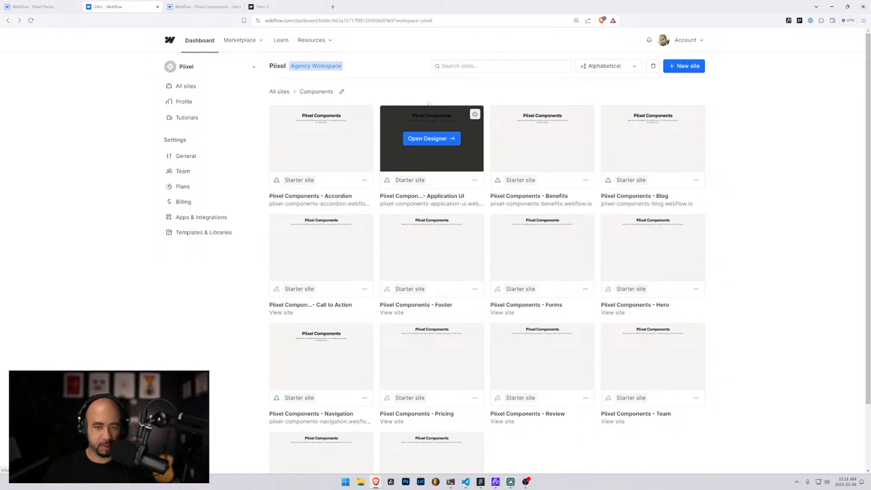
pyautogui.click(432, 139)
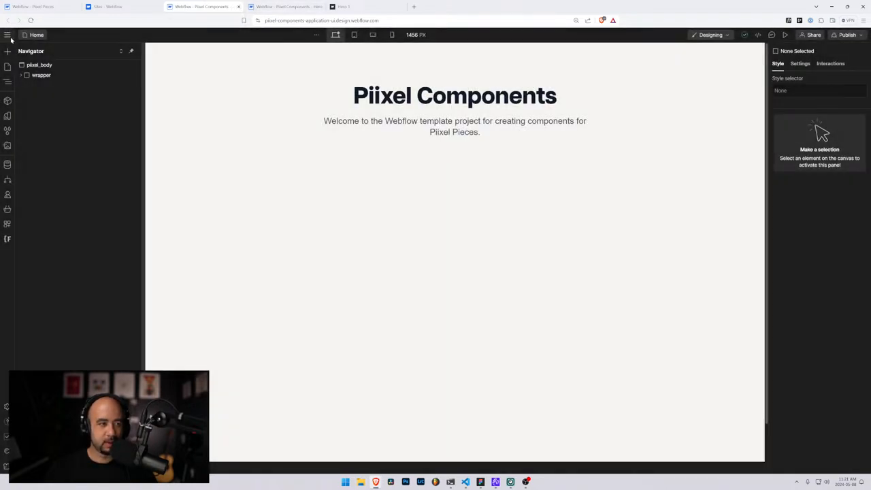
# - Inspect the head and footer code in the Application UI site's custom code settings, and close that project
pyautogui.click(6, 34)
pyautogui.click(29, 59)
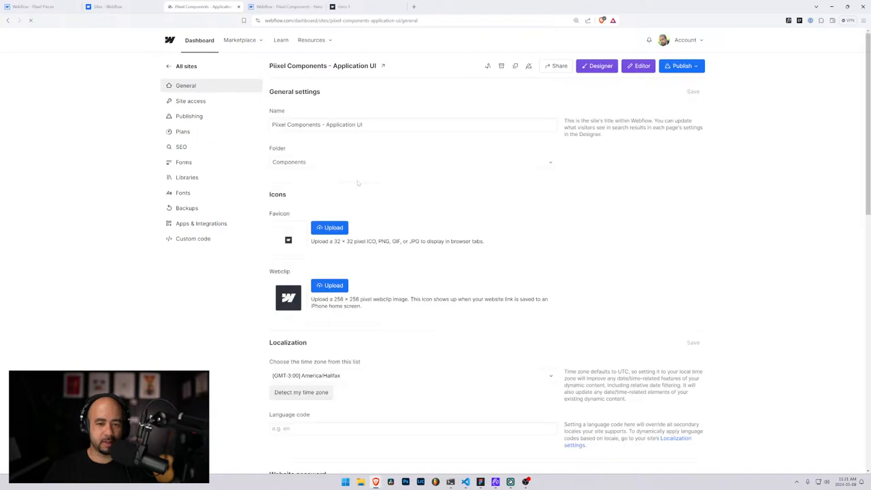
pyautogui.click(193, 238)
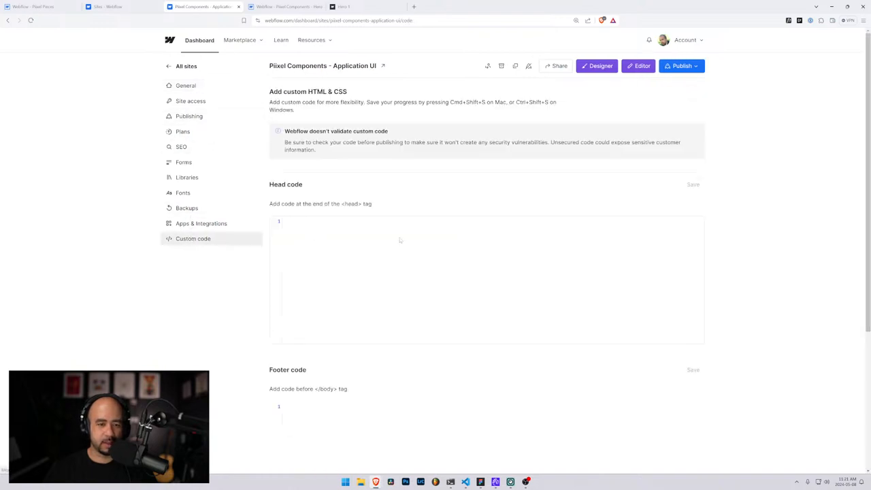
pyautogui.scroll(-3, 399, 240)
pyautogui.scroll(3, 399, 242)
pyautogui.scroll(-3, 399, 242)
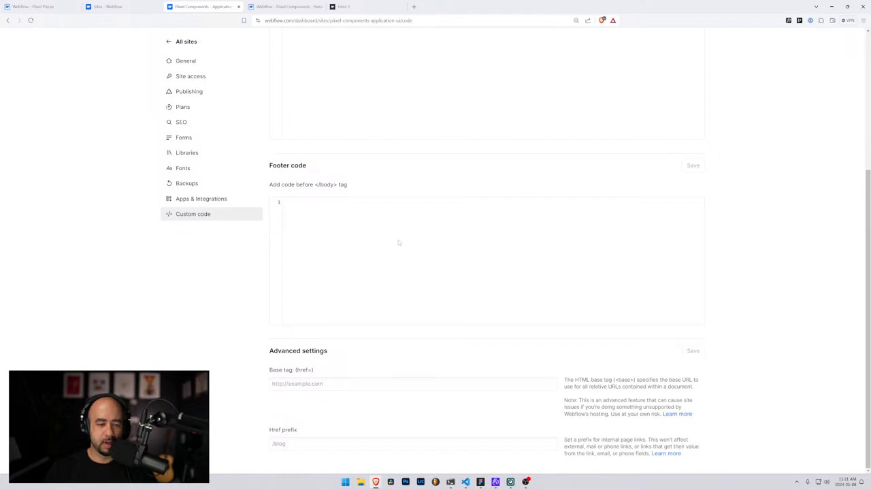
pyautogui.scroll(3, 399, 242)
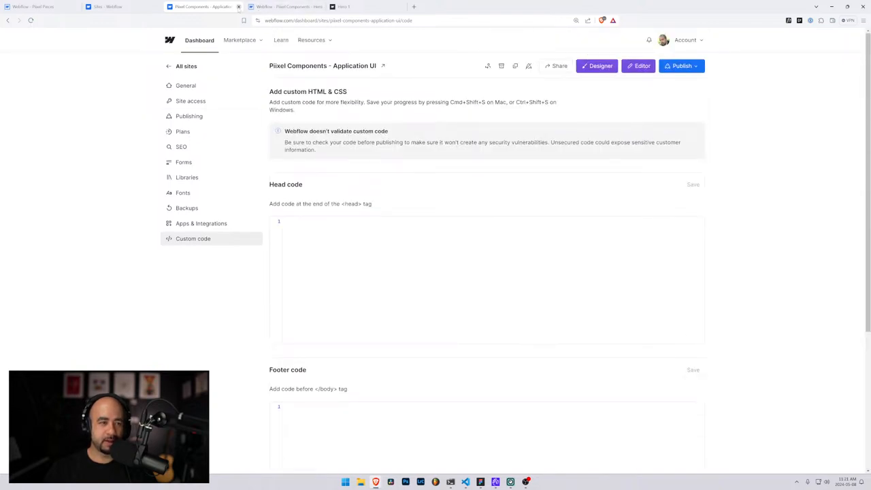
pyautogui.click(238, 6)
# - Open the custom code settings of Piixel Components - Accordion and copy its entire footer code script
pyautogui.moveTo(306, 136)
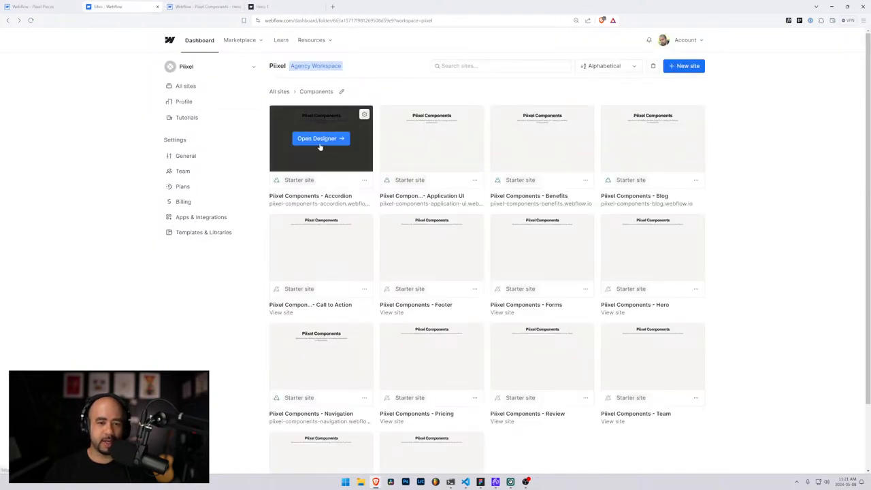
pyautogui.click(364, 179)
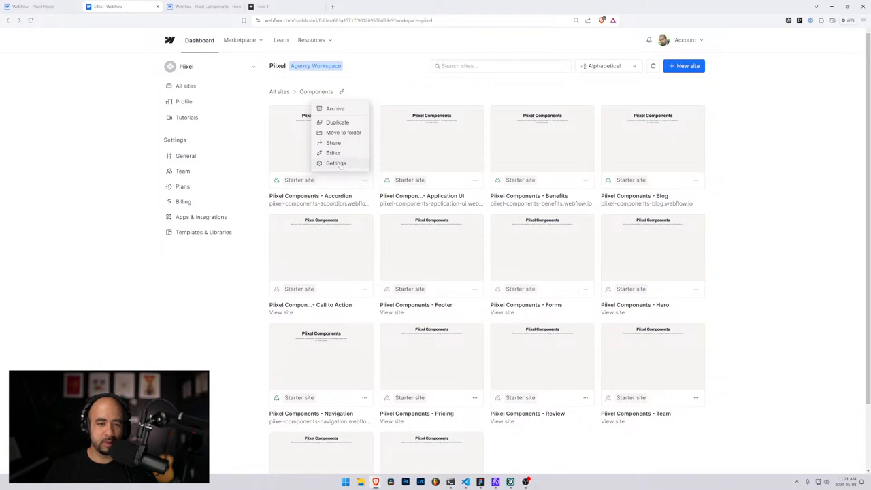
pyautogui.click(336, 163)
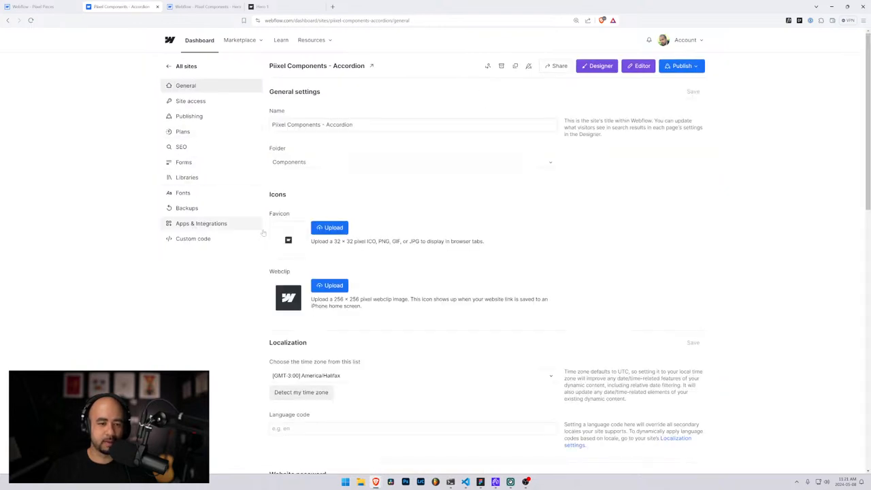
pyautogui.click(200, 238)
pyautogui.scroll(-2, 426, 240)
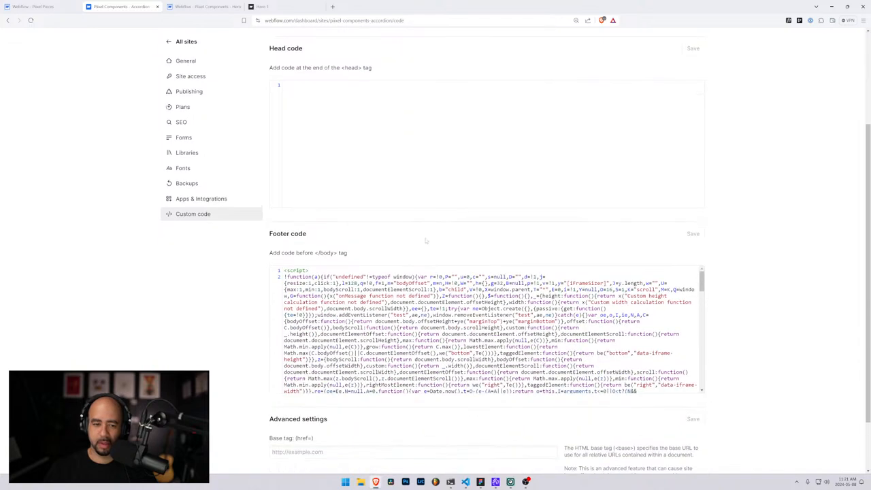
pyautogui.hotkey('ctrl', 'a')
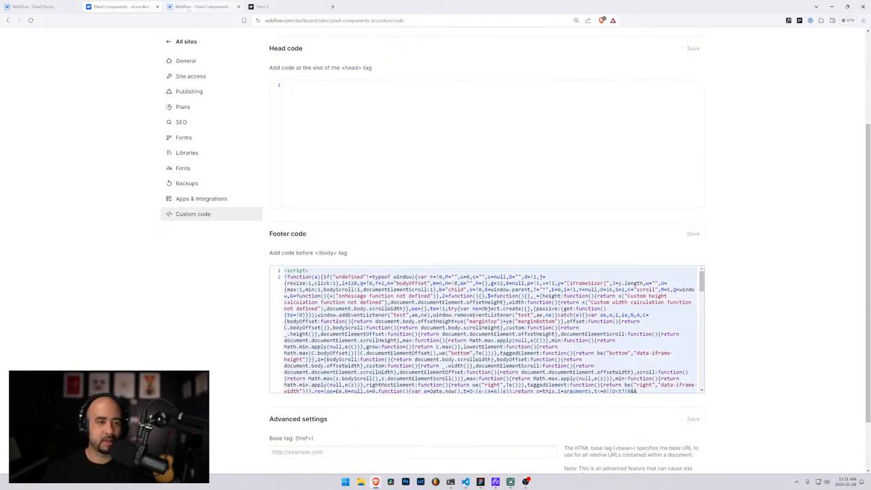
# - Open the custom code settings of the Piixel Components - Hero site from its Designer project
pyautogui.click(188, 8)
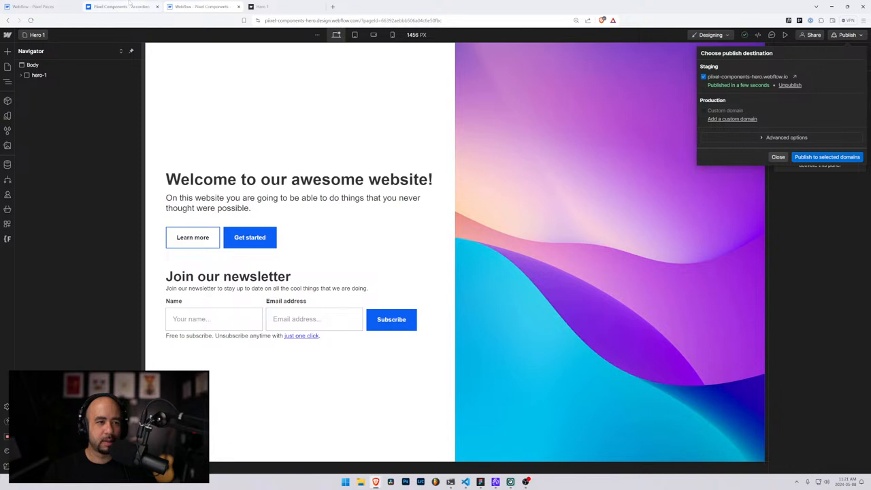
pyautogui.click(7, 34)
pyautogui.click(7, 34)
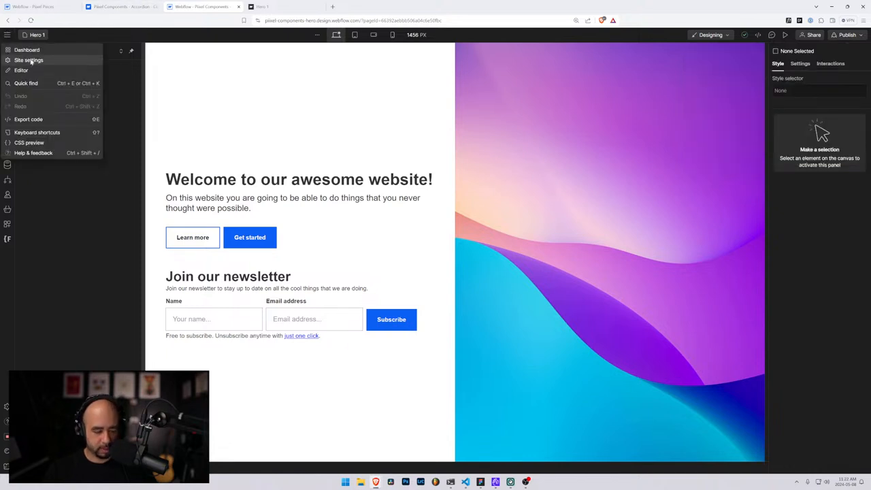
pyautogui.click(31, 61)
pyautogui.click(297, 7)
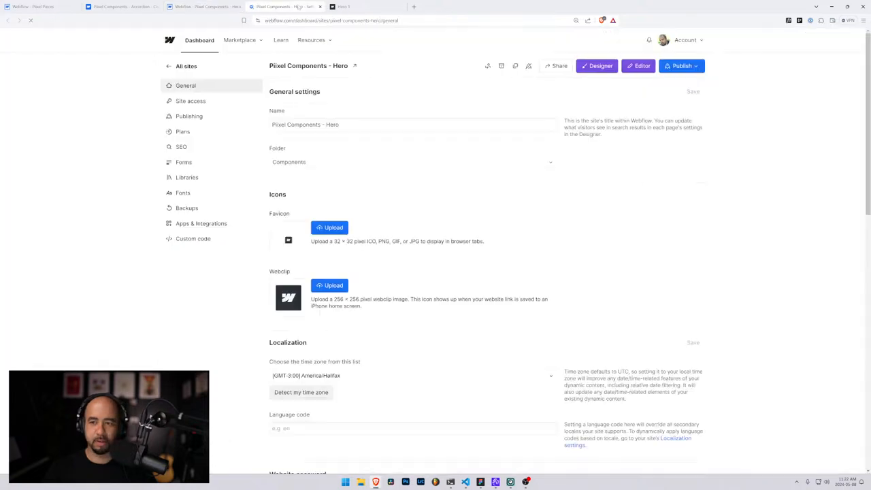
pyautogui.scroll(-10, 194, 208)
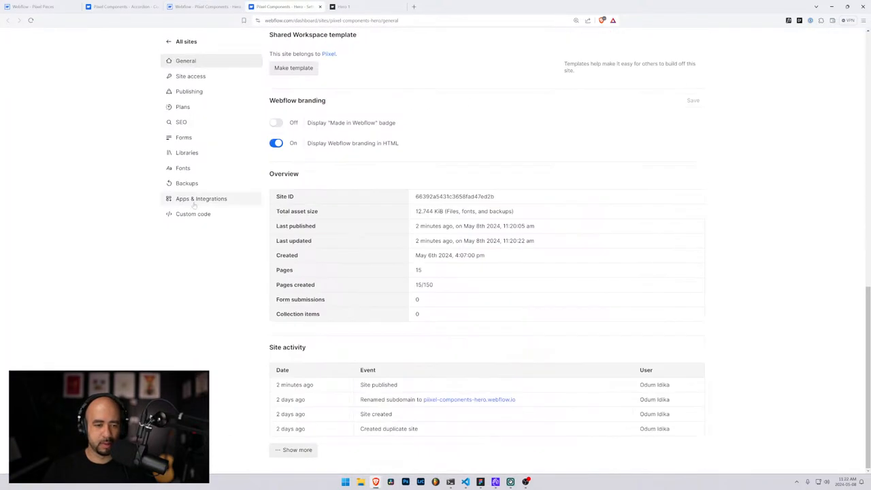
pyautogui.click(192, 214)
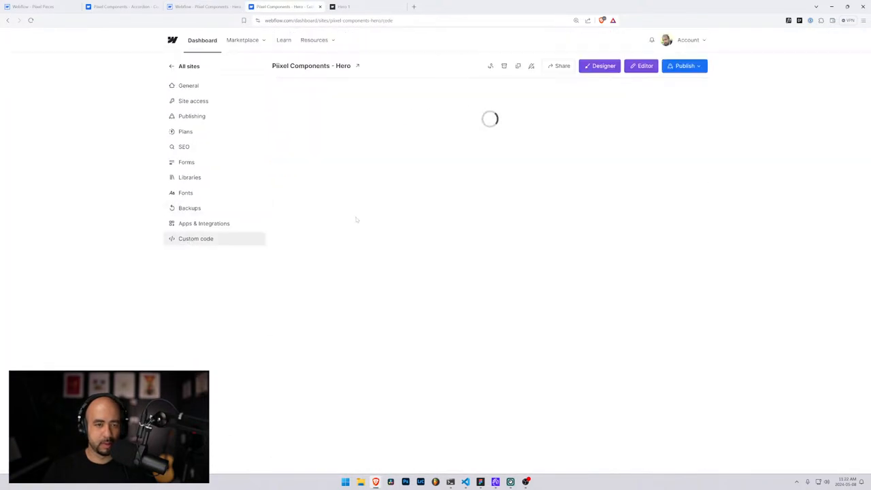
# - Paste the copied iframeResizer script into the Hero site's footer code, remove the blank line before </script>, and save it
pyautogui.scroll(-3, 327, 270)
pyautogui.click(325, 249)
pyautogui.hotkey('ctrl', 'v')
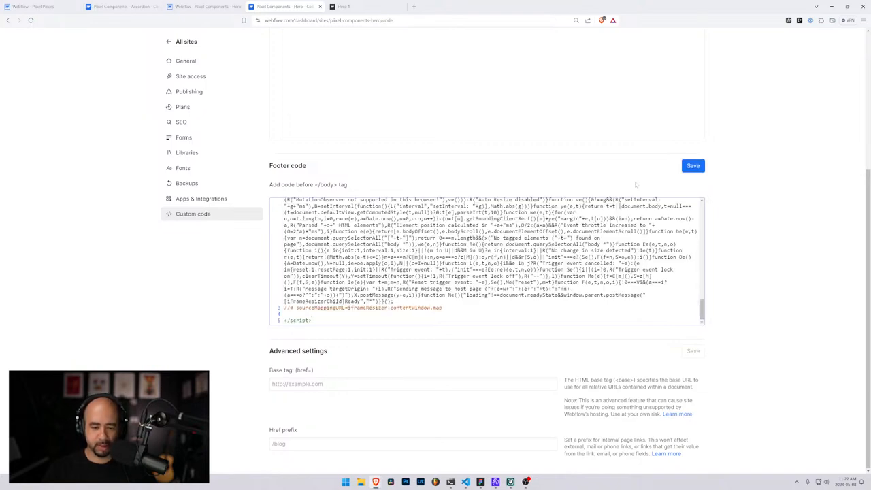
pyautogui.press('BackSpace')
pyautogui.press('BackSpace')
pyautogui.write('t>')
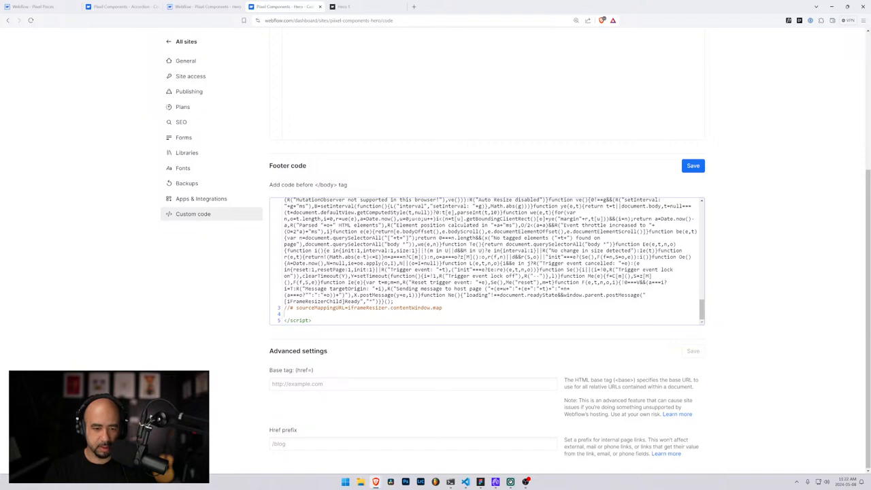
pyautogui.press('Up')
pyautogui.press('BackSpace')
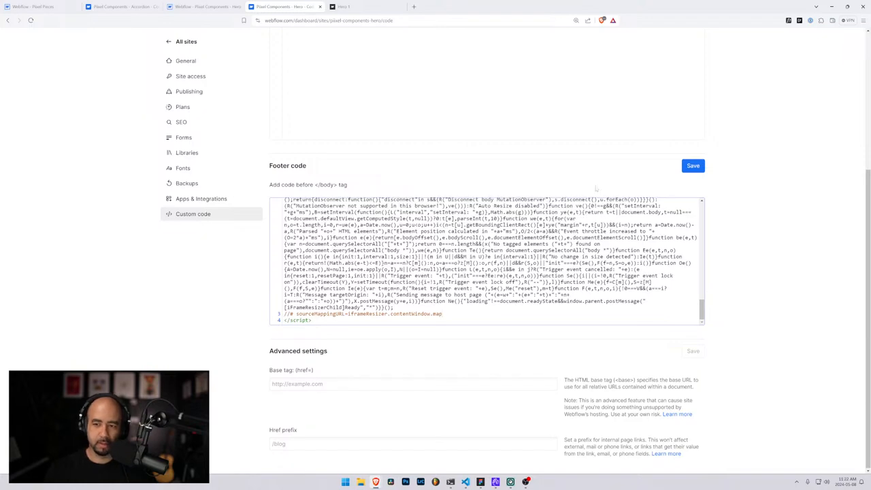
pyautogui.click(692, 165)
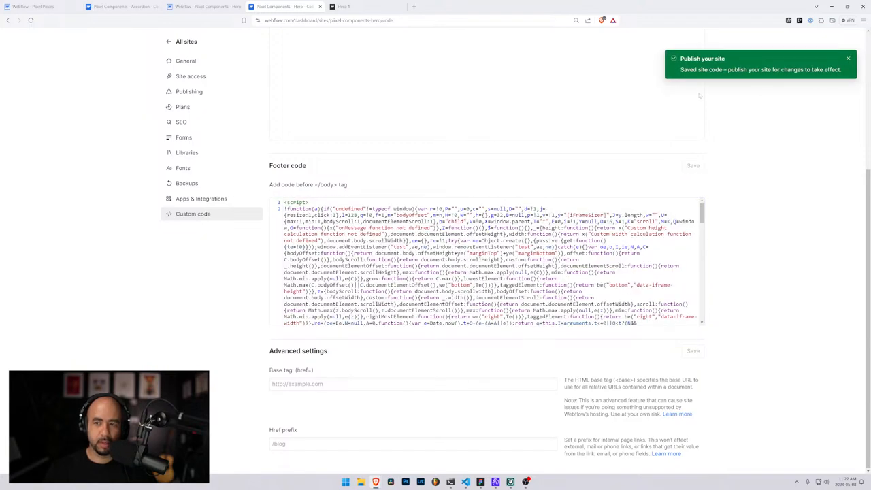
# - Publish the Hero site to piixel-components-hero.webflow.io and close its site settings
pyautogui.scroll(3, 443, 141)
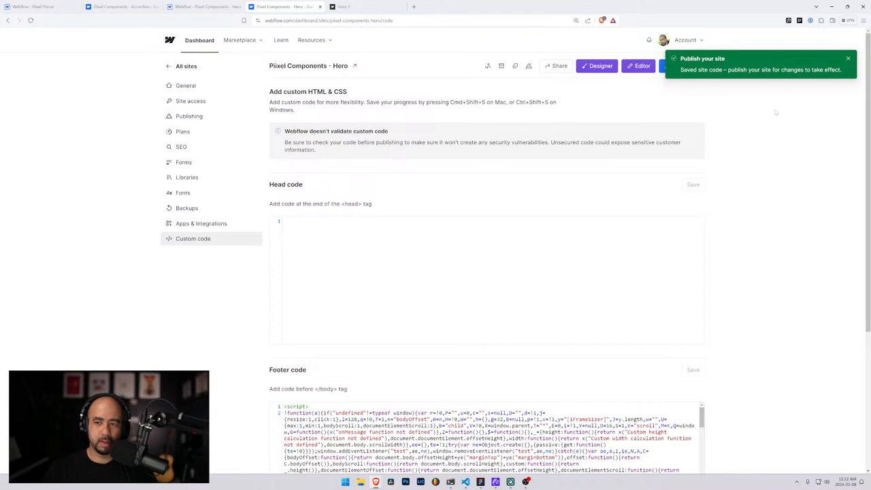
pyautogui.click(848, 59)
pyautogui.click(682, 65)
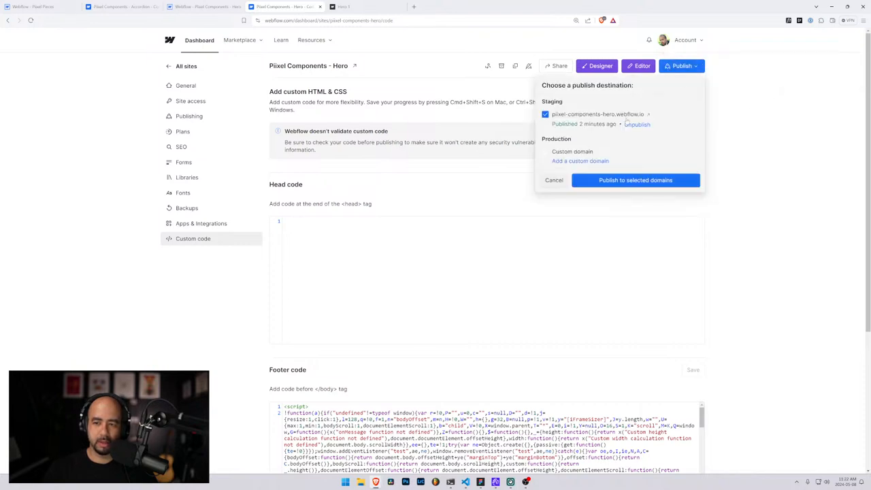
pyautogui.click(624, 182)
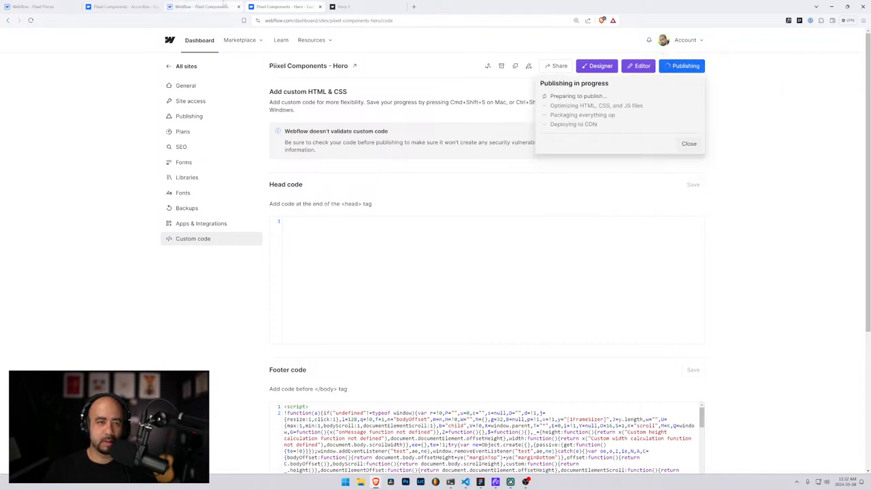
pyautogui.click(204, 6)
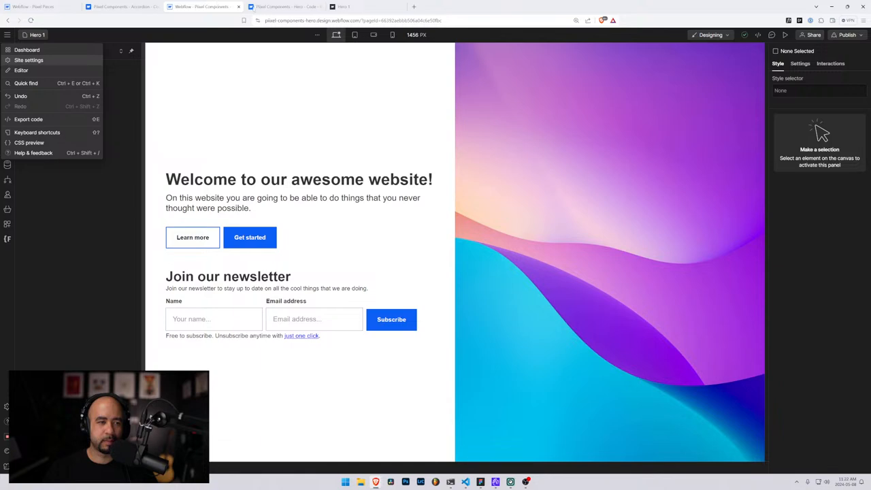
pyautogui.click(286, 7)
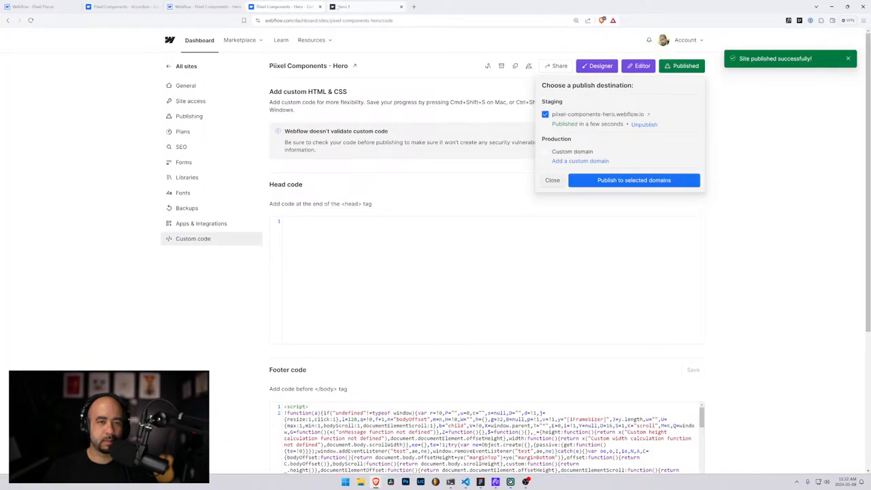
pyautogui.click(319, 6)
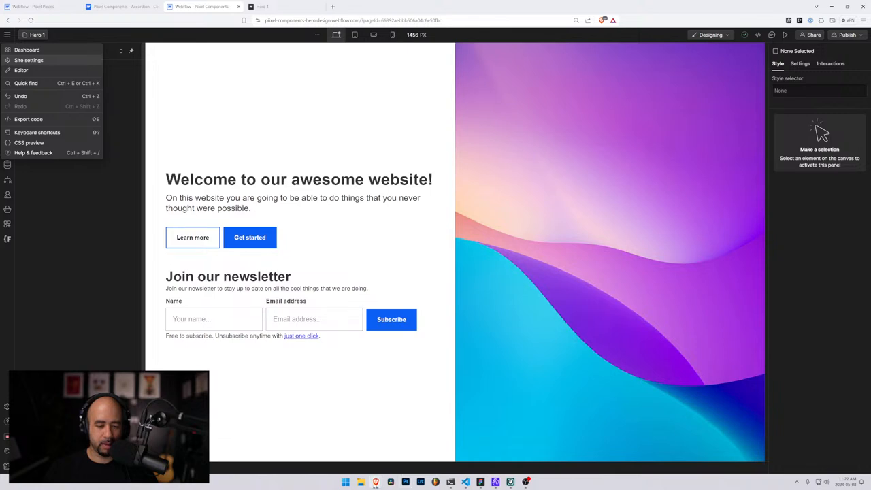
# - Bring up the staging Hero 1 component page on pixel-pieces.webflow.io and reload it to check the embedded hero
pyautogui.moveTo(375, 481)
pyautogui.click(360, 446)
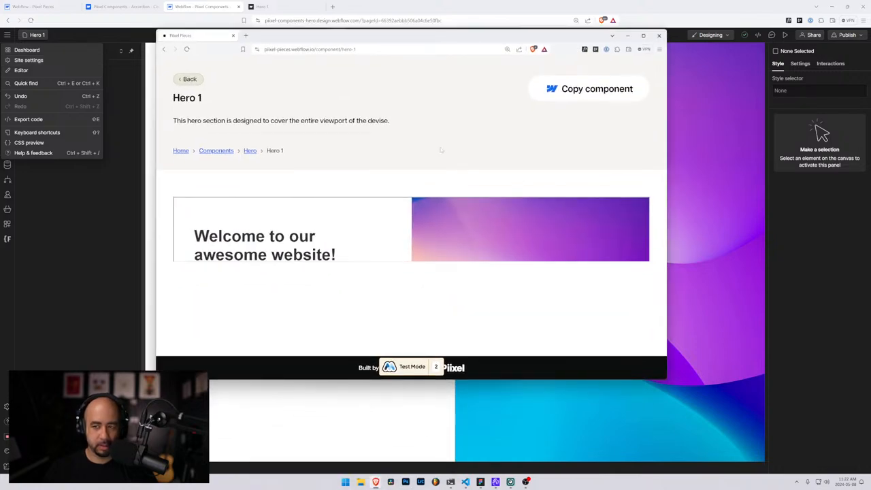
pyautogui.hotkey('ctrl', 'r')
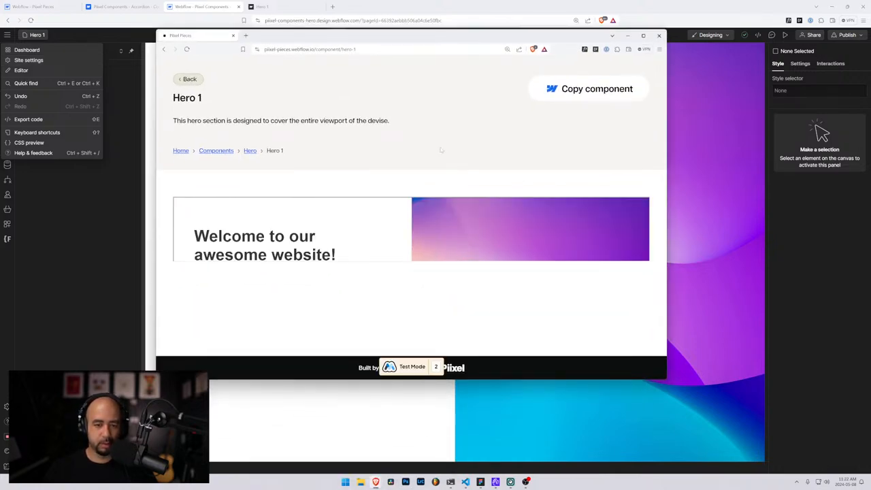
pyautogui.hotkey('ctrl', 'r')
# - Check the published Hero 1 page and open the publish options of the Hero component site
pyautogui.click(282, 6)
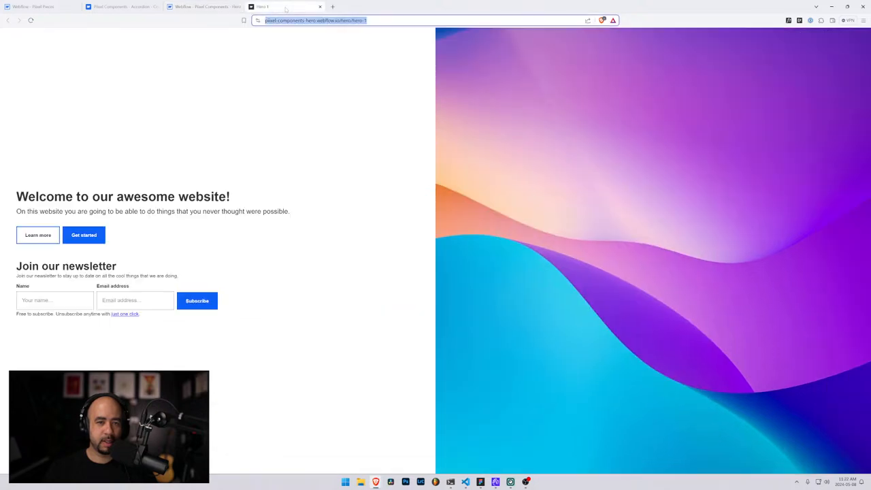
pyautogui.click(205, 6)
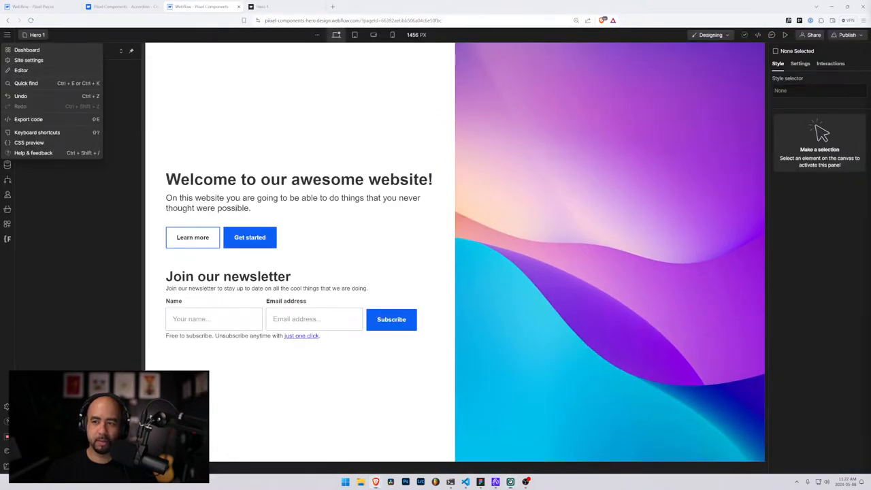
pyautogui.click(848, 36)
pyautogui.click(856, 35)
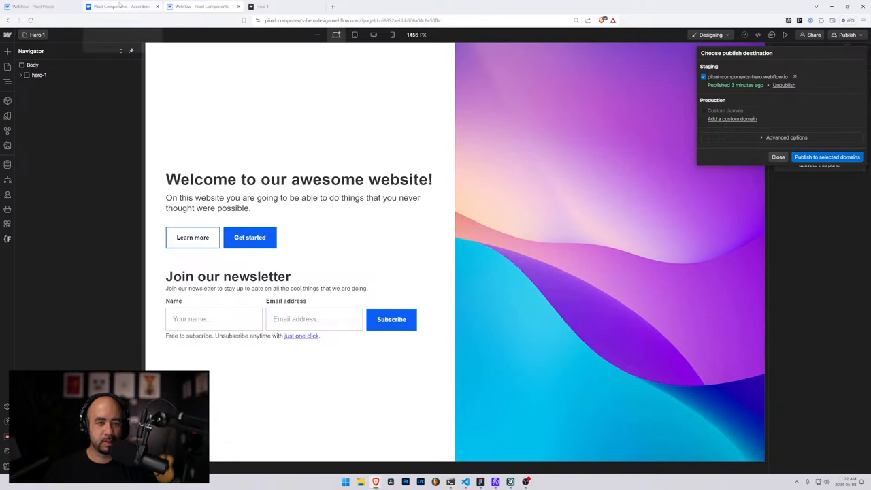
# - Examine the Accordion site's footer code script down to its closing tag
pyautogui.click(119, 6)
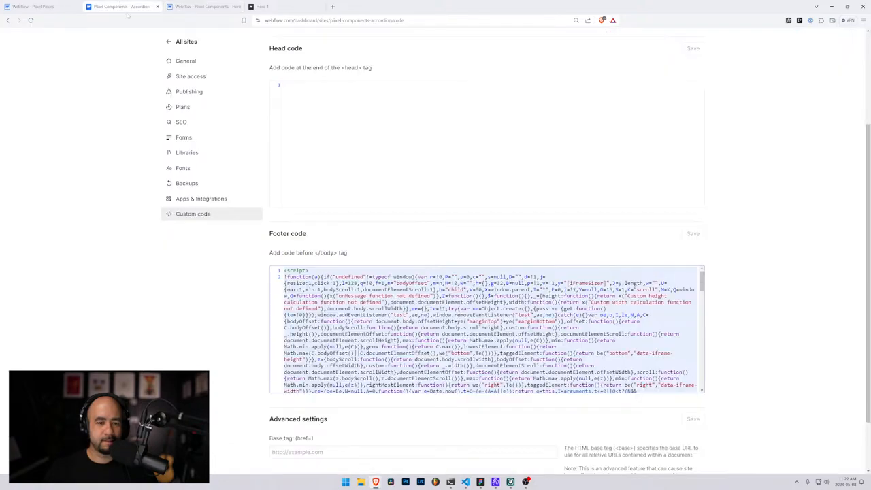
pyautogui.click(486, 329)
pyautogui.scroll(-10, 487, 328)
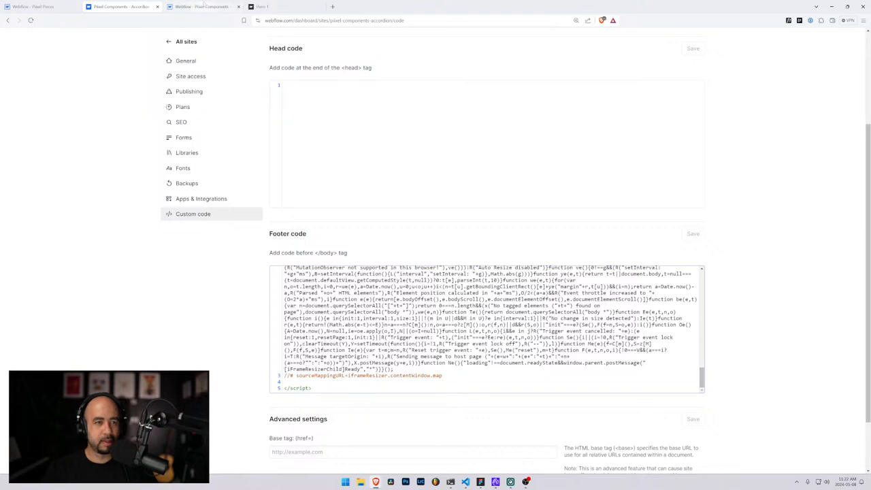
# - Inspect the page source of the published Hero 1 page for the iframeResizer script and close the source view
pyautogui.click(264, 6)
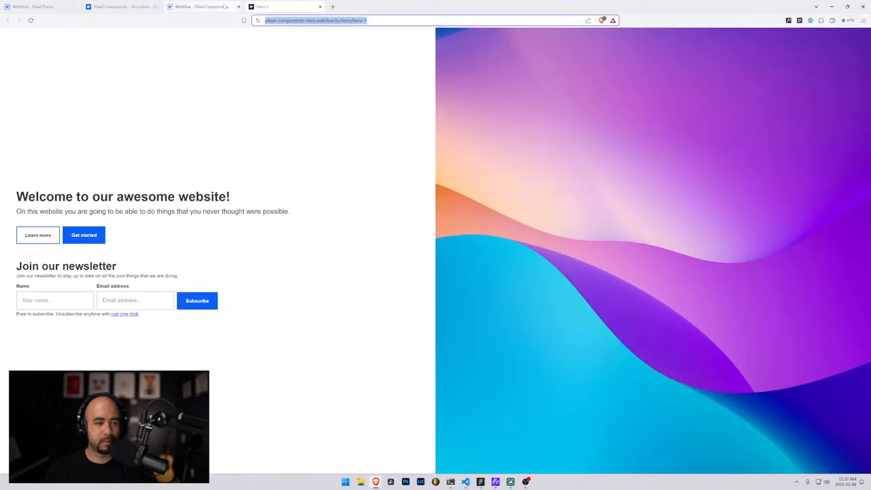
pyautogui.click(277, 104)
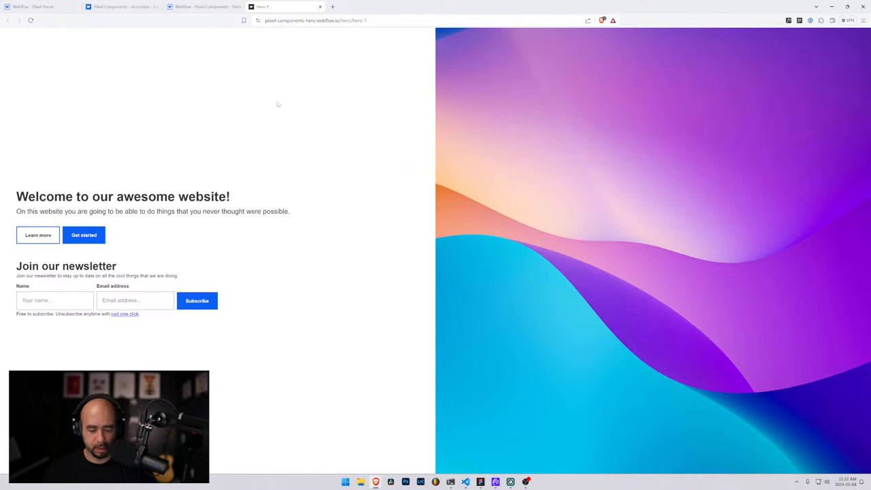
pyautogui.hotkey('ctrl', 'u')
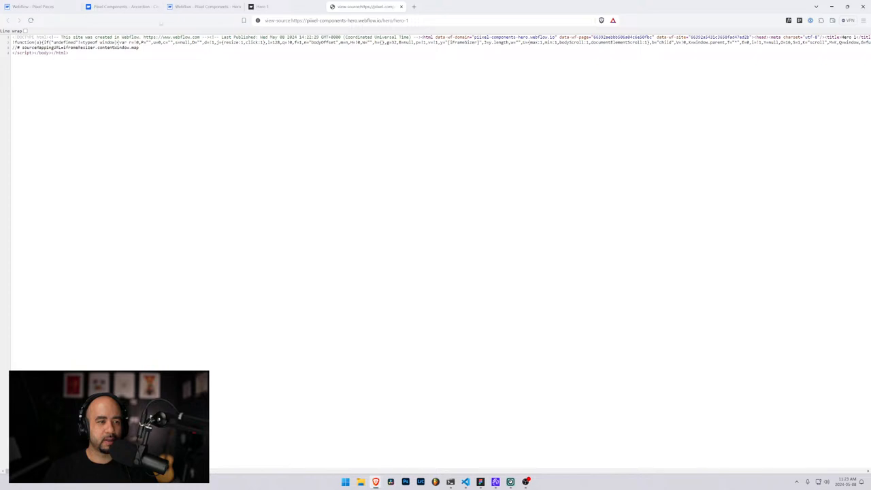
pyautogui.click(401, 6)
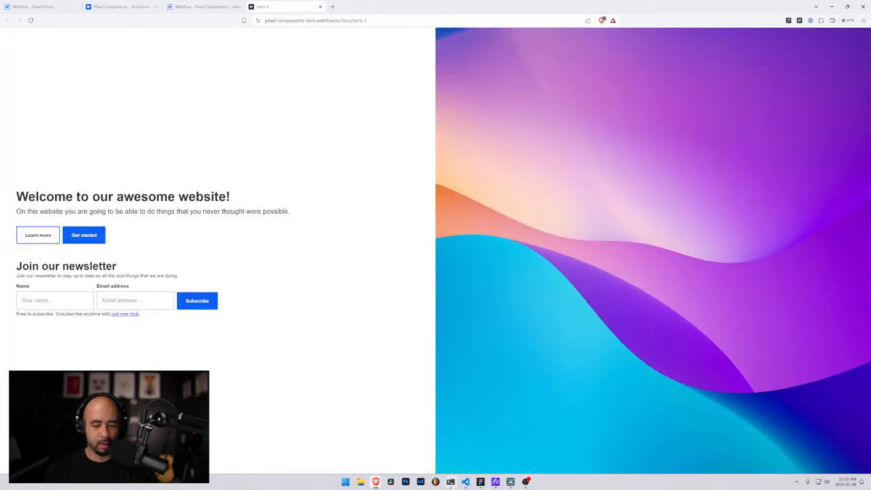
# - Bring the staging Hero 1 component page back into view and return to the Piixel Pieces project
pyautogui.click(361, 481)
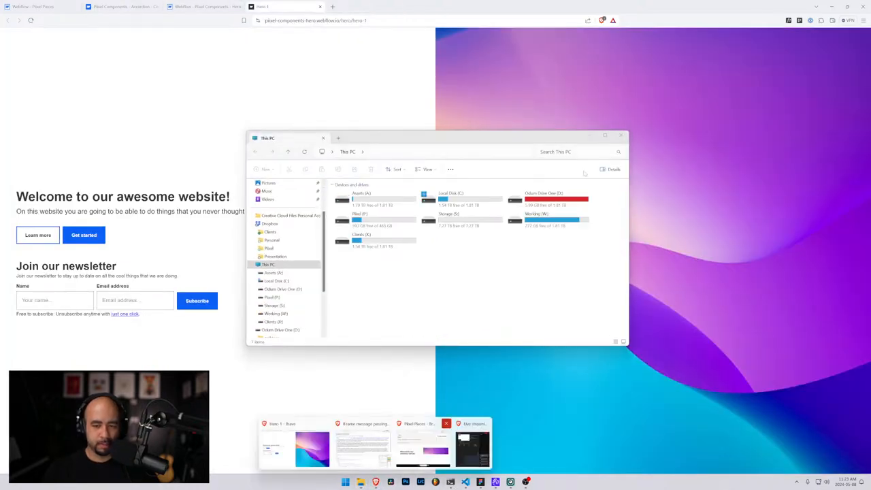
pyautogui.click(620, 135)
pyautogui.moveTo(375, 481)
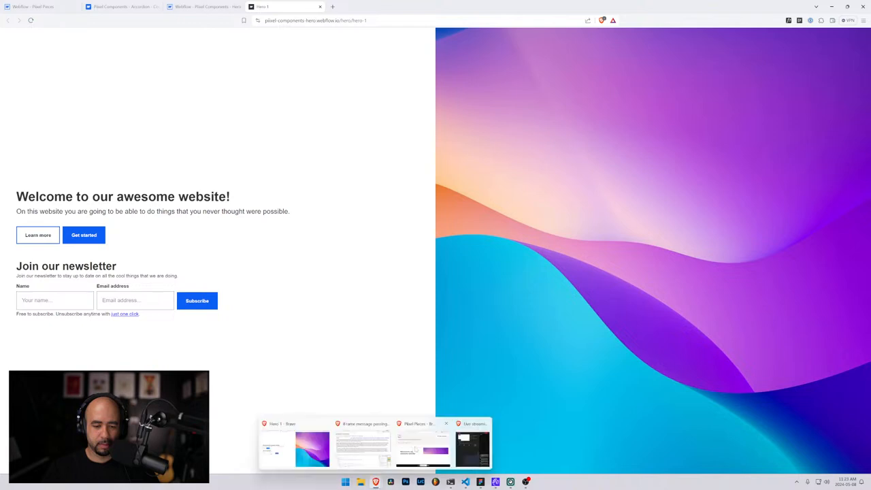
pyautogui.click(422, 448)
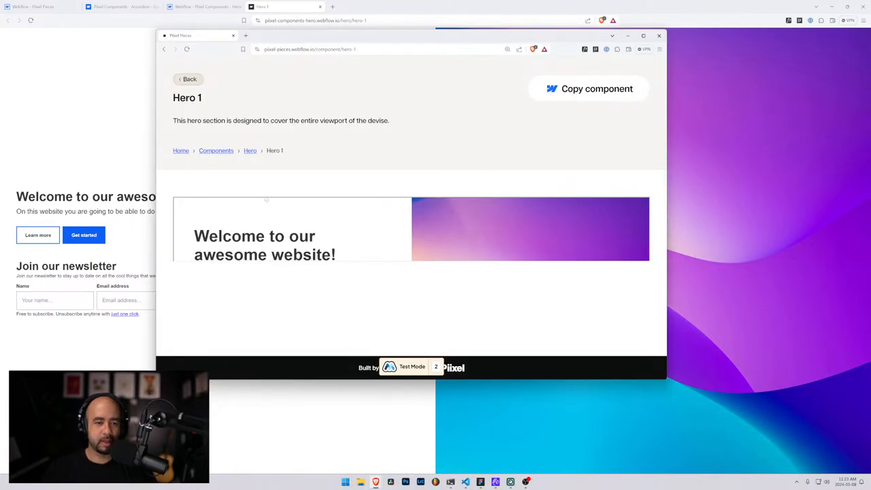
pyautogui.click(34, 6)
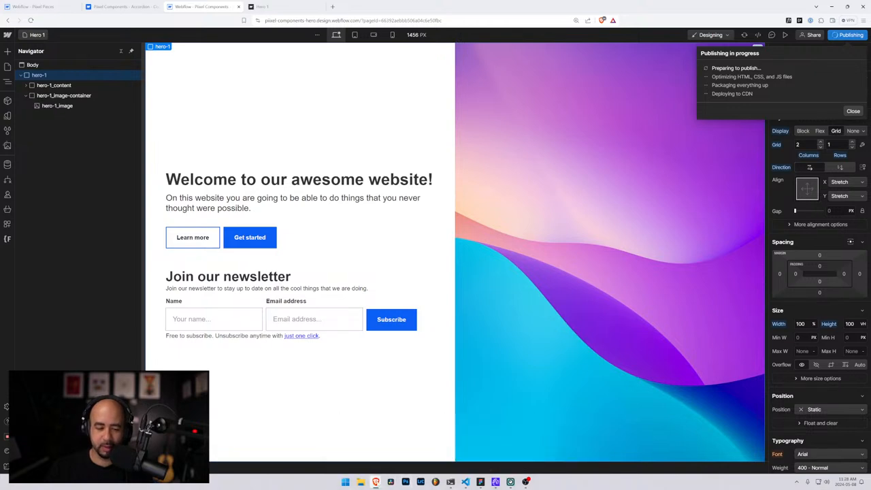
# - Look over the embedded hero on the staging Hero 1 component page and reload the page
pyautogui.moveTo(376, 481)
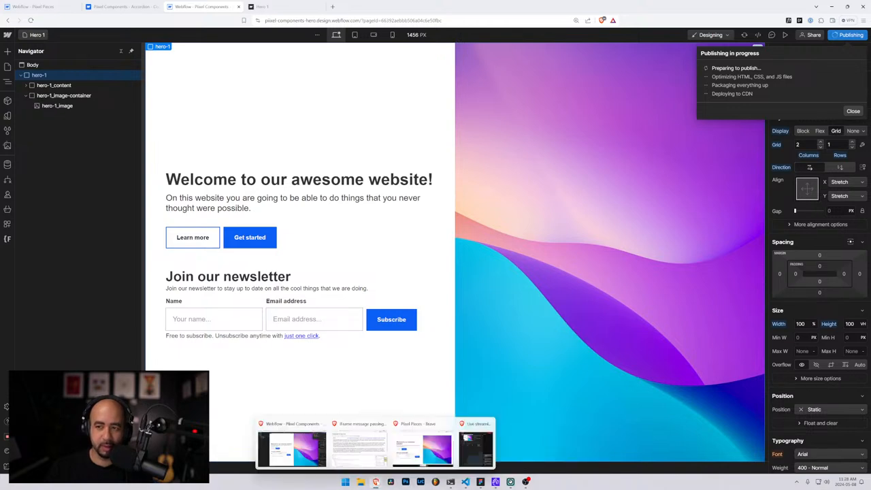
pyautogui.click(421, 446)
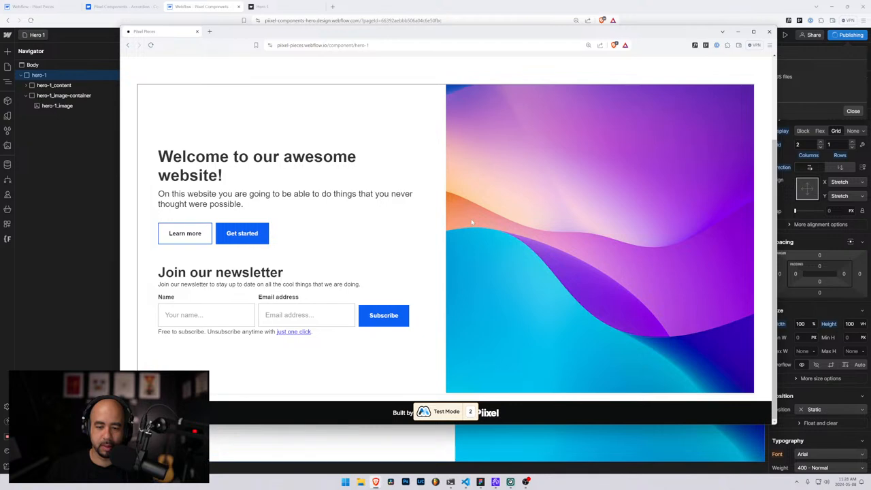
pyautogui.scroll(3, 422, 237)
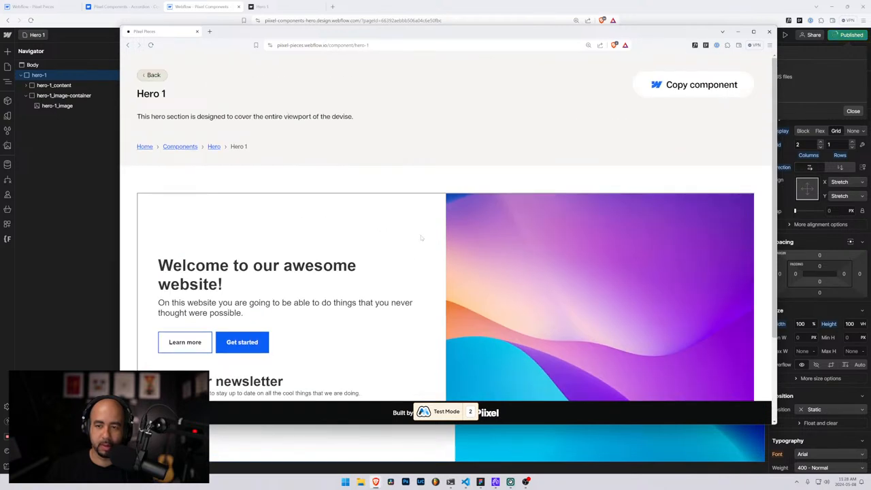
pyautogui.scroll(-3, 421, 237)
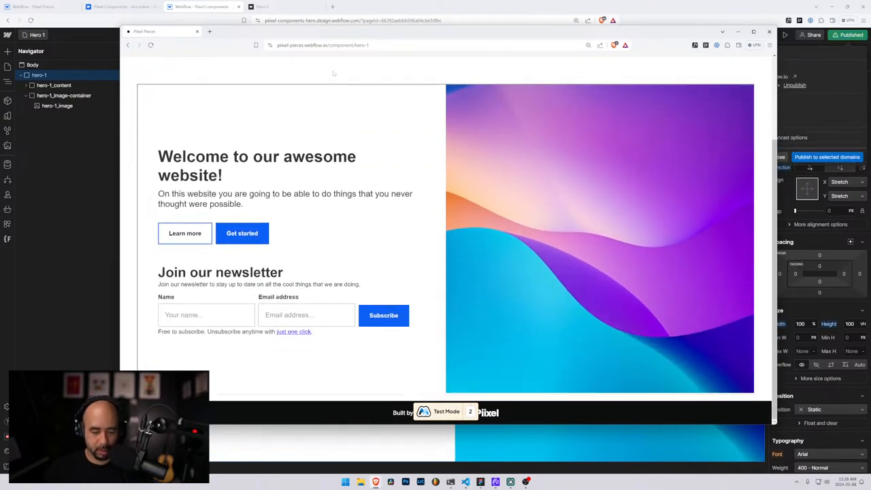
pyautogui.hotkey('ctrl', 'r')
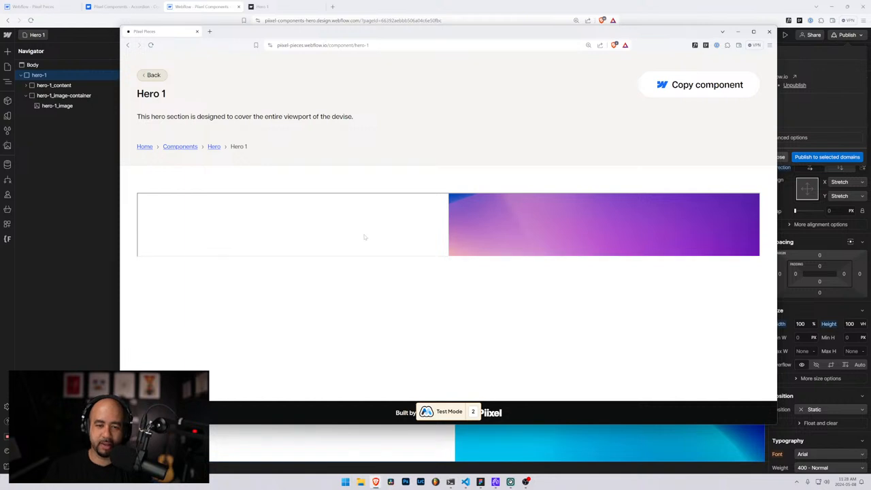
# - Inspect the embedded hero in the developer tools and try a height of 600px on the hero-1 class
pyautogui.hotkey('ctrl', 'shift', 'i')
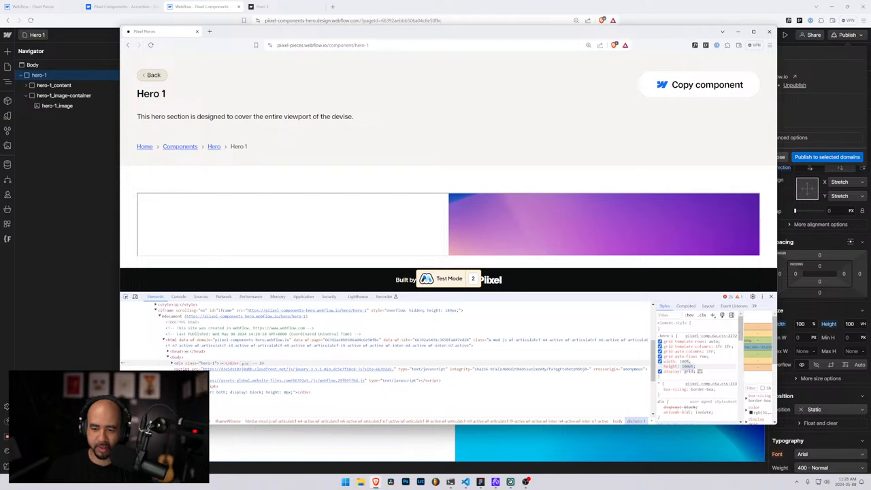
pyautogui.write('6')
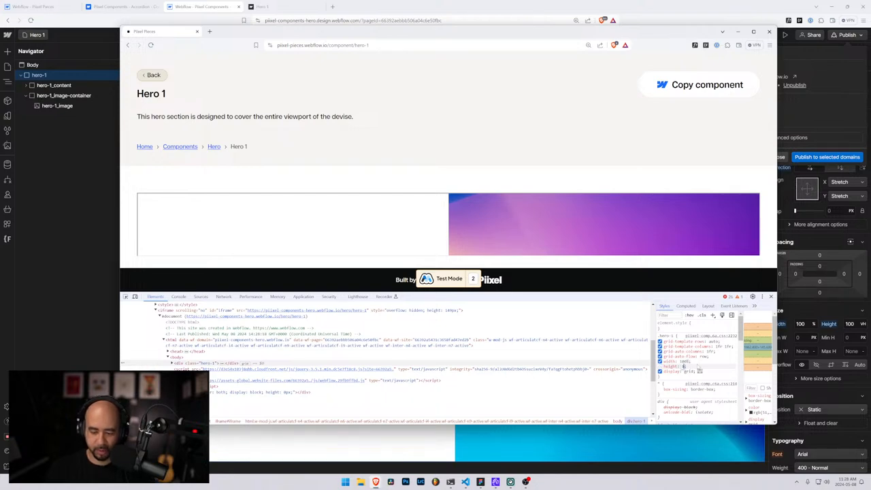
pyautogui.write('00px')
pyautogui.press('Return')
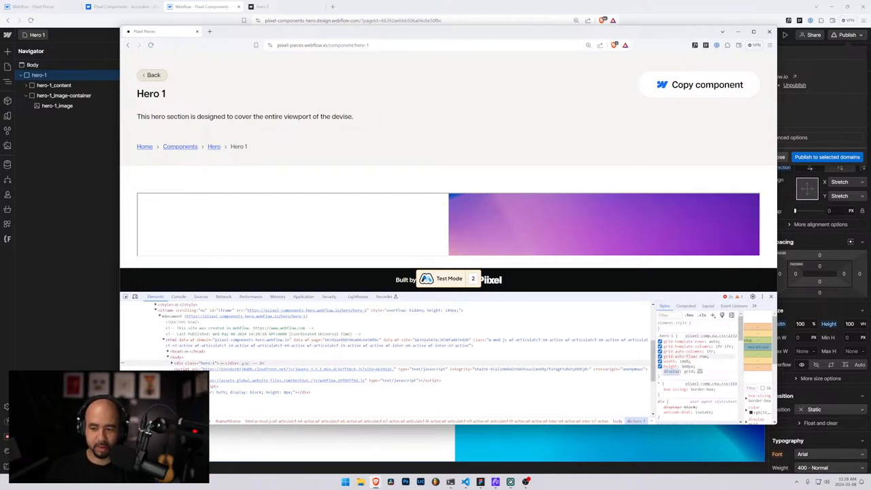
pyautogui.click(704, 366)
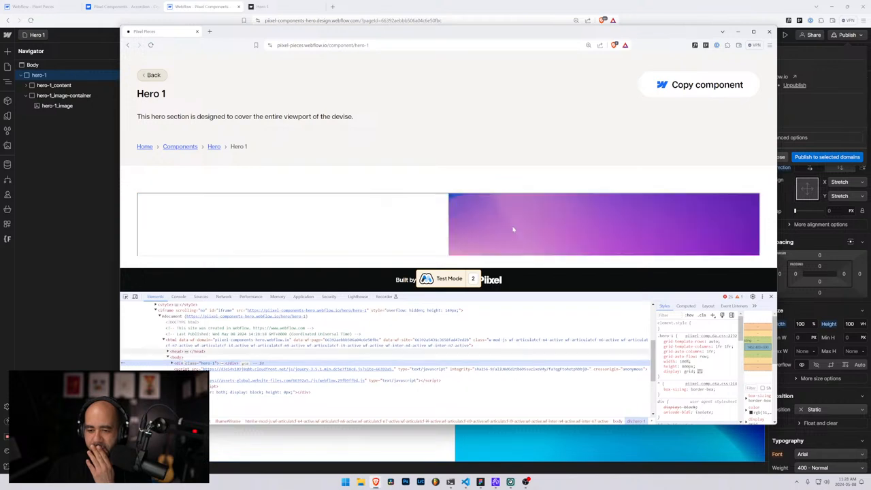
# - Review the iframe code embed on the Components Template page, close it unchanged, and show the page's element tree
pyautogui.click(737, 32)
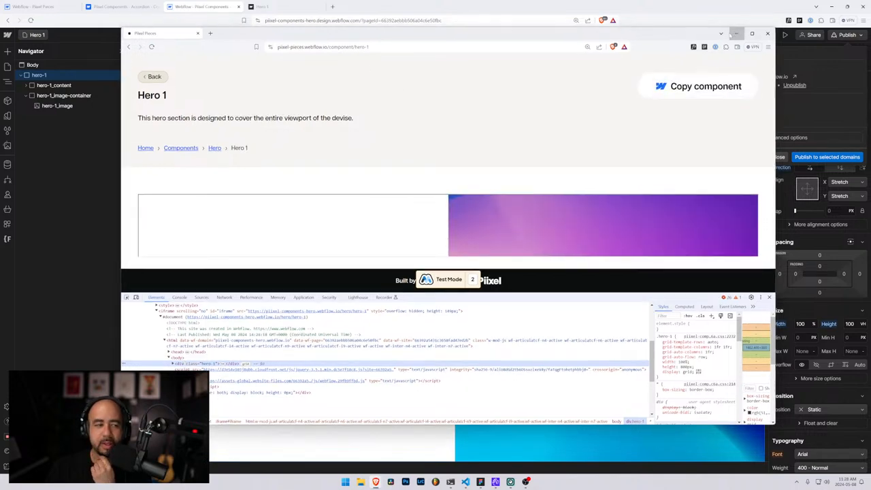
pyautogui.click(51, 7)
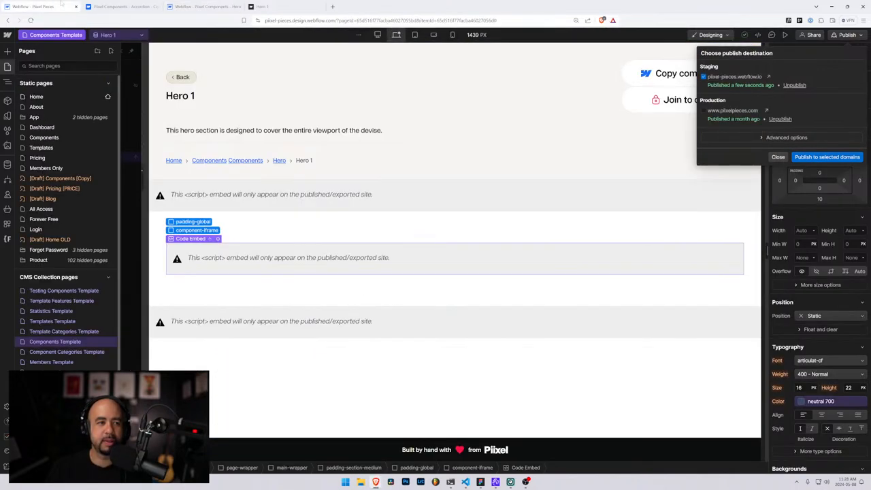
pyautogui.click(218, 239)
pyautogui.click(218, 238)
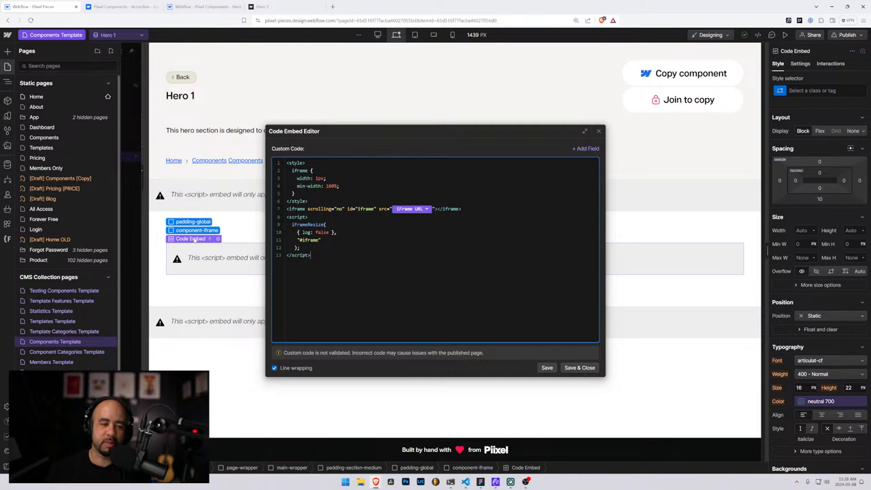
pyautogui.press('Escape')
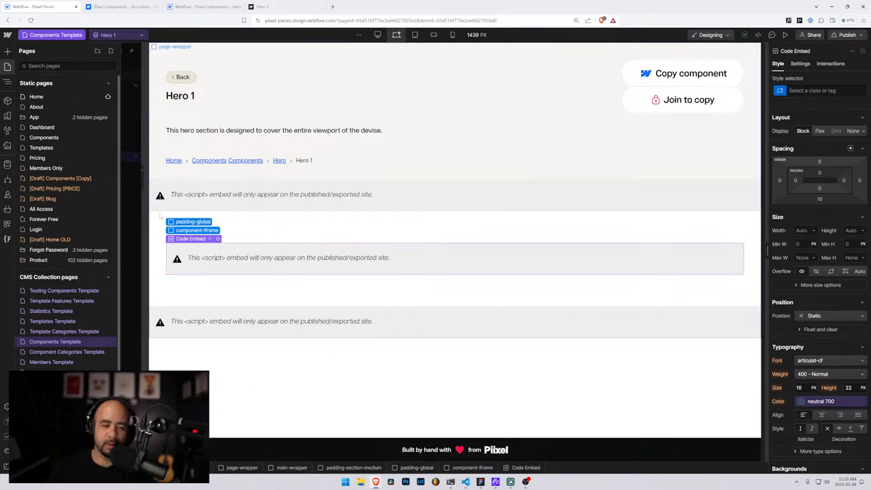
pyautogui.press('z')
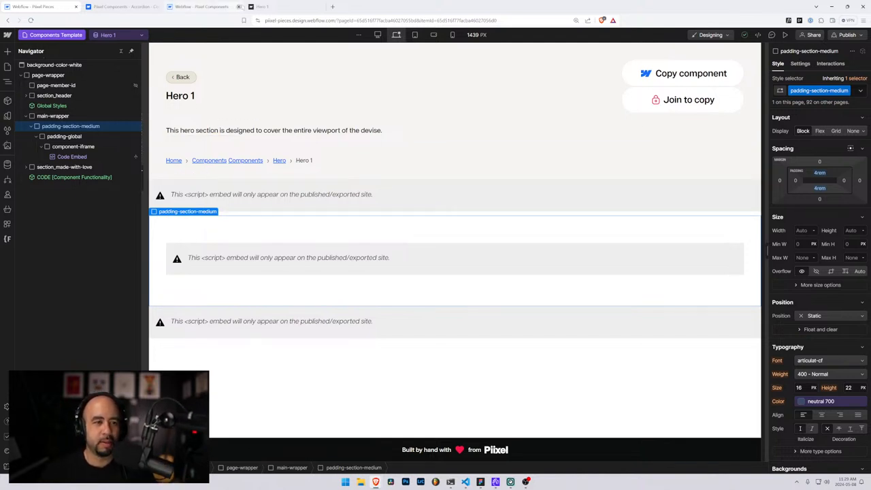
# - Copy the published Hero 1 page's URL and search the Components CMS collection in Piixel Pieces for "hero"
pyautogui.click(265, 7)
pyautogui.click(285, 20)
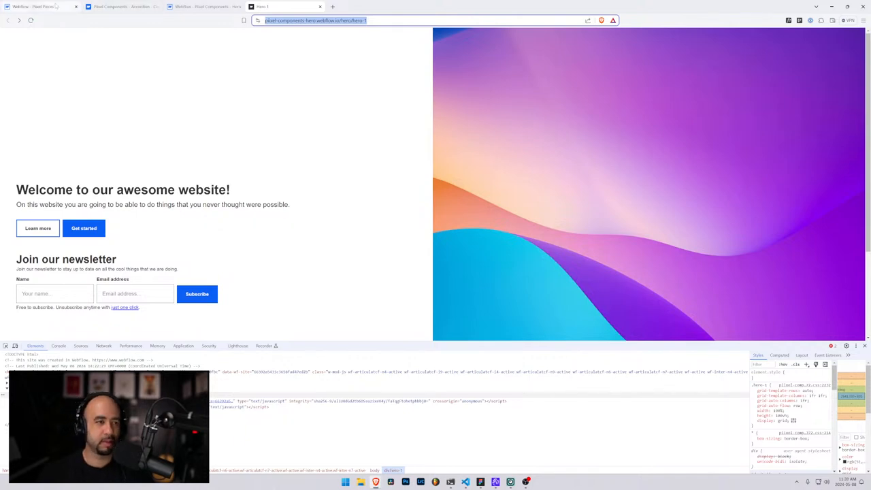
pyautogui.click(196, 7)
pyautogui.click(6, 164)
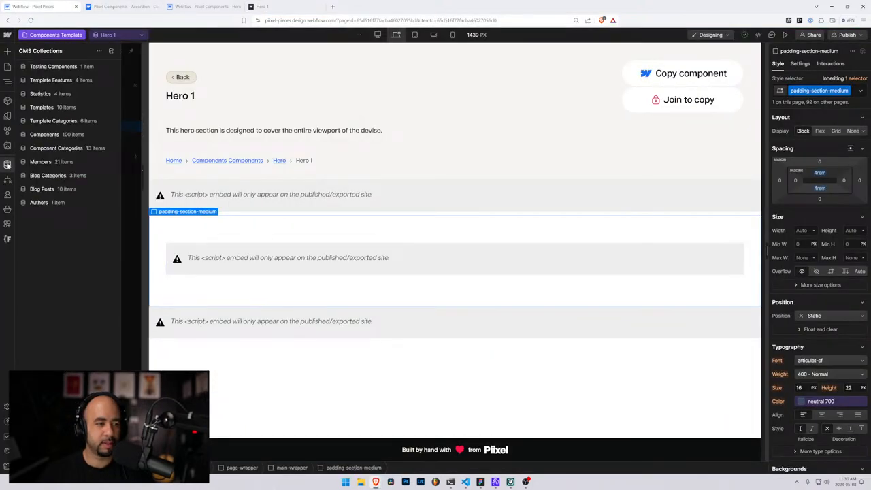
pyautogui.click(62, 135)
pyautogui.click(590, 50)
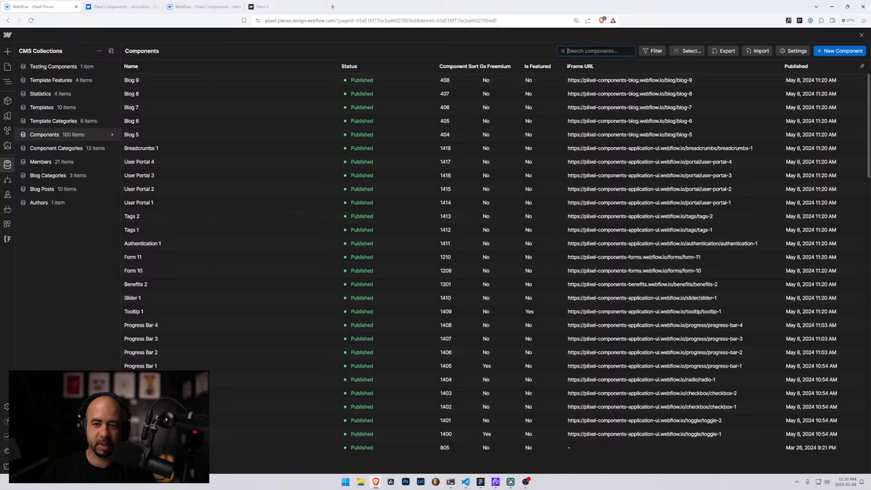
pyautogui.write('hero')
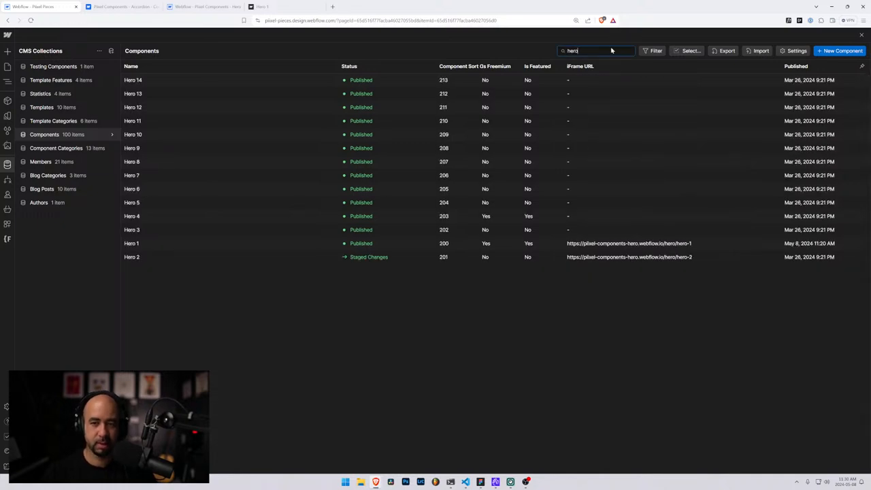
pyautogui.click(212, 230)
pyautogui.scroll(-4, 271, 318)
pyautogui.click(272, 310)
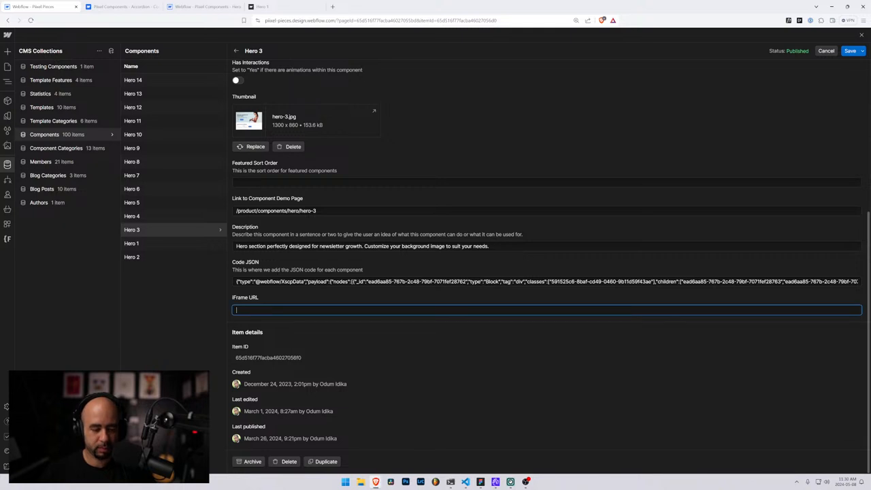
pyautogui.write('https://pixel-components-hero.webflow.io/hero/hero-1')
pyautogui.press('BackSpace')
pyautogui.write('3')
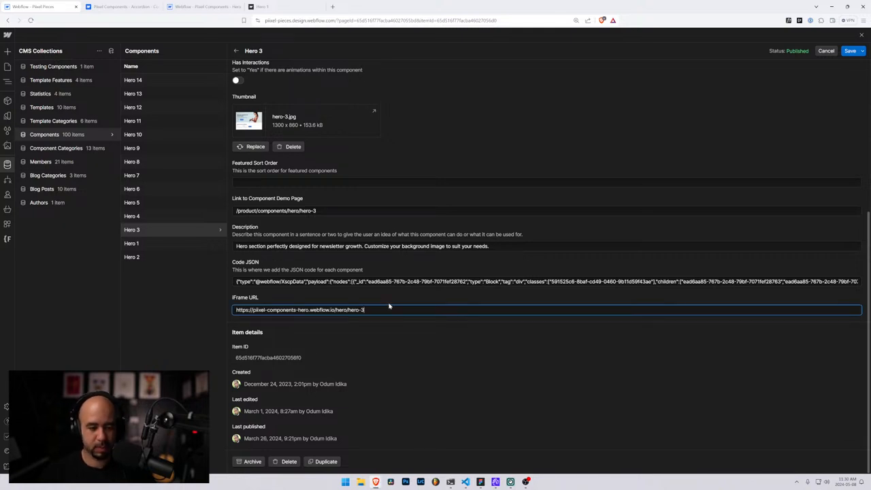
pyautogui.moveTo(329, 211); pyautogui.dragTo(288, 210)
pyautogui.hotkey('ctrl', 'a')
pyautogui.press('BackSpace')
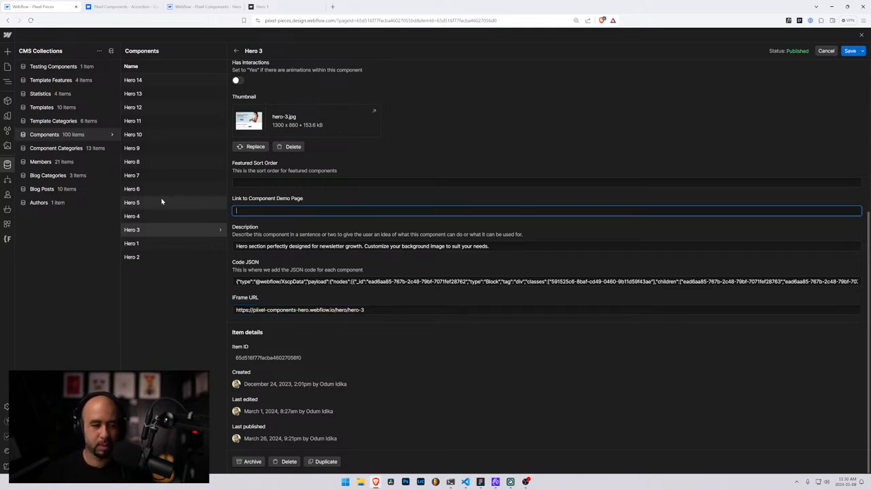
pyautogui.click(848, 51)
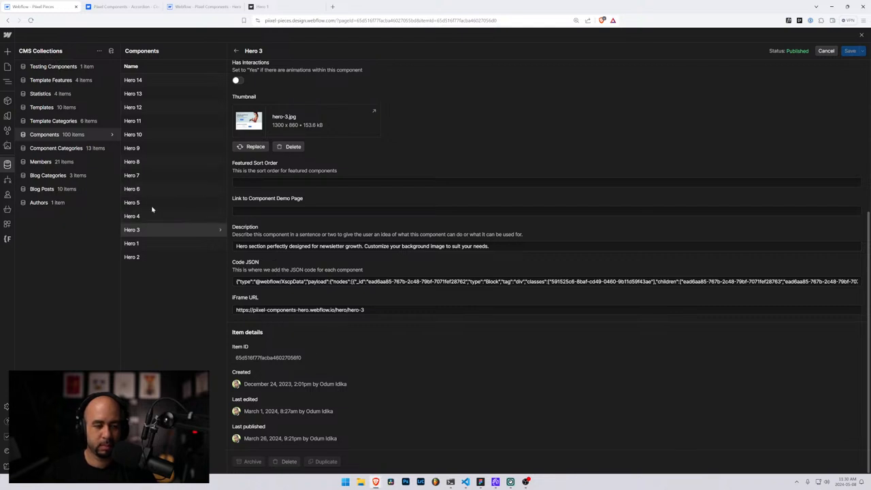
pyautogui.click(156, 218)
pyautogui.scroll(-3, 285, 361)
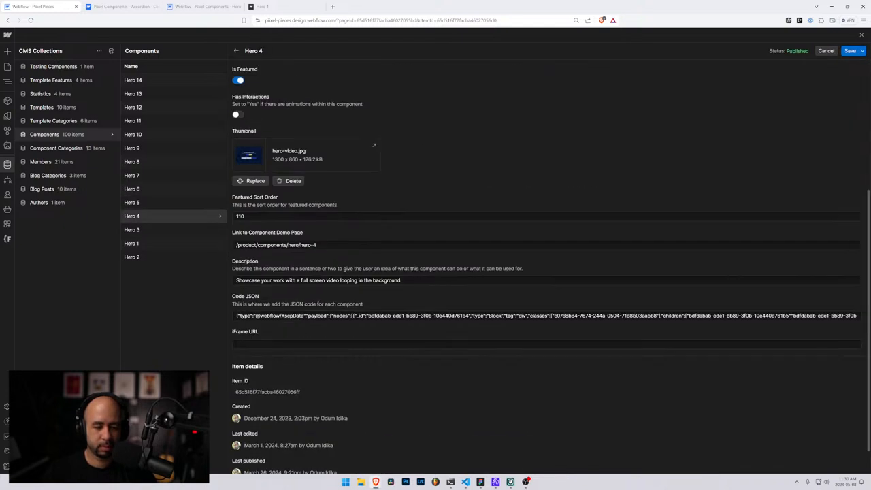
pyautogui.click(285, 344)
pyautogui.write('https://pixel-components-hero.webflow.io/hero/hero-1')
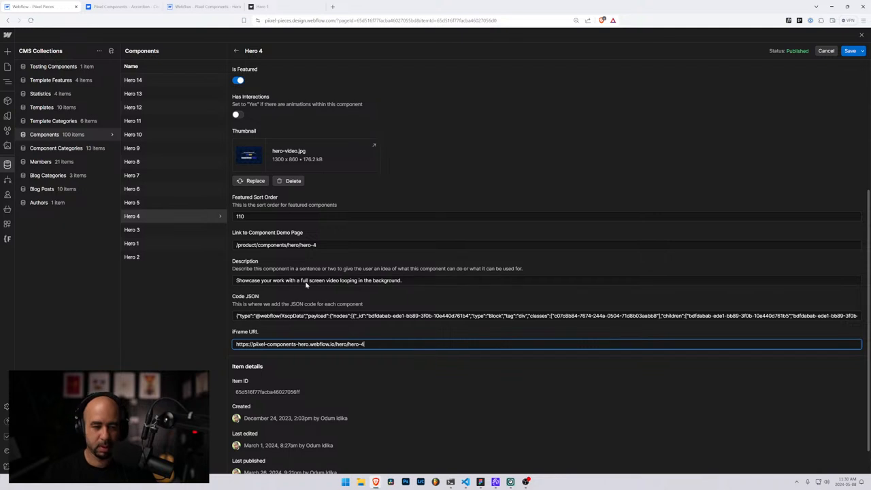
pyautogui.tripleClick(247, 245)
pyautogui.press('BackSpace')
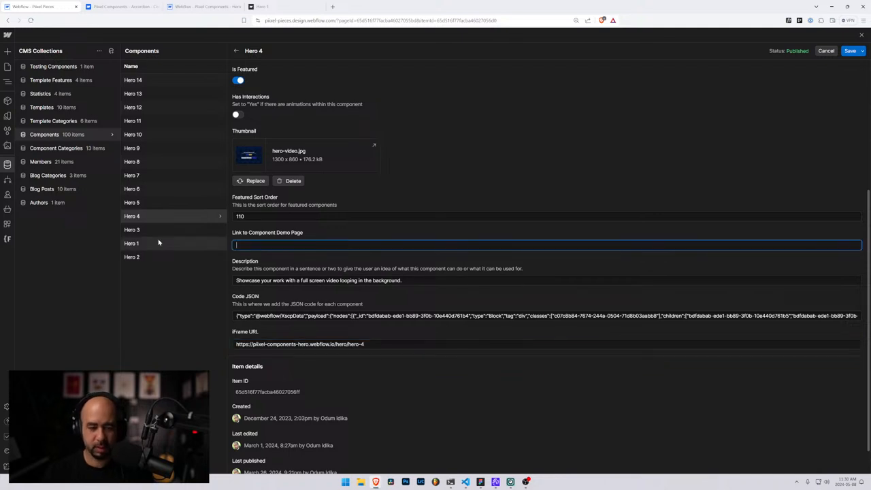
pyautogui.click(850, 51)
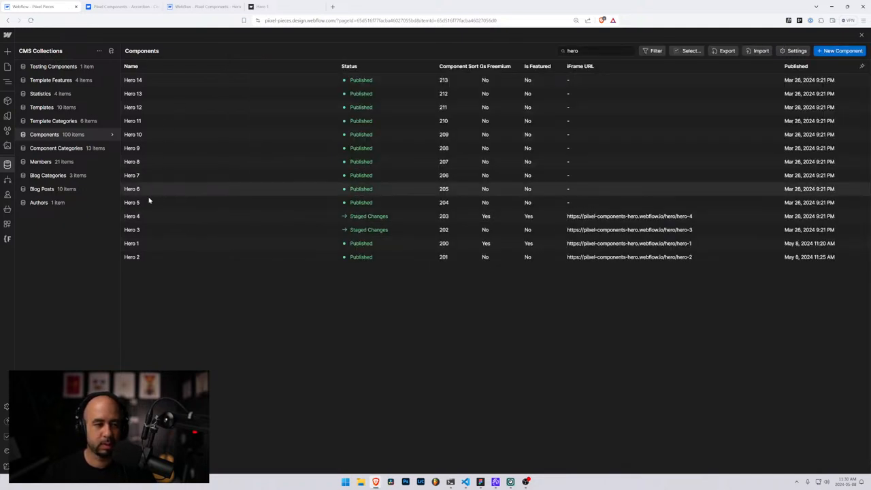
pyautogui.click(144, 204)
pyautogui.scroll(-3, 286, 437)
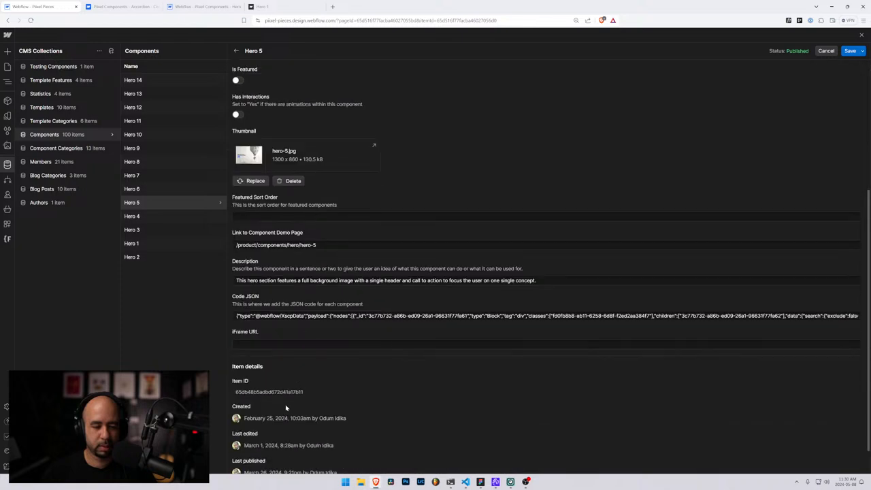
pyautogui.click(286, 344)
pyautogui.write('https://pixel-components-hero.webflow.io/hero/hero-5')
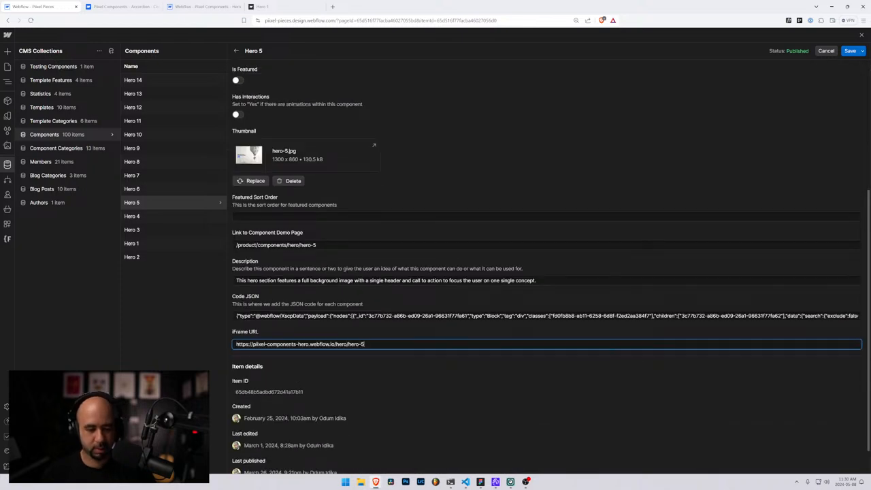
pyautogui.moveTo(340, 245); pyautogui.dragTo(156, 247)
pyautogui.press('BackSpace')
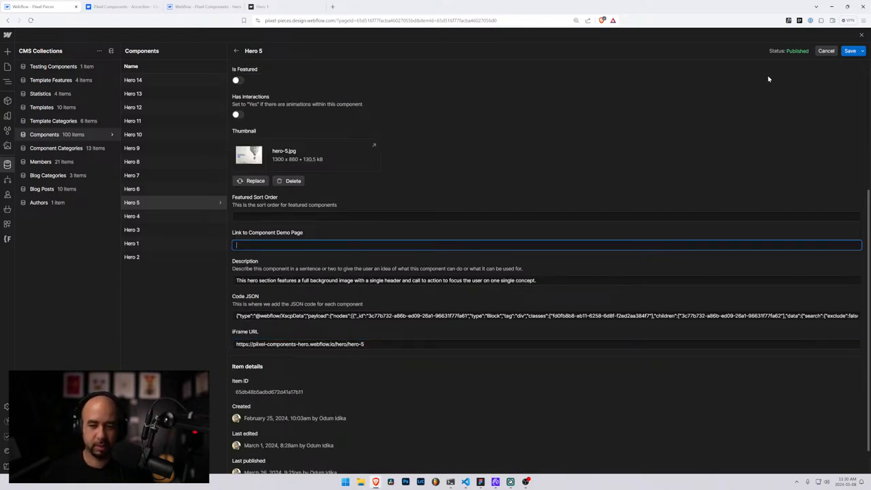
pyautogui.click(849, 51)
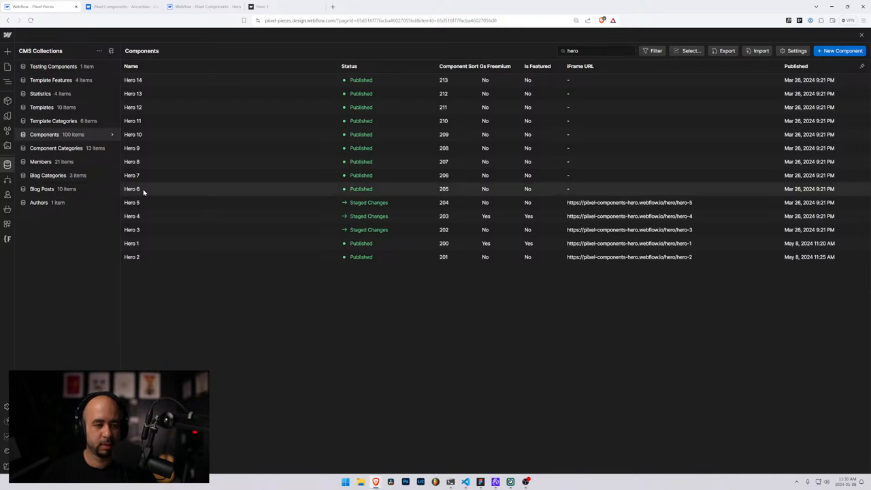
pyautogui.click(144, 193)
pyautogui.scroll(-3, 257, 381)
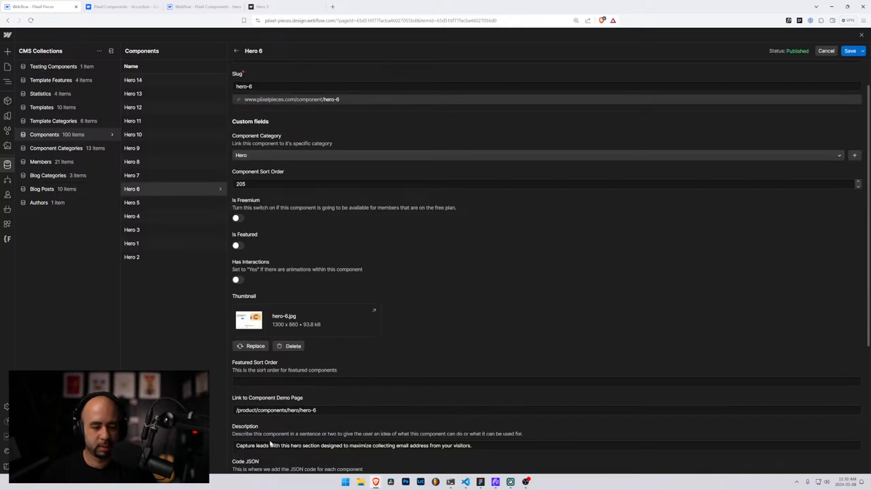
pyautogui.click(256, 412)
pyautogui.write('https://pixel-components-hero.webflow.io/hero/hero-6')
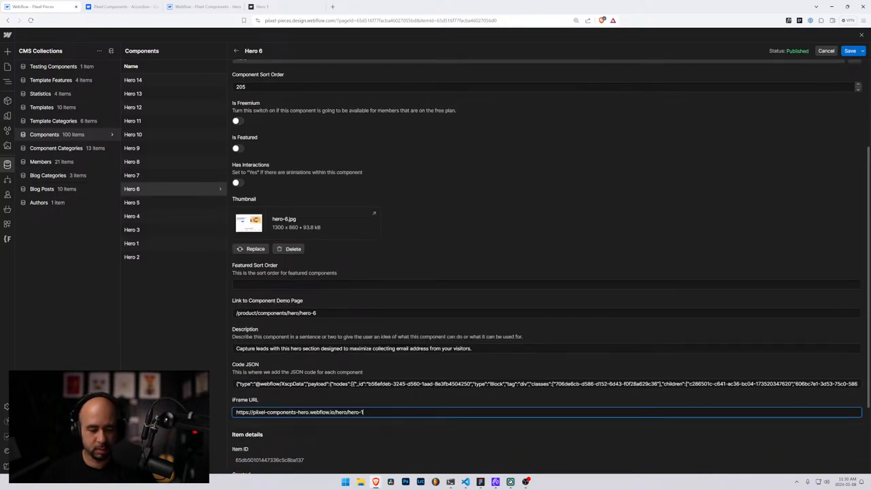
pyautogui.moveTo(319, 313); pyautogui.dragTo(167, 304)
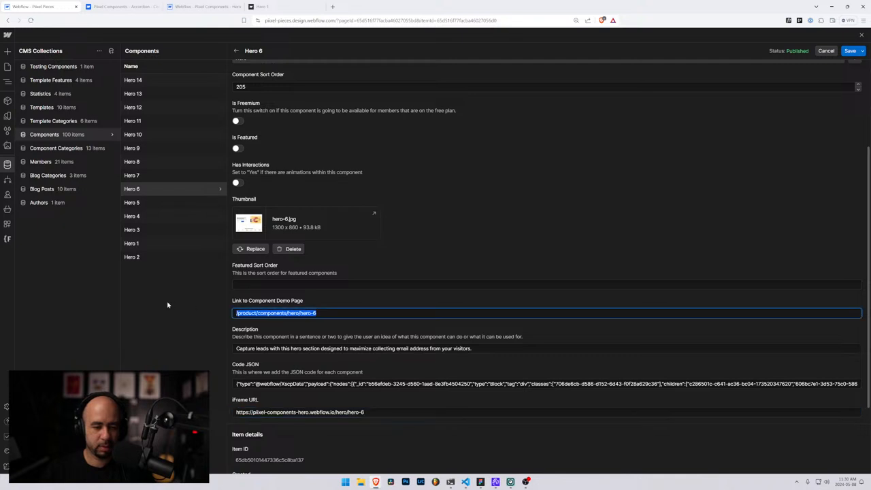
pyautogui.press('BackSpace')
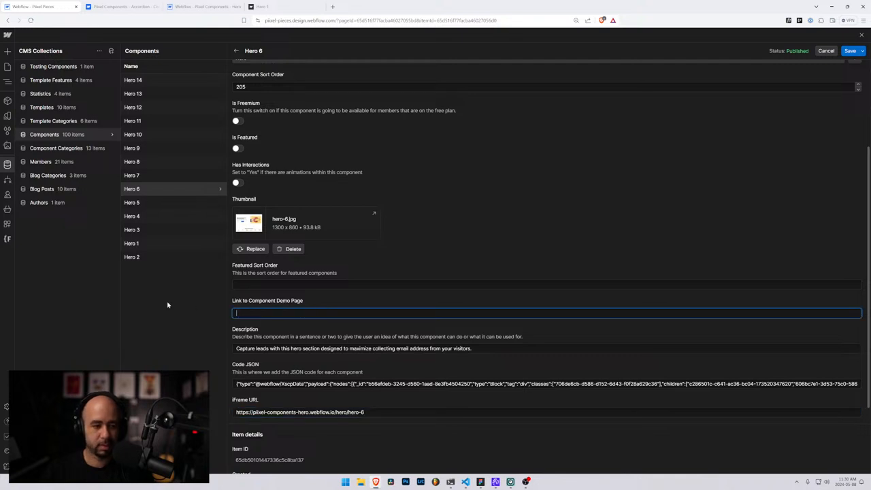
pyautogui.click(849, 50)
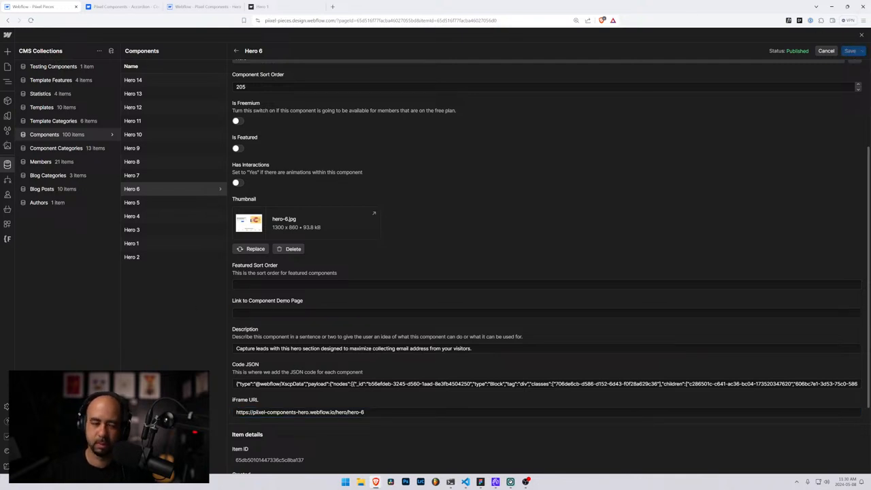
pyautogui.click(142, 174)
pyautogui.scroll(-3, 336, 328)
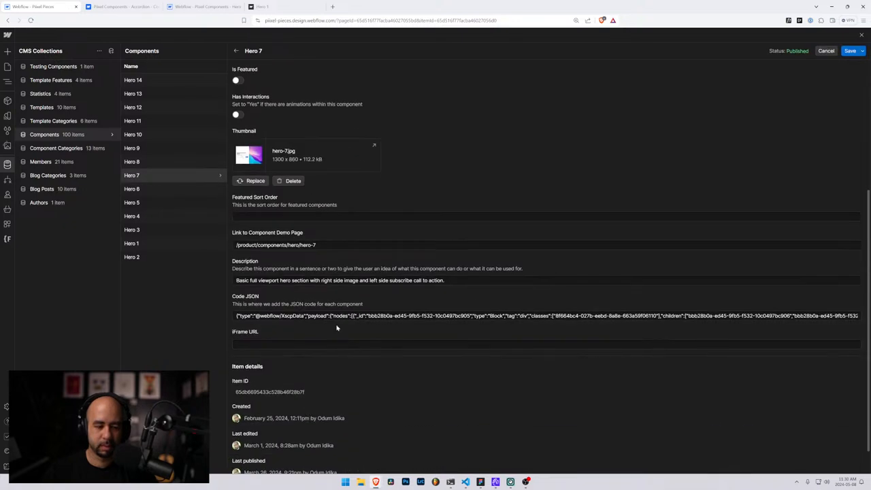
pyautogui.click(316, 342)
pyautogui.write('https://pixel-components-hero.webflow.io/hero/hero-7')
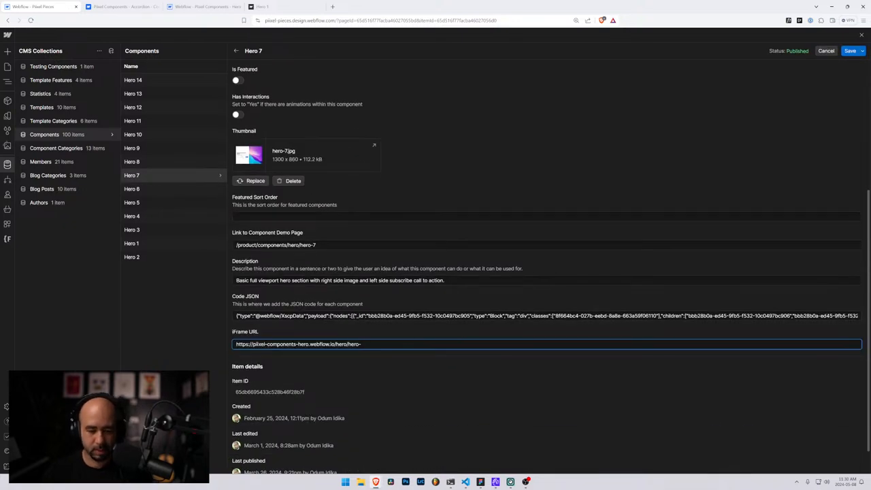
pyautogui.write('7')
pyautogui.hotkey('shift', 'Tab')
pyautogui.hotkey('shift', 'Tab')
pyautogui.hotkey('shift', 'Tab')
pyautogui.press('BackSpace')
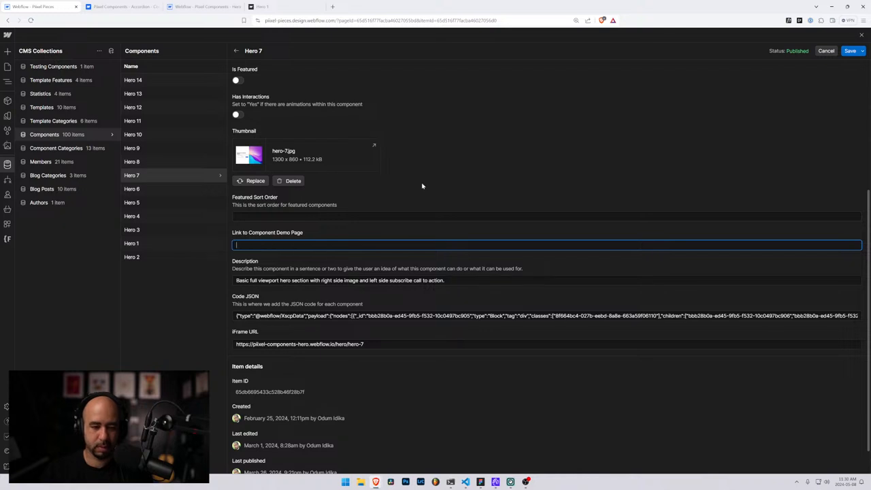
pyautogui.click(850, 51)
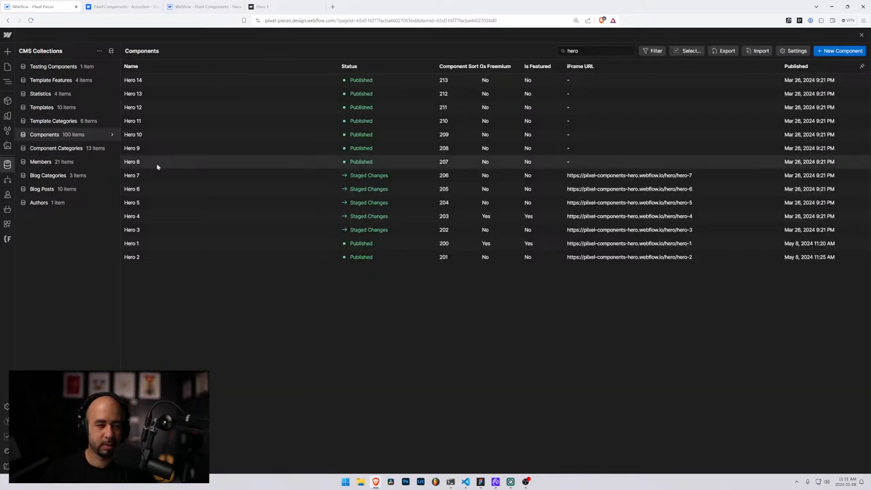
pyautogui.click(156, 163)
pyautogui.scroll(-3, 270, 340)
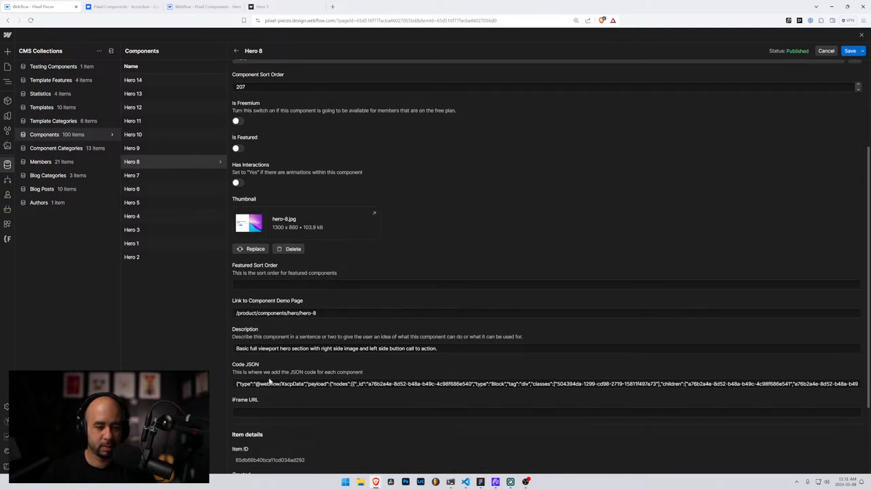
pyautogui.click(272, 411)
pyautogui.write('https://pixel-components-hero.webflow.io/hero/hero-')
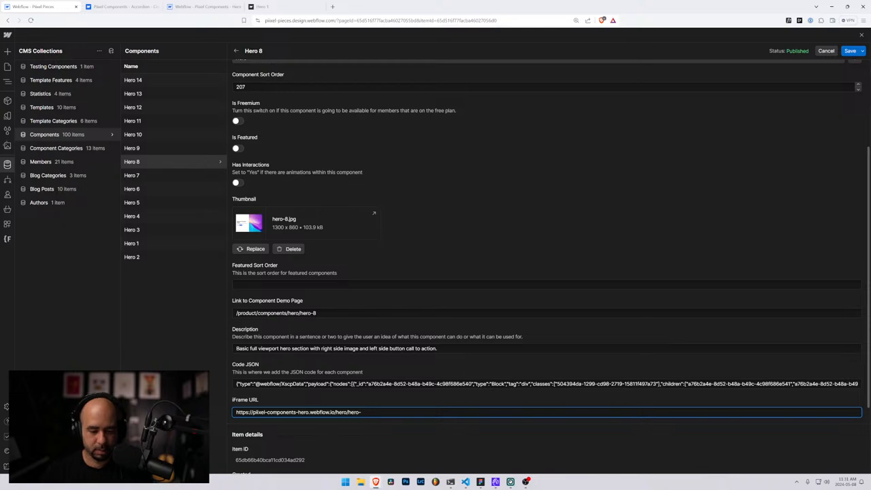
pyautogui.write('8')
pyautogui.tripleClick(286, 313)
pyautogui.press('BackSpace')
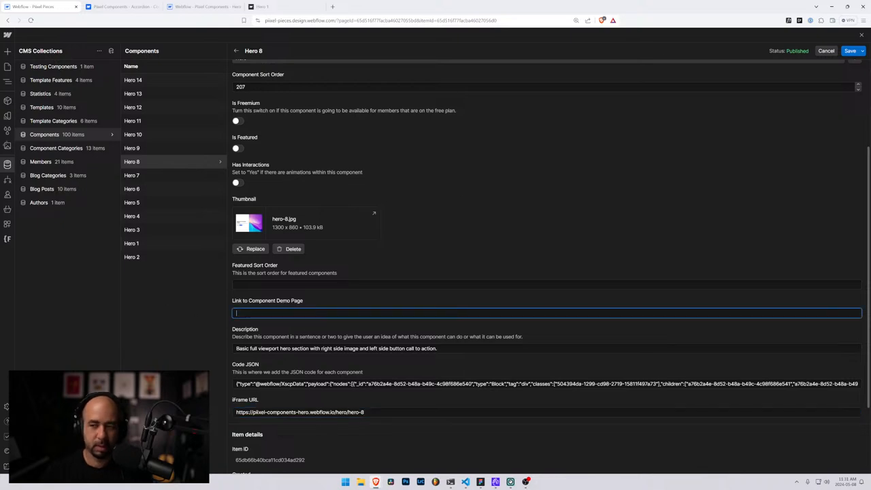
pyautogui.click(849, 51)
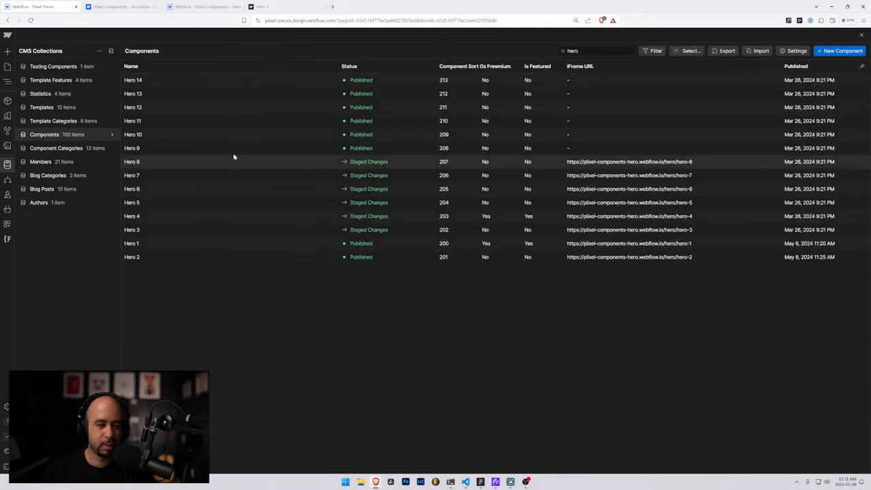
pyautogui.click(223, 147)
pyautogui.scroll(-3, 234, 355)
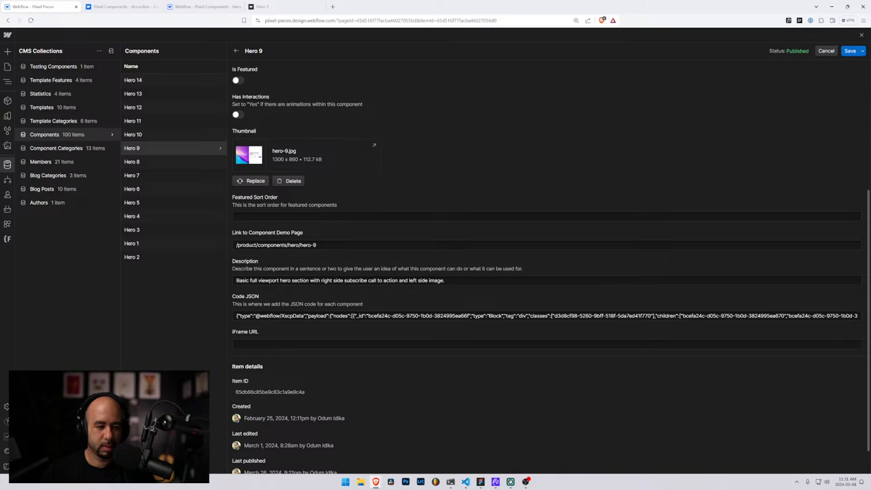
pyautogui.click(264, 343)
pyautogui.write('https://piixel-components-hero.webflow.io/hero/hero-1')
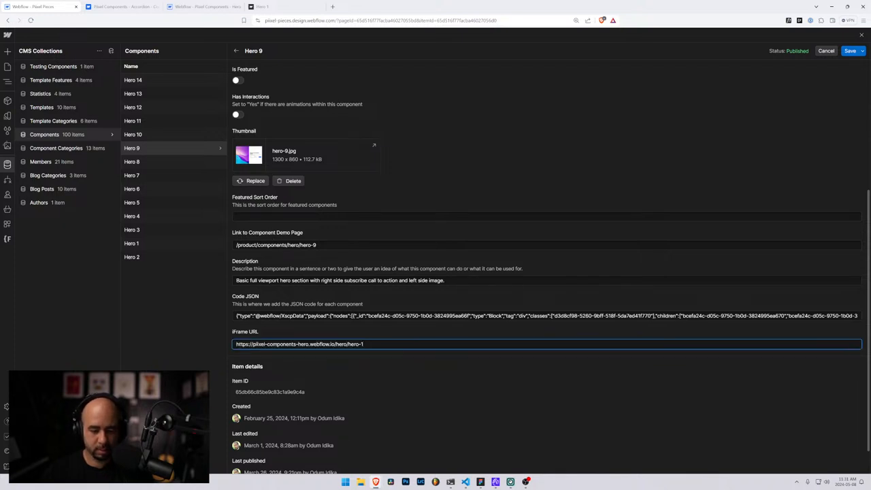
pyautogui.write('9')
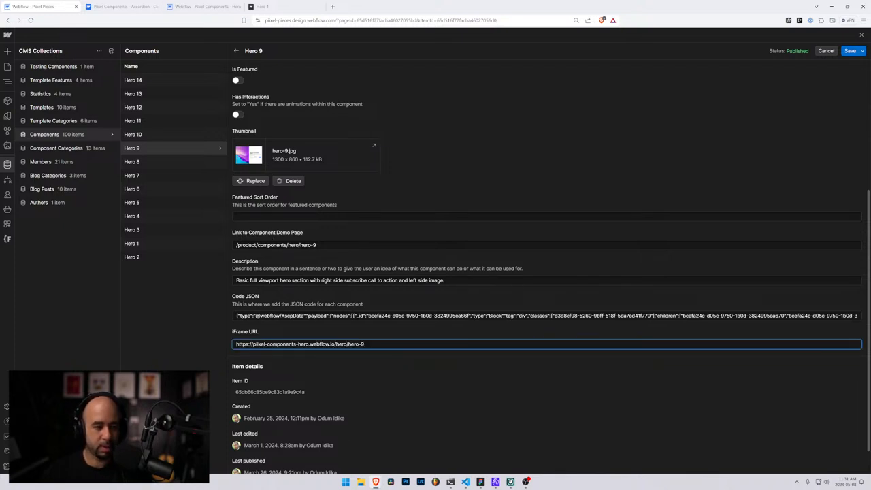
pyautogui.moveTo(320, 245); pyautogui.dragTo(218, 233)
pyautogui.press('BackSpace')
pyautogui.click(850, 51)
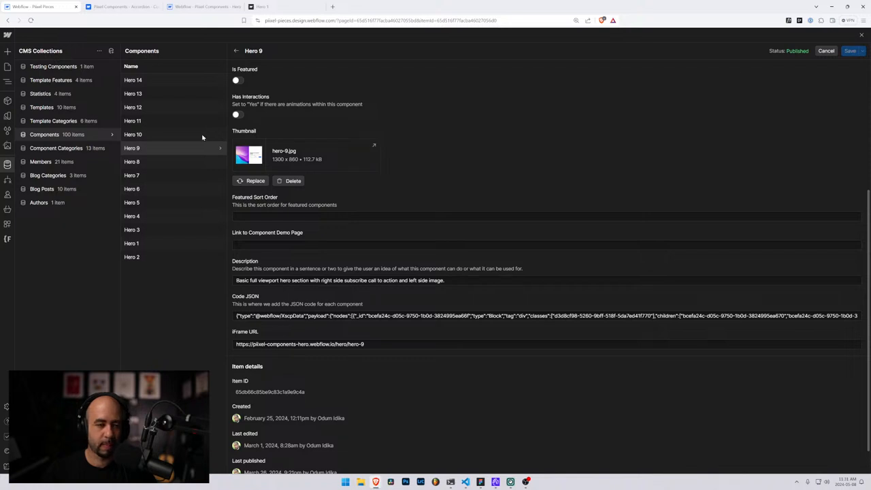
pyautogui.click(181, 134)
pyautogui.scroll(-3, 257, 372)
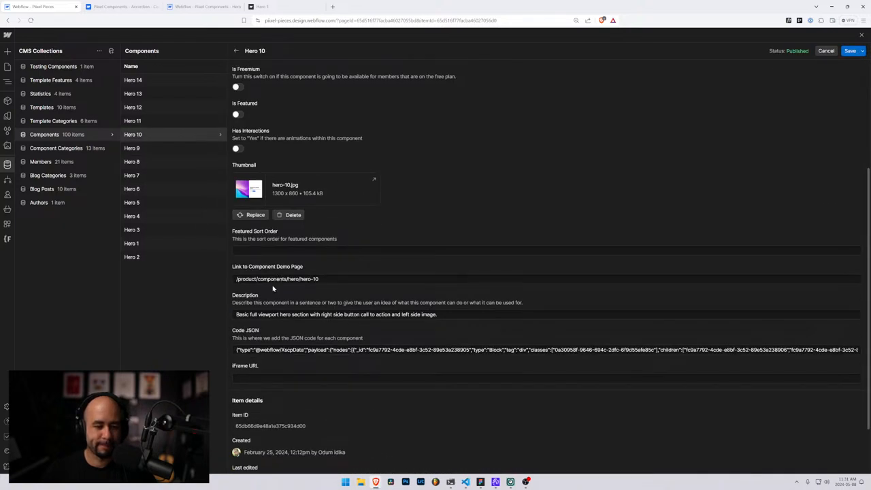
pyautogui.click(258, 372)
pyautogui.write('https://pixel-components-hero.webflow.io/hero/hero-')
pyautogui.write('1')
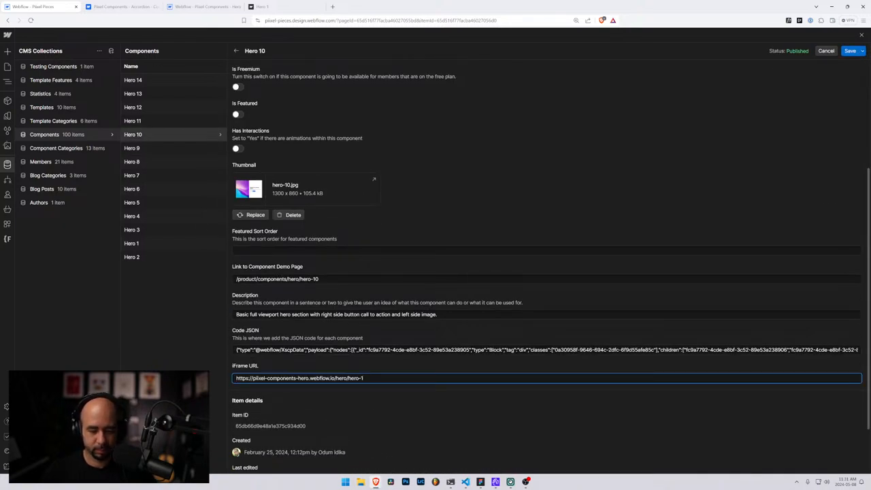
pyautogui.write('0')
pyautogui.moveTo(326, 278); pyautogui.dragTo(185, 274)
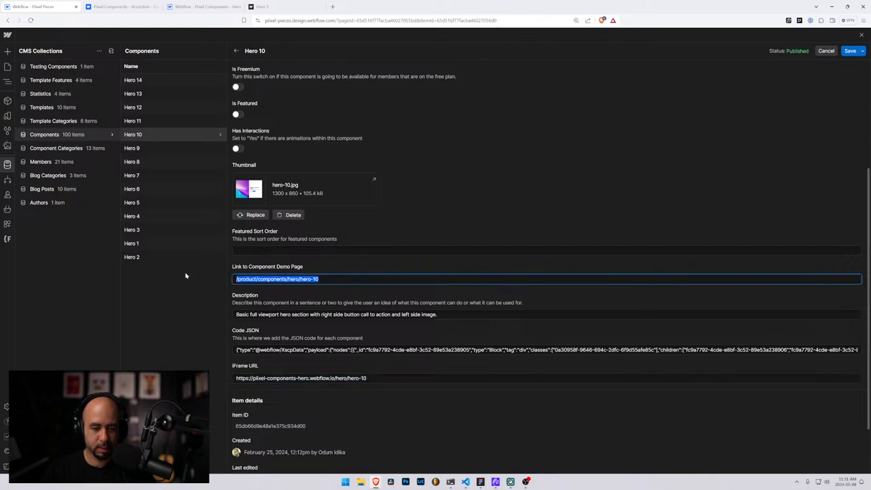
pyautogui.press('BackSpace')
pyautogui.click(848, 51)
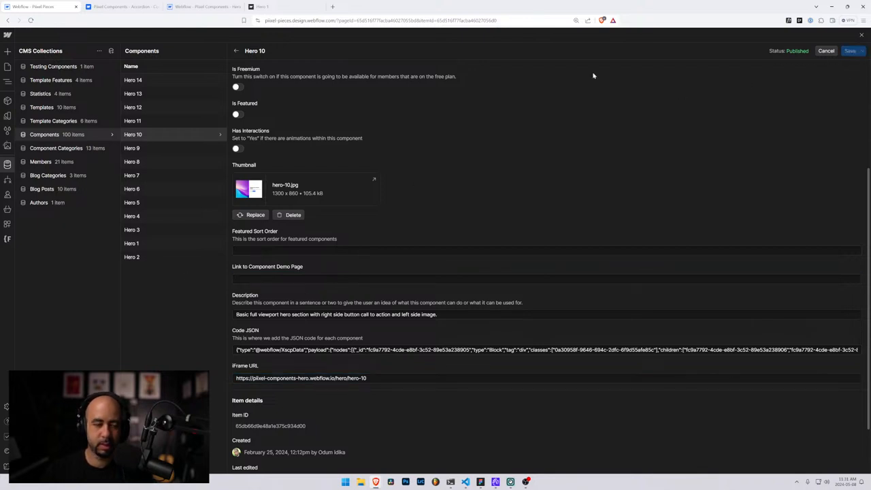
pyautogui.click(136, 121)
pyautogui.scroll(-2, 228, 385)
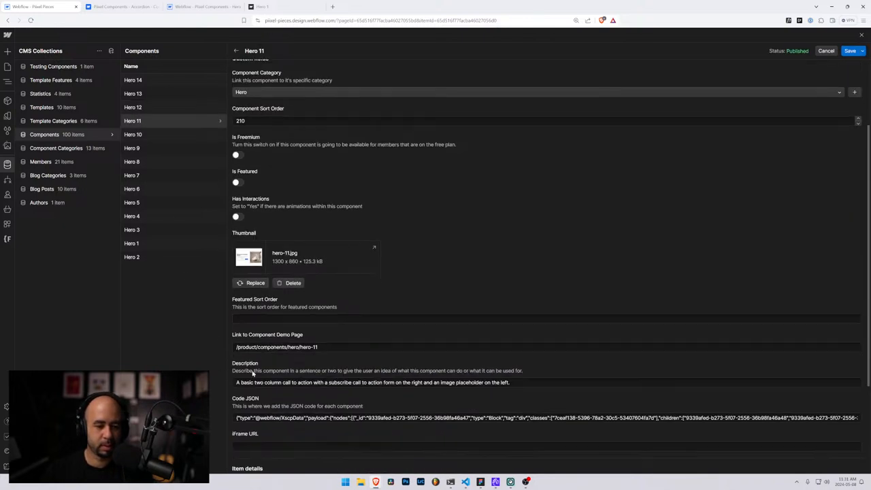
pyautogui.click(364, 446)
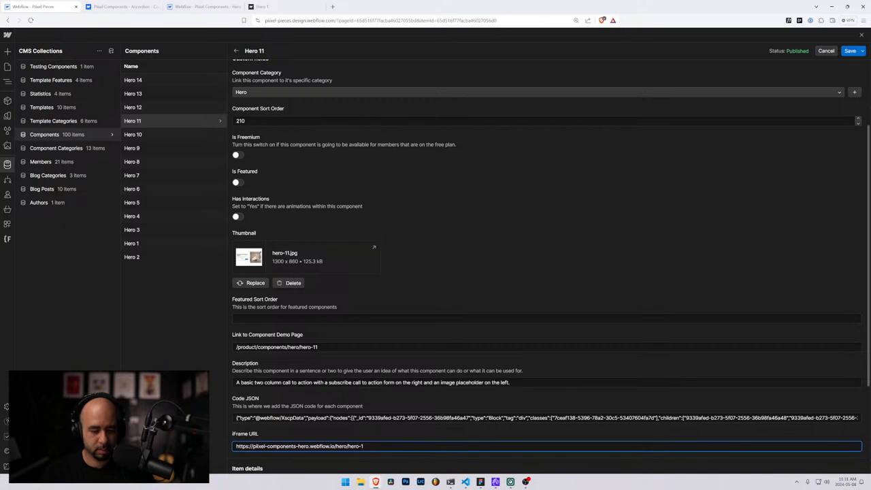
pyautogui.write('1')
pyautogui.moveTo(318, 347); pyautogui.dragTo(166, 336)
pyautogui.press('BackSpace')
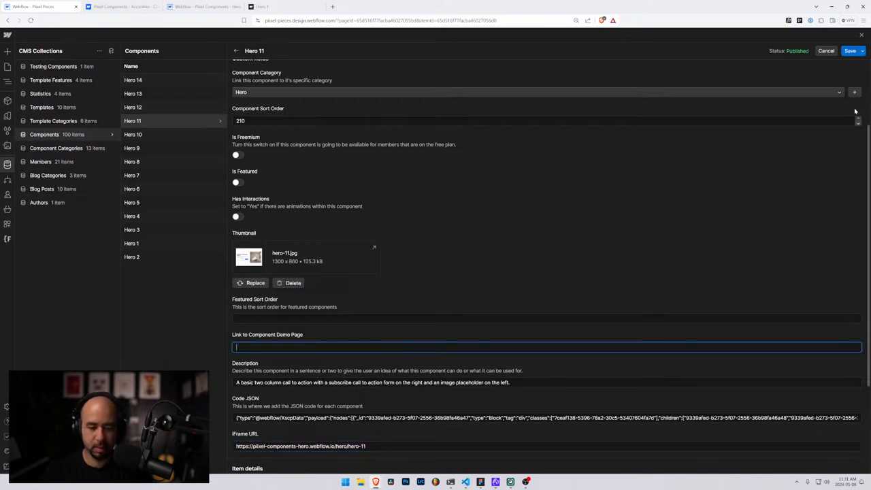
pyautogui.click(854, 52)
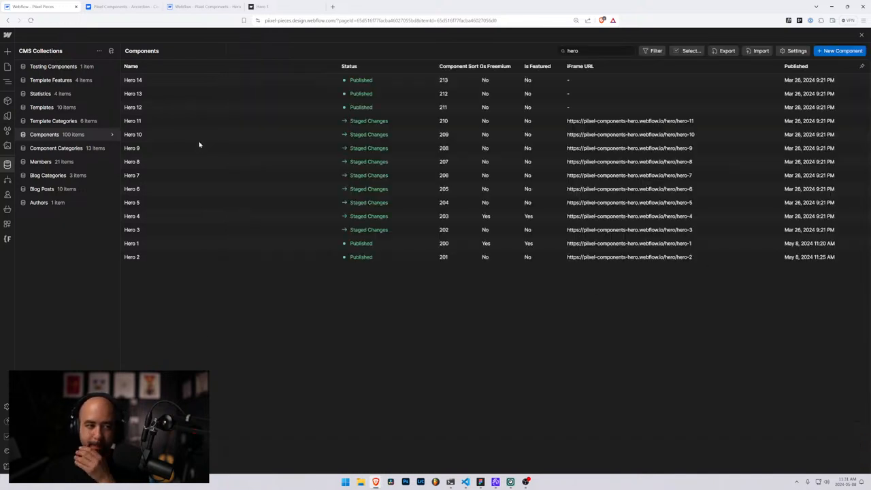
pyautogui.click(182, 109)
pyautogui.scroll(-3, 476, 272)
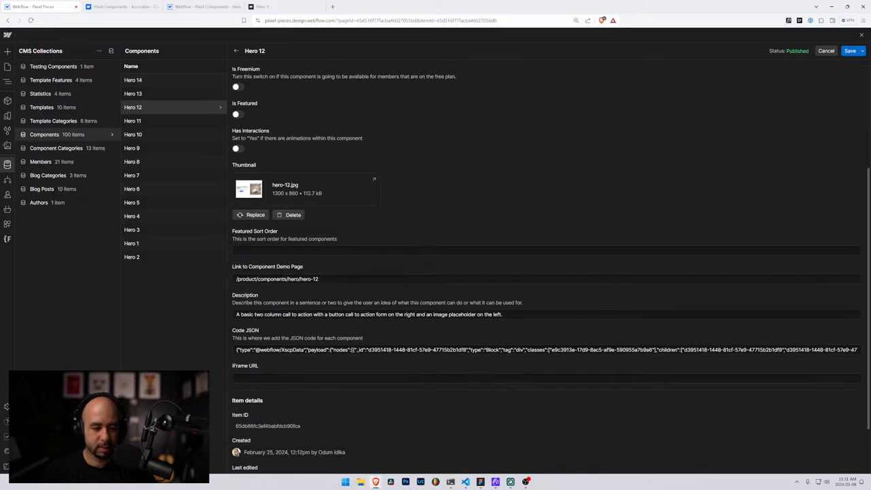
pyautogui.click(476, 378)
pyautogui.write('https://pixel-components-hero.webflow.io/hero/hero-1')
pyautogui.press('BackSpace')
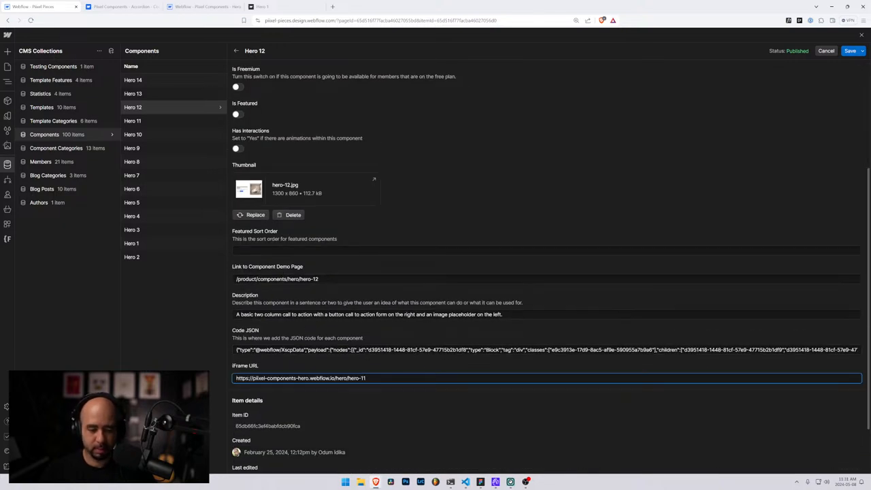
pyautogui.write('2')
pyautogui.moveTo(324, 278); pyautogui.dragTo(174, 265)
pyautogui.press('BackSpace')
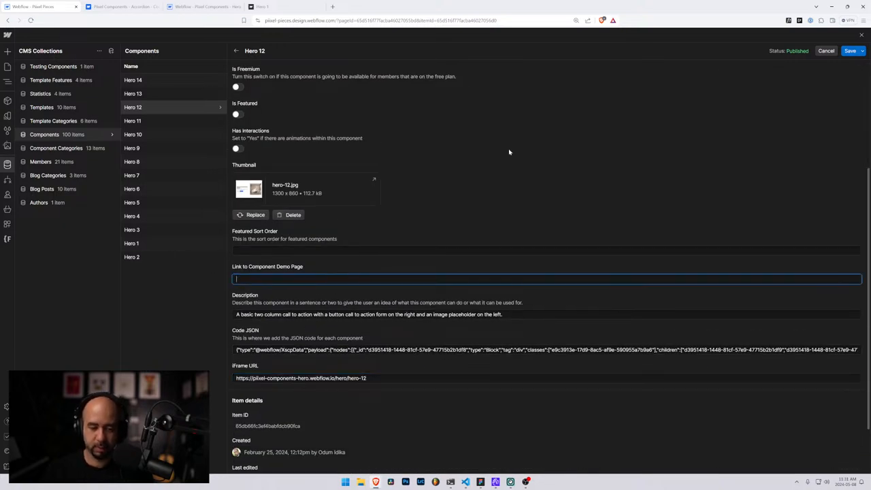
pyautogui.click(289, 109)
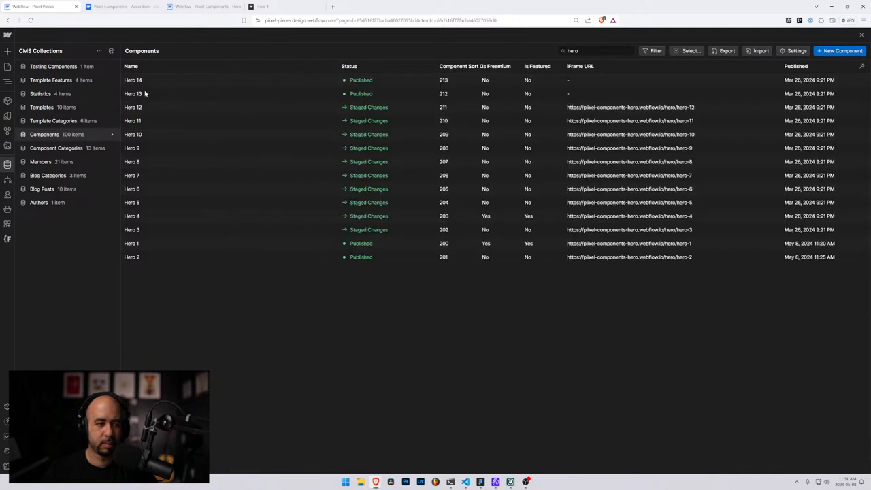
pyautogui.click(147, 93)
pyautogui.scroll(-3, 268, 307)
pyautogui.click(268, 377)
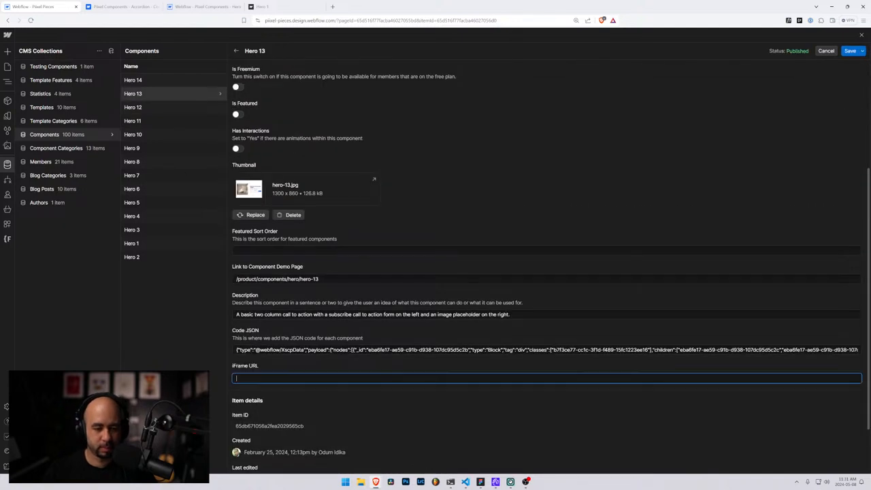
pyautogui.hotkey('ctrl', 'v')
pyautogui.write('3')
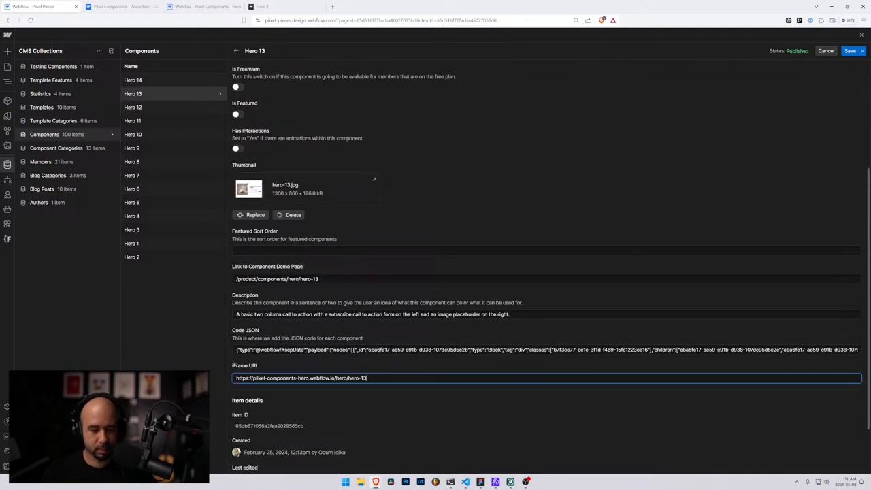
pyautogui.tripleClick(328, 277)
pyautogui.press('BackSpace')
pyautogui.click(849, 51)
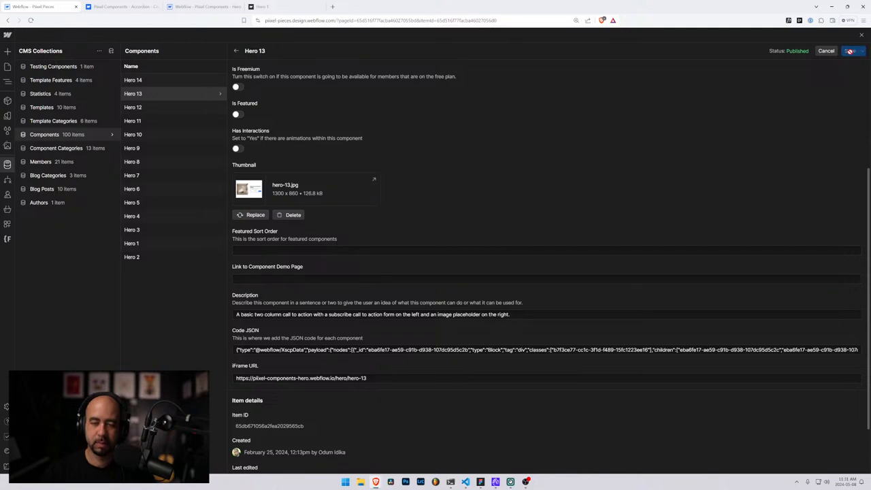
pyautogui.click(161, 81)
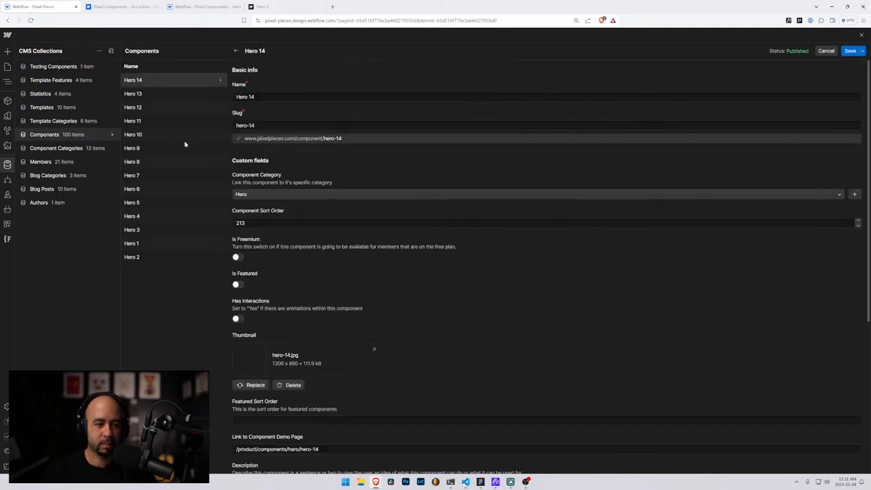
pyautogui.scroll(-2, 262, 396)
pyautogui.click(262, 412)
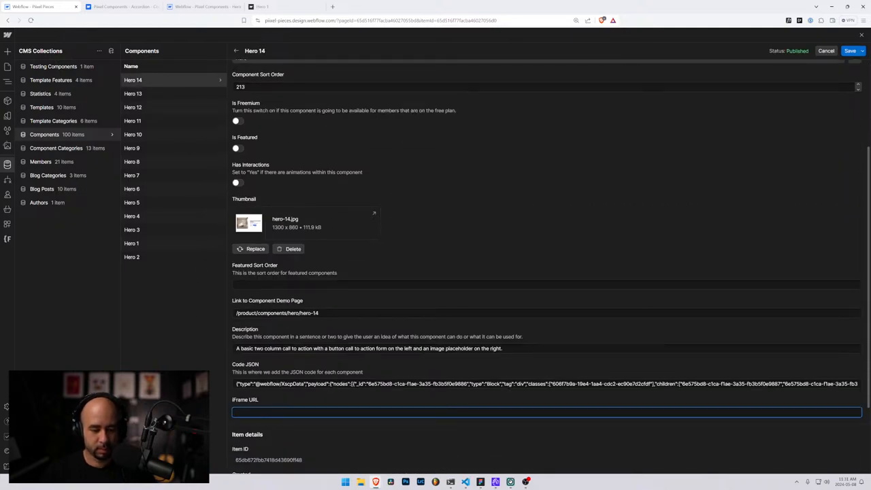
pyautogui.write('https://pixel-components-hero.webflow.io/hero/hero-1')
pyautogui.write('4')
pyautogui.click(272, 313)
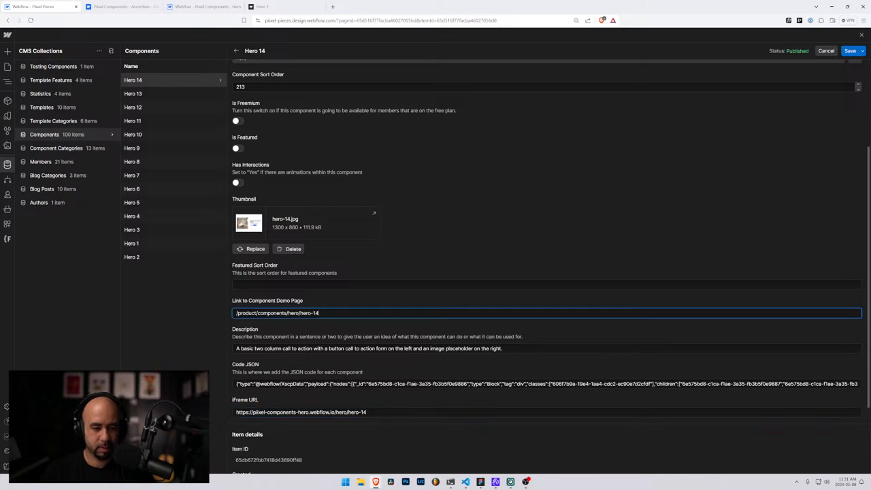
pyautogui.hotkey('ctrl', 'a')
pyautogui.press('BackSpace')
pyautogui.click(849, 51)
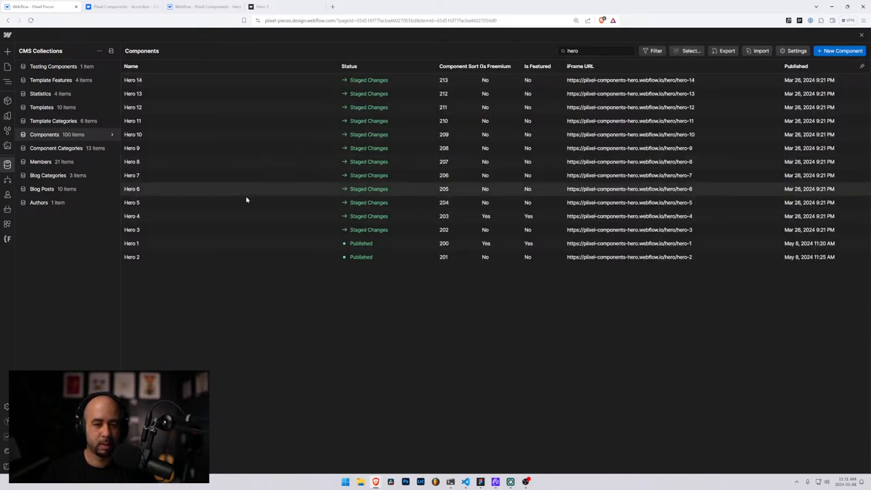
# - Open the staging site's Components listing from the Hero 1 page and look through the hero component cards
pyautogui.click(266, 6)
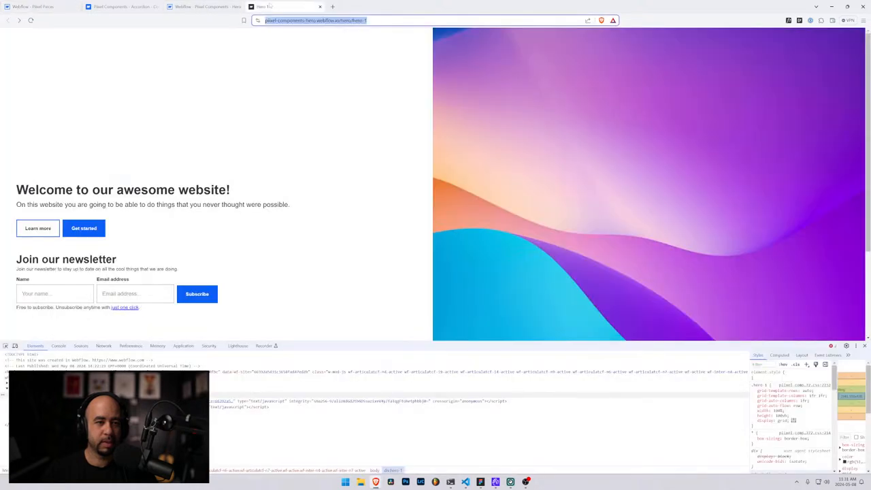
pyautogui.click(218, 7)
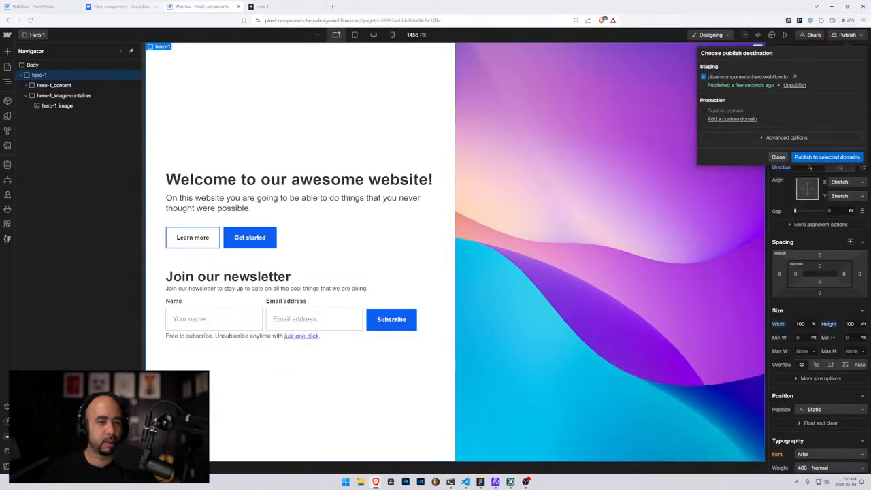
pyautogui.click(122, 7)
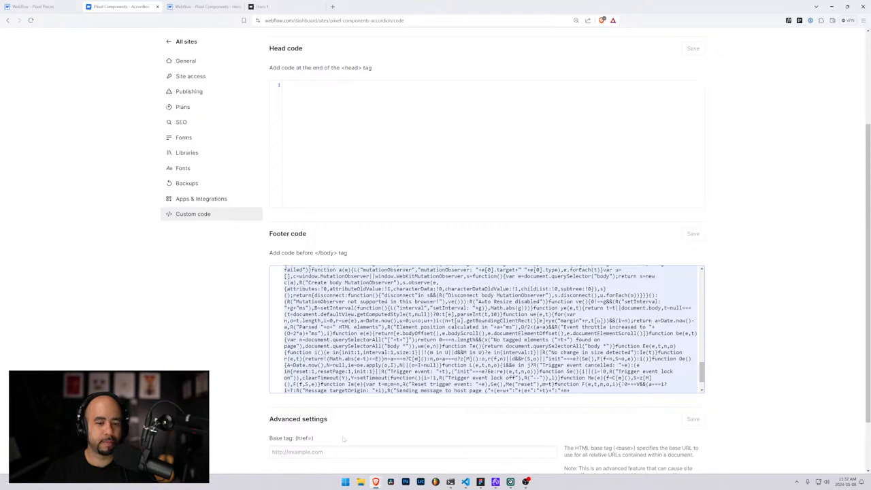
pyautogui.moveTo(376, 481)
pyautogui.click(422, 445)
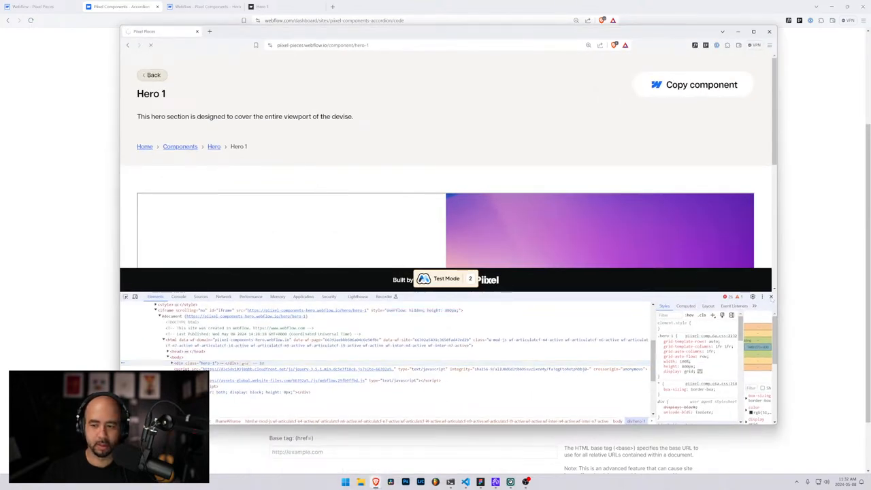
pyautogui.click(771, 297)
pyautogui.click(181, 147)
pyautogui.scroll(-3, 513, 266)
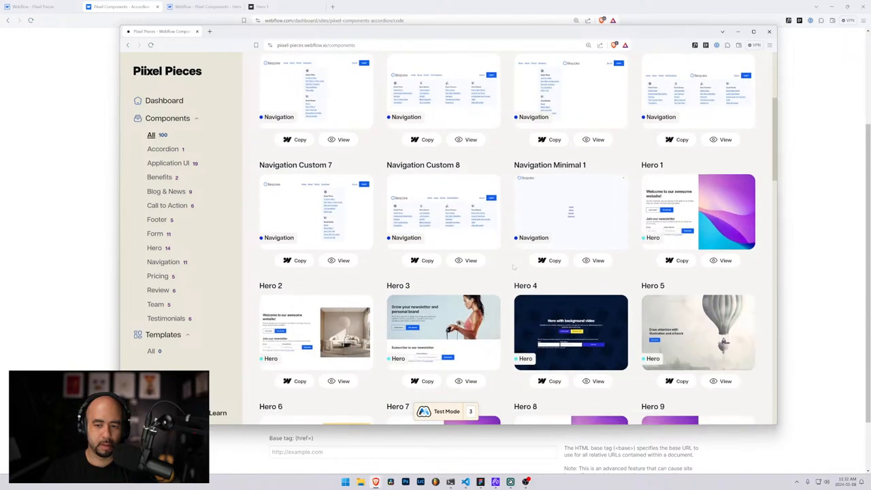
pyautogui.scroll(-2, 513, 267)
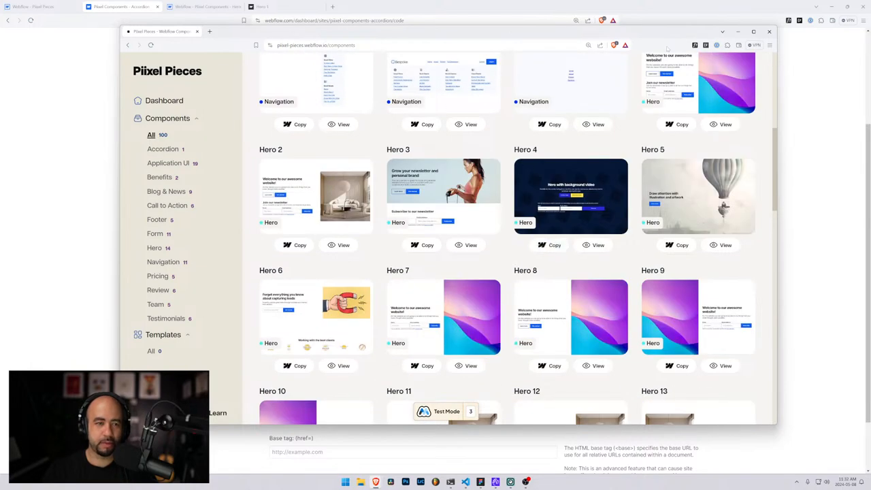
pyautogui.click(737, 31)
# - Return from the CMS to the Piixel Pieces Components Template and publish the site to the staging domain piixel-pieces.webflow.io
pyautogui.click(42, 6)
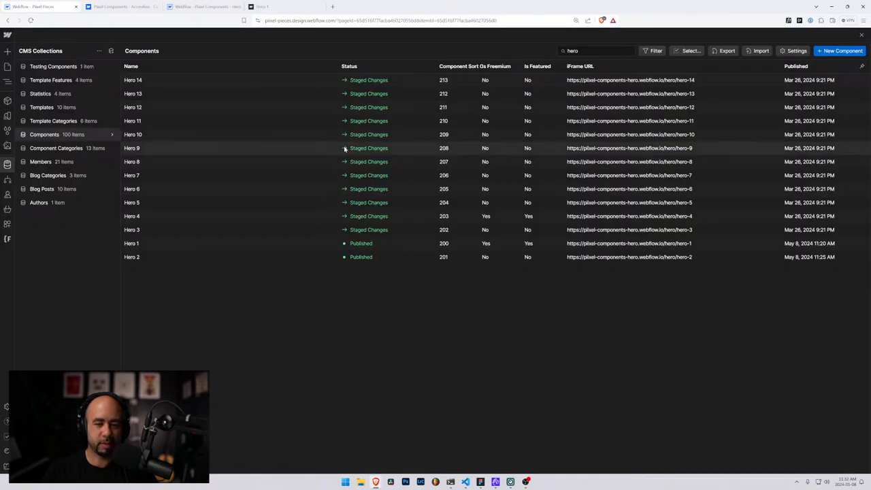
pyautogui.click(8, 67)
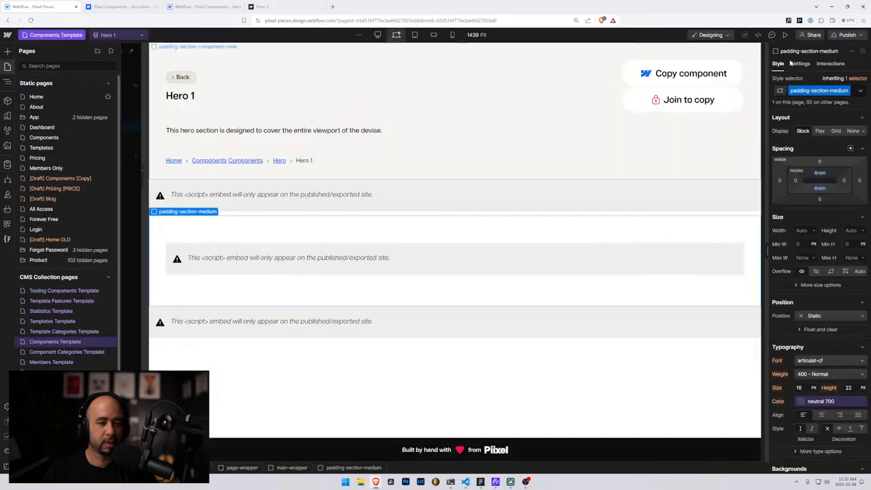
pyautogui.click(846, 35)
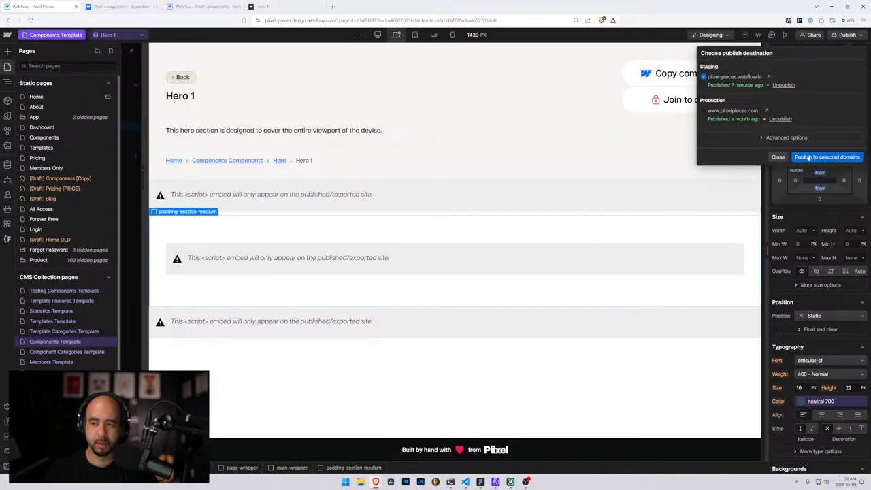
pyautogui.click(808, 157)
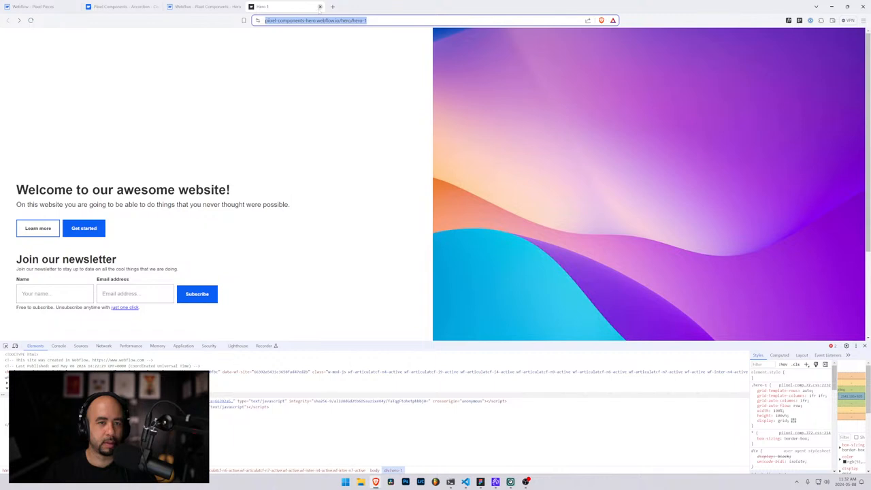
# - Close the Hero 1 preview and open the Piixel Components - Navigation site from the dashboard in the Designer
pyautogui.click(320, 6)
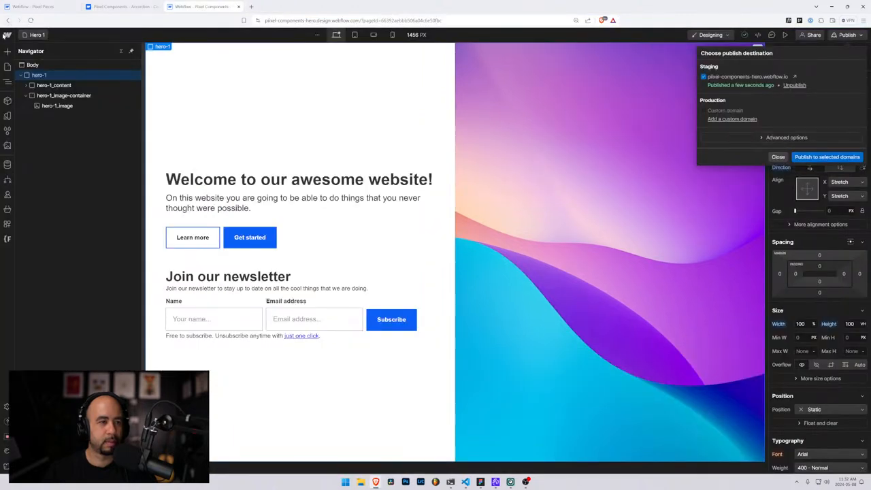
pyautogui.click(7, 19)
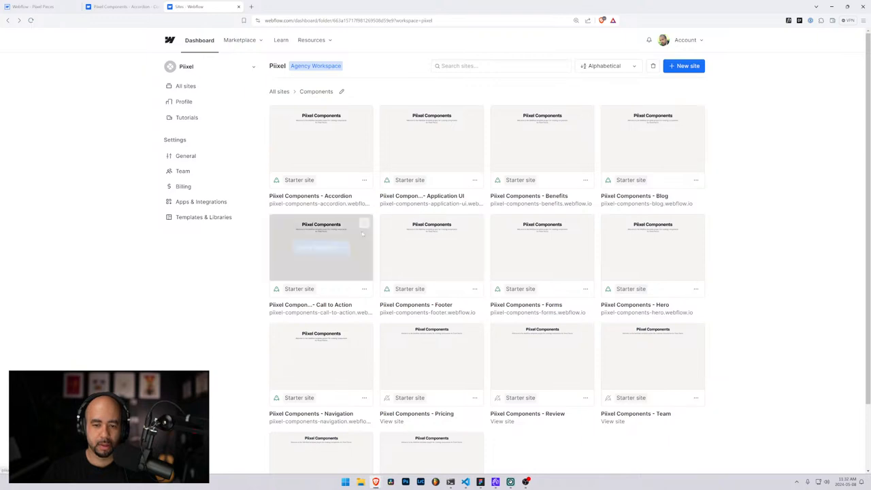
pyautogui.scroll(-2, 624, 255)
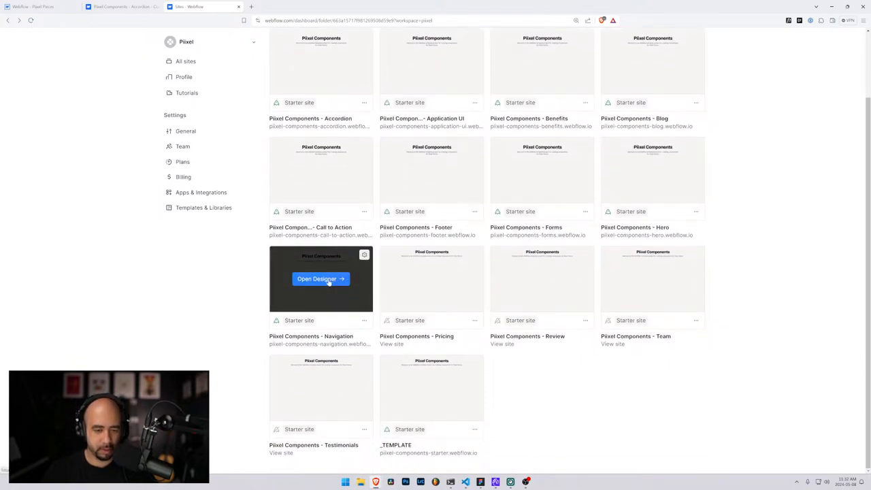
pyautogui.click(326, 280)
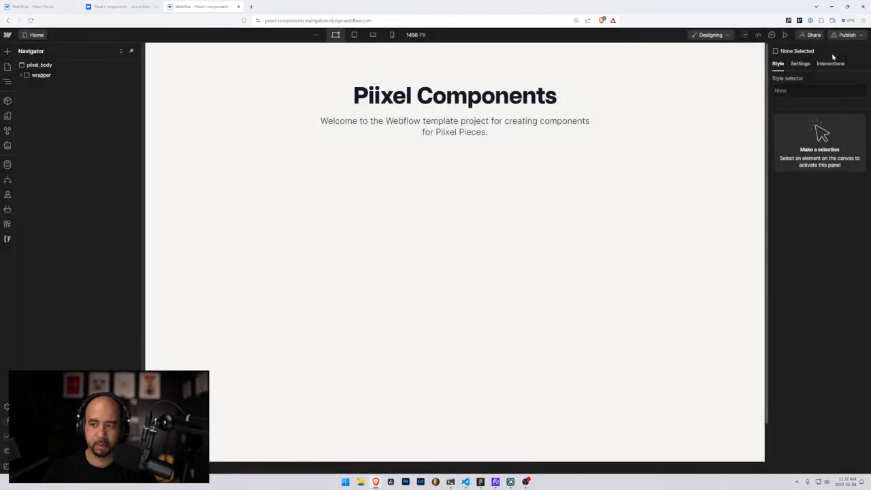
# - View the Navigation site's published home page on its staging domain and close that preview
pyautogui.click(846, 34)
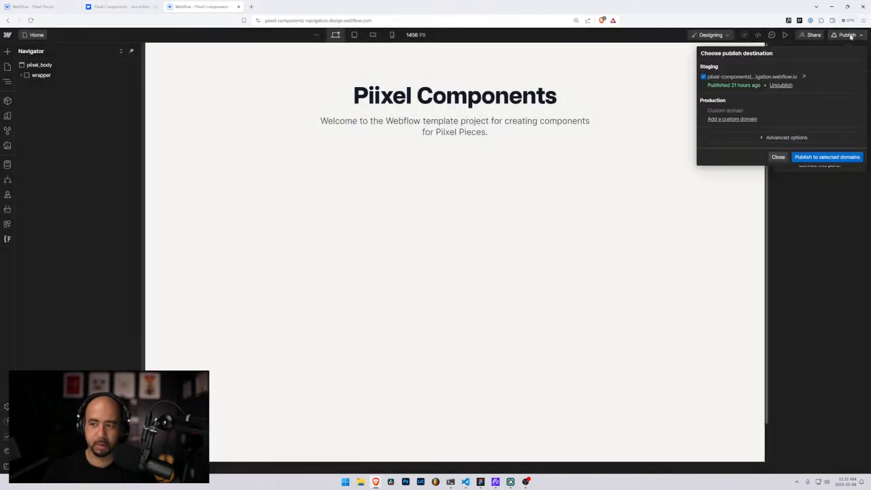
pyautogui.click(799, 75)
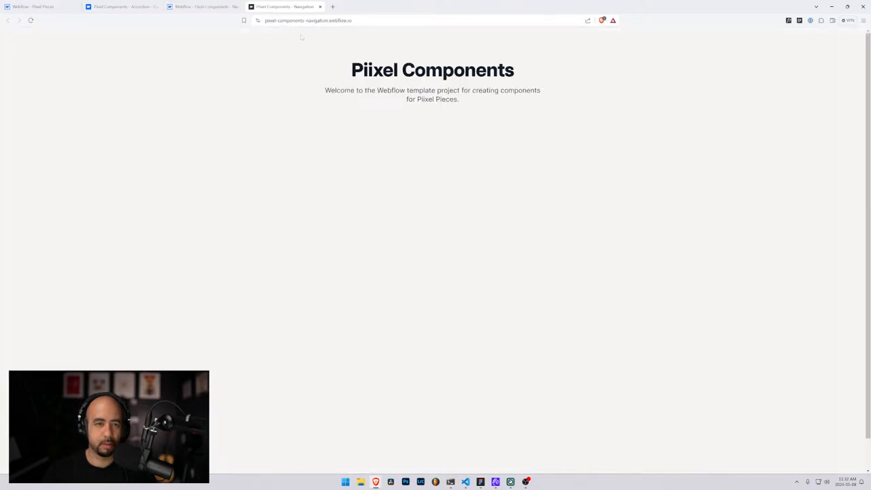
pyautogui.click(320, 6)
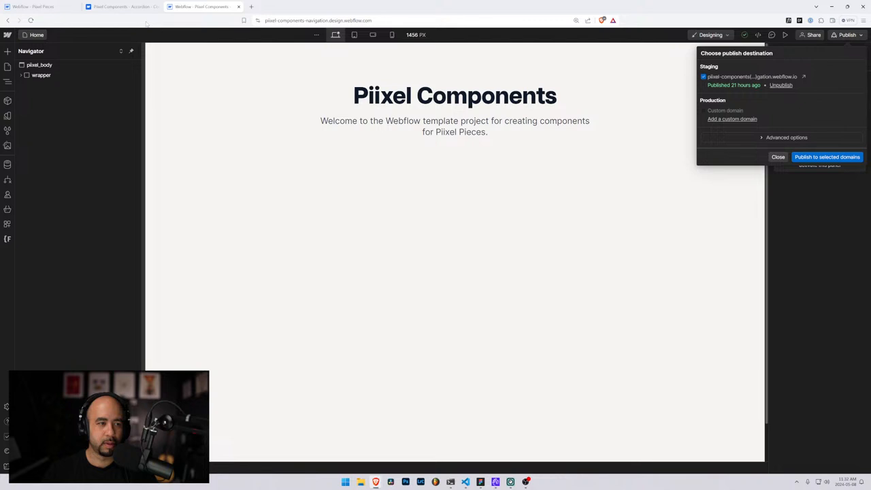
# - Open the Navigation Basic 1 page from the Navigation folder and open its published staging version
pyautogui.click(7, 66)
pyautogui.click(38, 107)
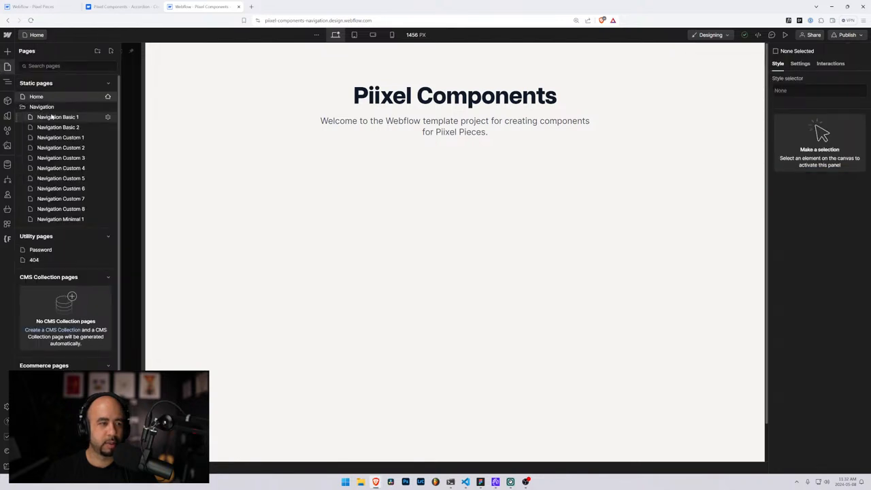
pyautogui.click(68, 117)
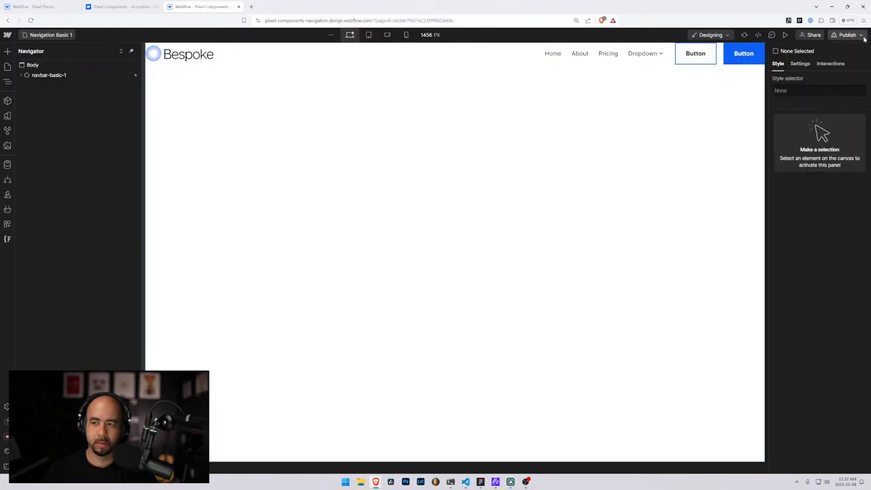
pyautogui.click(846, 35)
pyautogui.click(803, 76)
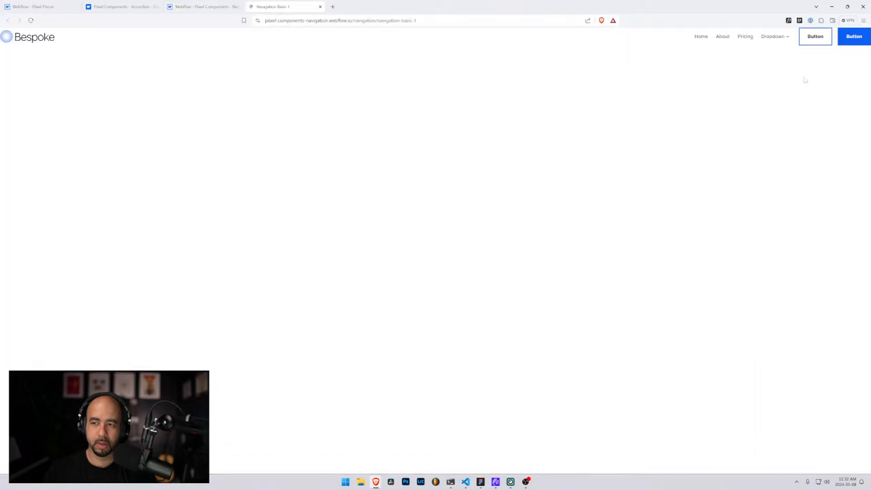
# - Copy the published Navigation Basic 1 page's URL and leave the Navigation site's Designer for the dashboard
pyautogui.click(340, 21)
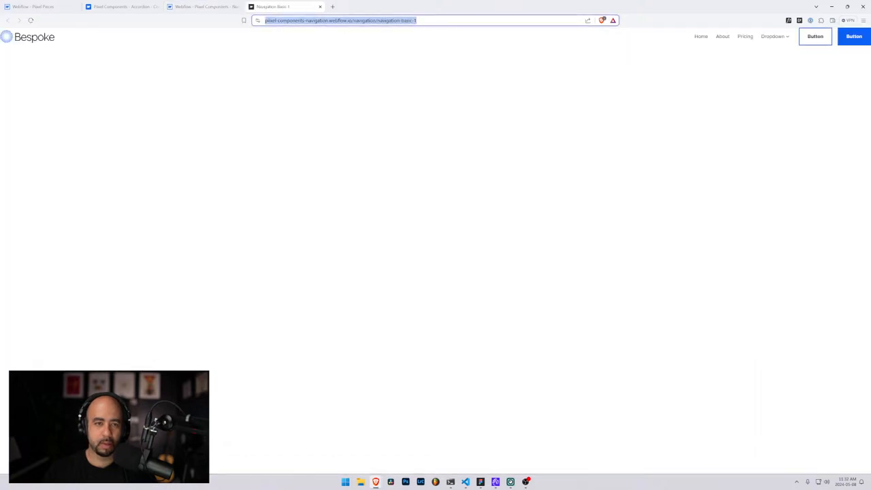
pyautogui.click(222, 7)
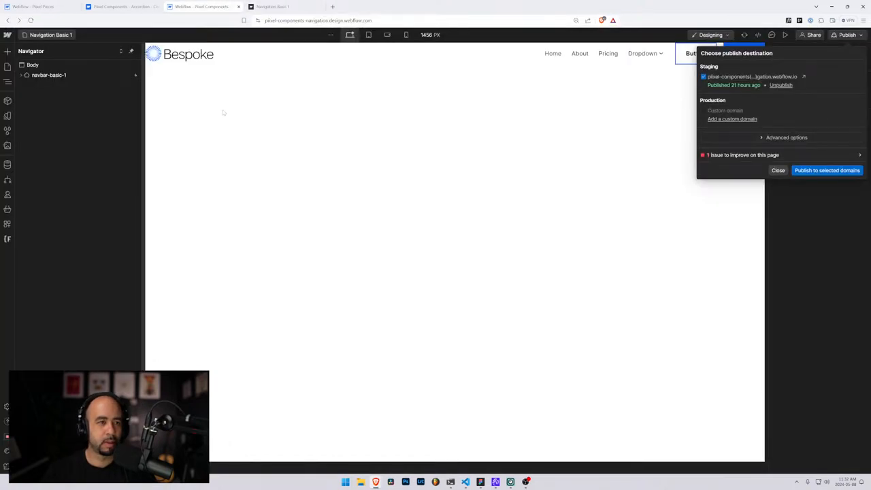
pyautogui.hotkey('ctrl', 'r')
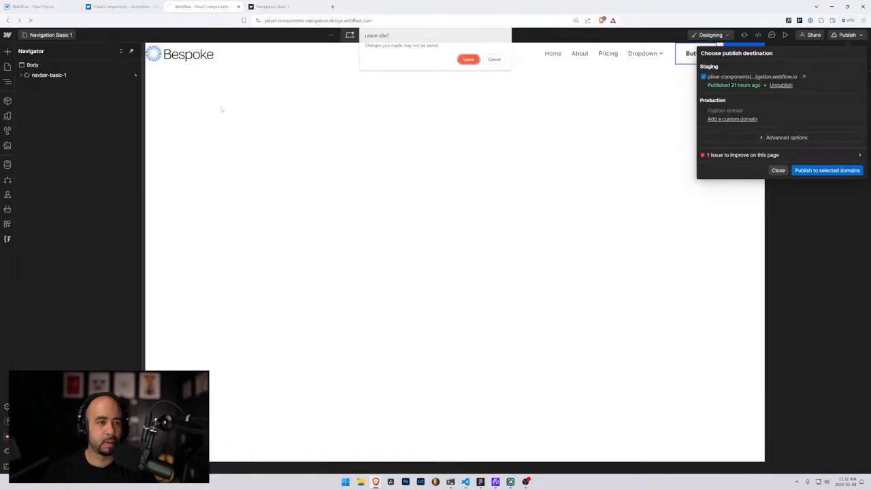
pyautogui.click(494, 59)
pyautogui.click(7, 35)
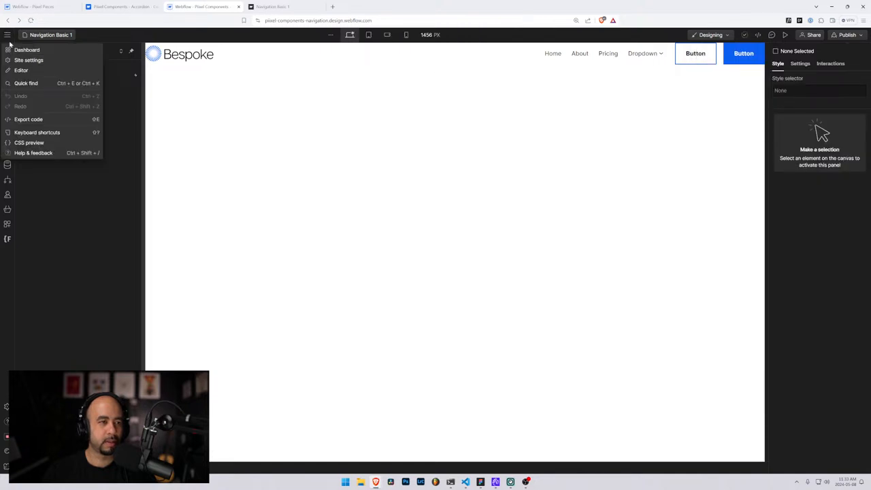
pyautogui.click(9, 49)
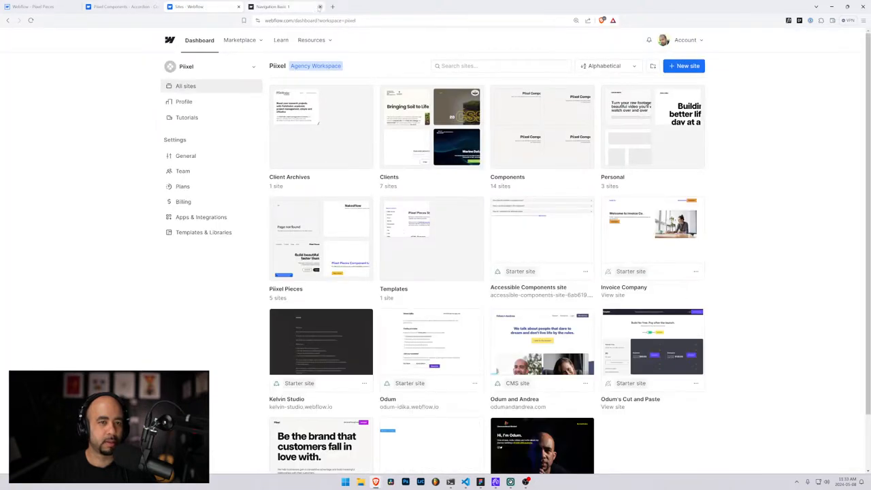
# - Switch to the published Piixel Pieces components page and view the Hero 4 and Hero 5 component pages
pyautogui.click(119, 6)
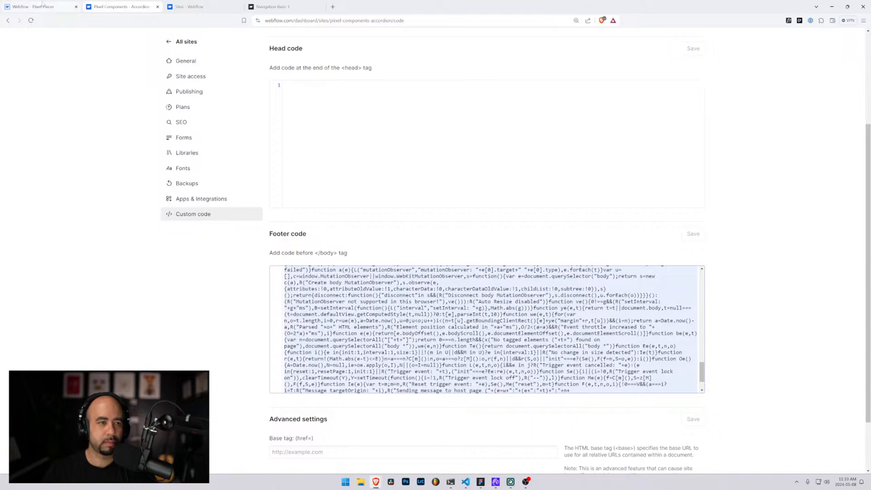
pyautogui.click(421, 446)
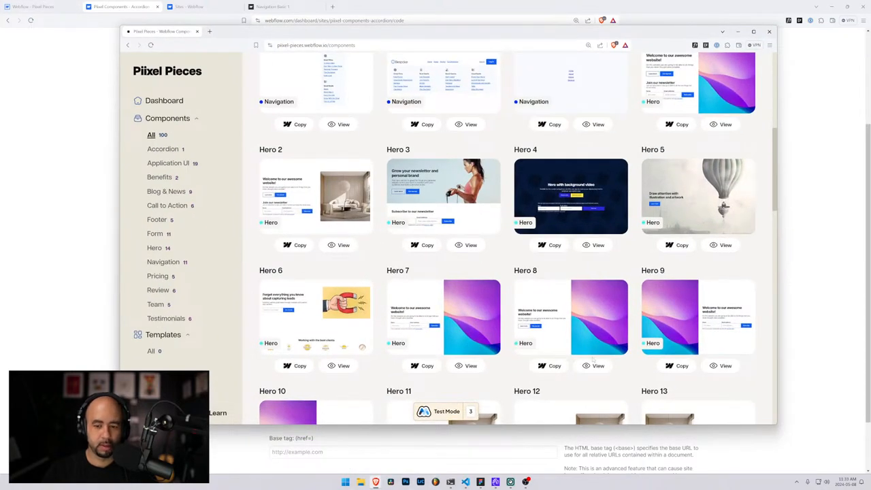
pyautogui.click(592, 244)
pyautogui.click(383, 45)
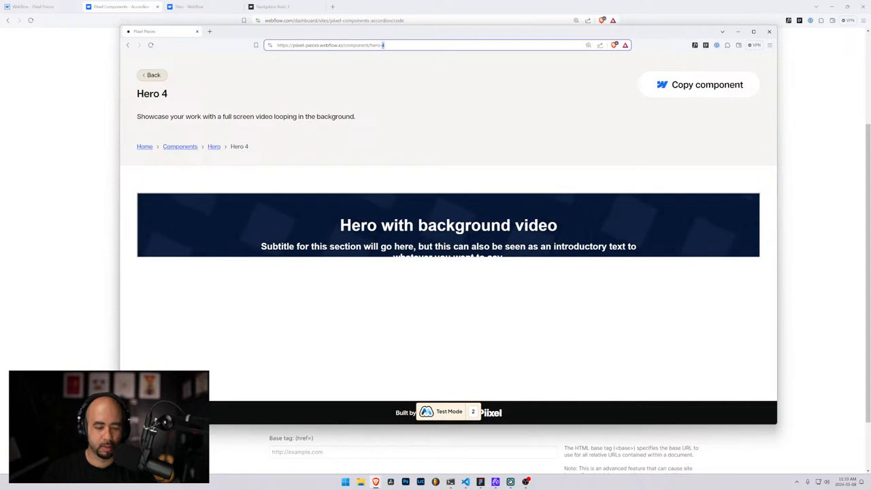
pyautogui.press('BackSpace')
pyautogui.write('5')
pyautogui.press('Return')
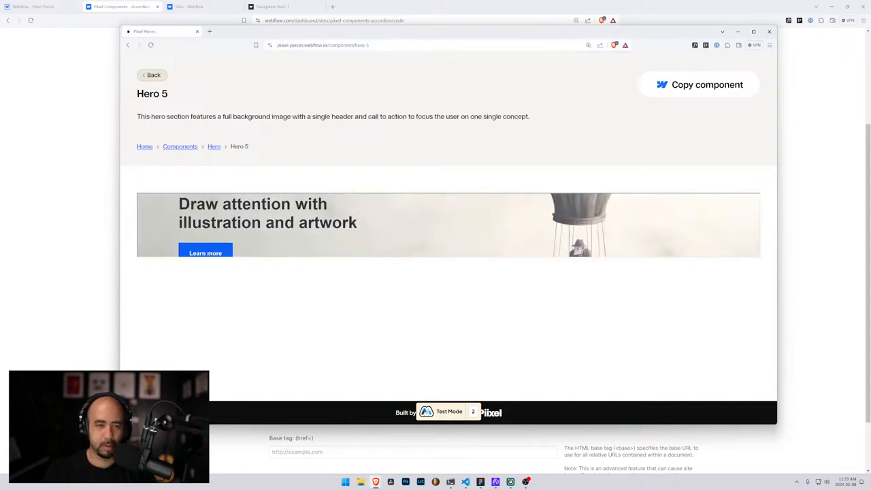
# - Step through the published hero component pages from Hero 6 to Hero 13
pyautogui.click(383, 45)
pyautogui.press('BackSpace')
pyautogui.write('6')
pyautogui.press('Return')
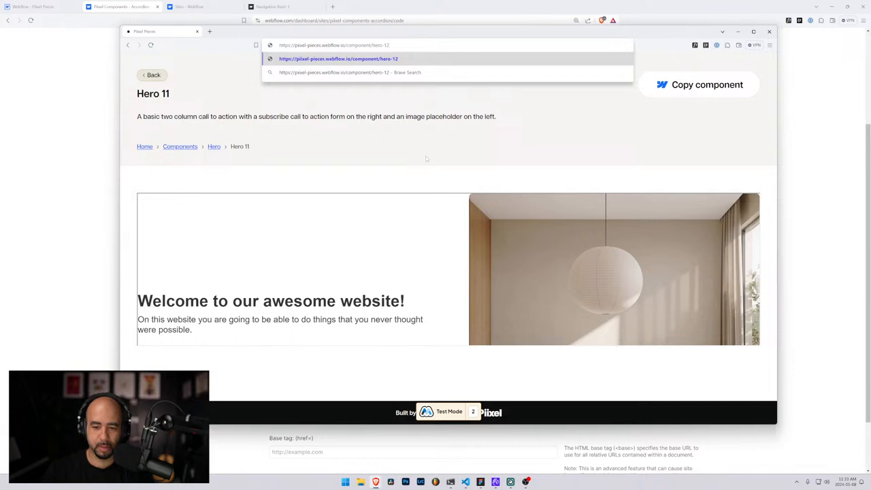
pyautogui.press('Return')
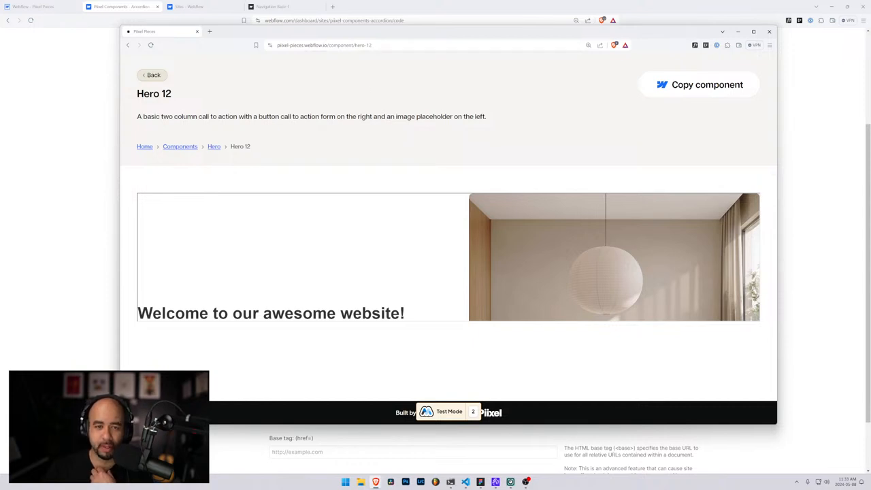
pyautogui.click(370, 45)
pyautogui.press('BackSpace')
pyautogui.write('3')
pyautogui.press('Return')
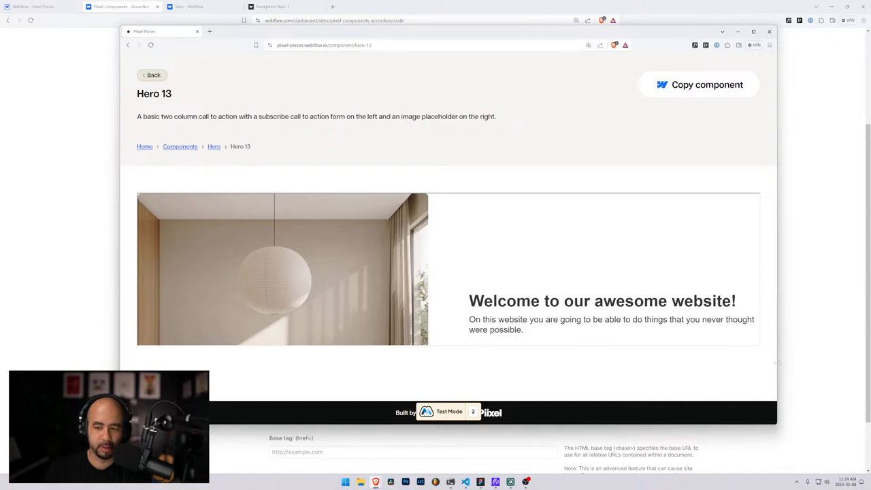
# - Check how the embedded Hero 13 component adapts to a narrower and a wider browser window
pyautogui.moveTo(777, 363); pyautogui.dragTo(555, 364)
pyautogui.scroll(-5, 479, 275)
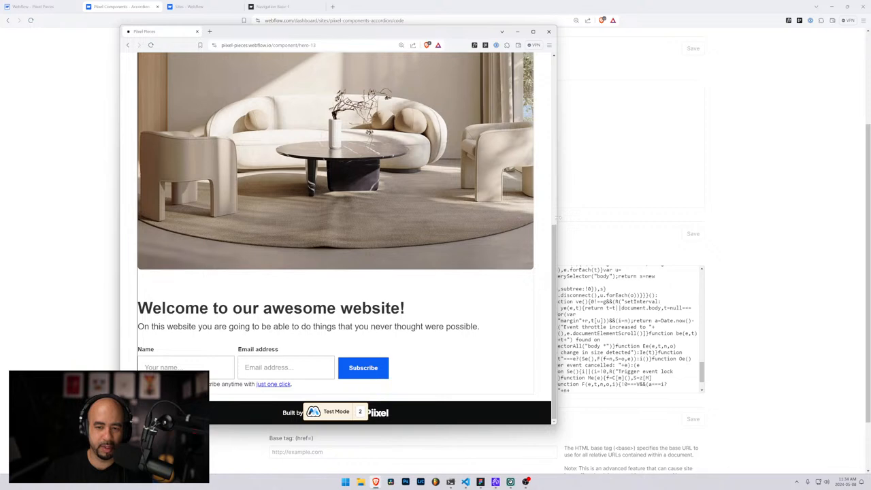
pyautogui.moveTo(557, 217); pyautogui.dragTo(738, 218)
pyautogui.scroll(5, 611, 222)
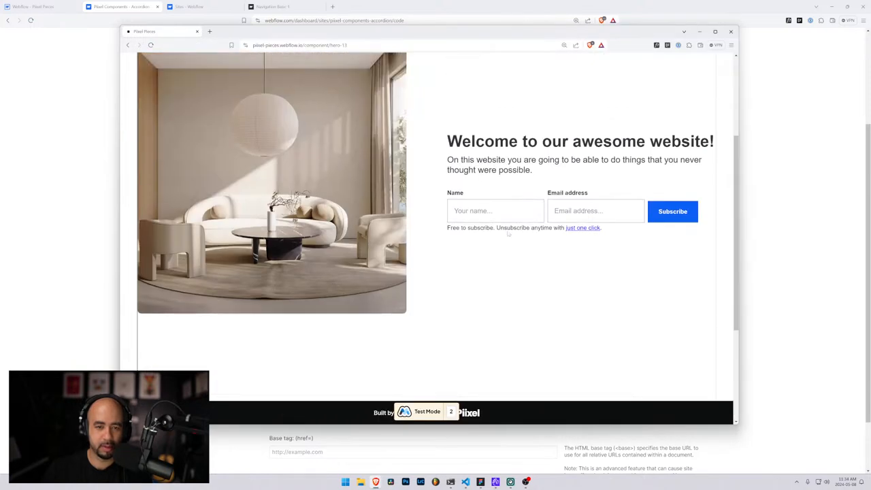
pyautogui.scroll(1, 334, 104)
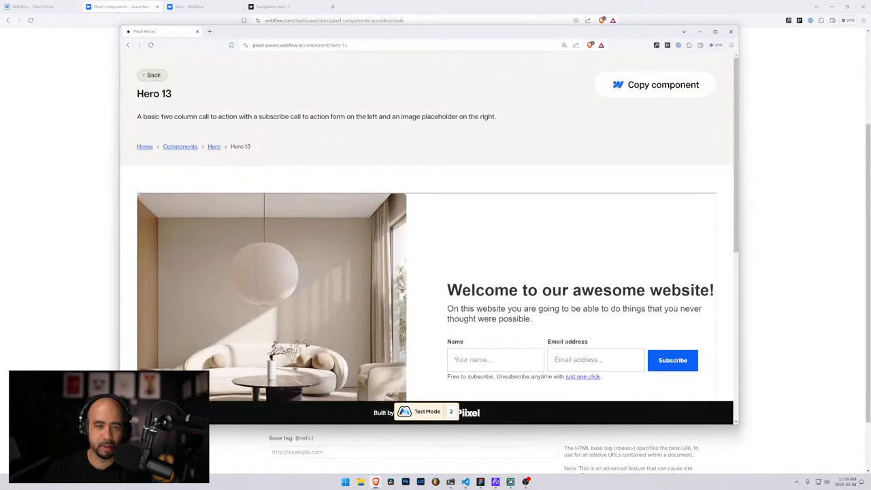
# - Reopen the Hero 4 component page, check it in a narrower window, and minimize that window
pyautogui.doubleClick(343, 44)
pyautogui.write('4')
pyautogui.press('Return')
pyautogui.moveTo(738, 204); pyautogui.dragTo(631, 170)
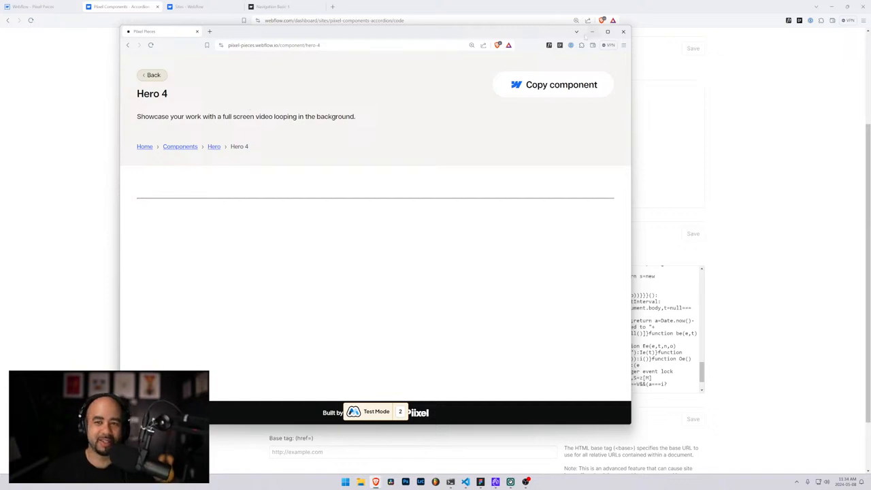
pyautogui.click(592, 32)
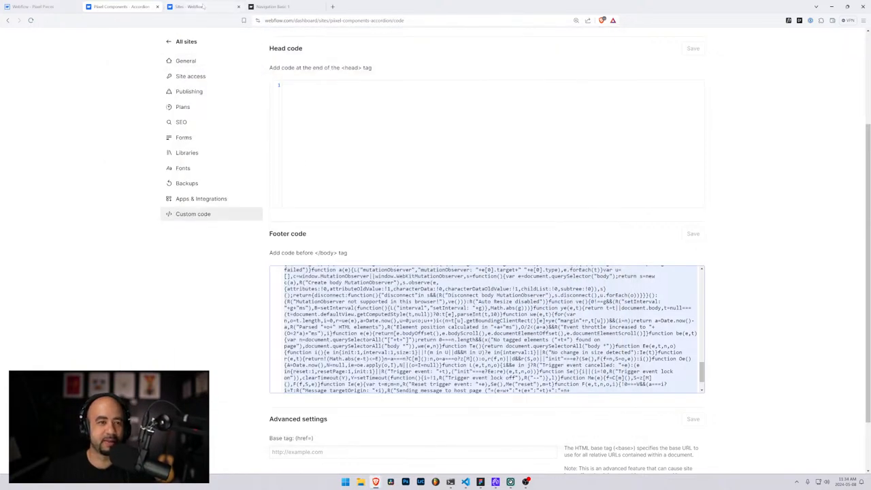
# - Clear the Link to Component Demo Page of the Navigation Basic 1 item in the Piixel Pieces CMS and save it
pyautogui.click(37, 6)
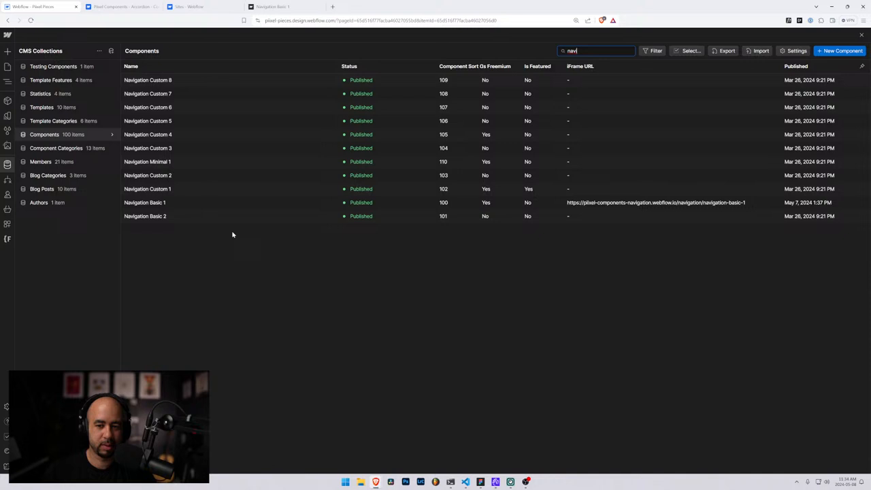
pyautogui.click(164, 202)
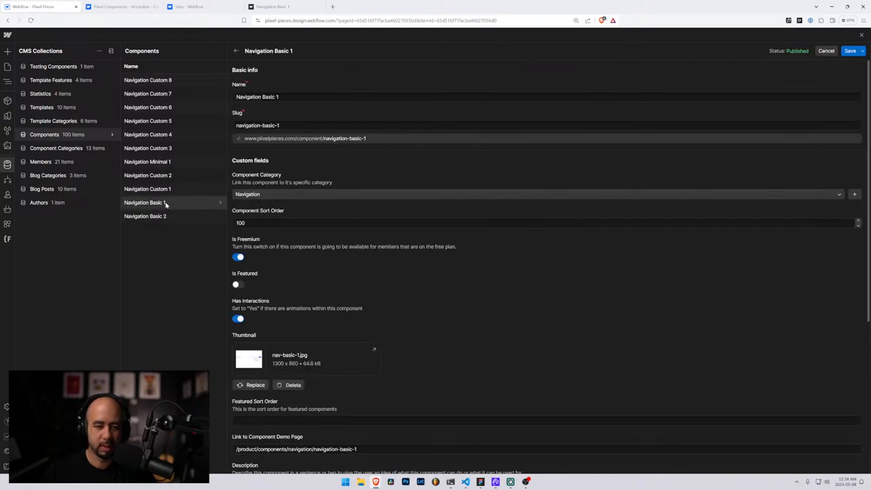
pyautogui.scroll(-3, 288, 242)
pyautogui.moveTo(360, 245); pyautogui.dragTo(235, 245)
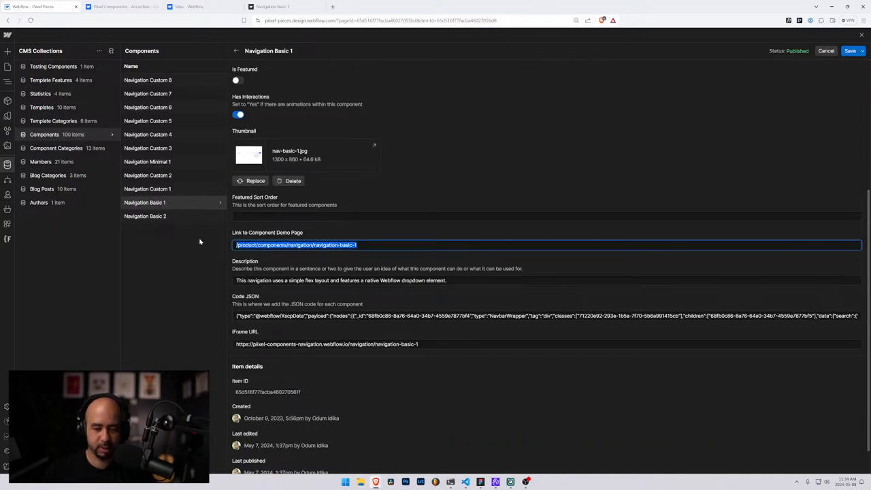
pyautogui.press('BackSpace')
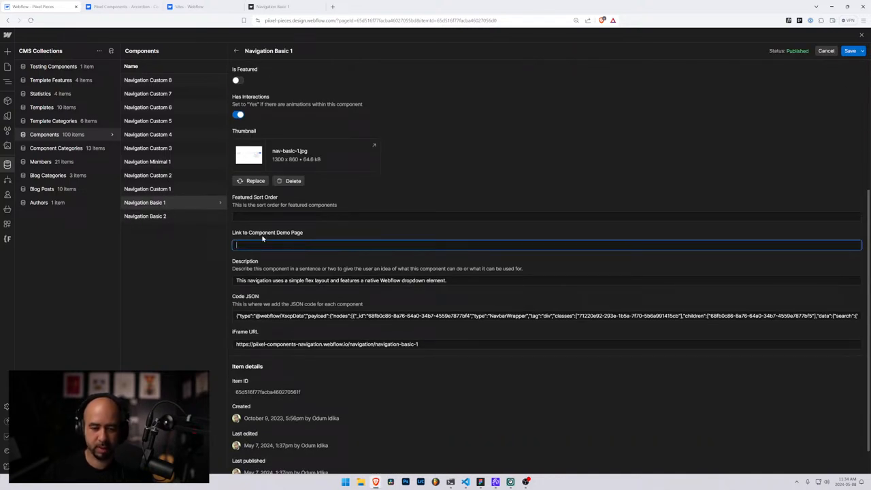
pyautogui.click(849, 52)
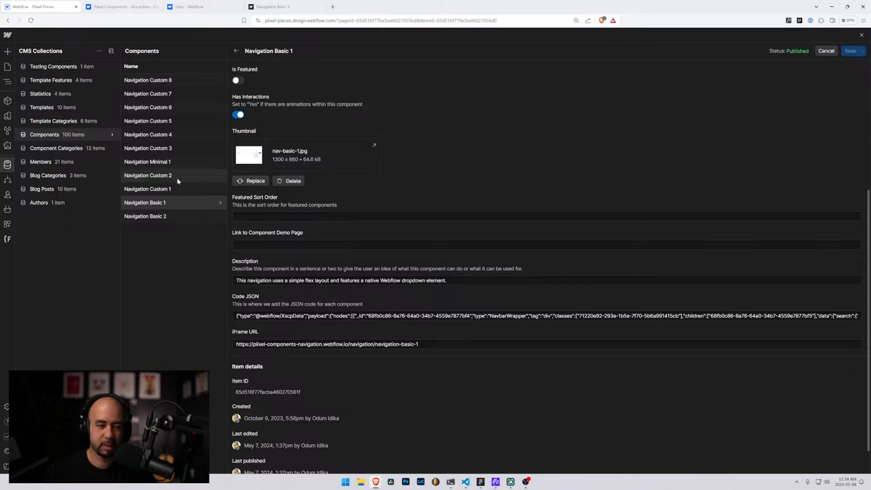
pyautogui.click(147, 217)
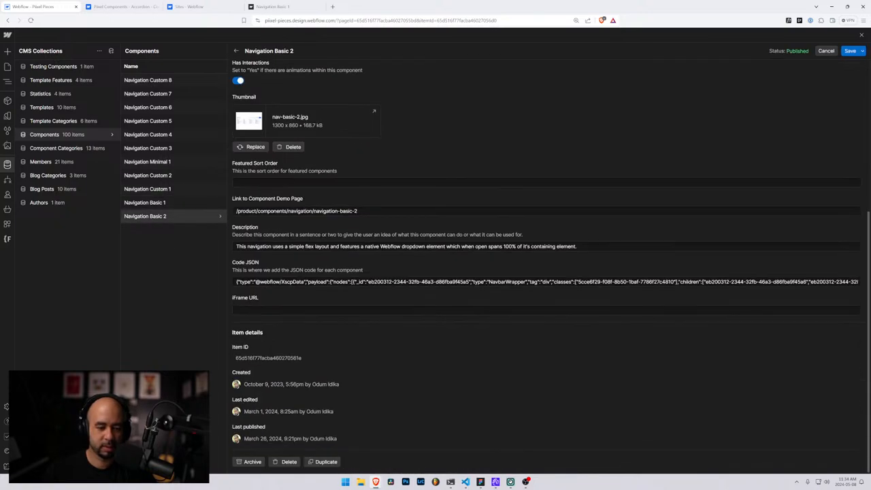
pyautogui.click(306, 310)
pyautogui.write('https://piixel-components-navigation.webflow.io/navigation/navigation-basic-1')
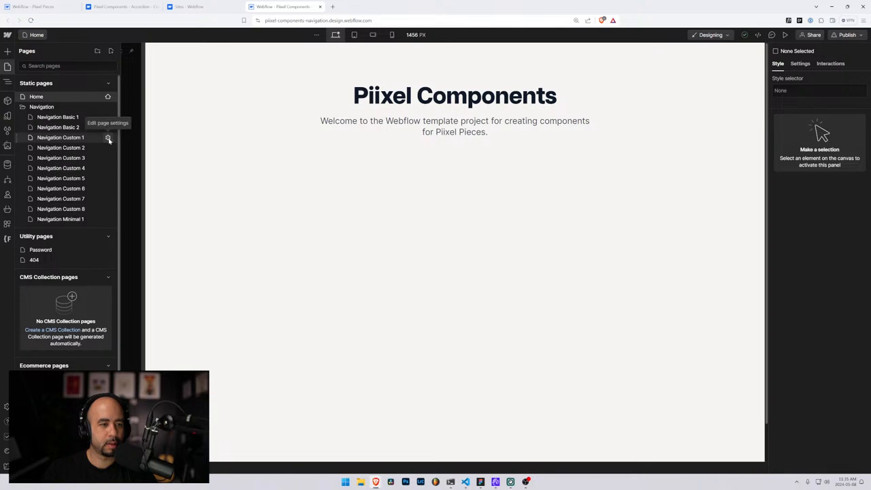
# - Open the Navigation site's Navigation Custom 1 page on its published staging domain and copy its URL
pyautogui.click(87, 137)
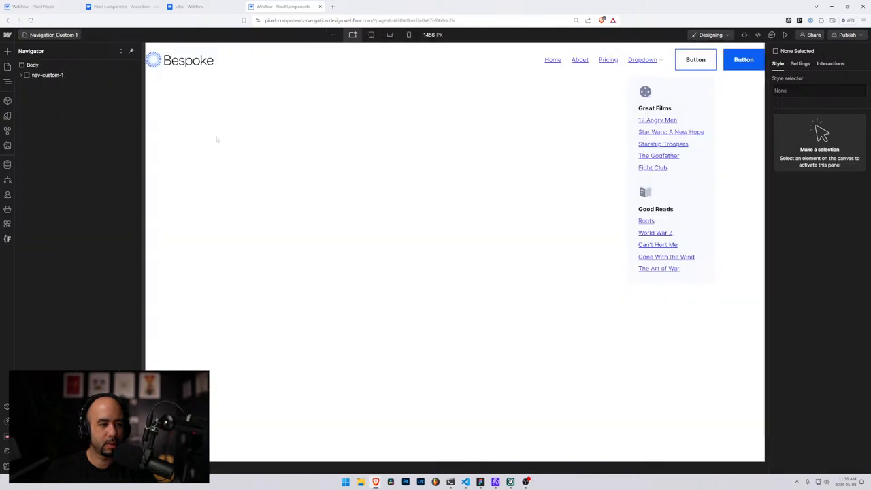
pyautogui.click(859, 35)
pyautogui.click(798, 77)
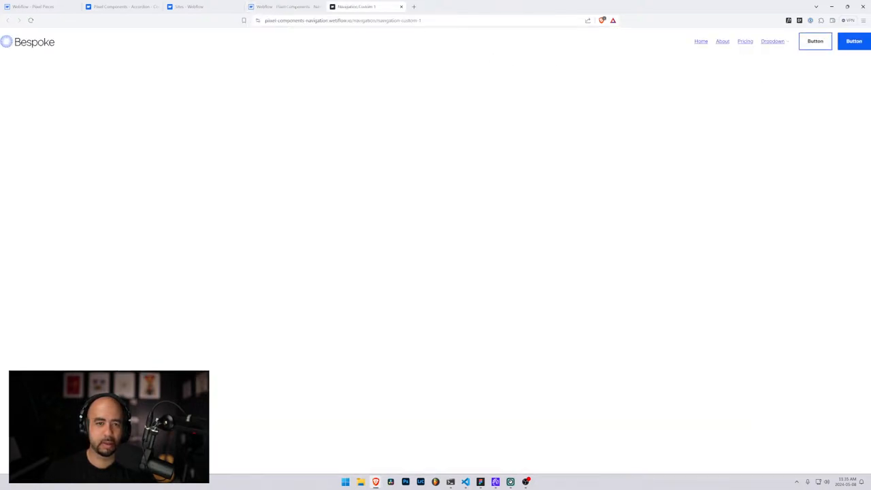
pyautogui.click(376, 21)
pyautogui.hotkey('ctrl', 'c')
pyautogui.click(37, 6)
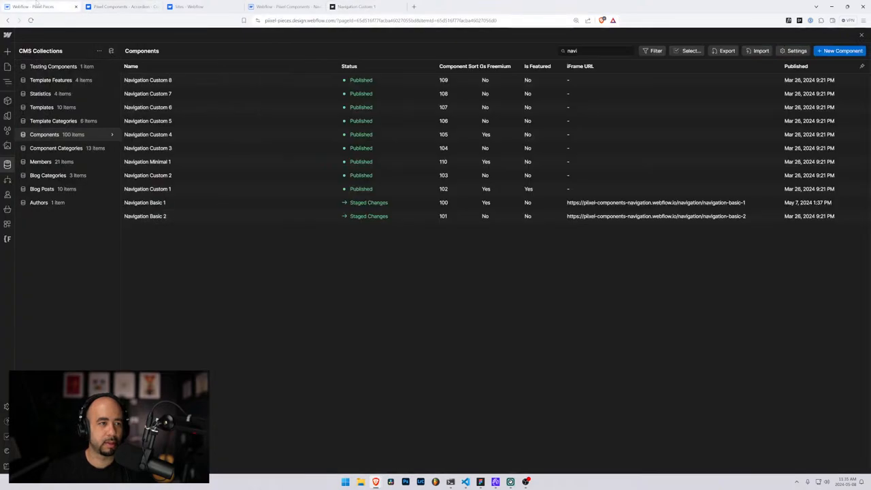
pyautogui.click(192, 189)
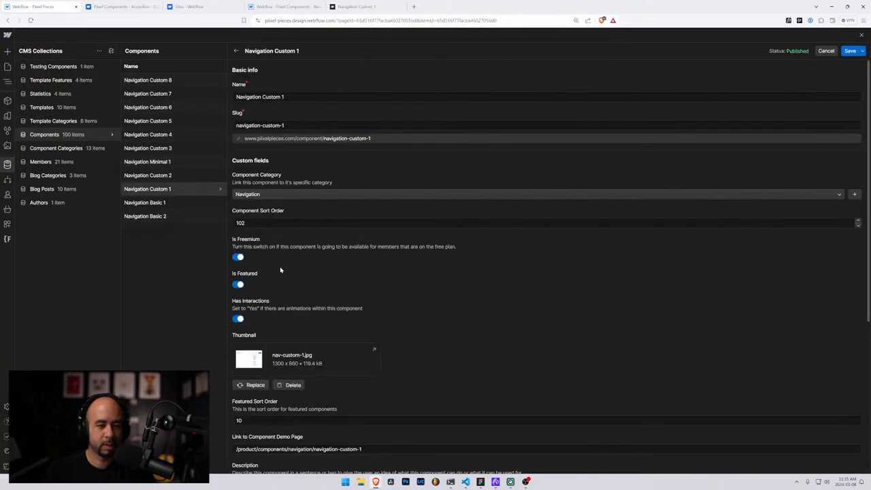
pyautogui.scroll(-5, 279, 271)
pyautogui.click(264, 308)
pyautogui.hotkey('ctrl', 'v')
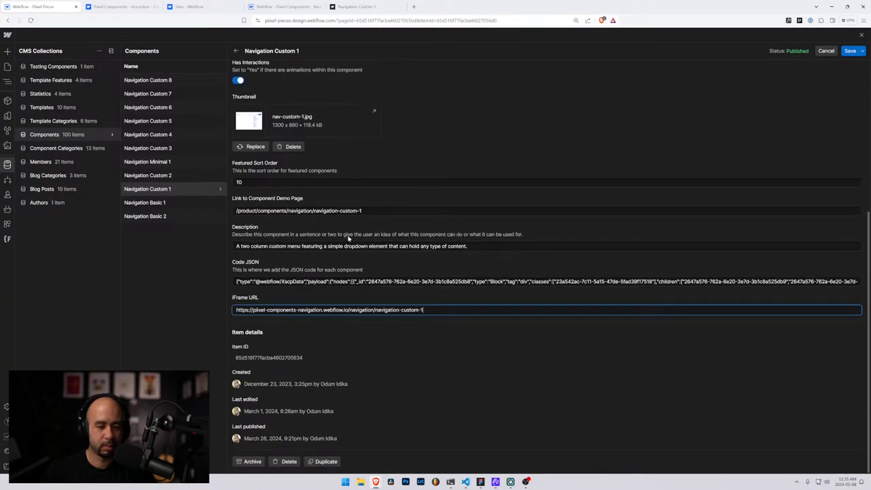
pyautogui.moveTo(367, 210); pyautogui.dragTo(175, 208)
pyautogui.press('BackSpace')
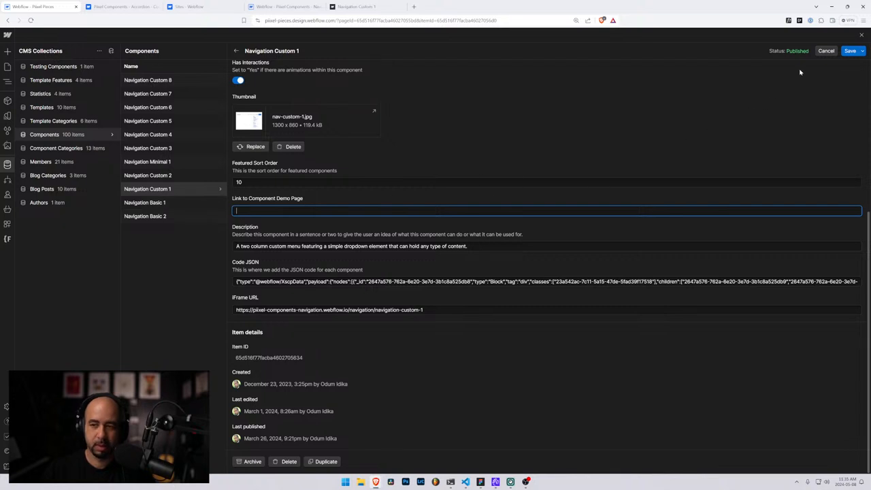
pyautogui.click(845, 53)
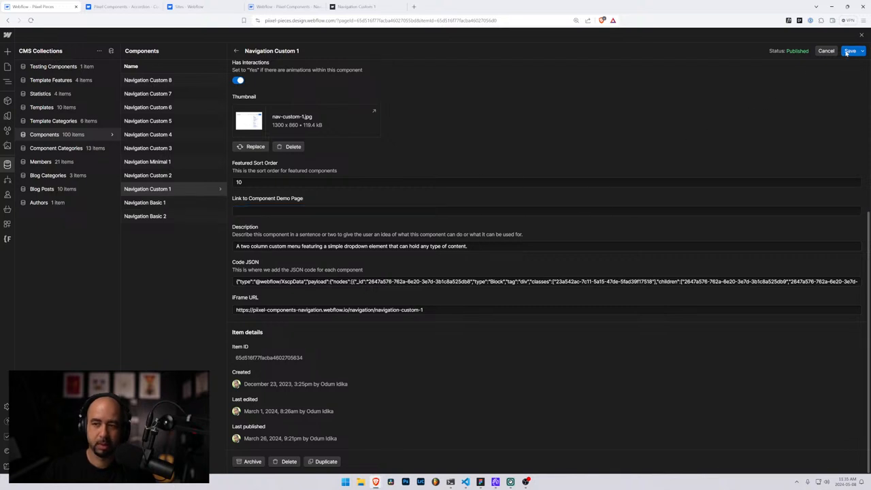
pyautogui.click(170, 176)
pyautogui.scroll(-3, 279, 280)
pyautogui.click(274, 343)
pyautogui.hotkey('ctrl', 'v')
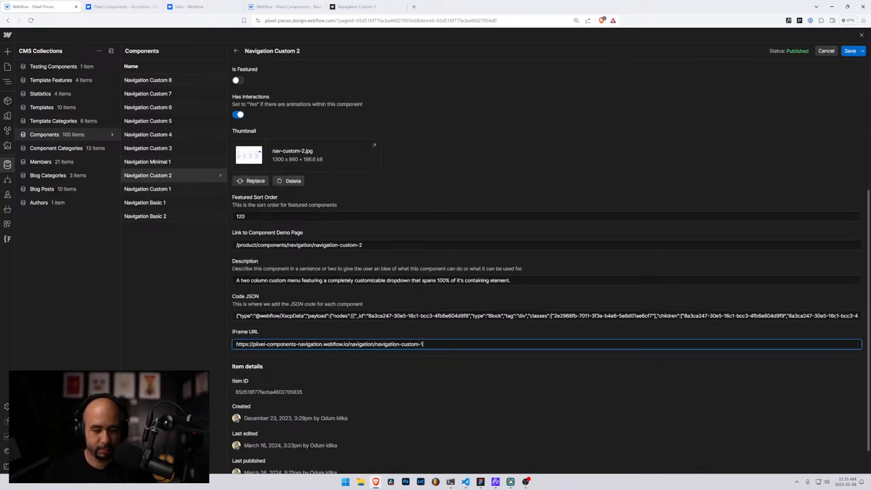
pyautogui.click(848, 51)
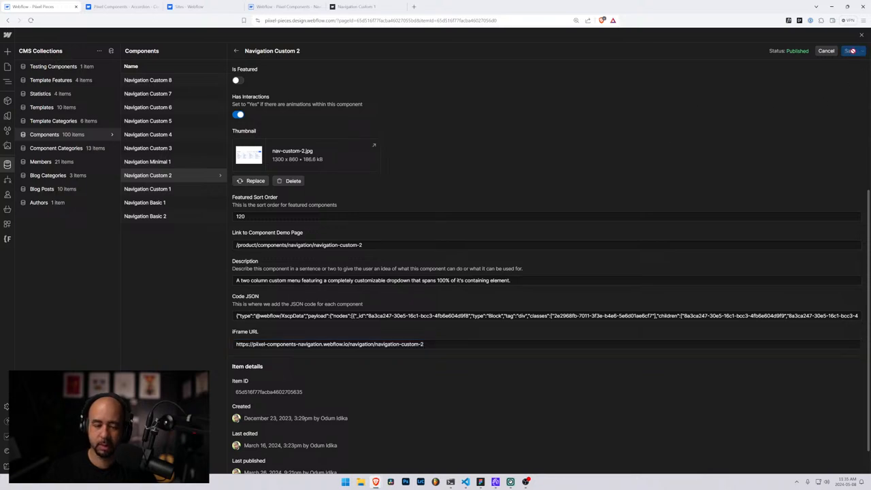
pyautogui.click(171, 150)
pyautogui.scroll(-3, 544, 272)
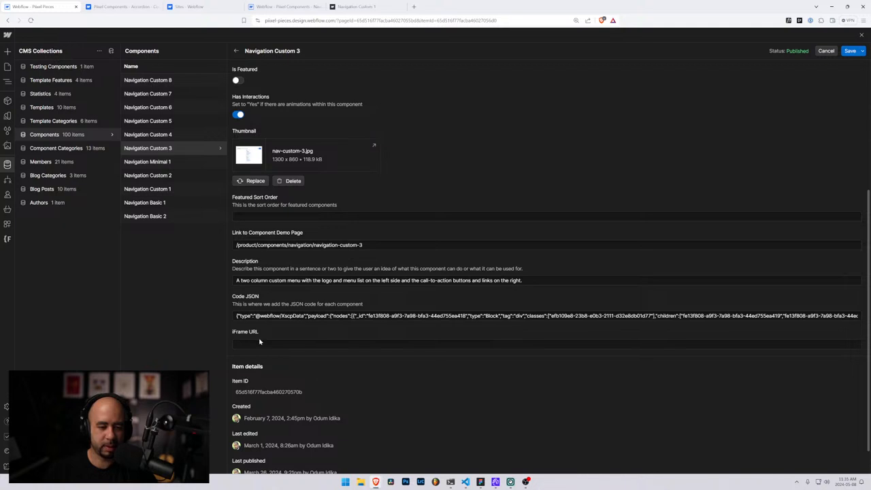
pyautogui.click(259, 341)
pyautogui.write('https://pixel-components-navigation.webflow.io/navigation/navigation-custom-')
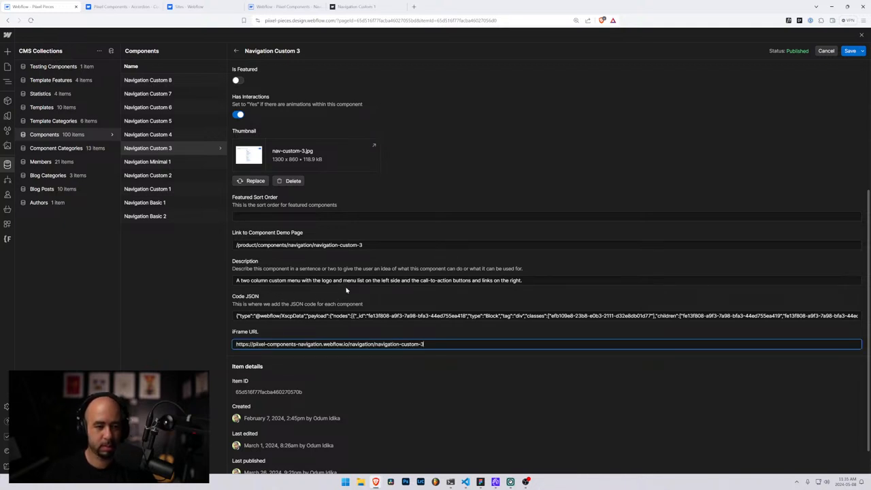
pyautogui.moveTo(363, 245); pyautogui.dragTo(171, 241)
pyautogui.press('BackSpace')
# - Open the Navigation site's Navigation Minimal 1 page in the Designer and bring up its published version on the staging domain
pyautogui.click(283, 7)
pyautogui.click(7, 67)
pyautogui.click(78, 219)
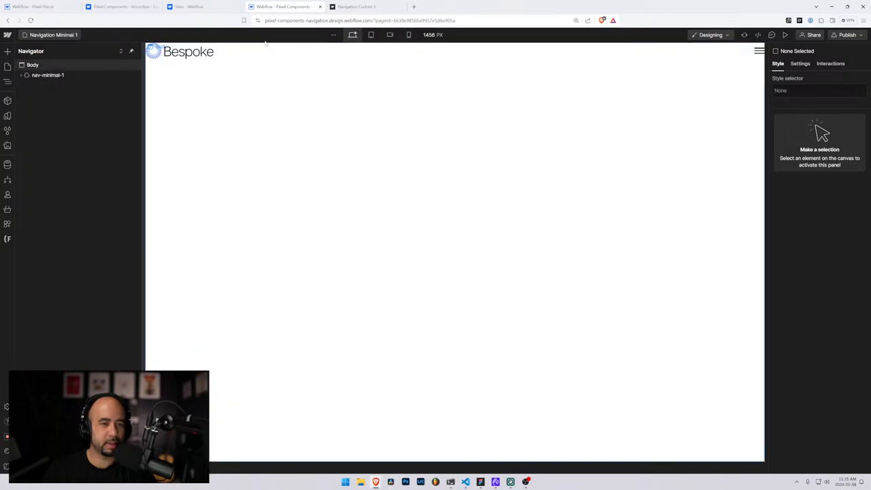
pyautogui.click(847, 35)
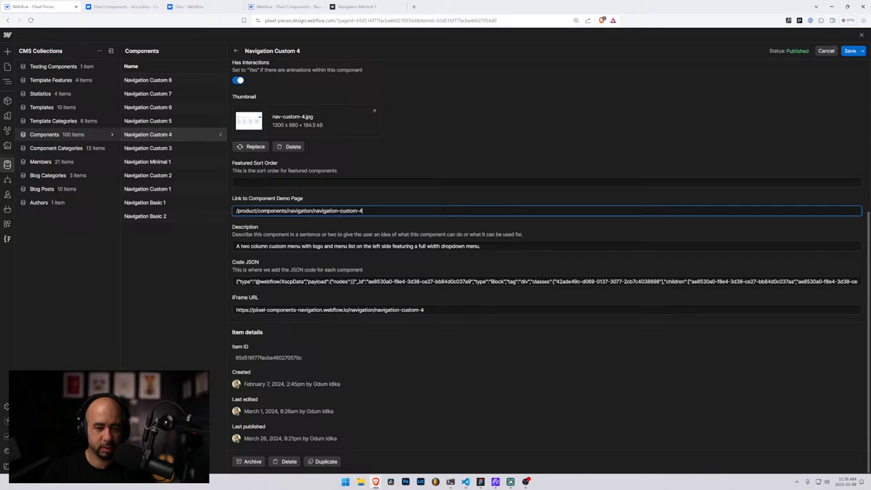
# - Clear the Navigation Custom 4 item's demo page link and save the item
pyautogui.moveTo(364, 210); pyautogui.dragTo(183, 206)
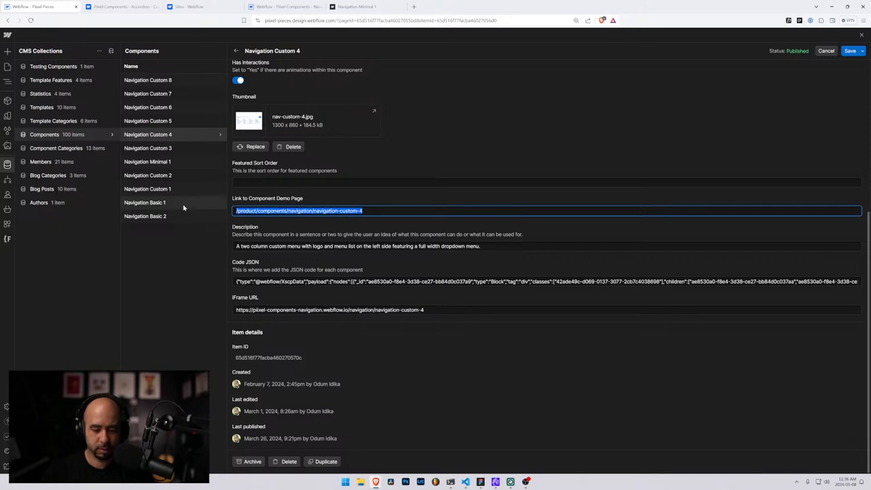
pyautogui.press('BackSpace')
pyautogui.click(850, 50)
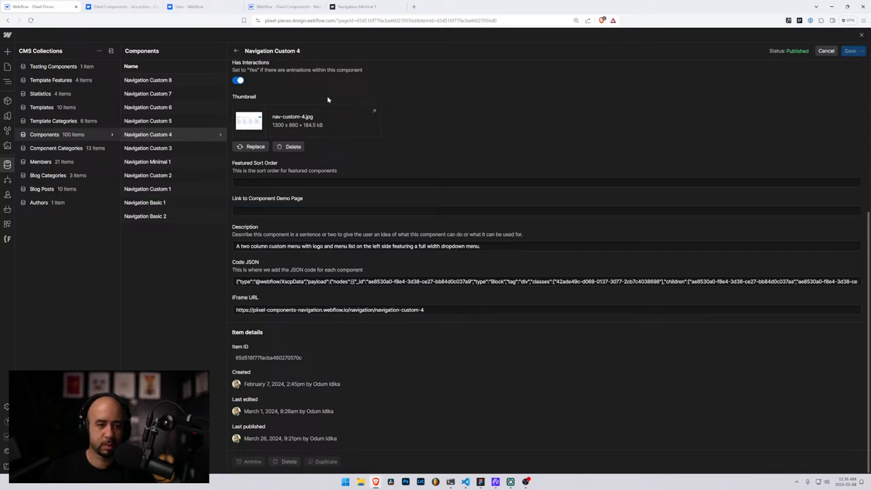
pyautogui.click(171, 122)
pyautogui.scroll(-4, 254, 318)
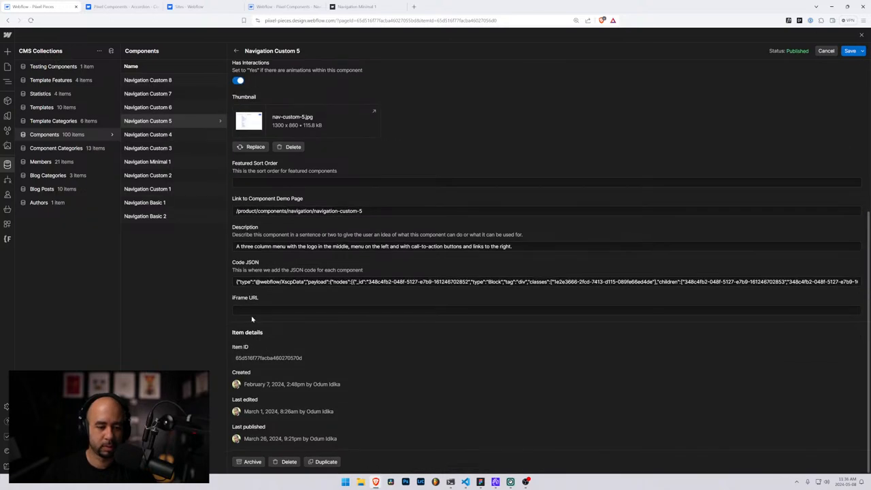
pyautogui.click(251, 312)
pyautogui.write('https://piixel-components-navigation.webflow.io/navigation/navigation-custom-1')
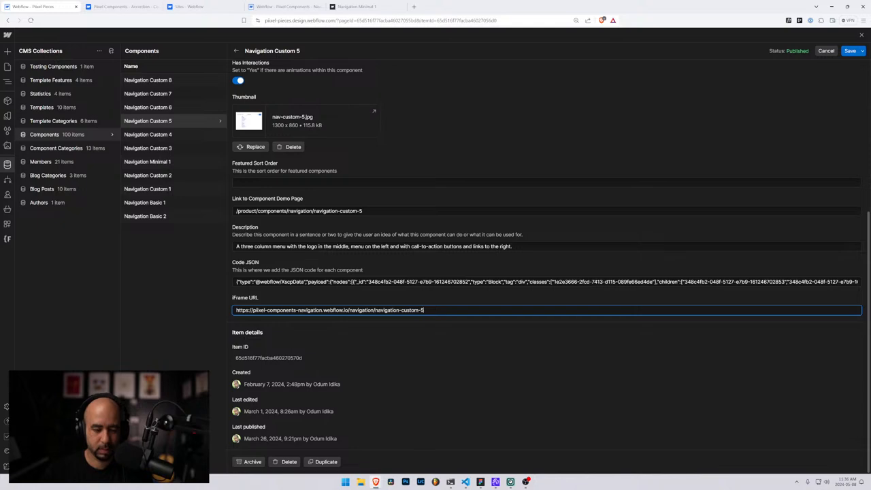
pyautogui.moveTo(381, 210); pyautogui.dragTo(176, 212)
pyautogui.press('BackSpace')
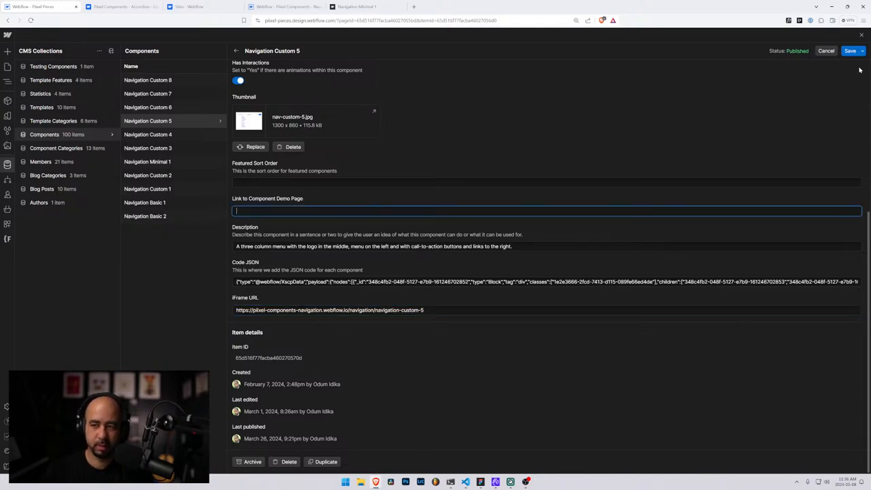
pyautogui.click(850, 51)
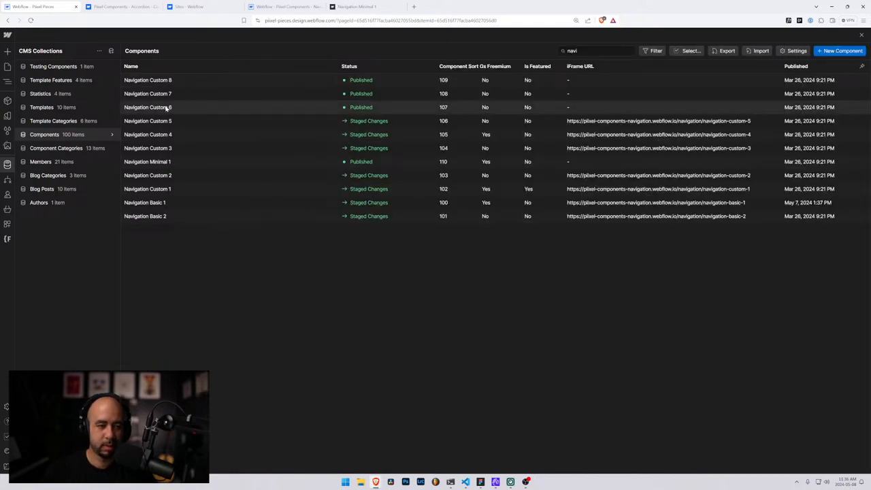
pyautogui.click(166, 108)
pyautogui.scroll(-4, 278, 330)
pyautogui.click(278, 310)
pyautogui.write('https://piixel-components-navigation.webflow.io/navigation/navigation-custom-1')
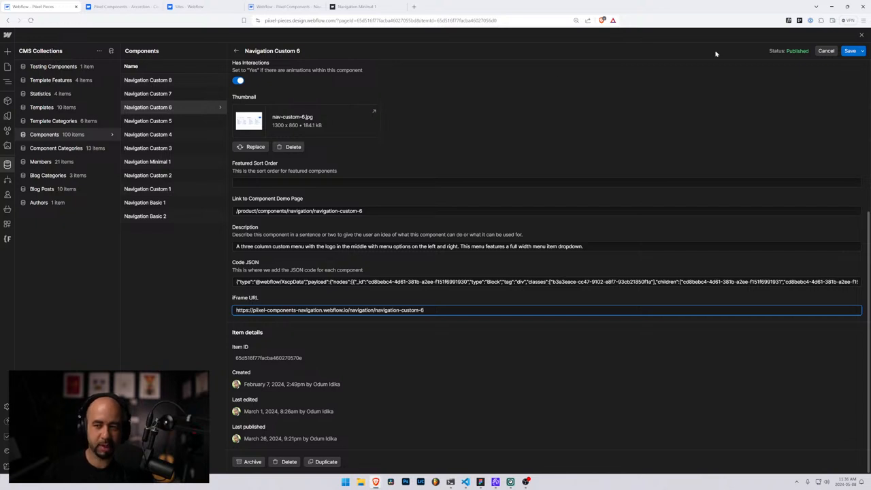
pyautogui.click(850, 51)
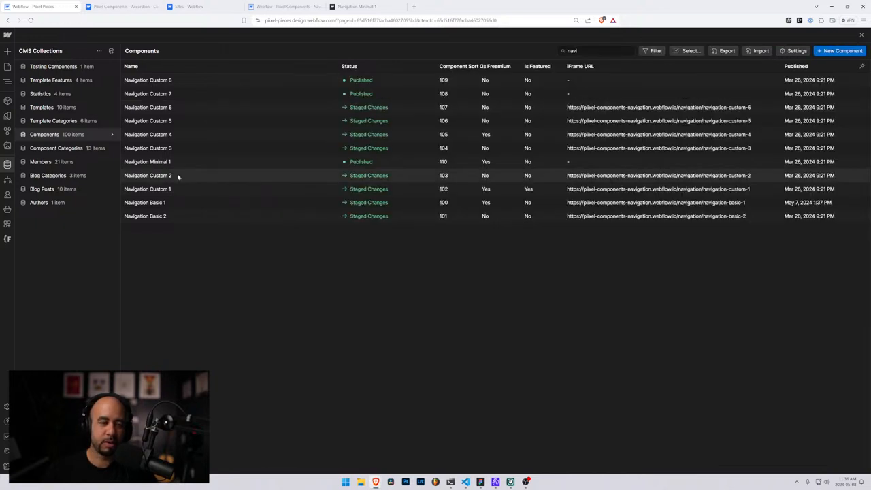
pyautogui.click(245, 81)
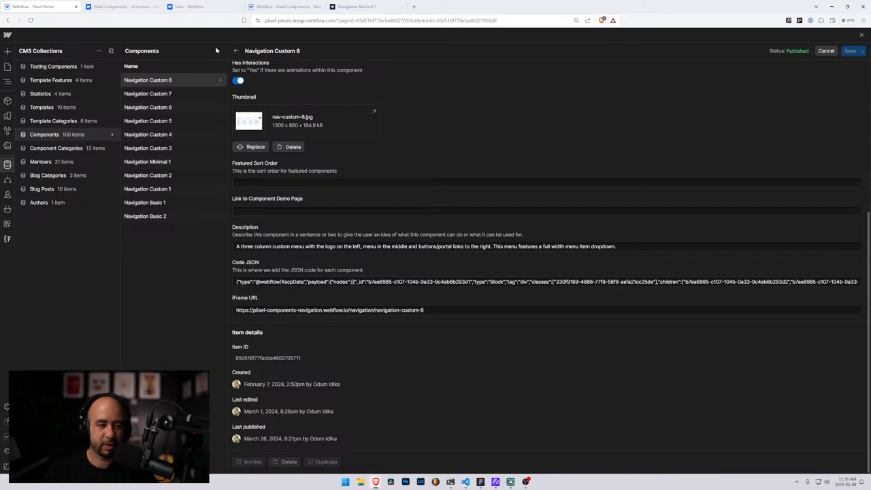
pyautogui.click(217, 50)
pyautogui.click(191, 189)
# - Copy the URL of the published Navigation Minimal 1 page and return to the Piixel Pieces CMS
pyautogui.click(359, 6)
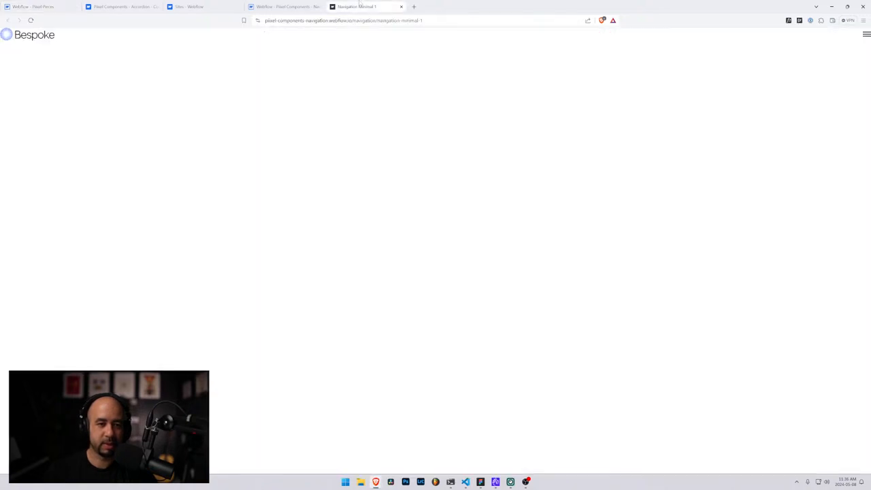
pyautogui.click(344, 21)
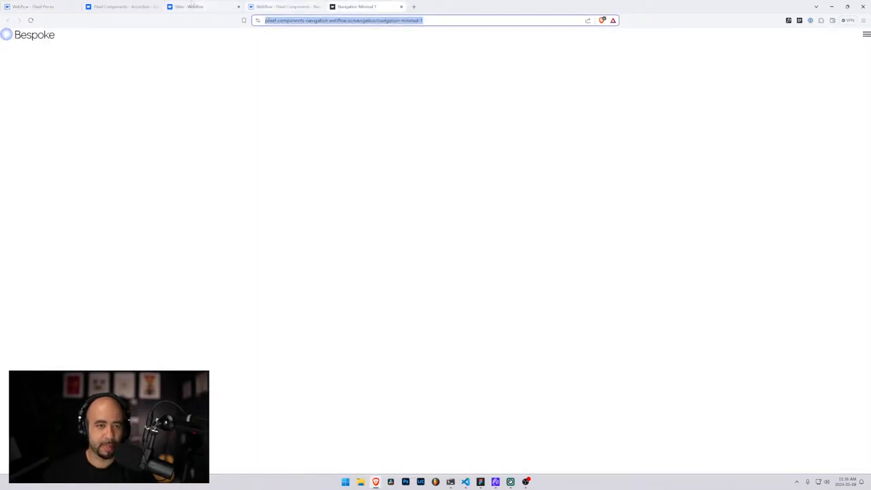
pyautogui.click(30, 6)
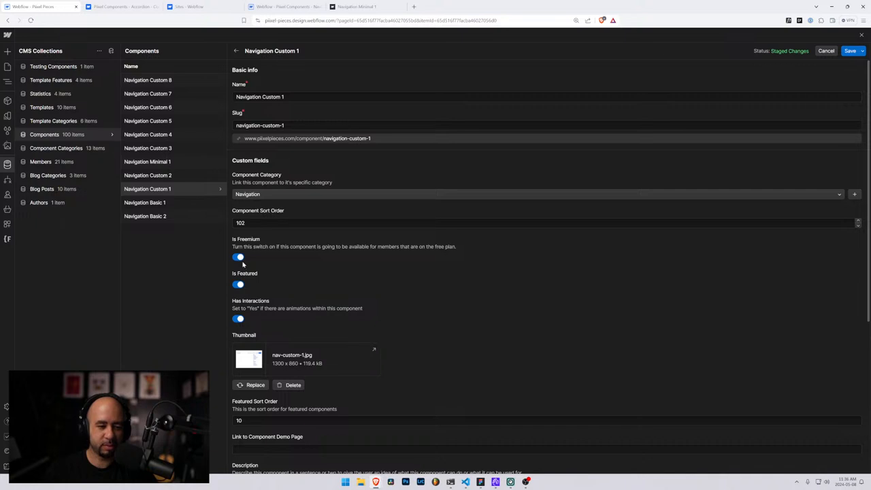
pyautogui.scroll(-3, 242, 263)
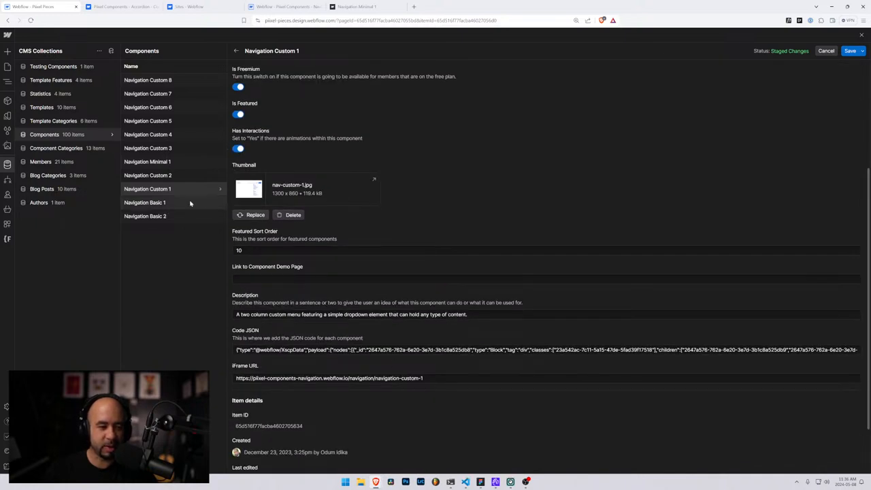
pyautogui.click(204, 162)
pyautogui.click(236, 50)
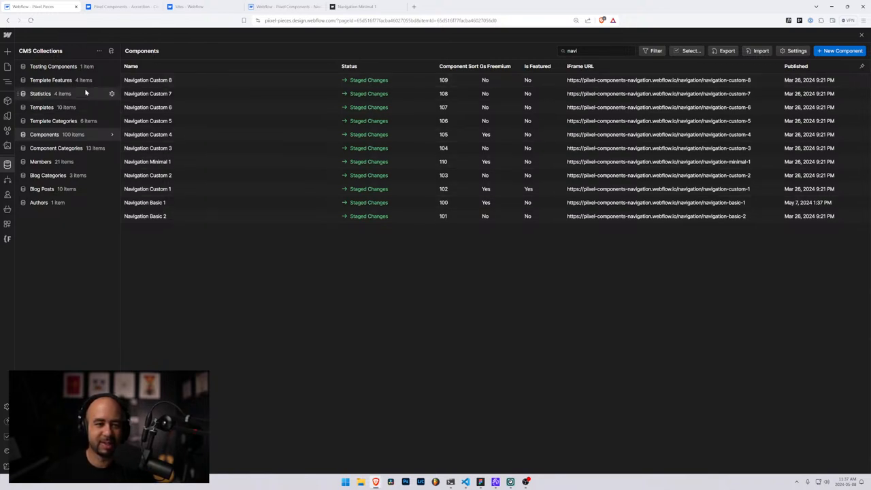
# - Close the published Navigation Minimal 1 page and the Navigation site's Designer
pyautogui.click(405, 9)
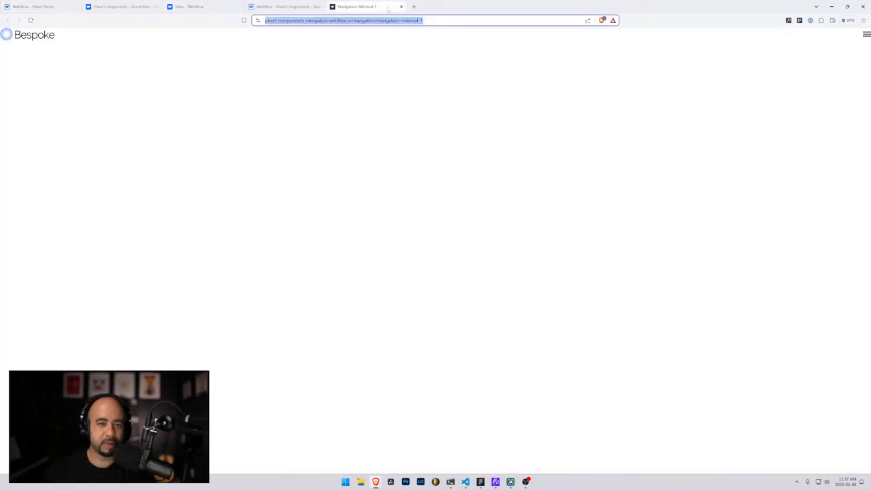
pyautogui.click(401, 7)
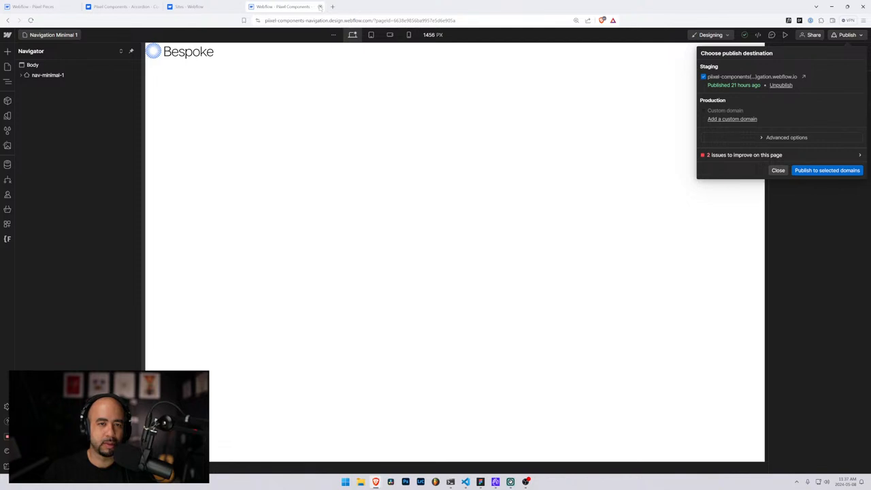
pyautogui.click(319, 6)
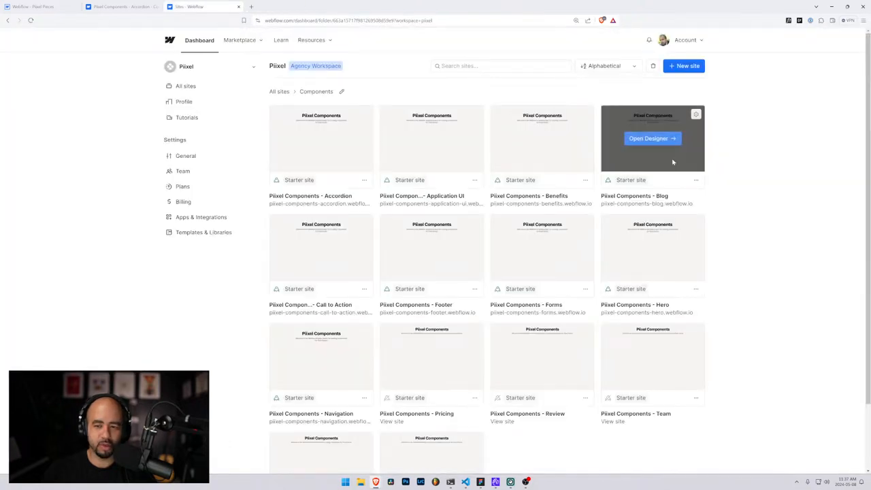
# - Open the Piixel Components - Pricing site in the Designer from the Components folder, and close it when finished
pyautogui.scroll(-1, 402, 292)
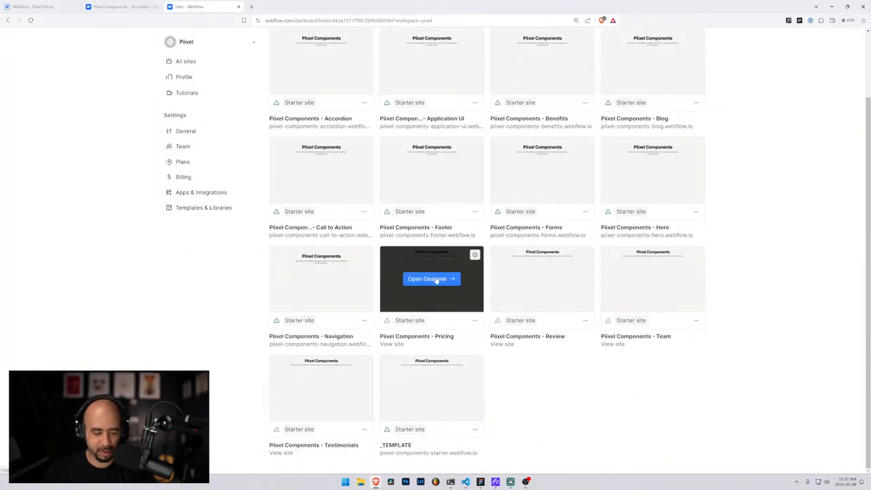
pyautogui.click(432, 279)
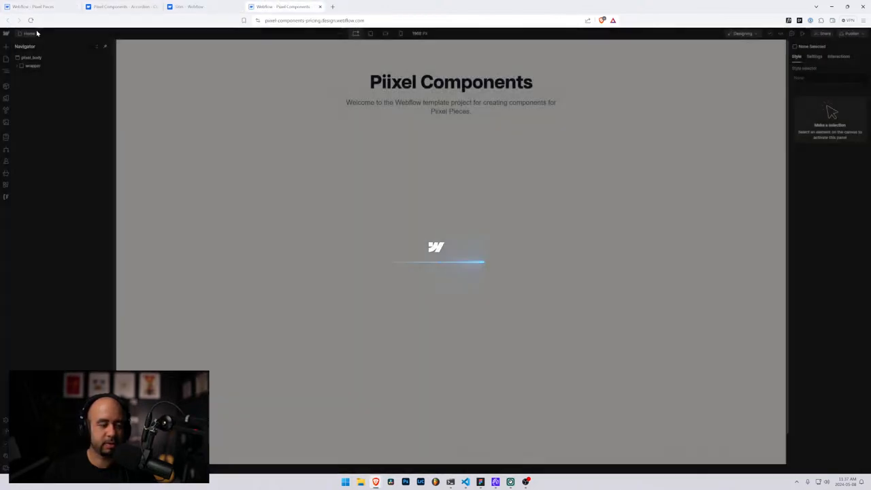
pyautogui.hotkey('ctrl', 'w')
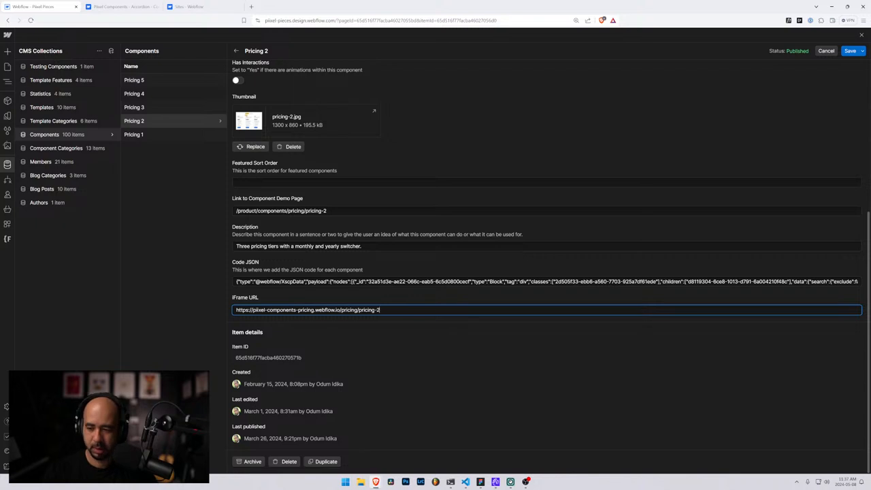
# - Clear the Pricing 2 item's demo page link and save the item
pyautogui.click(346, 215)
pyautogui.hotkey('ctrl', 'a')
pyautogui.press('BackSpace')
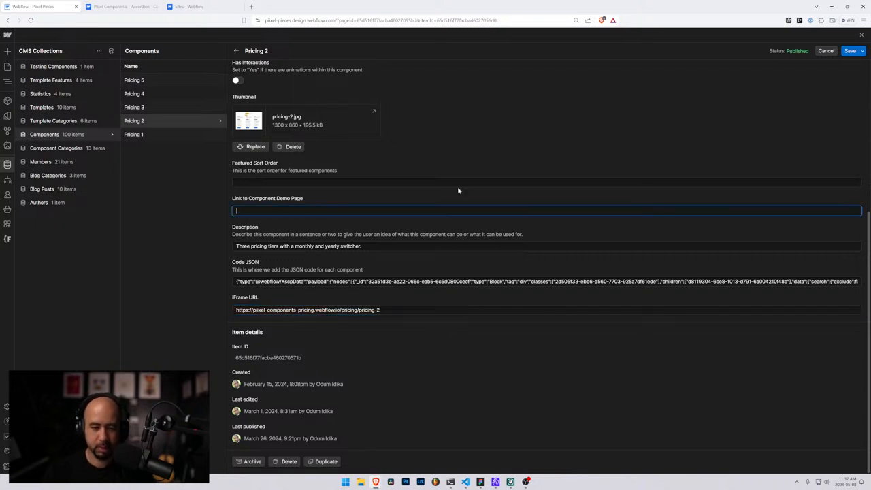
pyautogui.click(850, 50)
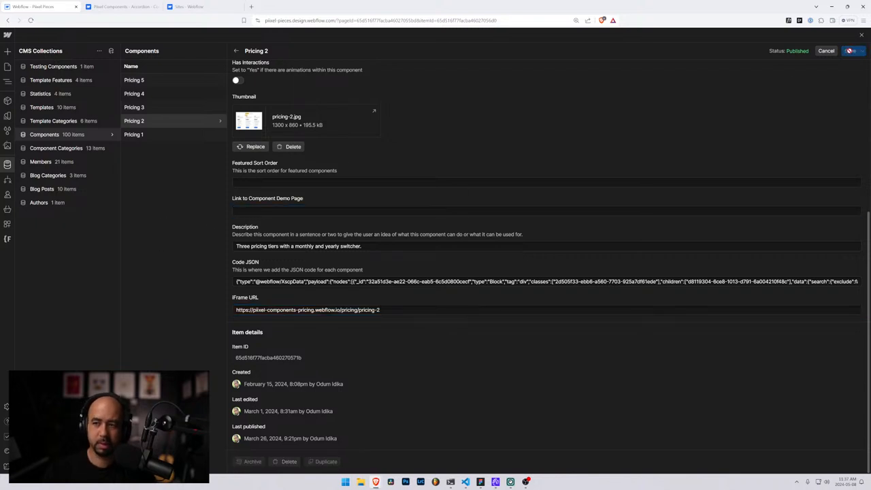
pyautogui.click(169, 107)
pyautogui.scroll(-2, 316, 363)
pyautogui.click(315, 368)
pyautogui.hotkey('ctrl', 'a')
pyautogui.press('BackSpace')
pyautogui.scroll(-3, 316, 306)
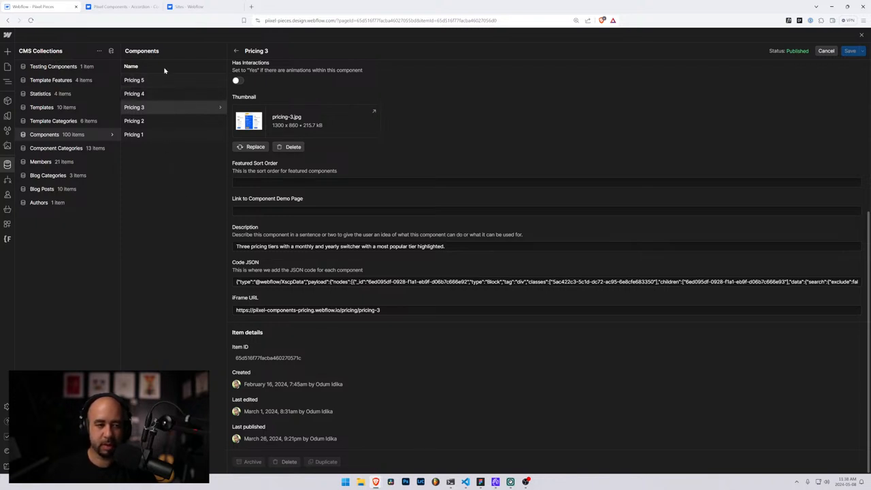
pyautogui.click(167, 80)
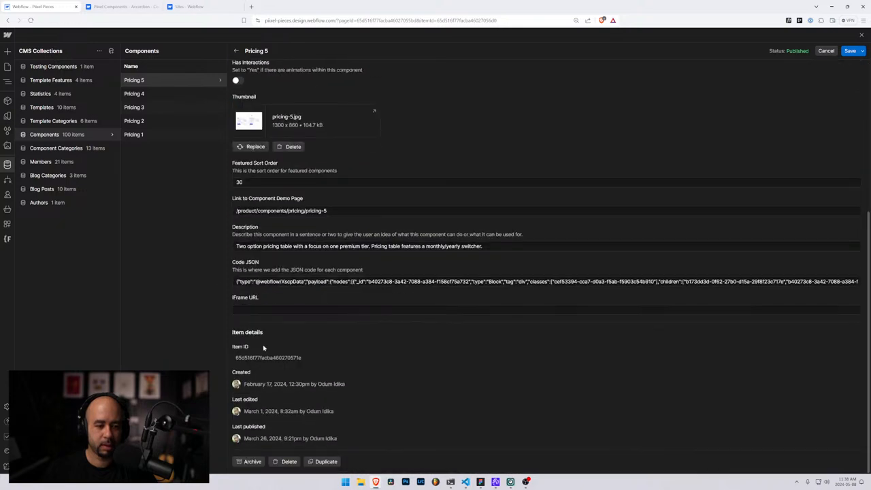
pyautogui.scroll(1, 264, 347)
pyautogui.click(263, 343)
pyautogui.write('https://piixel-components-pricing.webflow.io/pricing/pricing-1')
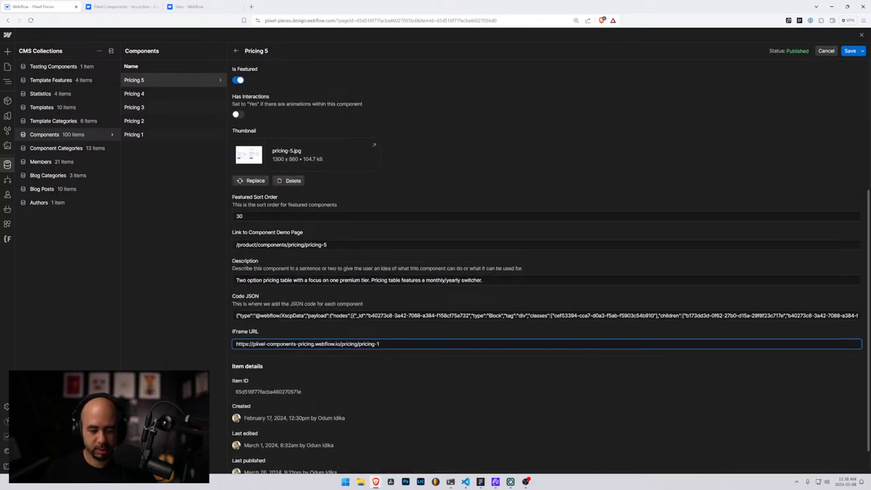
pyautogui.moveTo(326, 244); pyautogui.dragTo(173, 239)
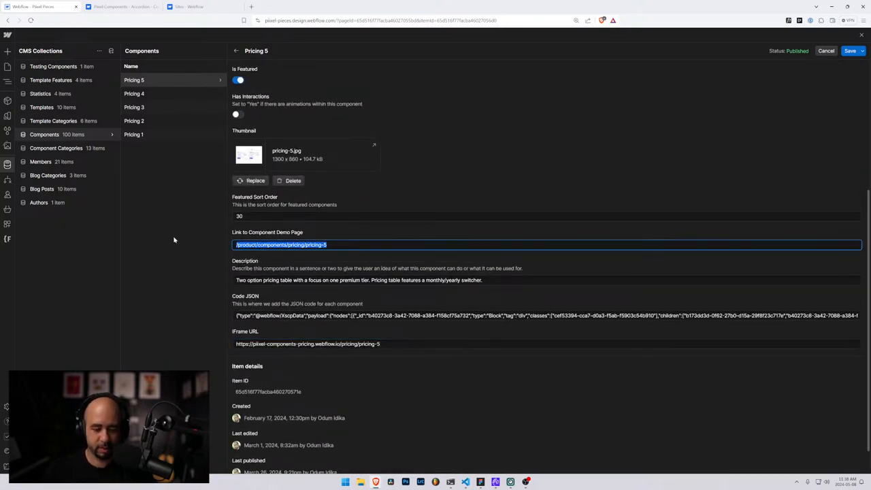
pyautogui.press('BackSpace')
pyautogui.click(848, 52)
# - Filter the Components collection by "rev" and open the Review 1 item
pyautogui.moveTo(589, 51); pyautogui.dragTo(507, 51)
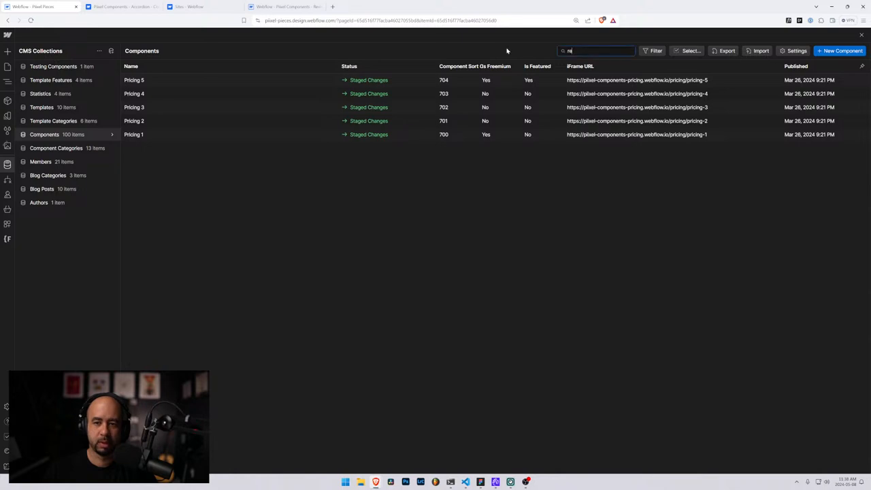
pyautogui.write('rev')
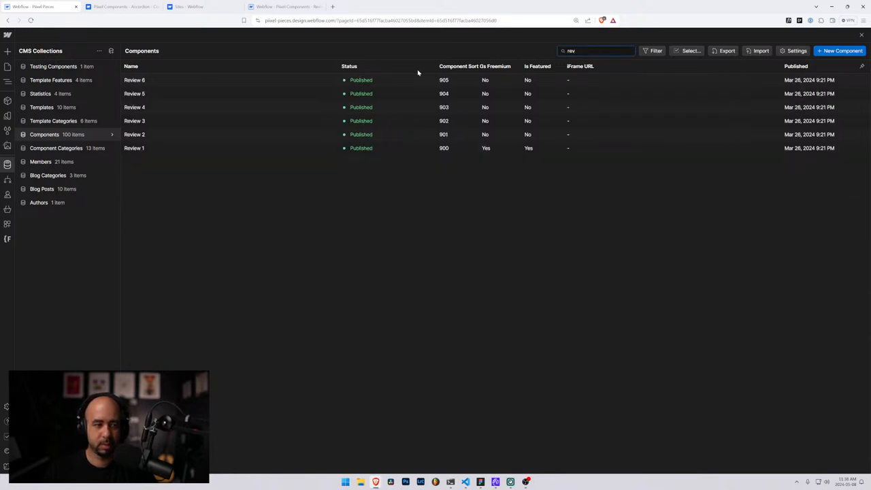
pyautogui.click(153, 148)
pyautogui.click(280, 5)
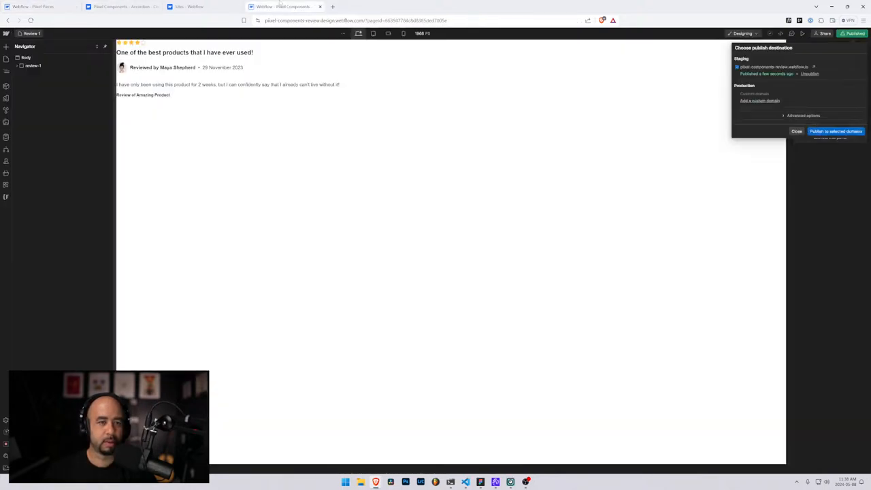
pyautogui.hotkey('ctrl', 'w')
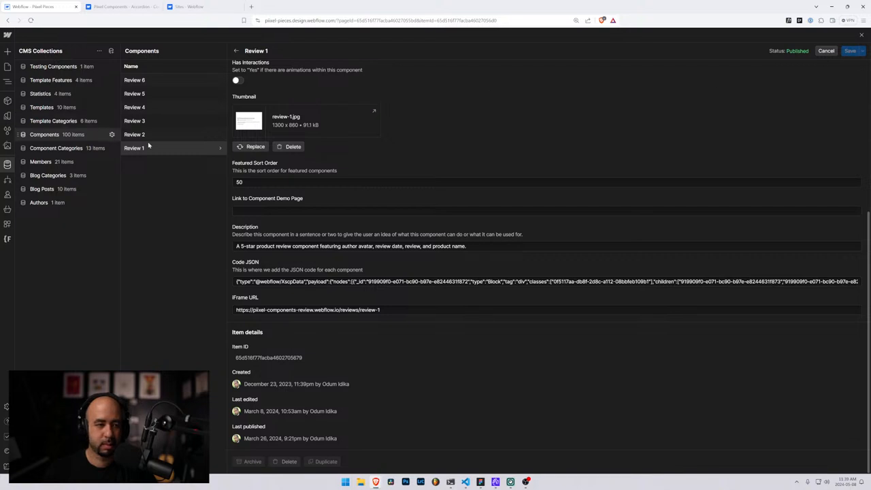
pyautogui.press('Escape')
pyautogui.click(321, 134)
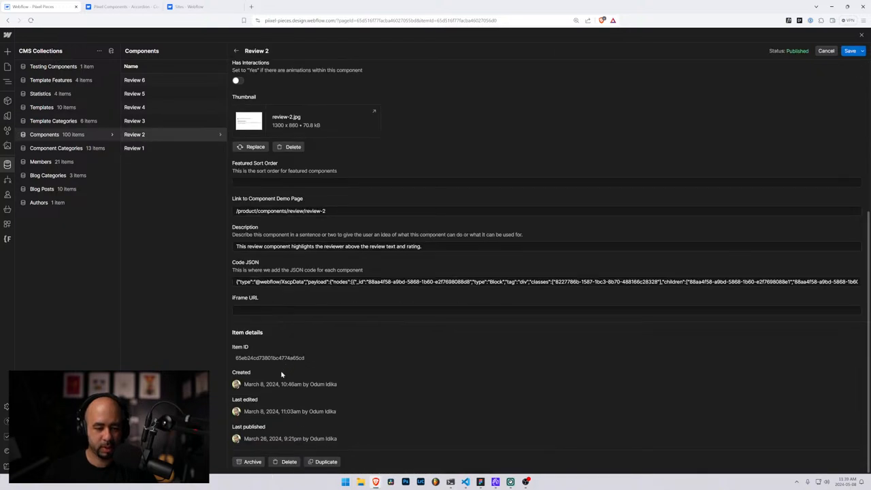
pyautogui.click(277, 310)
pyautogui.write('https://pixel-components-review.webflow.io/reviews/review-1')
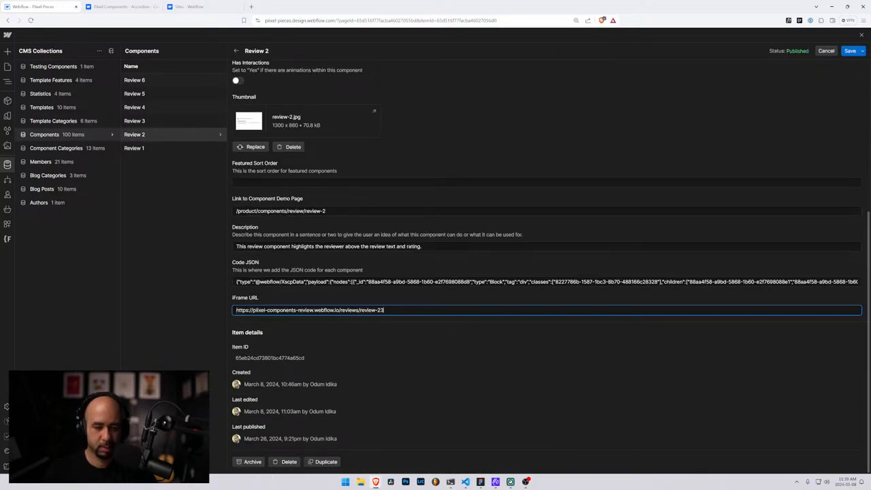
pyautogui.click(186, 214)
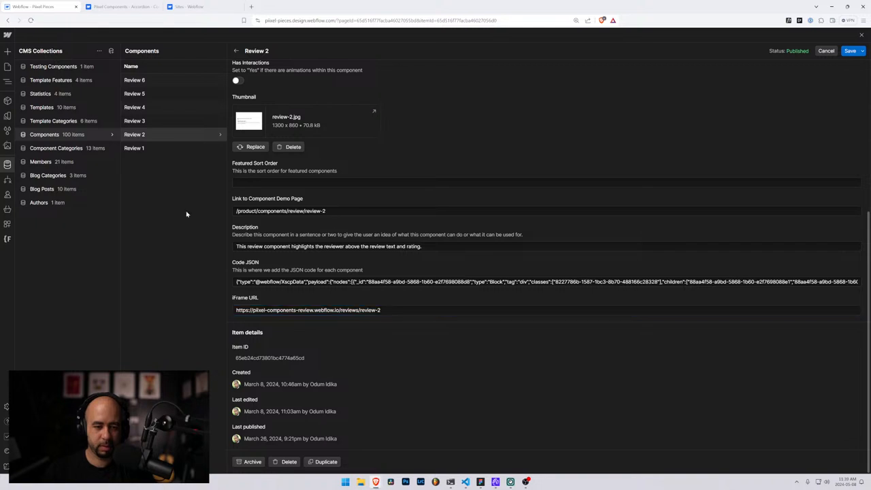
pyautogui.moveTo(329, 211); pyautogui.dragTo(156, 215)
pyautogui.press('BackSpace')
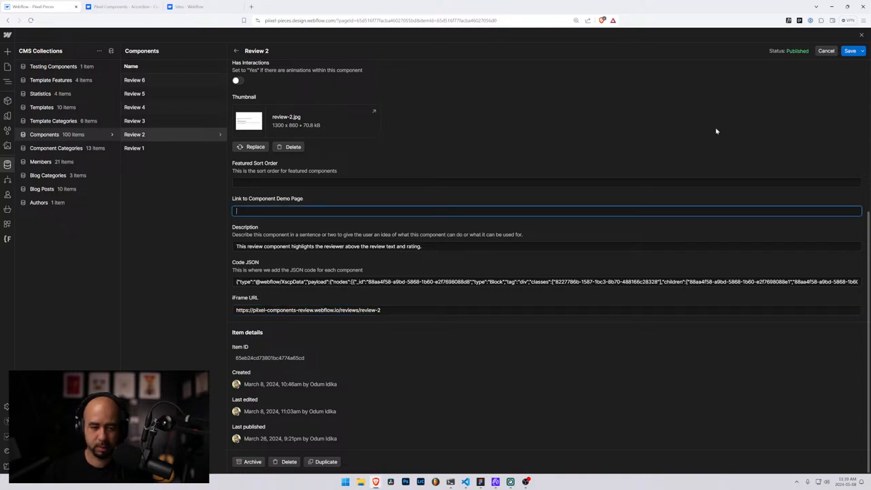
pyautogui.click(849, 52)
pyautogui.click(140, 121)
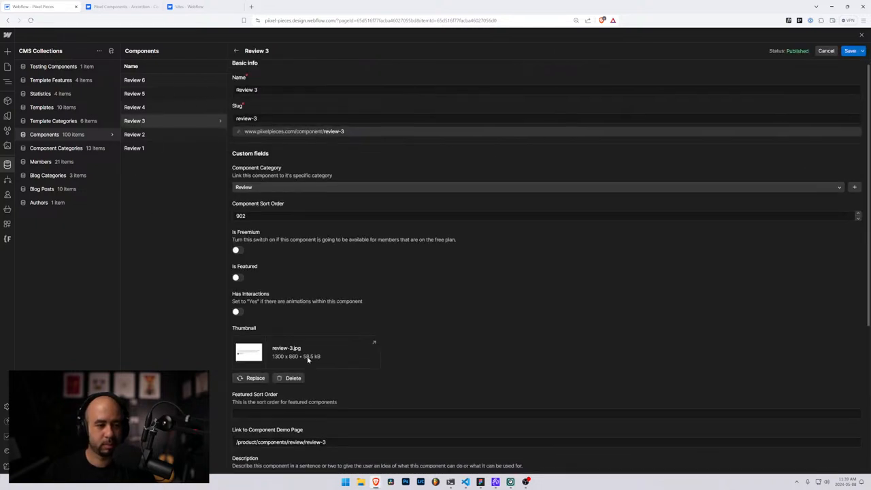
pyautogui.scroll(-3, 307, 360)
pyautogui.click(263, 344)
pyautogui.write('https://pixel-components-review.webflow.io/reviews/review-1')
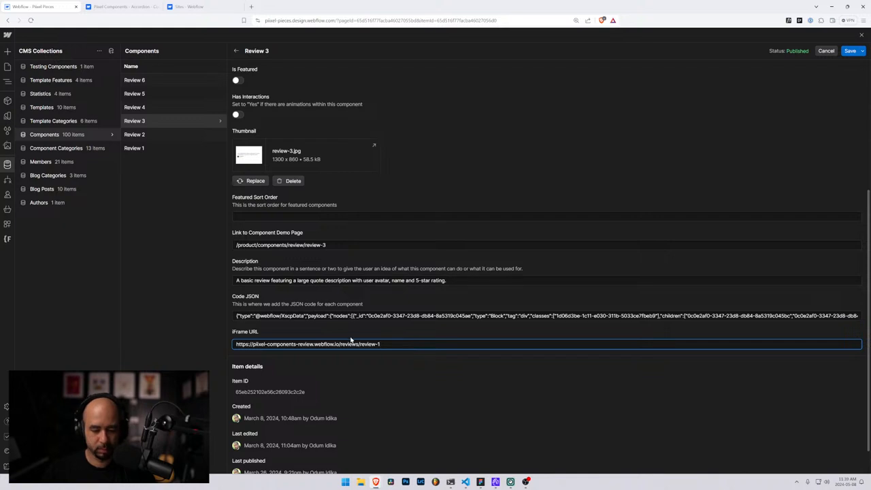
pyautogui.write('3')
pyautogui.moveTo(328, 245); pyautogui.dragTo(163, 251)
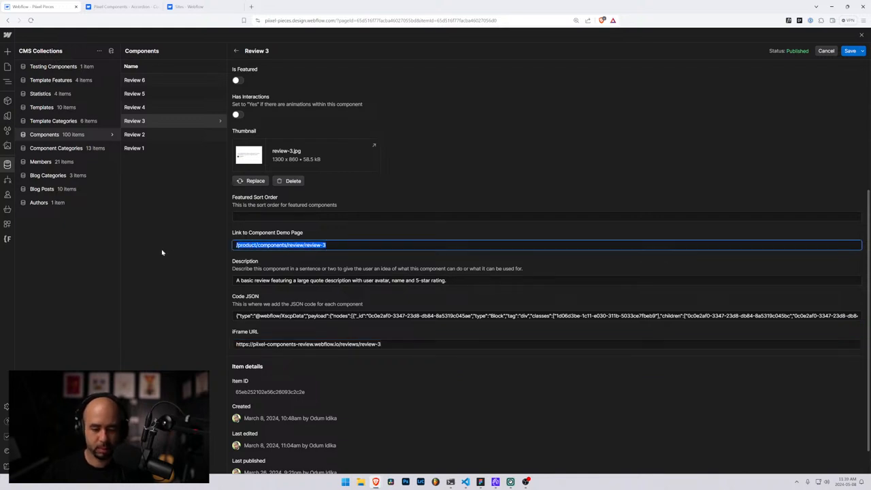
pyautogui.press('BackSpace')
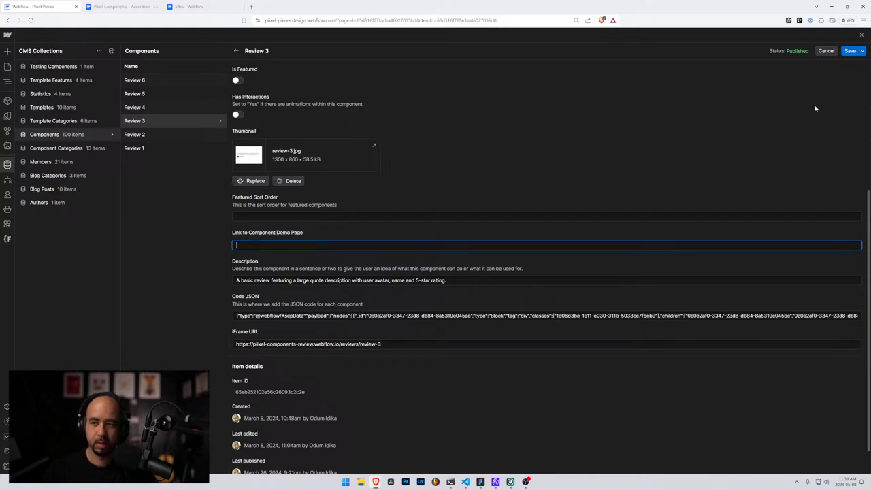
pyautogui.click(850, 51)
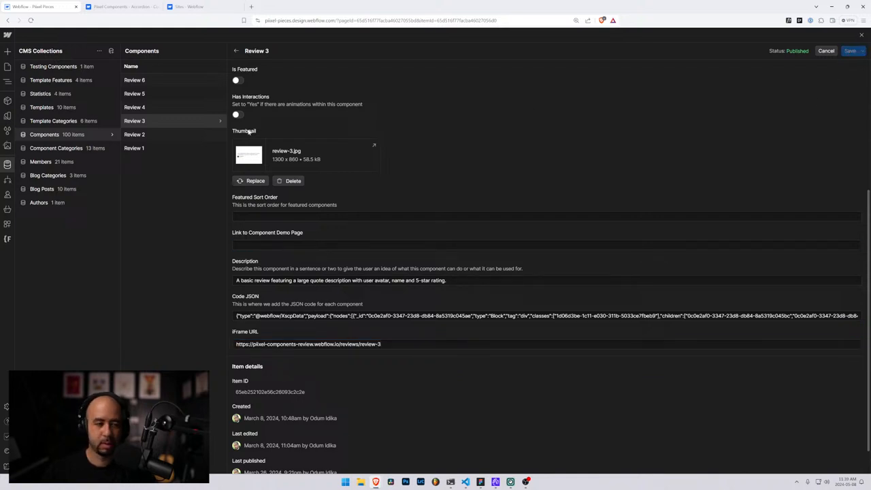
pyautogui.click(179, 111)
pyautogui.scroll(-5, 265, 344)
pyautogui.click(272, 309)
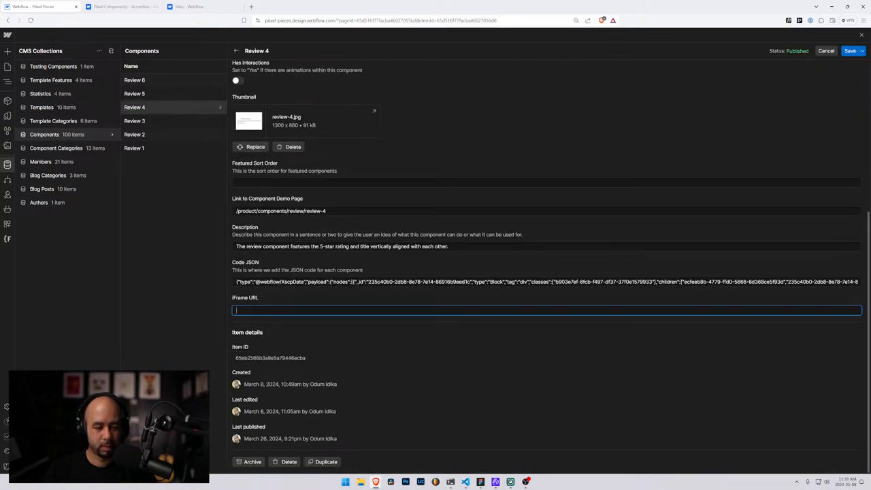
pyautogui.write('https://pixel-components-review.webflow.io/reviews/review-')
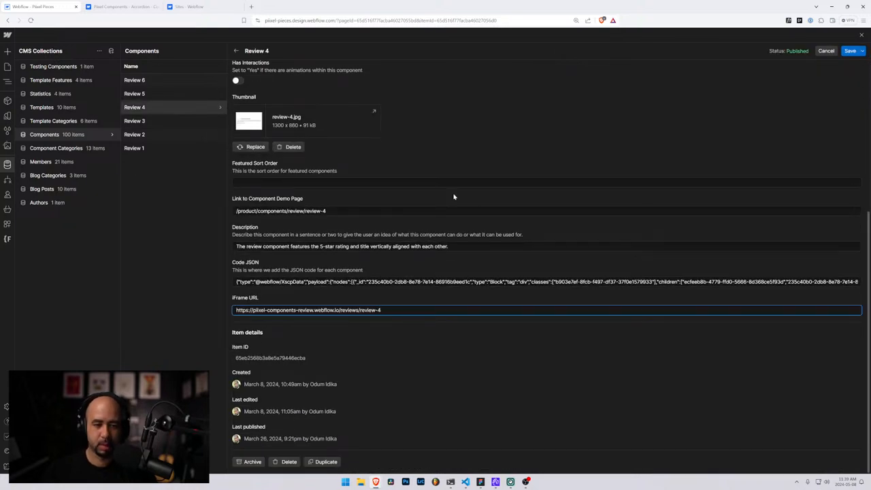
pyautogui.tripleClick(248, 210)
pyautogui.press('BackSpace')
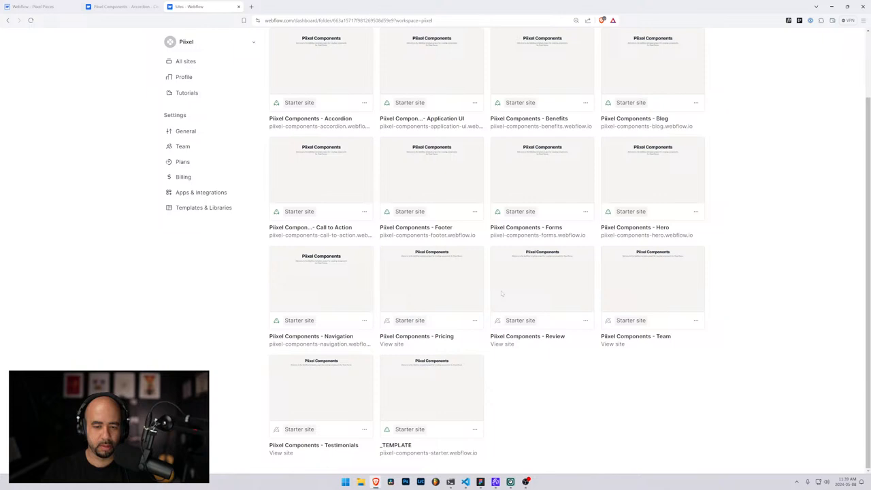
# - Open the Designers of the Piixel Components - Team and Piixel Components - Testimonials sites from the dashboard
pyautogui.moveTo(636, 285)
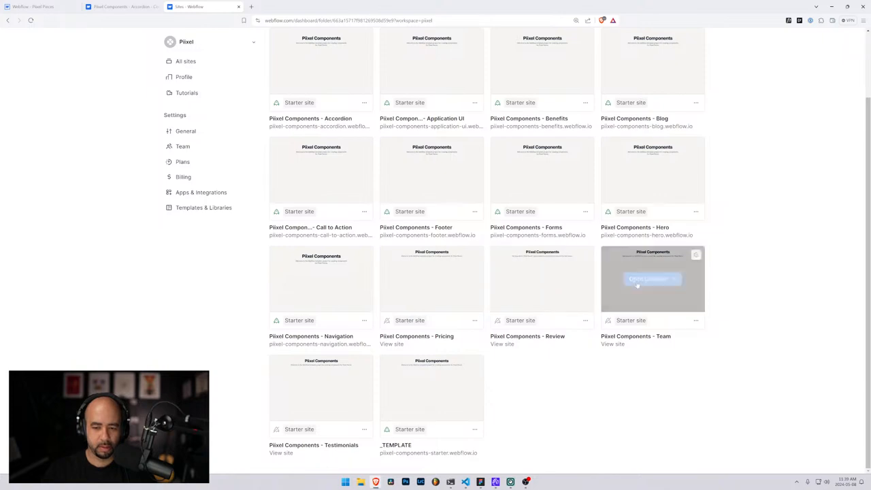
pyautogui.click(651, 280)
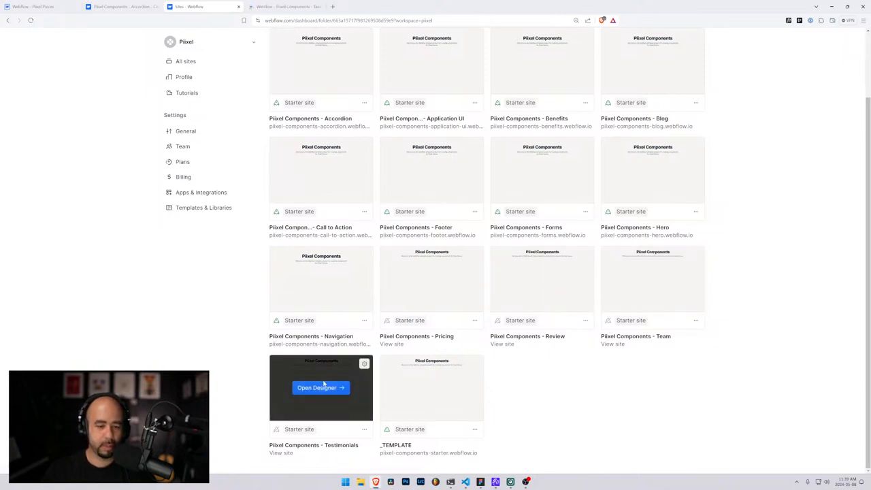
pyautogui.click(320, 389)
pyautogui.hotkey('ctrl', 'Tab')
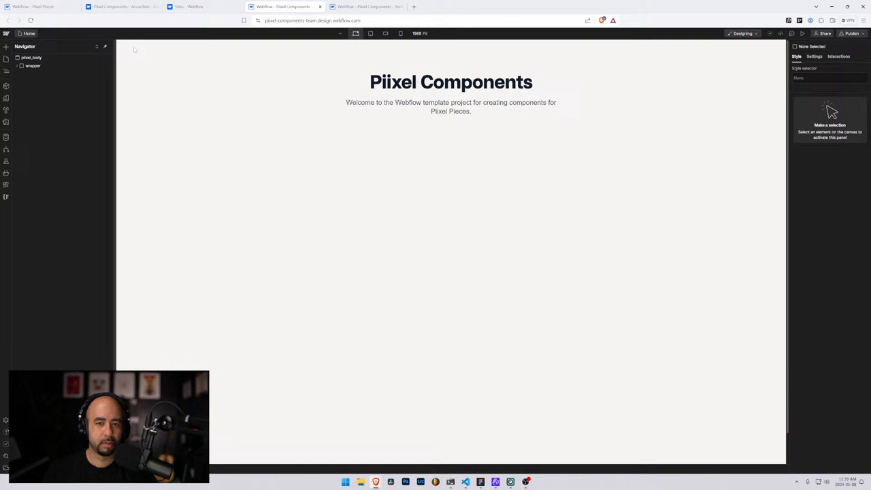
# - Open the Team 1 page from the Team folder in the Team site and bring up its publishing options
pyautogui.click(6, 60)
pyautogui.click(32, 93)
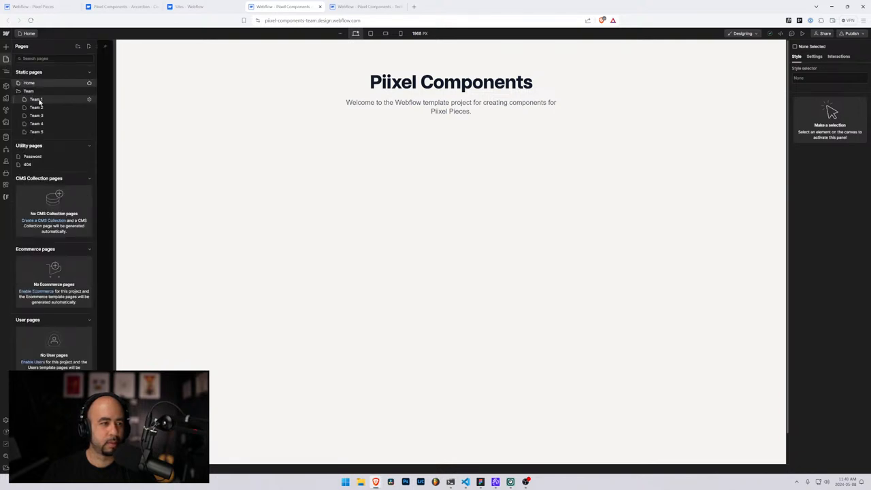
pyautogui.click(38, 100)
pyautogui.click(850, 34)
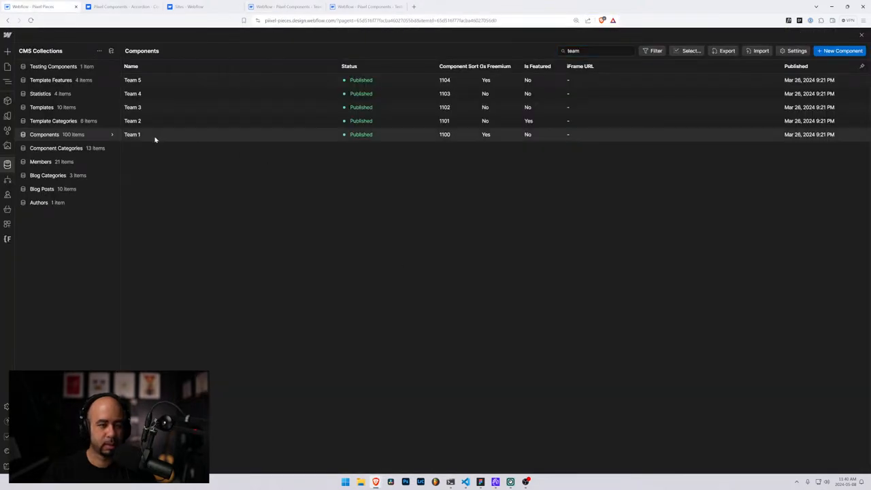
pyautogui.click(156, 136)
pyautogui.scroll(-5, 269, 306)
pyautogui.click(269, 307)
pyautogui.write('https://pixel-components-team.webflow.io/team/team-1')
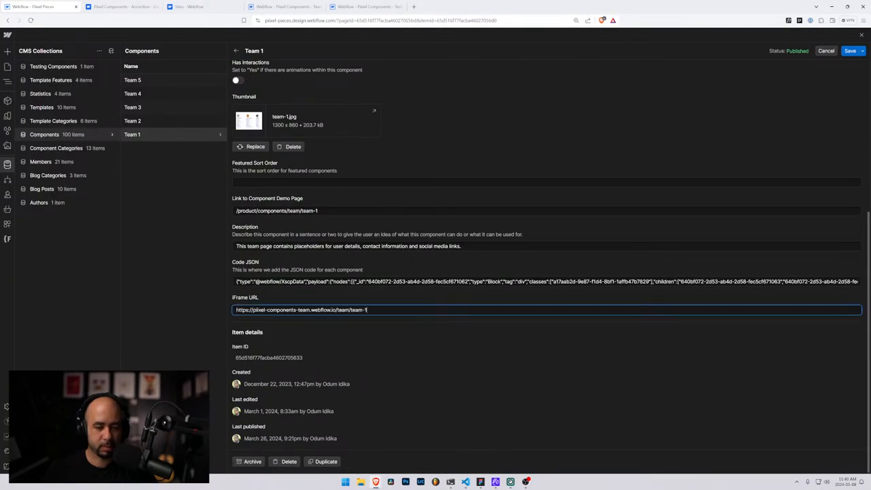
pyautogui.moveTo(334, 213); pyautogui.dragTo(187, 216)
pyautogui.press('BackSpace')
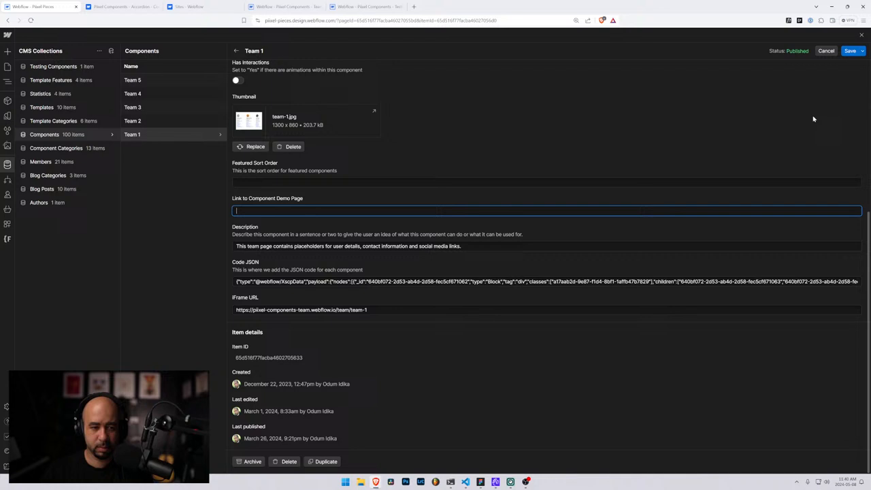
pyautogui.click(849, 51)
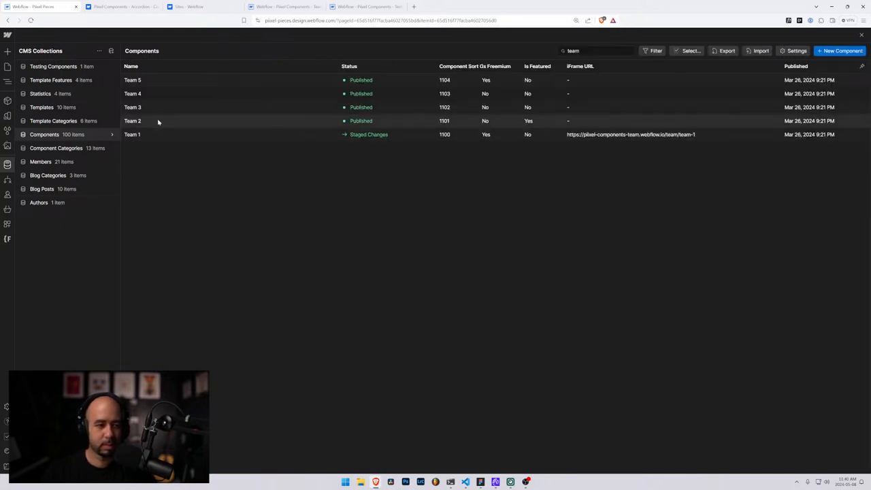
pyautogui.click(157, 120)
pyautogui.scroll(-5, 300, 327)
pyautogui.click(299, 310)
pyautogui.write('https://pixel-components-team.webflow.io/team/team-2')
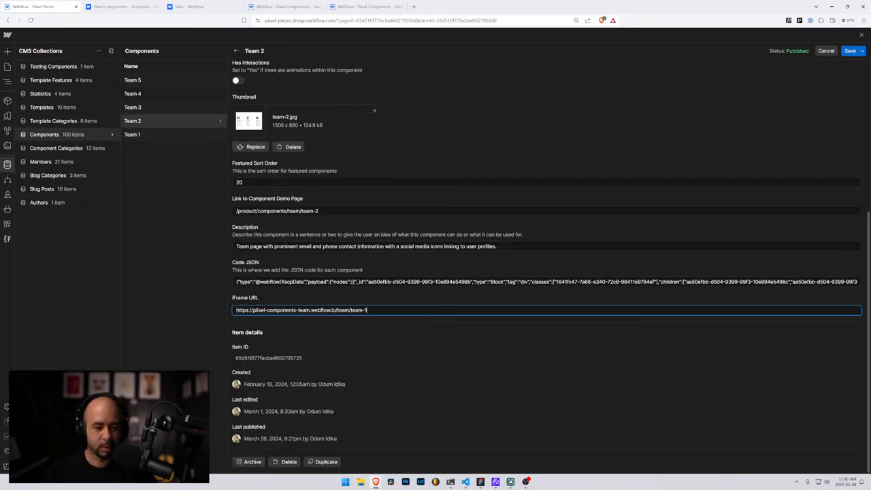
pyautogui.moveTo(318, 211); pyautogui.dragTo(165, 204)
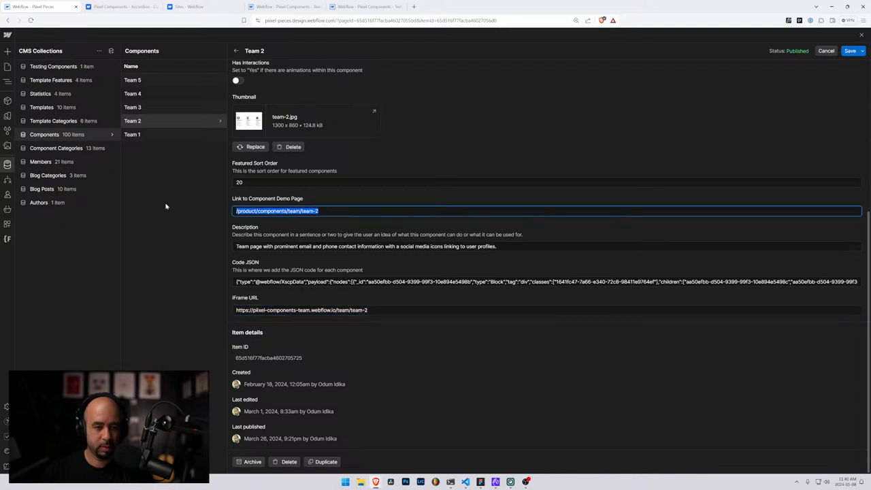
pyautogui.press('BackSpace')
pyautogui.click(846, 53)
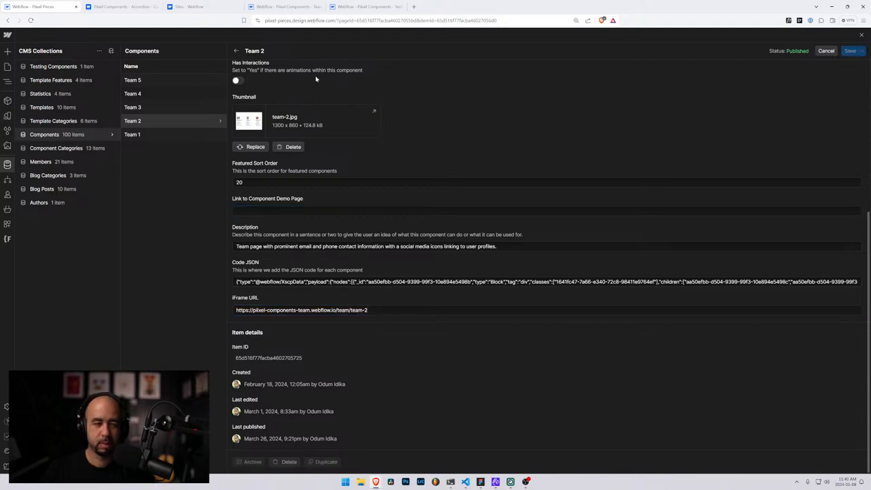
# - Give the Team 3 item its iFrame URL on the piixel-components-team.webflow.io site and save the item
pyautogui.click(148, 108)
pyautogui.scroll(-3, 255, 306)
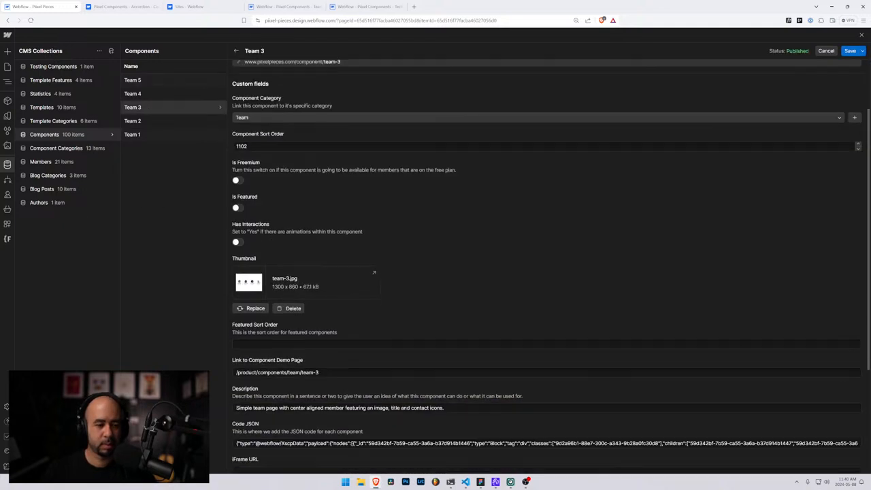
pyautogui.click(256, 342)
pyautogui.write('https://pixel-components-team.webflow.io/team/team-1')
pyautogui.click(849, 50)
pyautogui.click(133, 93)
pyautogui.scroll(-3, 476, 306)
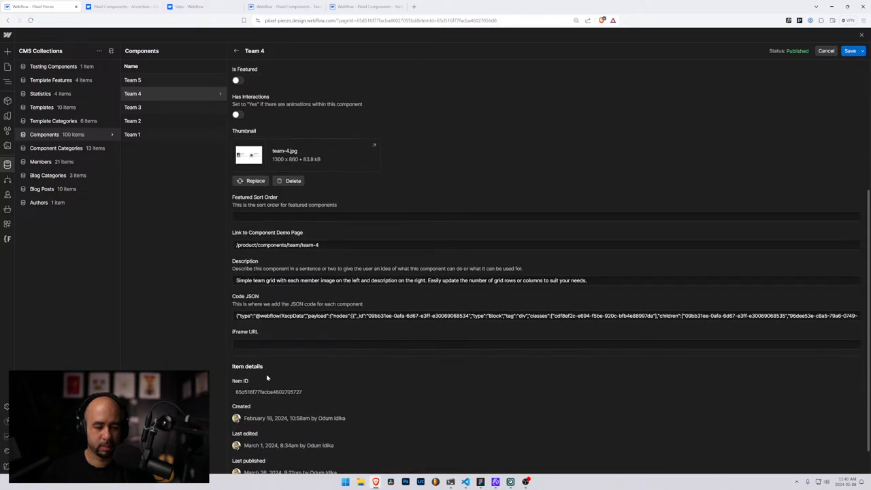
pyautogui.click(267, 344)
pyautogui.write('https://pixel-components-team.webflow.io/team/team-1')
pyautogui.press('BackSpace')
pyautogui.write('4')
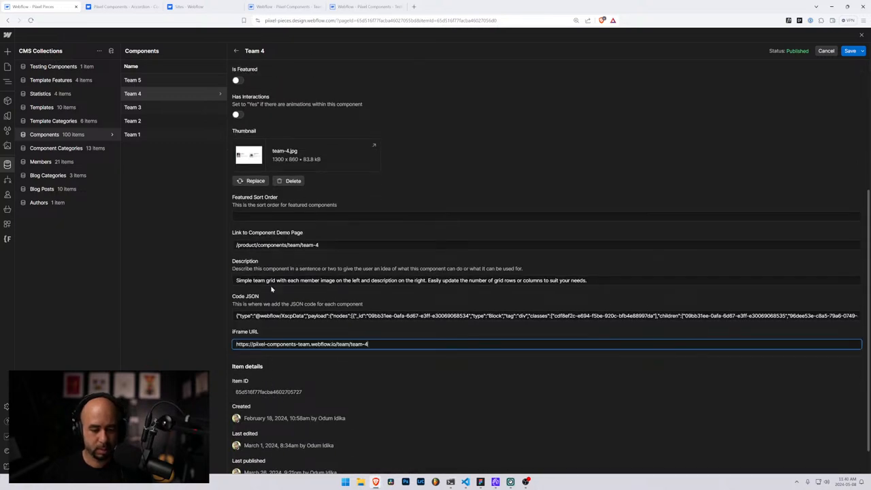
pyautogui.moveTo(322, 245); pyautogui.dragTo(153, 243)
pyautogui.press('BackSpace')
pyautogui.hotkey('ctrl', 's')
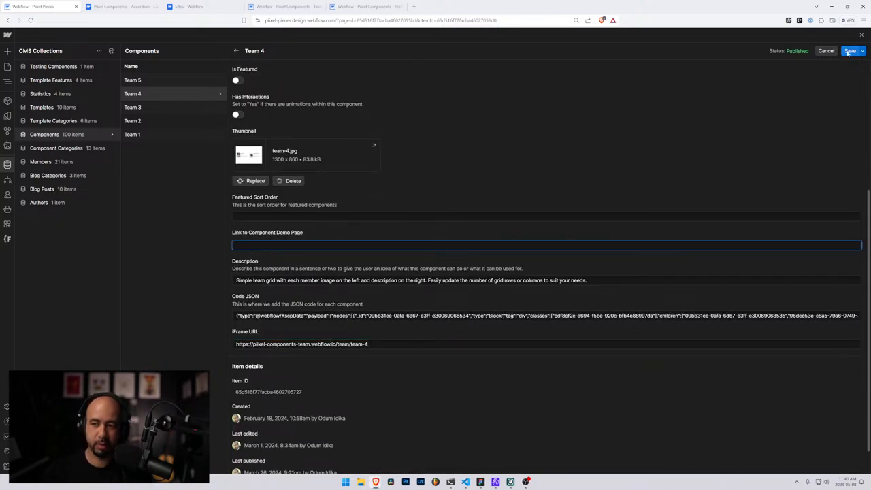
pyautogui.click(163, 82)
pyautogui.scroll(-3, 302, 343)
pyautogui.click(272, 344)
pyautogui.write('https://pixel-components-team.webflow.io/team/team-')
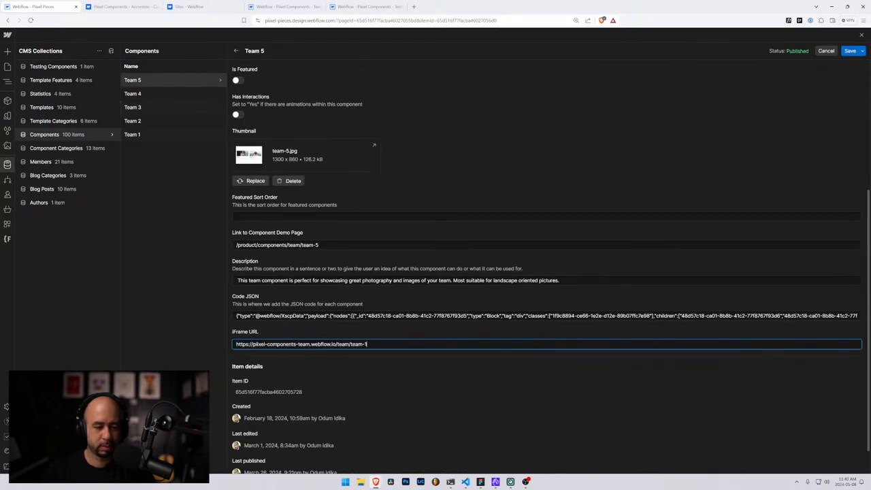
pyautogui.write('5')
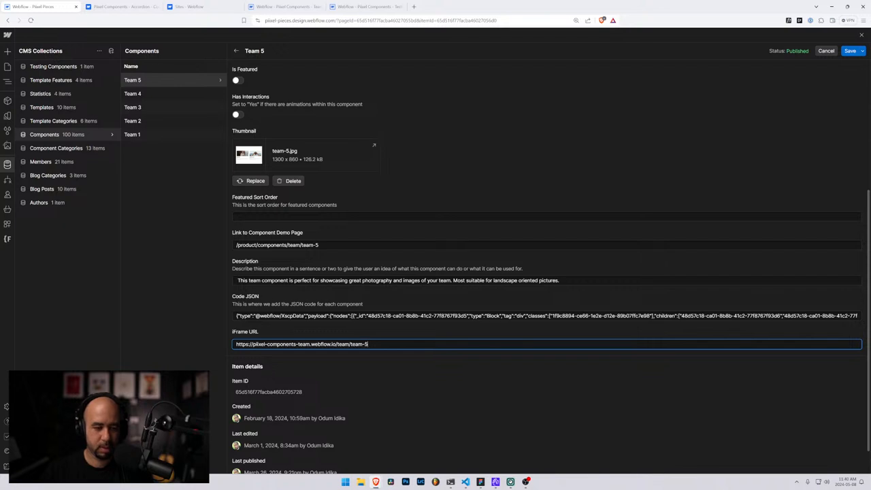
pyautogui.moveTo(326, 245); pyautogui.dragTo(153, 249)
pyautogui.press('BackSpace')
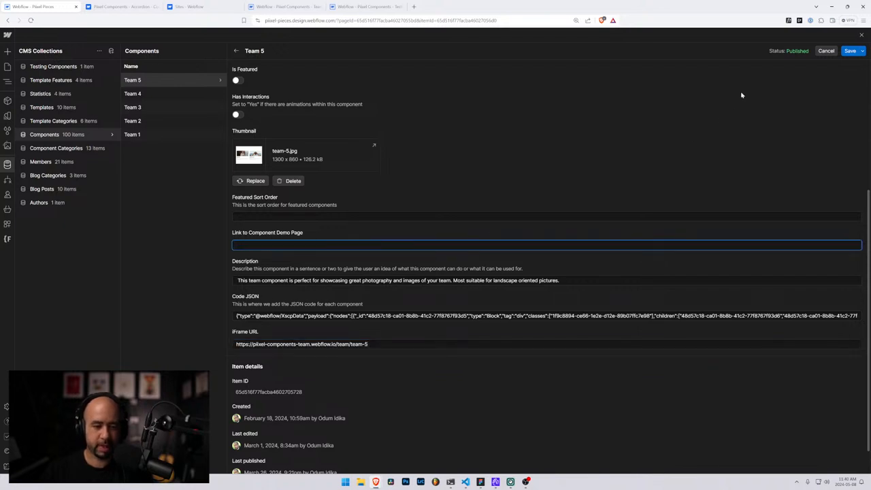
pyautogui.click(850, 50)
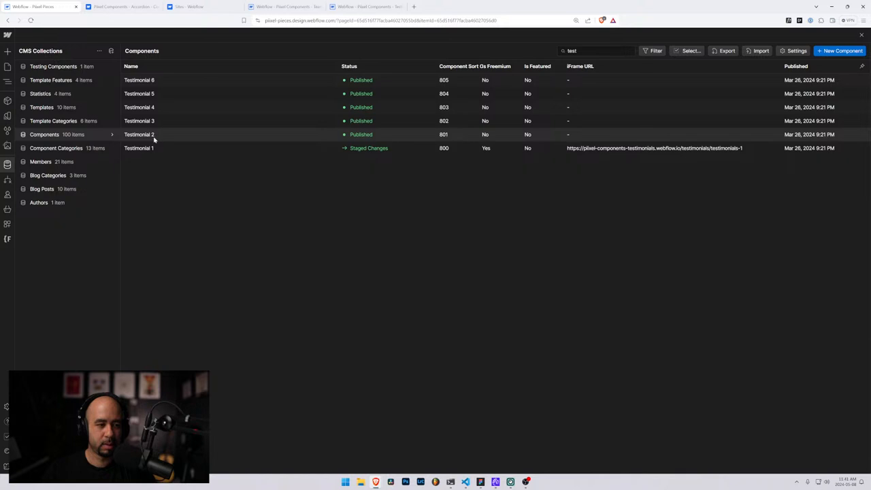
pyautogui.click(143, 134)
pyautogui.scroll(-10, 258, 347)
pyautogui.click(258, 310)
pyautogui.write('https://piixel-components-testimonials.webflow.io/testimonials/testimonials-1')
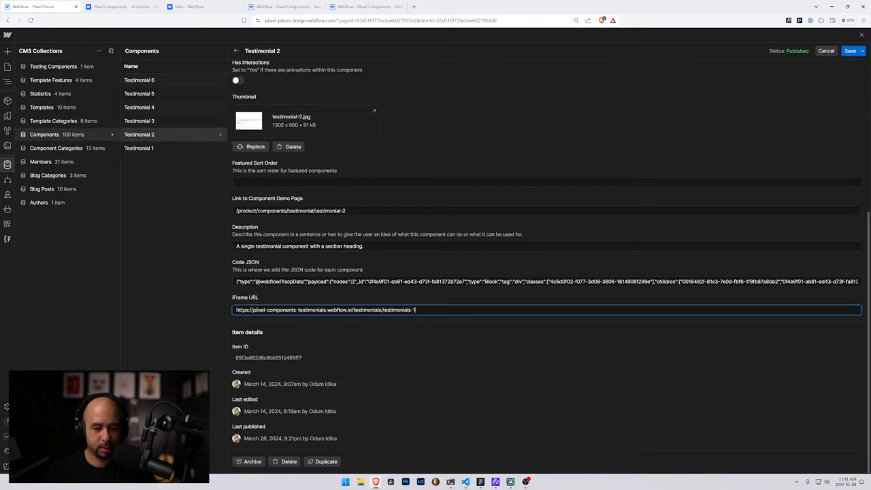
pyautogui.tripleClick(291, 210)
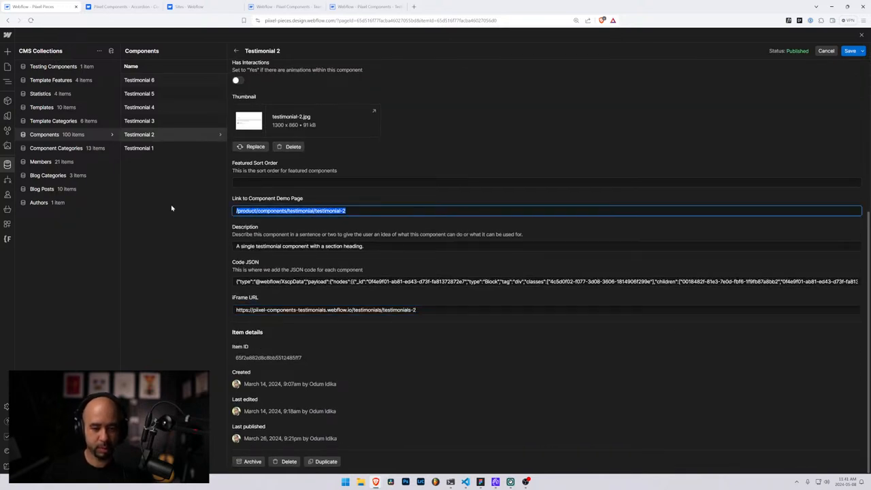
pyautogui.press('BackSpace')
pyautogui.click(850, 51)
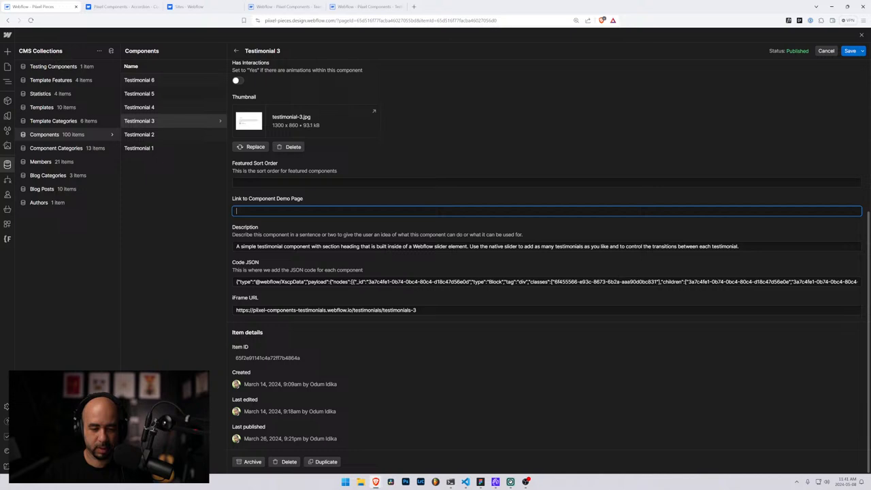
# - Save the Testimonial 3 item with its iFrame URL filled in and its demo page link cleared
pyautogui.click(849, 51)
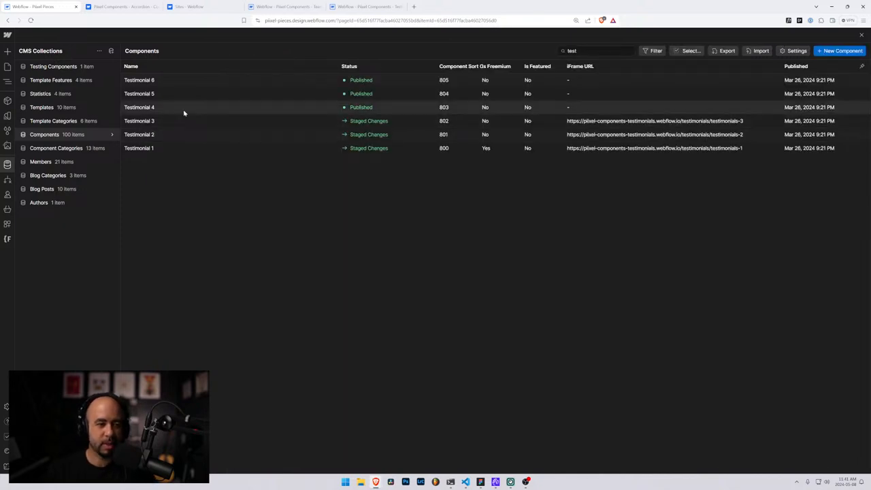
pyautogui.click(184, 113)
pyautogui.click(284, 310)
pyautogui.write('https://pixel-components-testimonials.webflow.io/testimonials/testimonials-1')
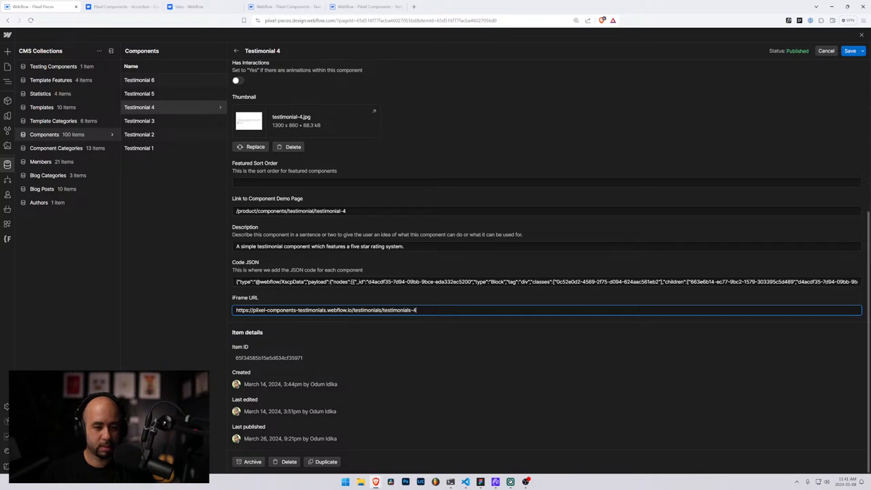
pyautogui.moveTo(347, 210); pyautogui.dragTo(206, 211)
pyautogui.press('BackSpace')
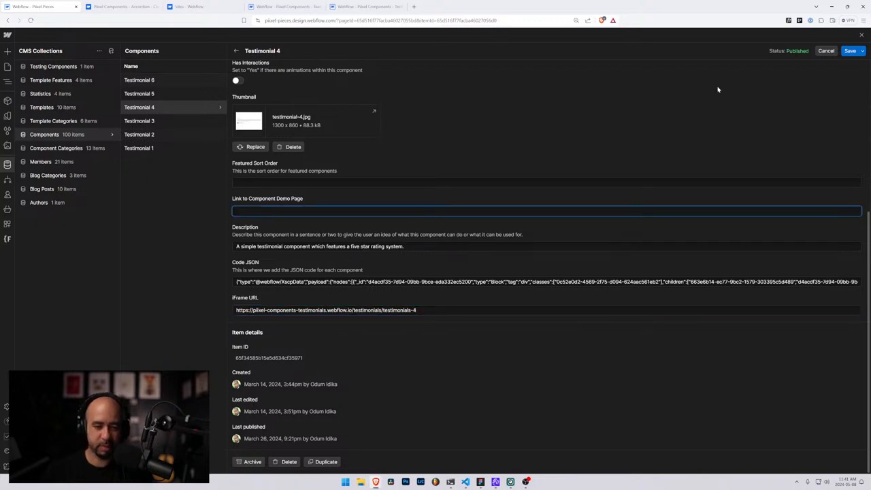
pyautogui.click(848, 51)
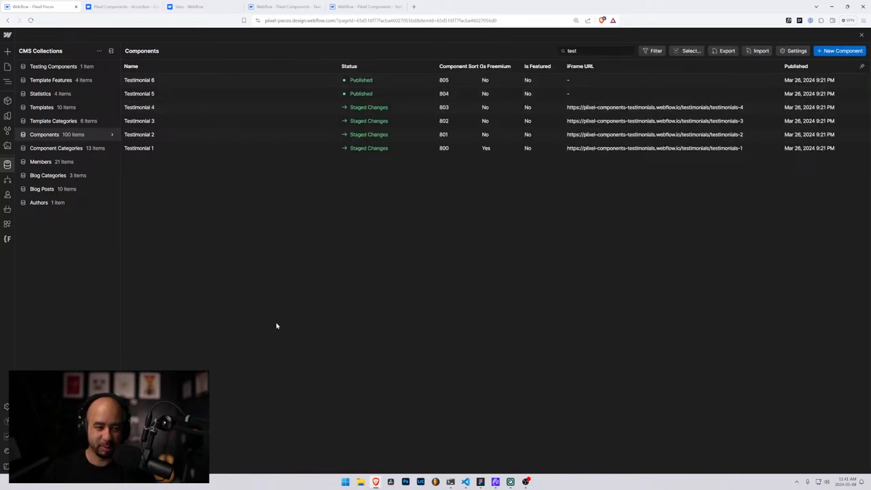
# - Open the Testimonial 5 item and paste the copied testimonials component URL as its iFrame URL
pyautogui.click(194, 97)
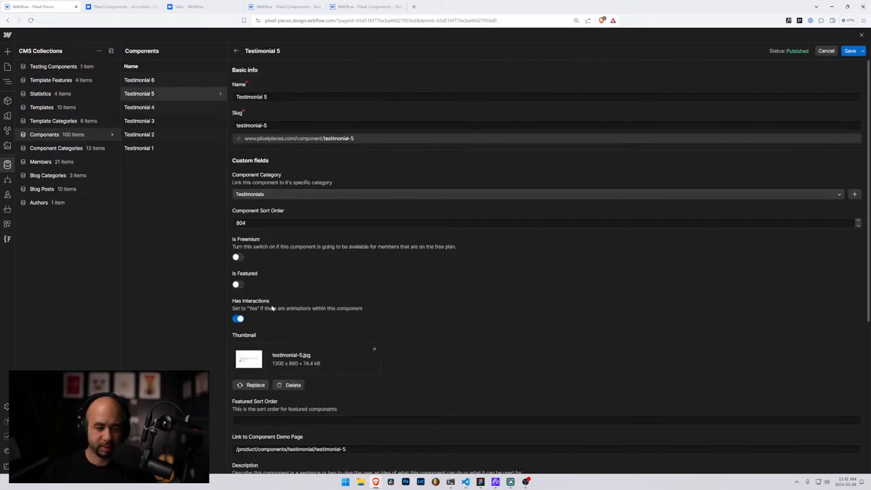
pyautogui.scroll(-3, 269, 340)
pyautogui.click(263, 378)
pyautogui.hotkey('ctrl', 'v')
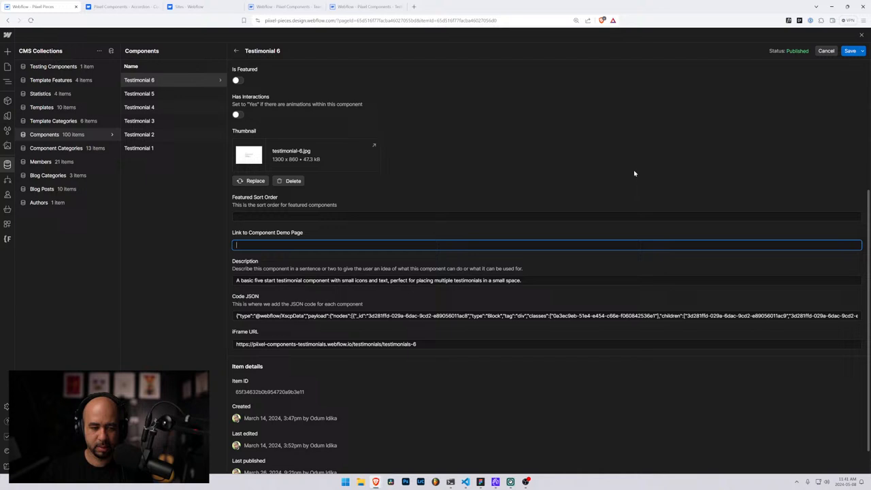
pyautogui.click(850, 52)
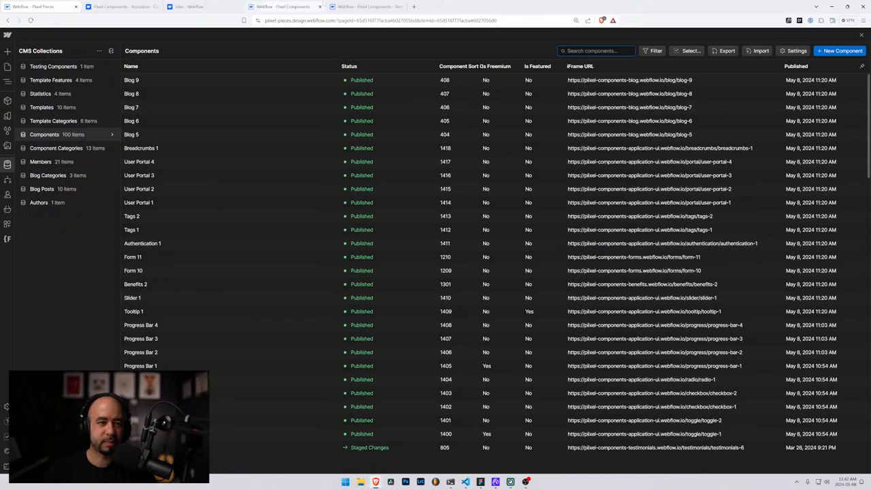
# - Close the Team and Testimonials component site designers and return to the Piixel workspace's sites overview
pyautogui.click(340, 7)
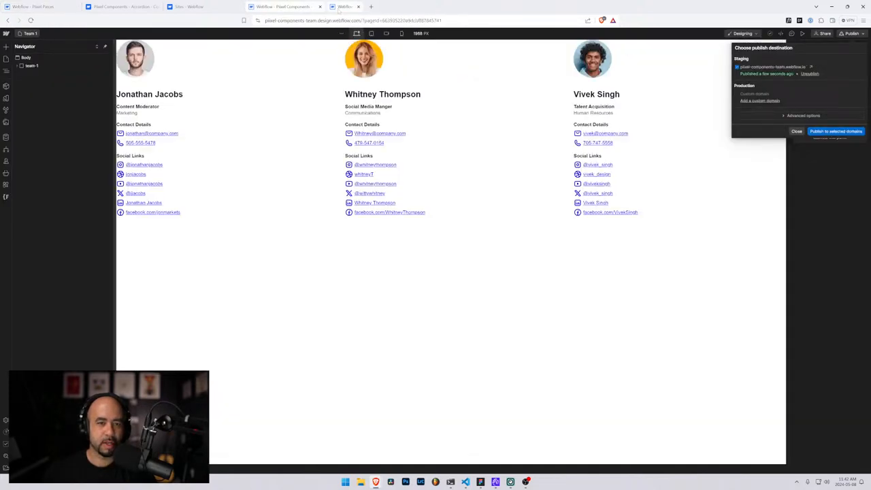
pyautogui.click(357, 7)
pyautogui.click(319, 7)
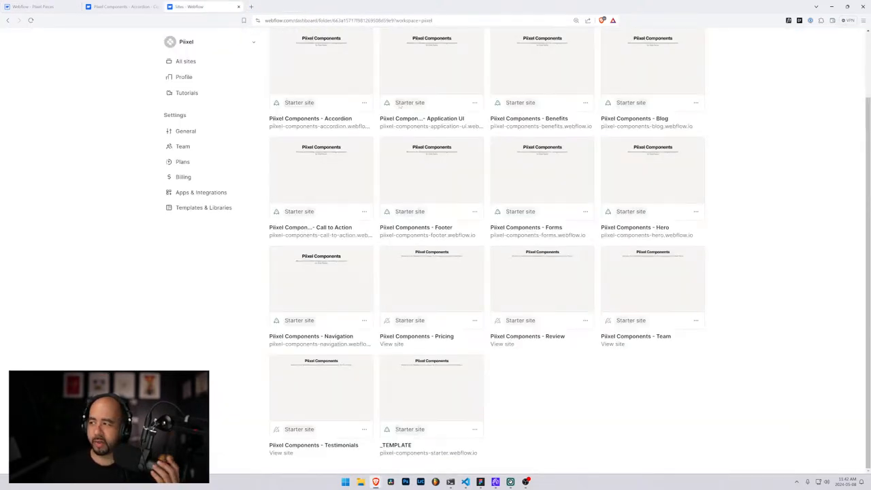
pyautogui.moveTo(633, 72)
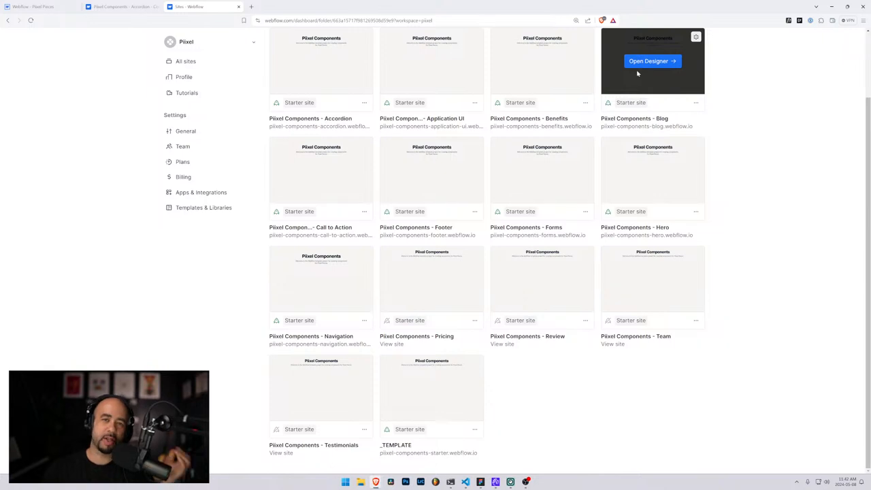